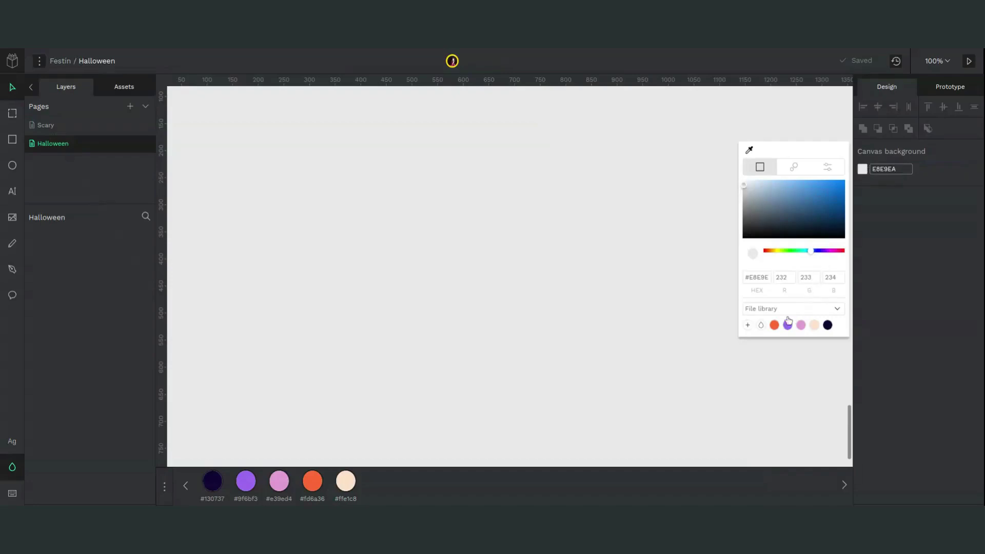
- Set the canvas background to #fd6a36 and draw a tall rectangle about 297 by 552 in the middle of the canvas
left_click(774, 326)
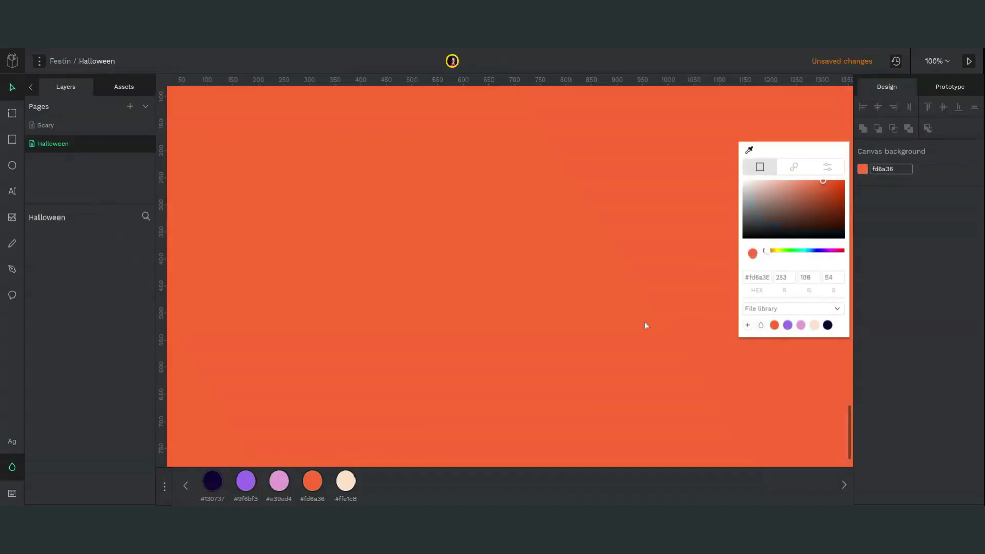
left_click(12, 139)
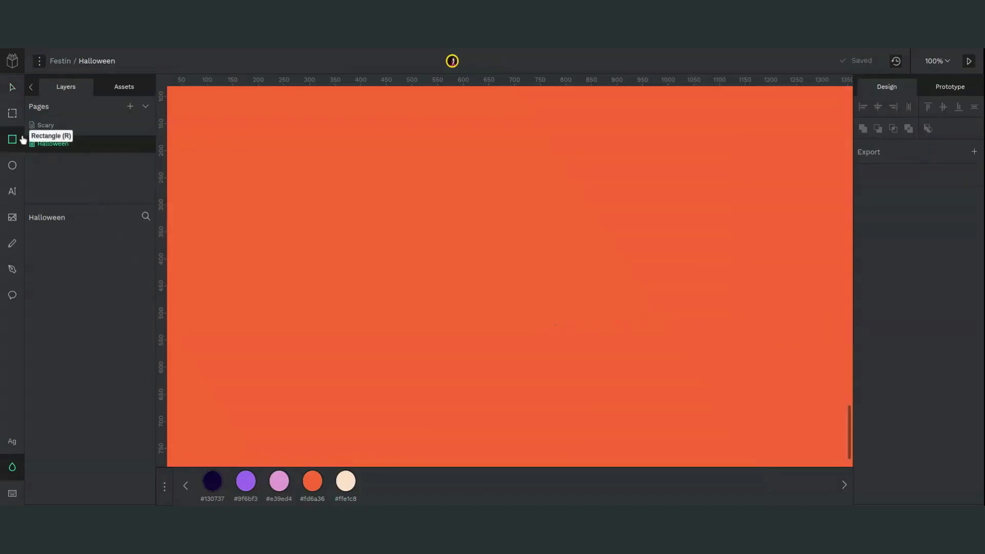
left_click(406, 124)
left_click_drag(407, 124, 557, 424)
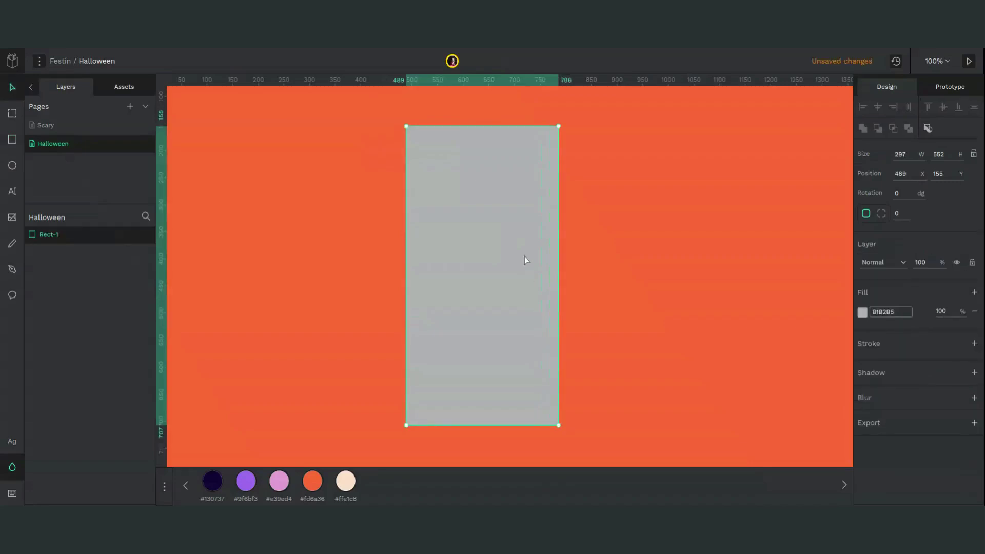
- Add a node on each long side of the rectangle near its upper end and move both upper corners inward to taper it
key("Return")
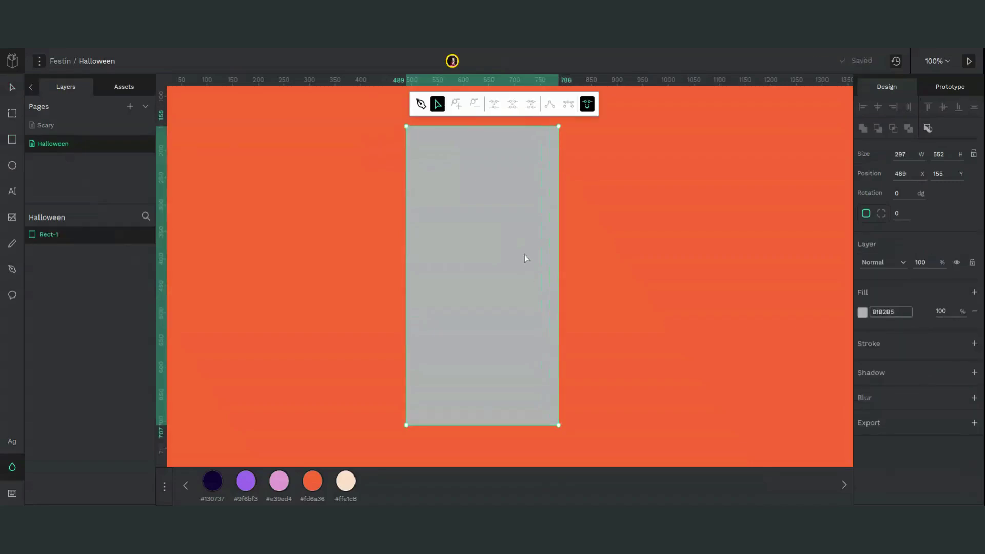
left_click(407, 212)
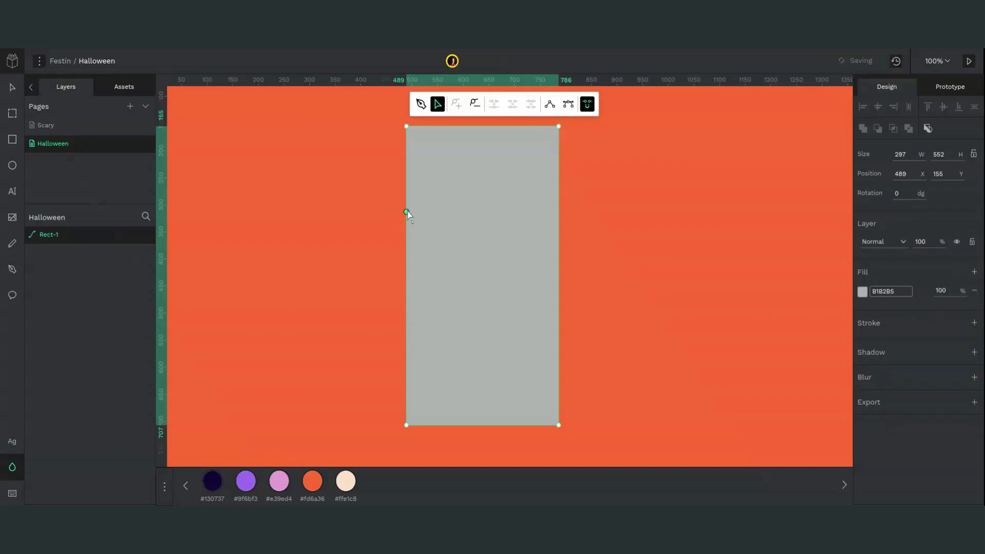
left_click(558, 210)
left_click_drag(558, 127, 528, 126)
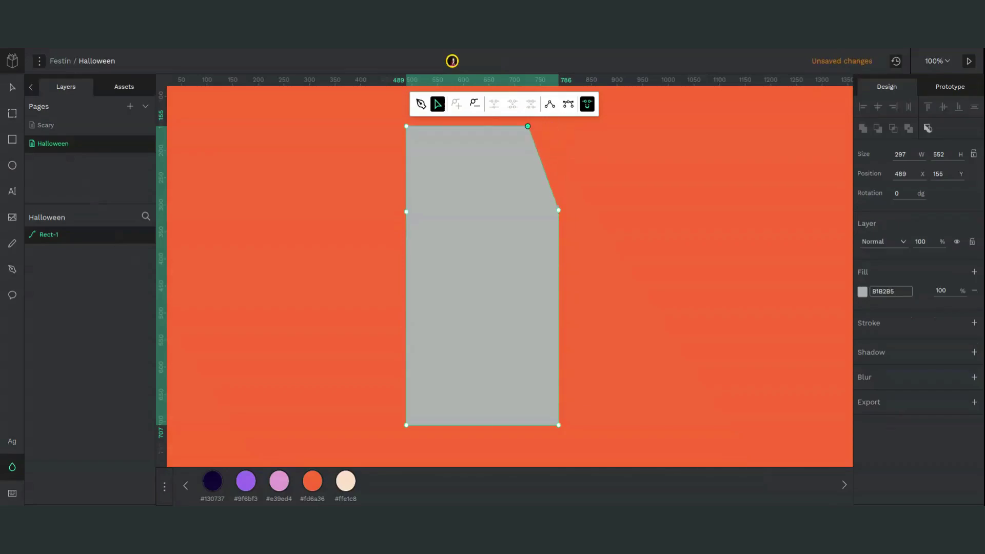
left_click_drag(408, 126, 427, 126)
key("shift+Right")
key("shift+Right")
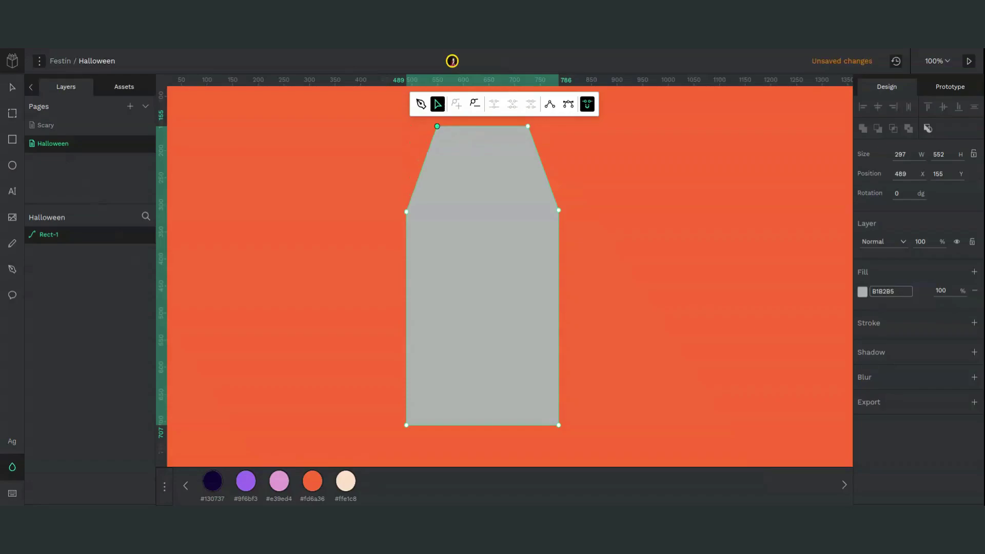
- Move both lower corner nodes inward until they line up with the upper corners, forming a coffin outline
left_click_drag(381, 405, 455, 475)
key("shift+Right")
key("shift+Right")
key("shift+Right")
key("shift+Right")
key("shift+Right")
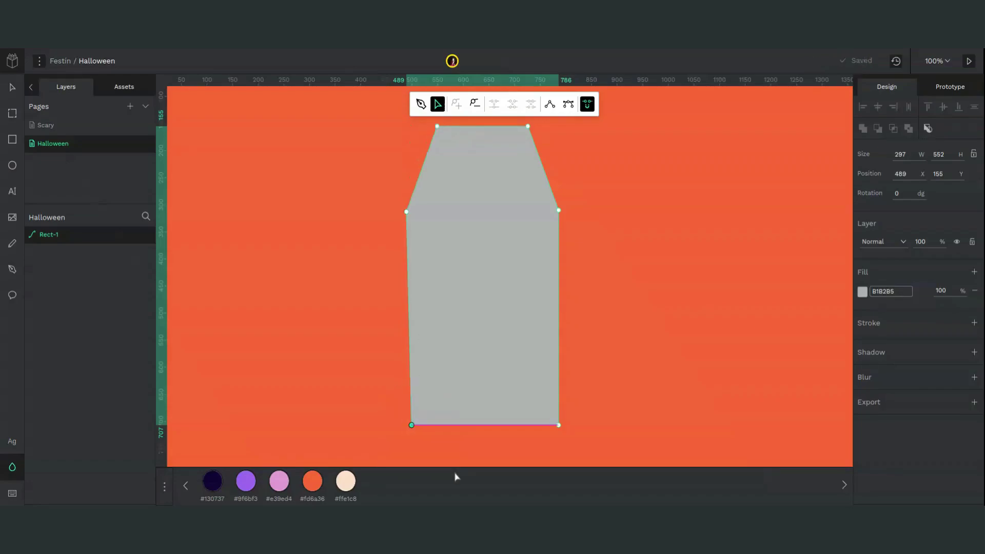
key("shift+Right")
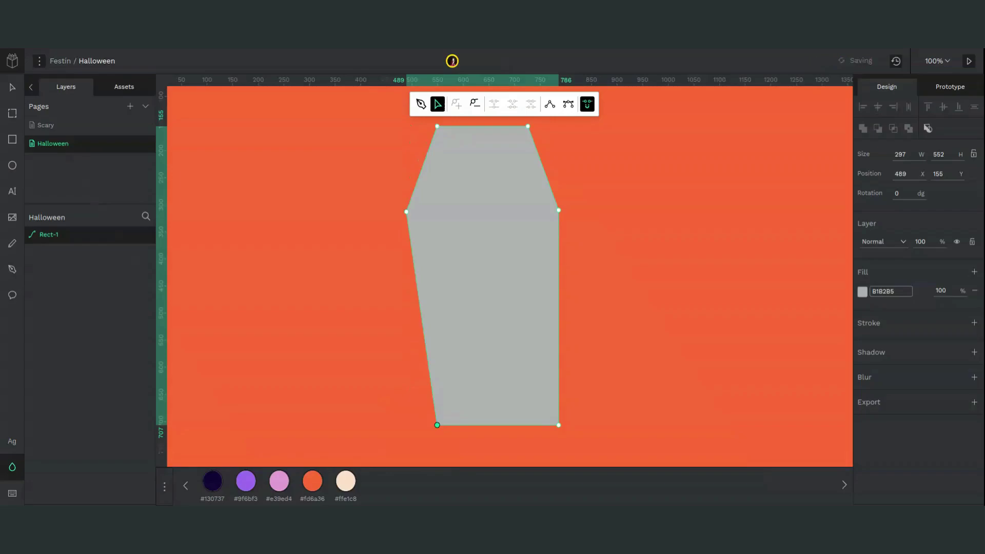
left_click_drag(568, 459, 515, 383)
key("shift+Left")
key("shift+Left")
key("shift+Left")
key("shift+Left")
key("shift+Left")
- Narrow the coffin's upper and lower edges further by moving their corner nodes inward on both sides, and finish editing the path
key("shift+Left")
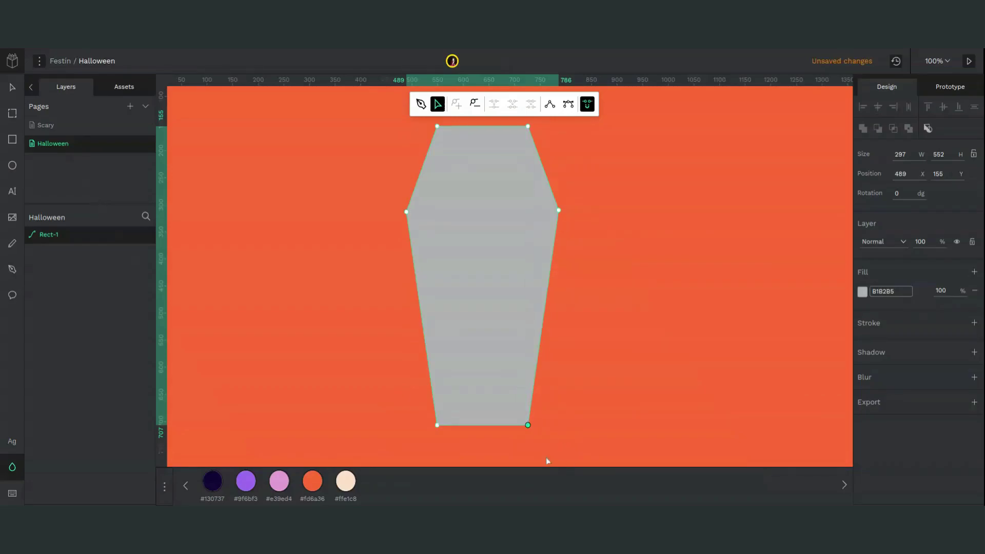
left_click(527, 128, "shift")
key("shift+Left")
key("shift+Left")
left_click(437, 127)
left_click(438, 426, "shift")
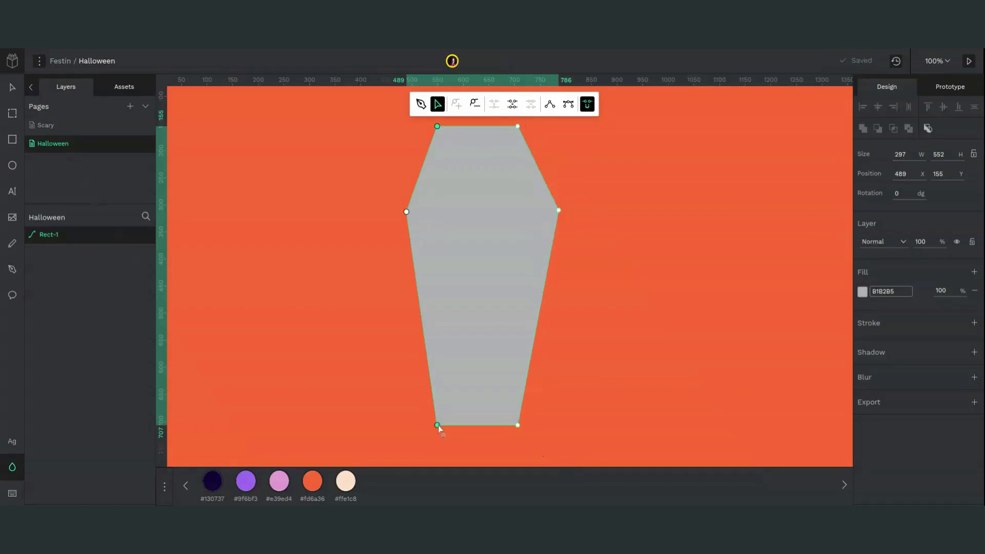
key("shift+Right")
key("shift+Right")
key("Escape")
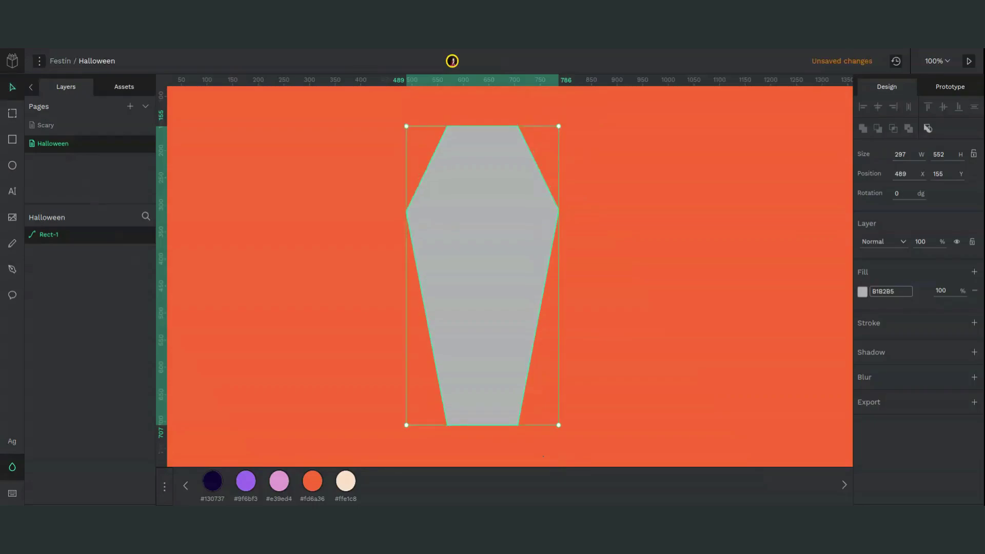
- Fill the coffin with #e39ed4 and paste a copy of it, aligned exactly over the original
left_click(280, 483)
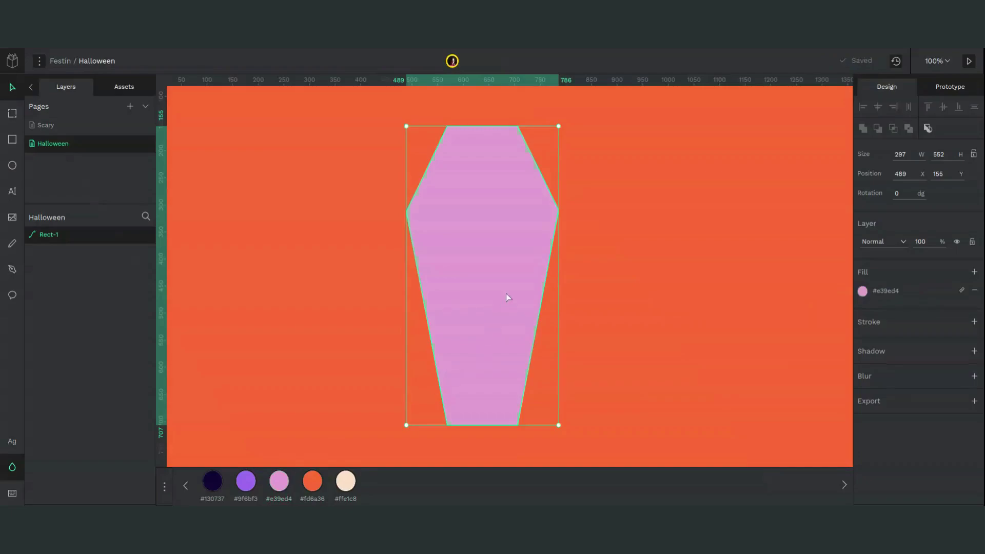
key("ctrl+v")
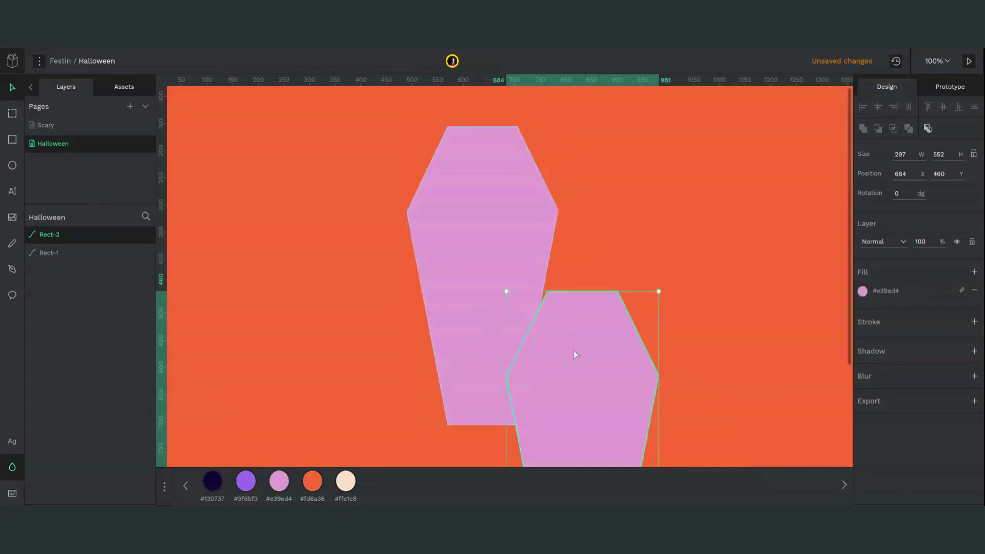
key("ctrl+z")
key("ctrl+v")
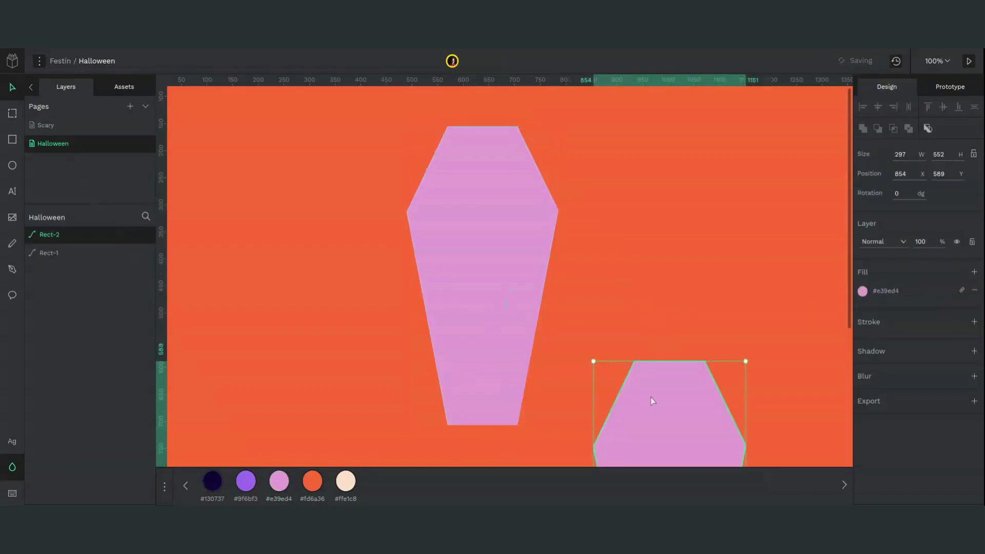
left_click(497, 278, "shift")
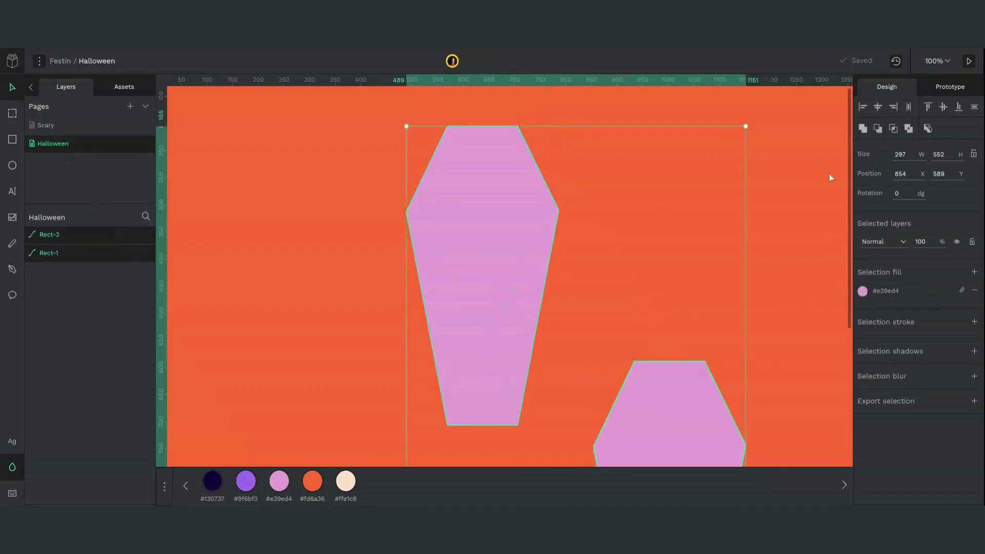
left_click(862, 106)
left_click(927, 107)
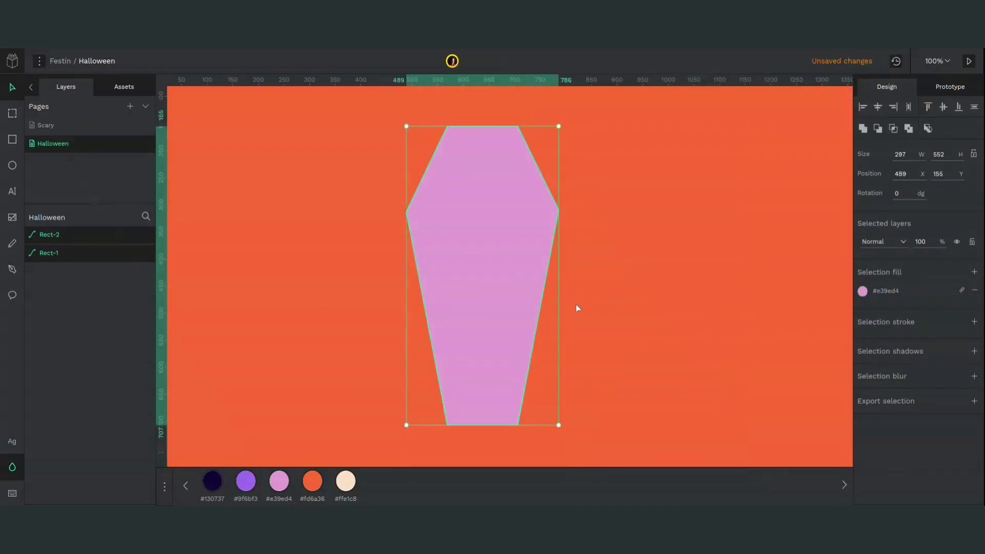
- Add a node midway down each long side of the coffin copy and delete the four nodes above them
double_click(476, 283)
left_click(425, 312)
left_click(541, 312, "shift")
left_click_drag(600, 279, 317, 104)
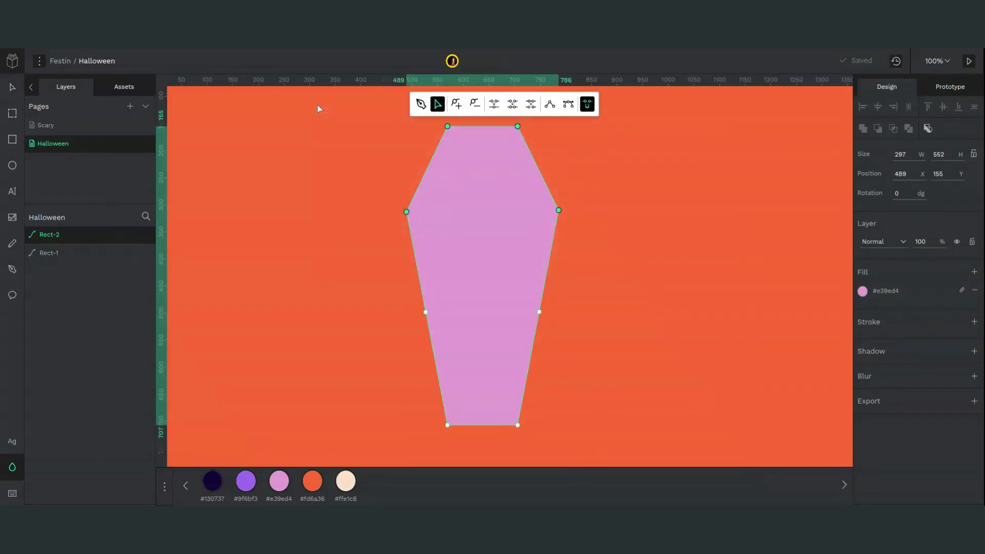
left_click(431, 316)
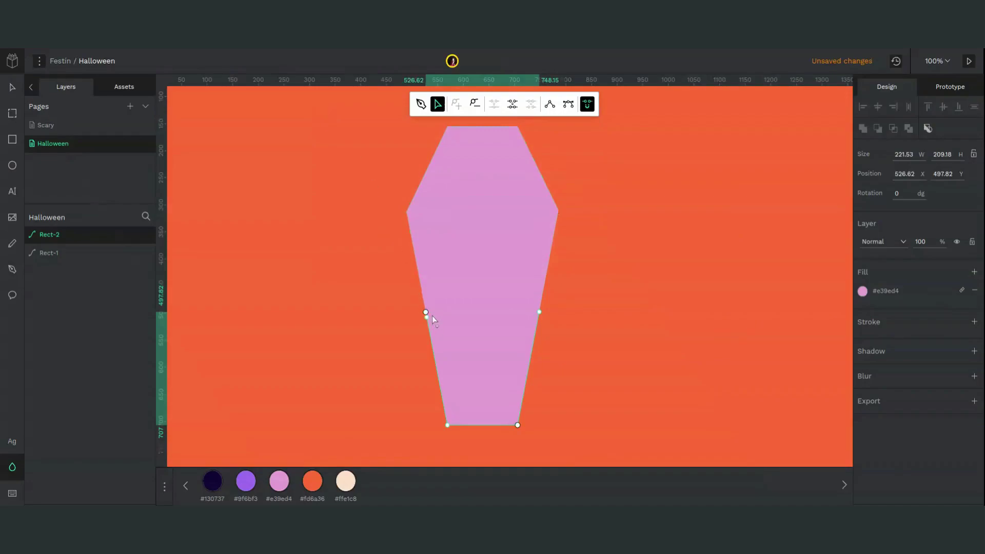
- Close the remaining lower piece with a straight upper edge using the Pen tool and fill it with #130737
key("p")
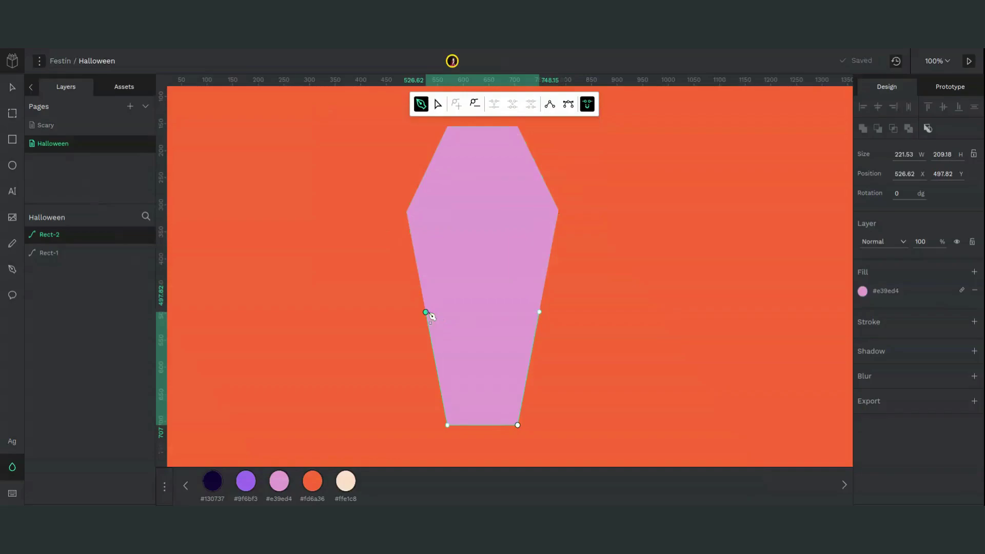
left_click(539, 313)
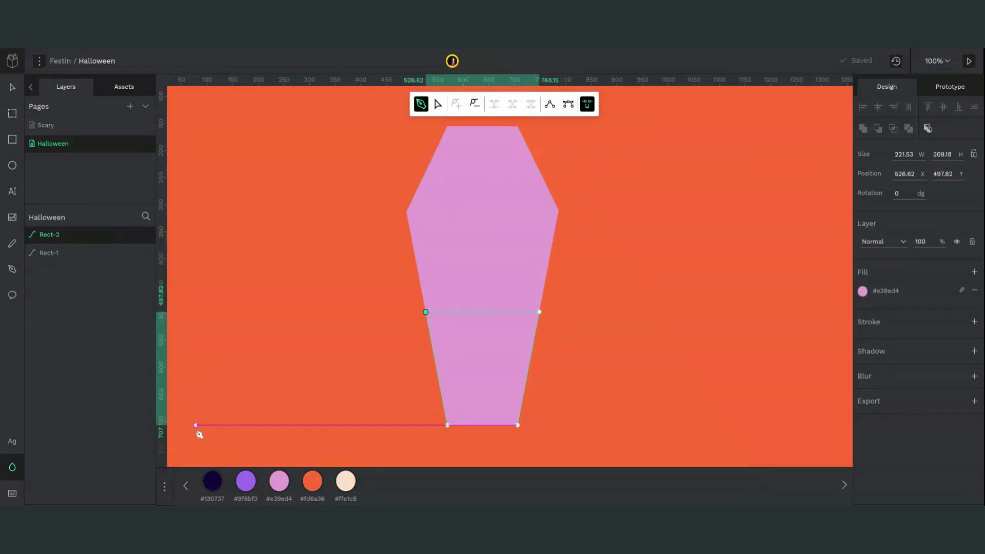
left_click(202, 490)
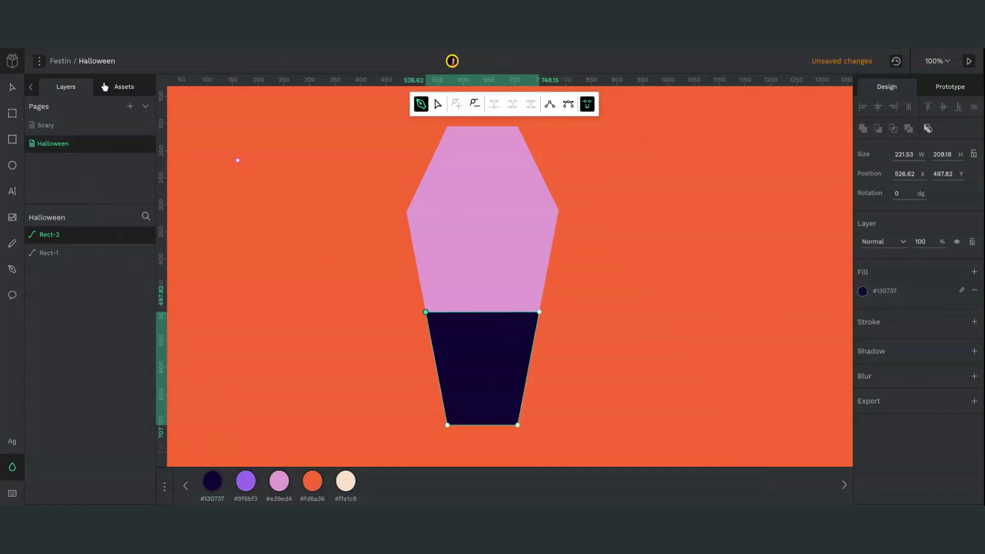
left_click(8, 88)
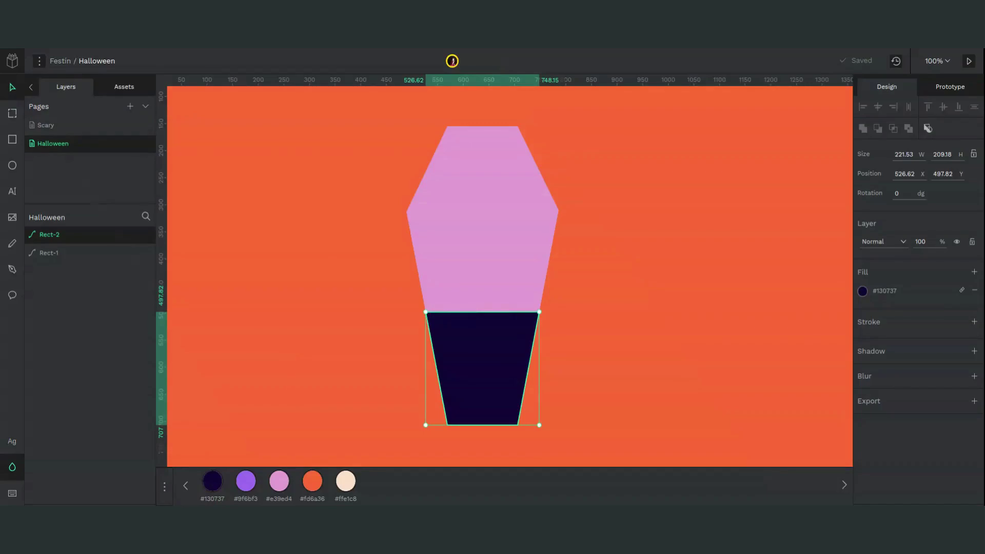
- Draw a rectangle about 96 by 343 inside the coffin and move it down so its lower end overlaps the dark section
left_click(12, 139)
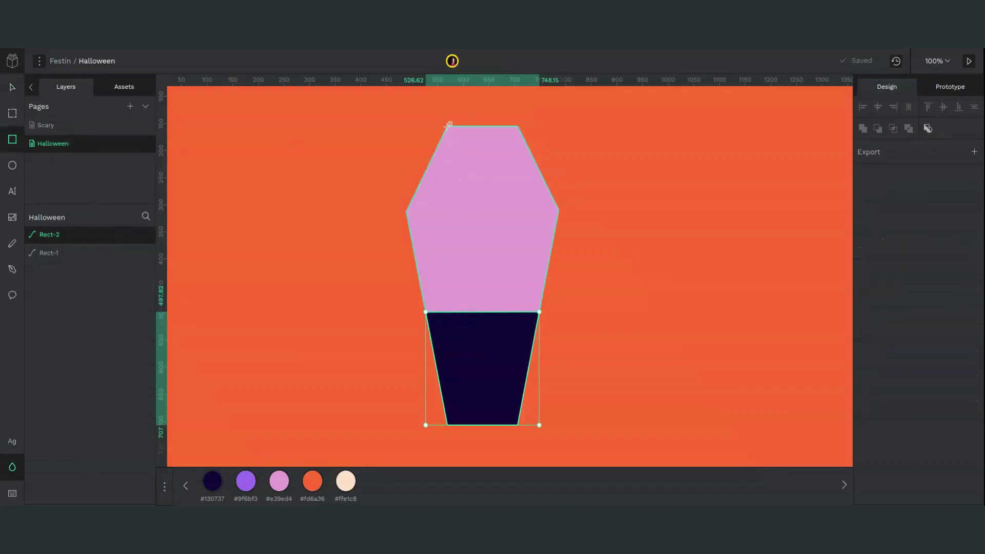
left_click_drag(450, 125, 516, 309)
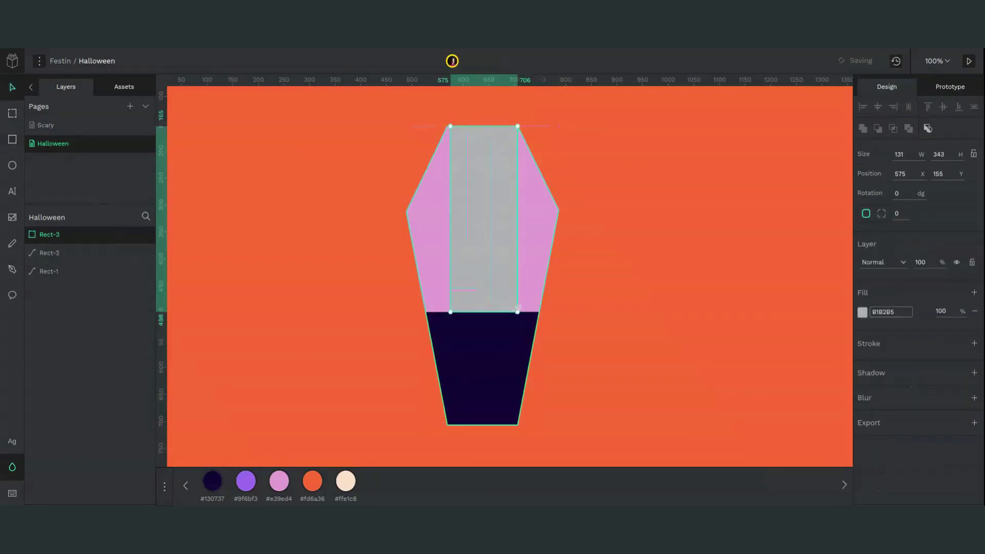
left_click_drag(516, 187, 498, 192)
key("shift+Down")
key("shift+Down")
key("shift+Down")
key("shift+Down")
key("shift+Down")
key("shift+Down")
key("shift+Down")
key("shift+Down")
key("shift+Down")
key("shift+Down")
key("shift+Down")
key("shift+Down")
key("shift+Down")
key("shift+Down")
key("shift+Up")
key("shift+Up")
key("shift+Up")
key("shift+Up")
key("shift+Up")
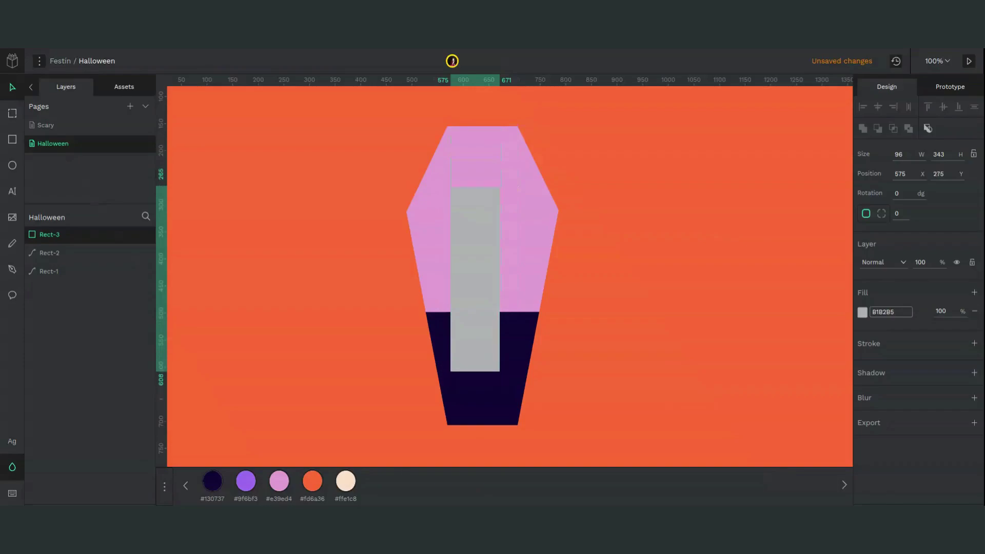
- Widen the grey rectangle to about 113 and fully round its corners with a radius of 1061
left_click(906, 213)
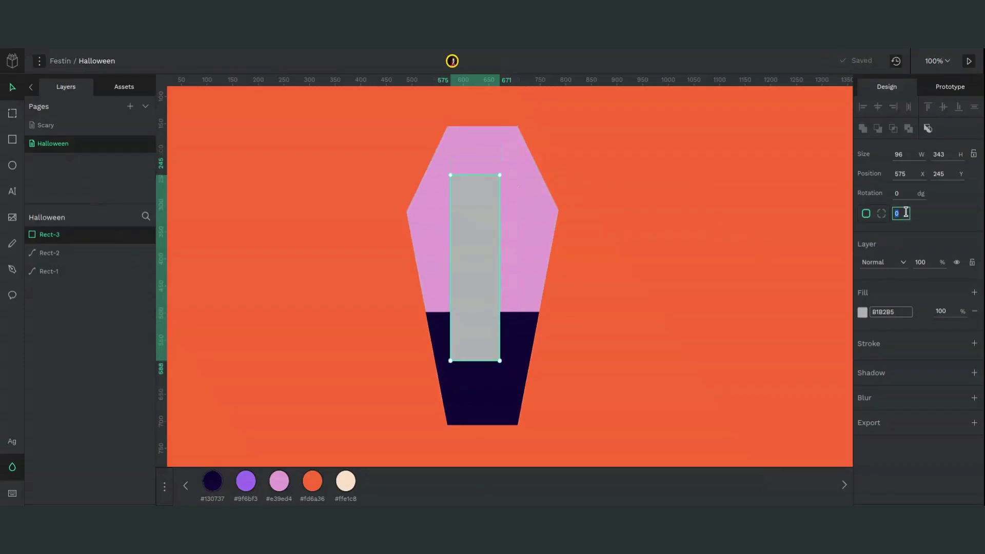
type("900")
key("Return")
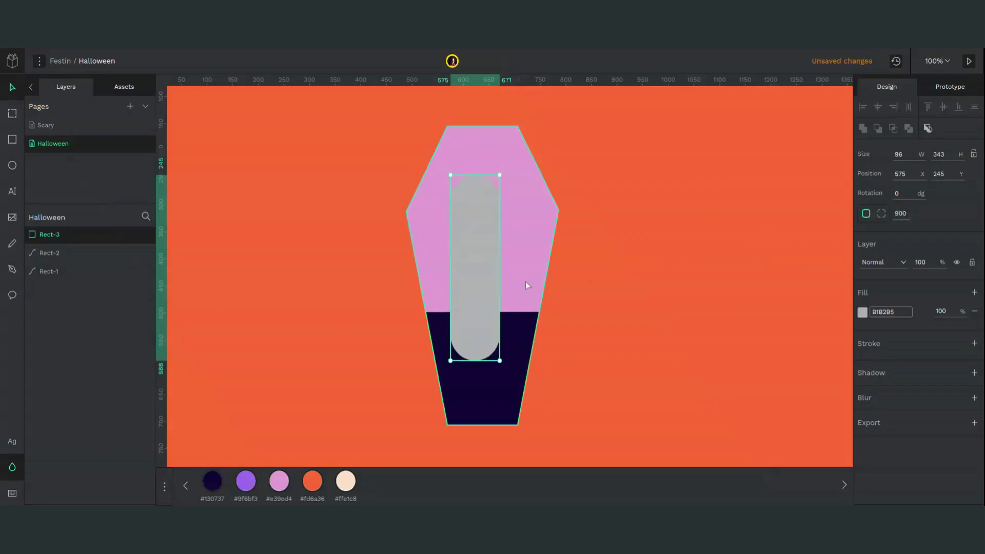
left_click_drag(446, 267, 442, 267)
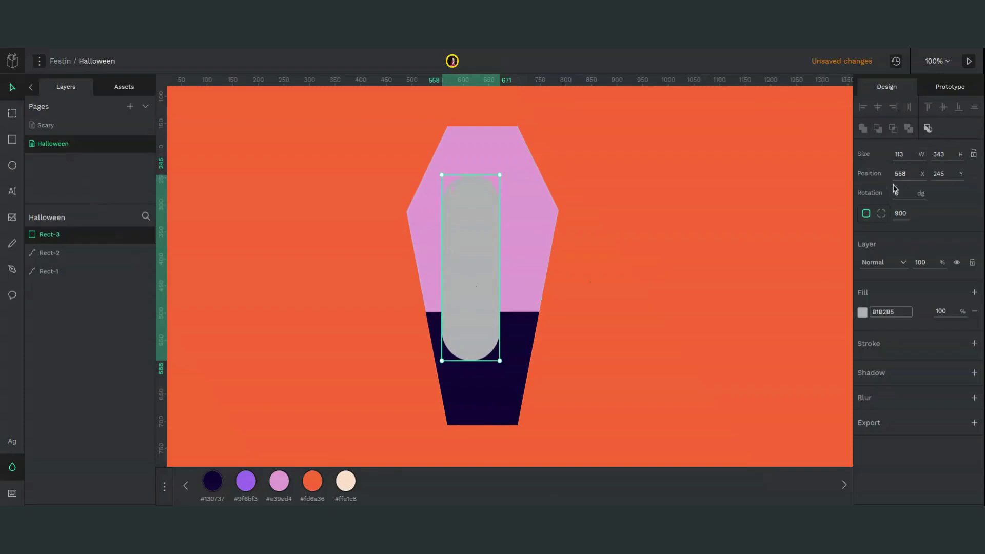
left_click(900, 213)
type("1061")
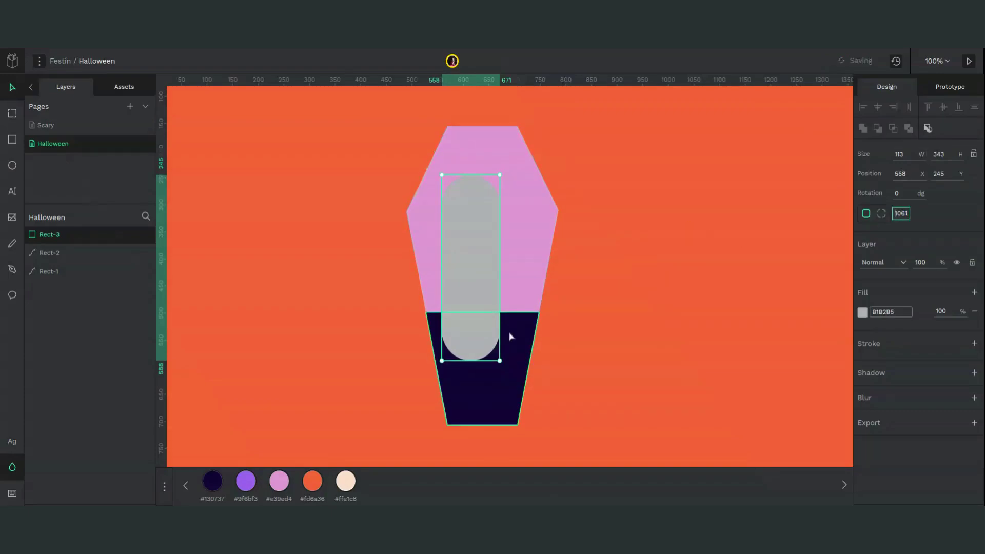
- Bring the dark lower section to the front and fill the rounded body shape behind it with #9f6bf3
left_click(510, 336)
right_click(510, 337)
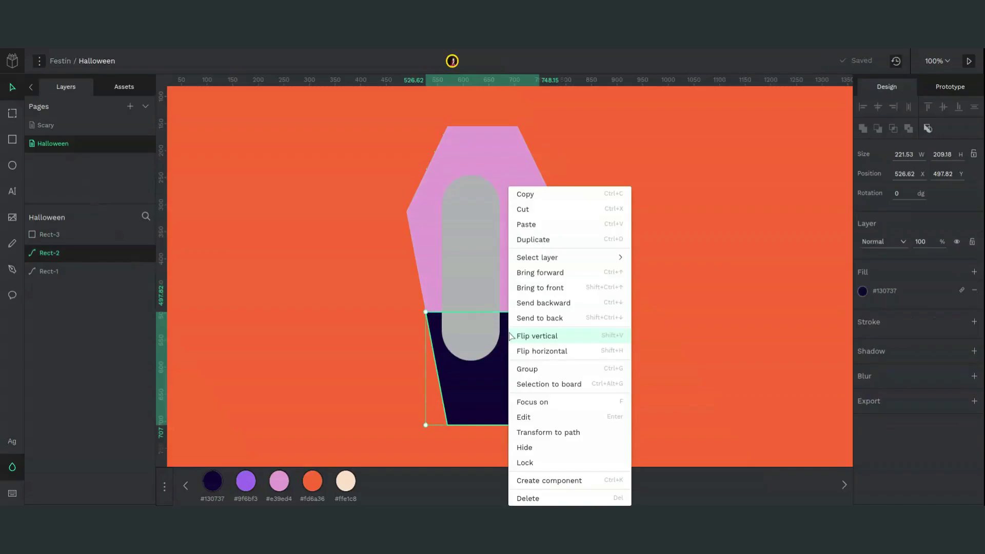
left_click(557, 288)
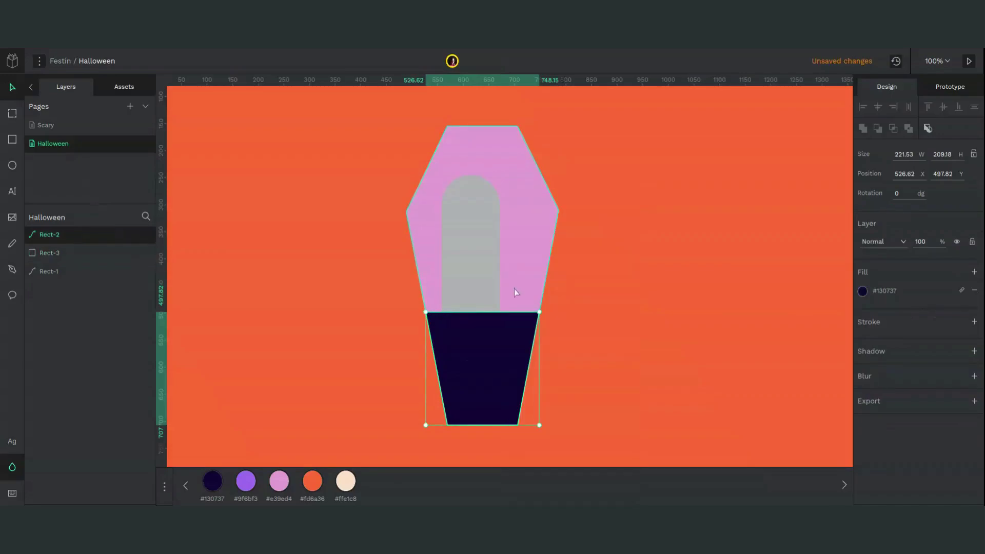
left_click(460, 262)
left_click(246, 481)
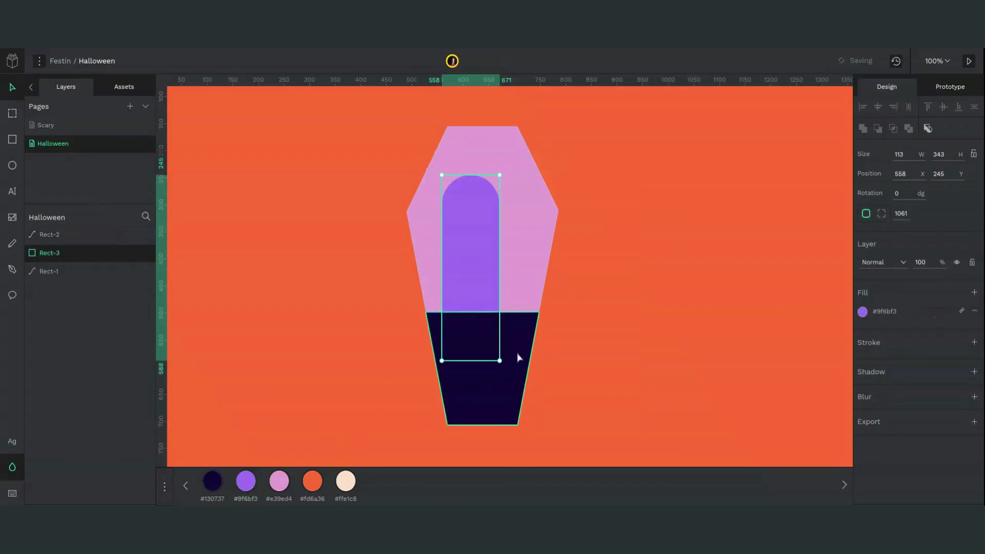
- Place a circle about 73 by 73 inside the rounded upper end of the purple shape
left_click(13, 165)
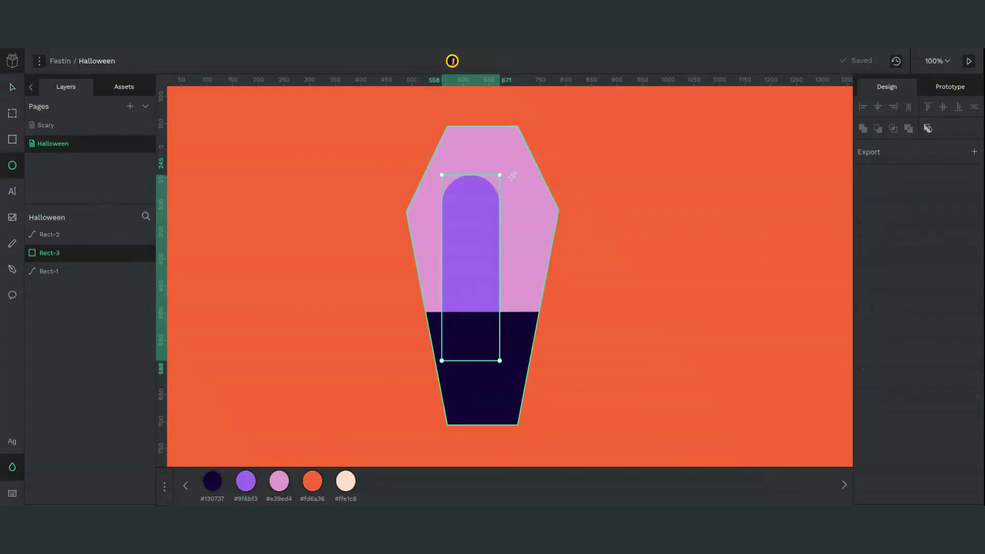
left_click(467, 206)
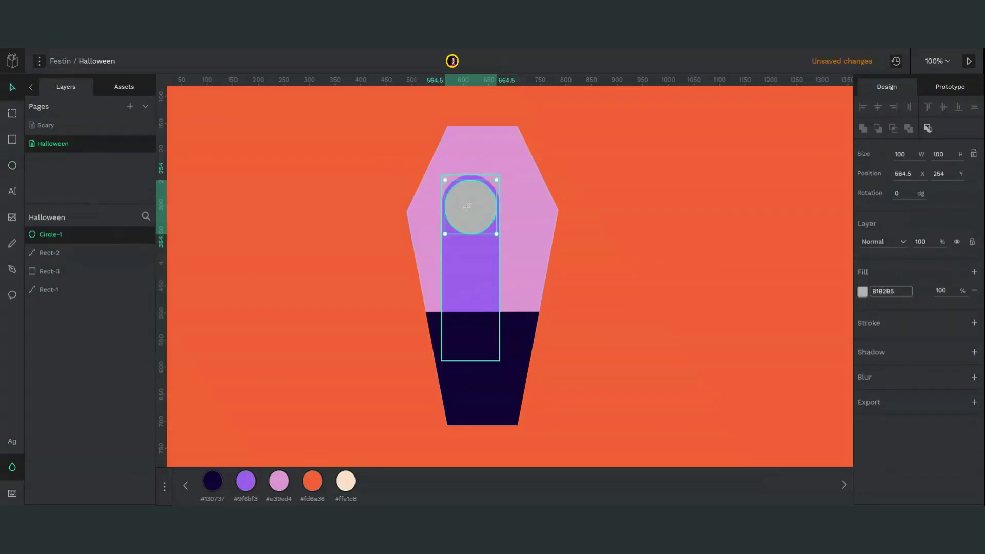
left_click_drag(496, 205, 478, 205)
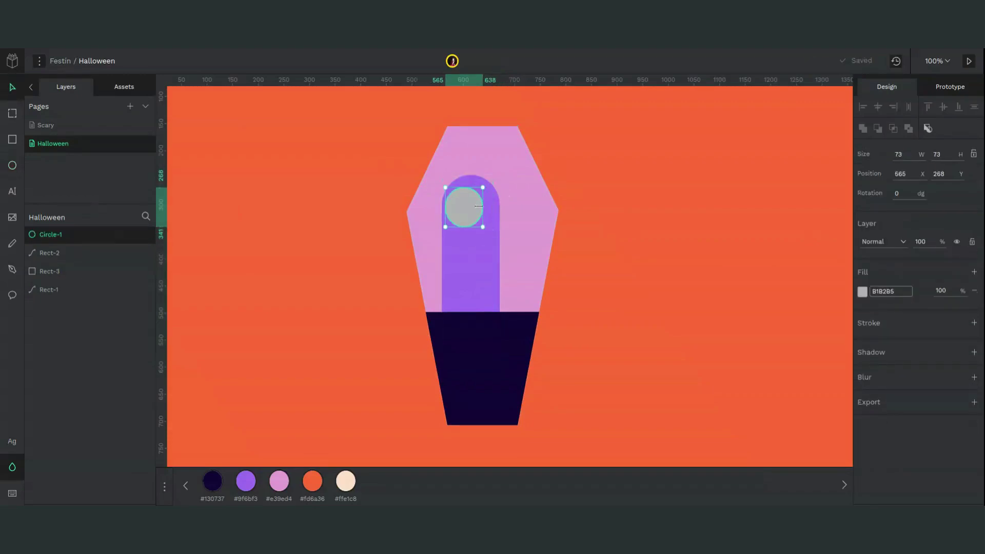
- Fill the circle with #130737 and place a duplicate filled with #ffe1c8 directly over it
left_click(213, 482)
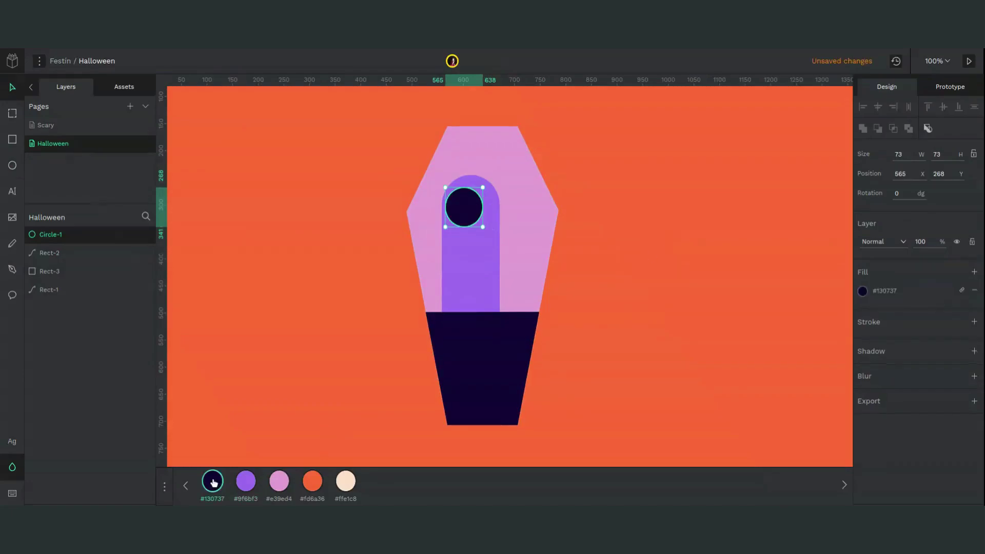
key("ctrl+d")
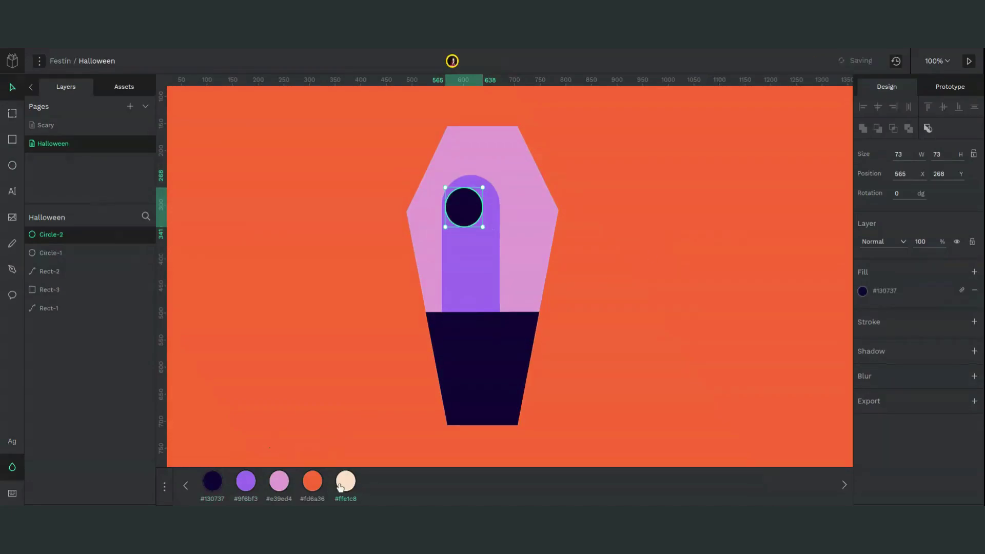
left_click(359, 487)
- Form a crescent by subtracting from the cream circle a copy shifted 20 to the right and reduced to about 64 by 64
key("ctrl+d")
key("shift+Right")
key("shift+Right")
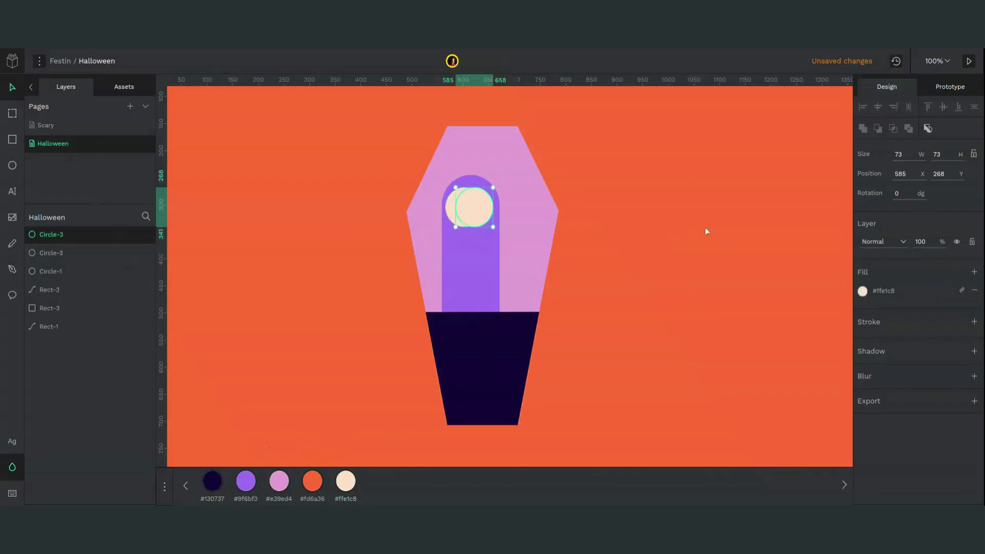
left_click_drag(493, 211, 487, 209)
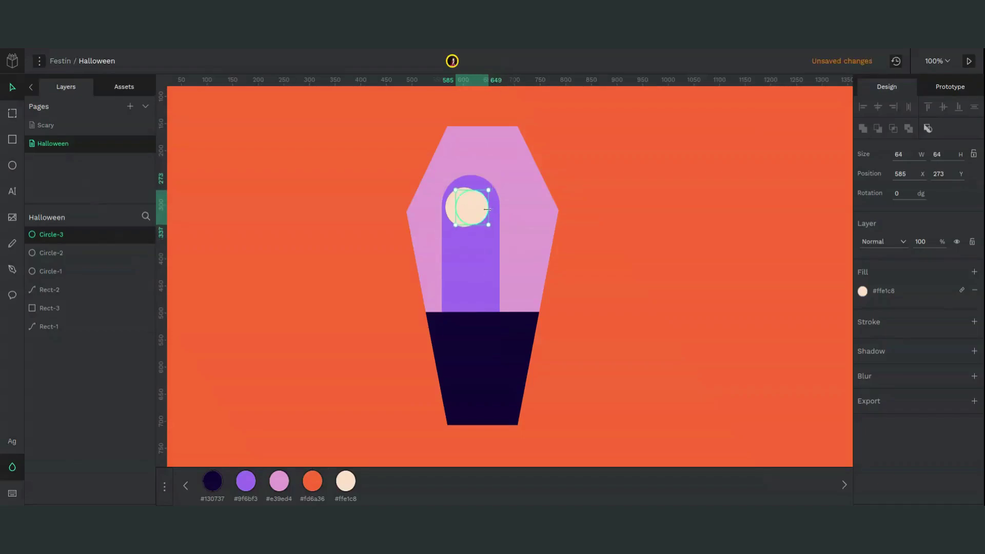
left_click(452, 210, "shift")
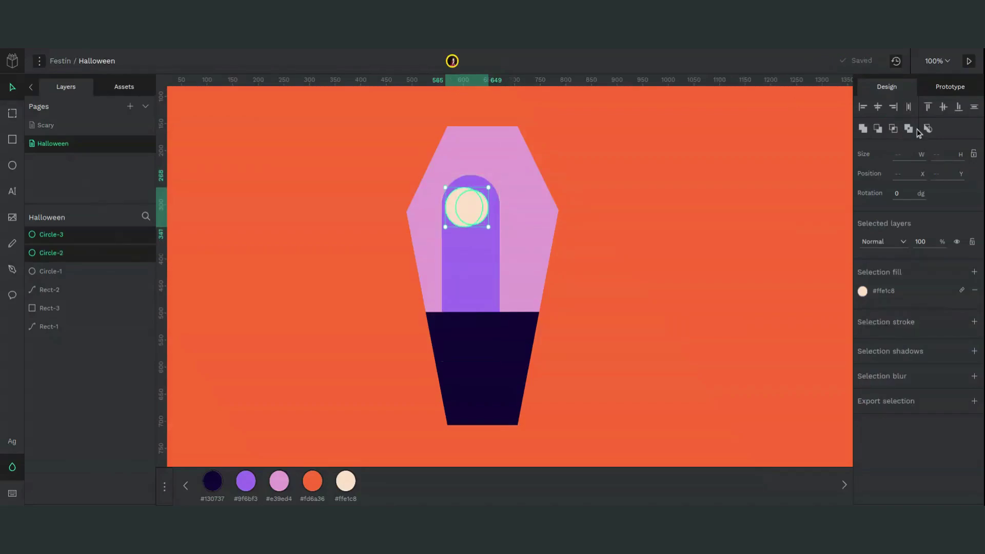
left_click(878, 129)
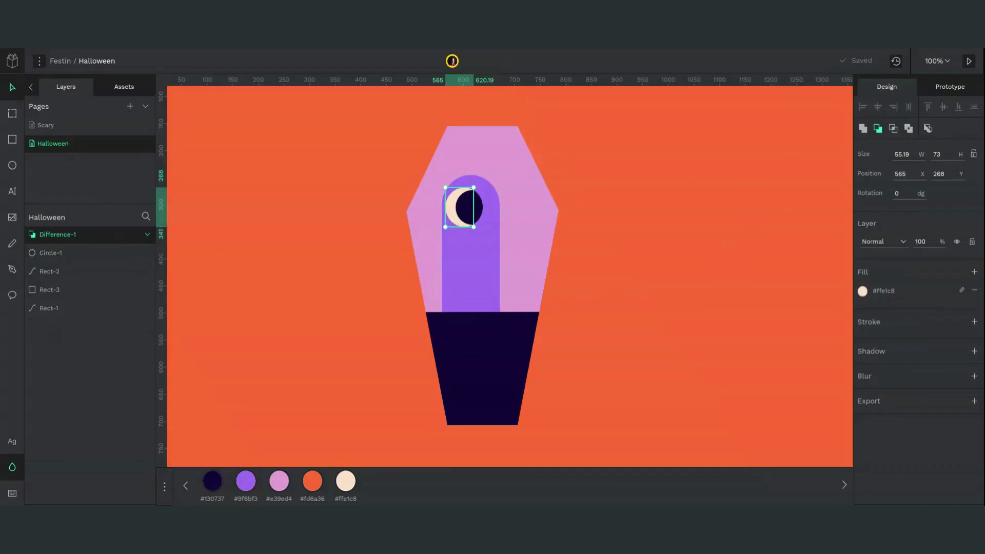
- Shrink the crescent's subtracted circle to about 60 by 60 and shift it 3 to the left
key("plus")
key("plus")
key("plus")
scroll(605, 298, "up", 2)
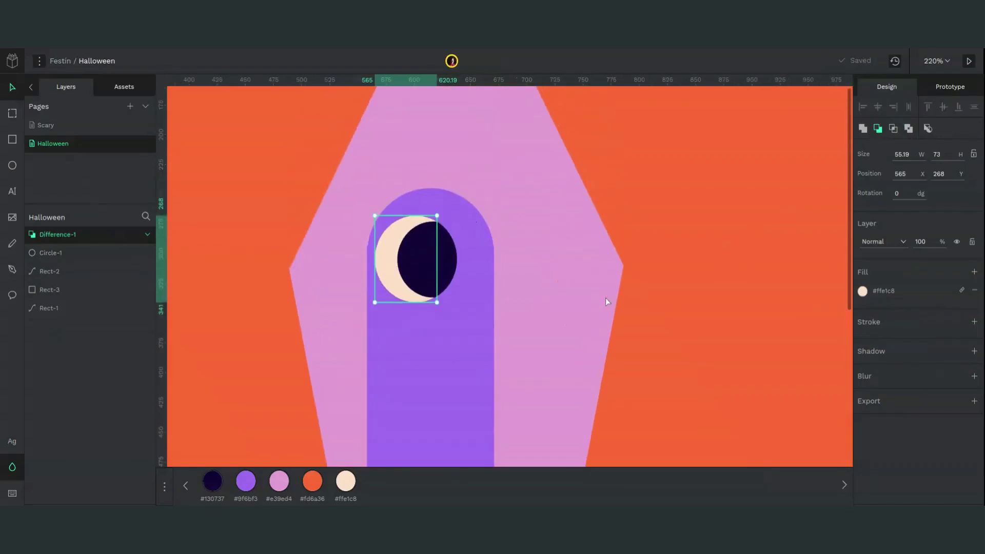
double_click(418, 279)
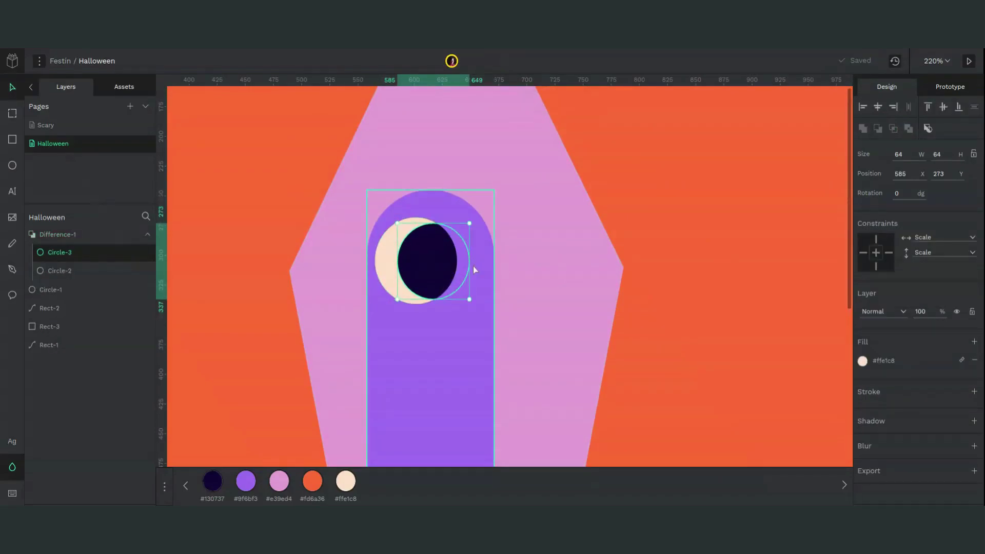
left_click_drag(472, 264, 464, 262)
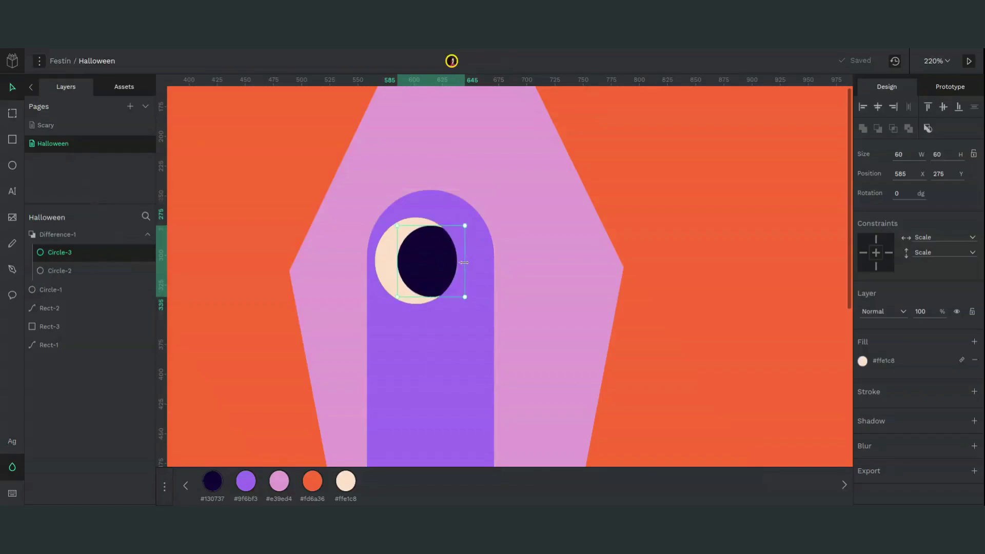
key("Left")
key("Left")
key("Left")
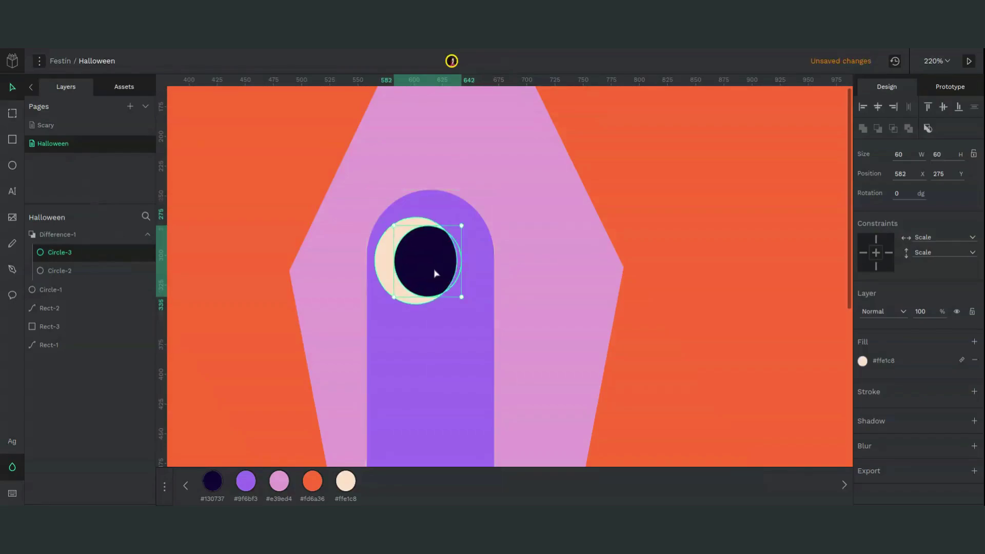
- Scale the crescent and the dark circle together to about 59 high and move them to X 573 inside the purple shape
left_click(335, 257)
left_click(395, 264)
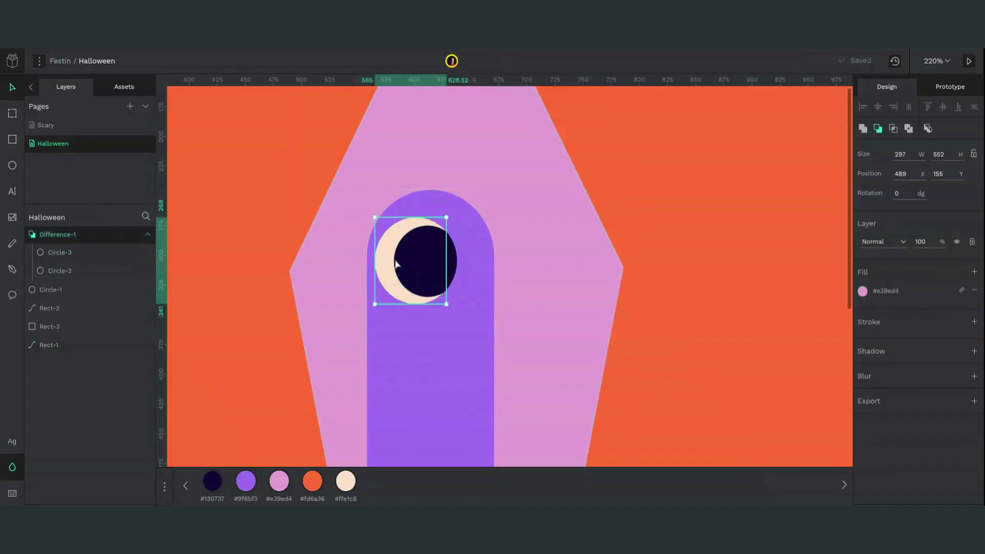
left_click(453, 264, "shift")
left_click_drag(456, 265, 441, 261)
key("shift+Right")
key("Left")
key("Left")
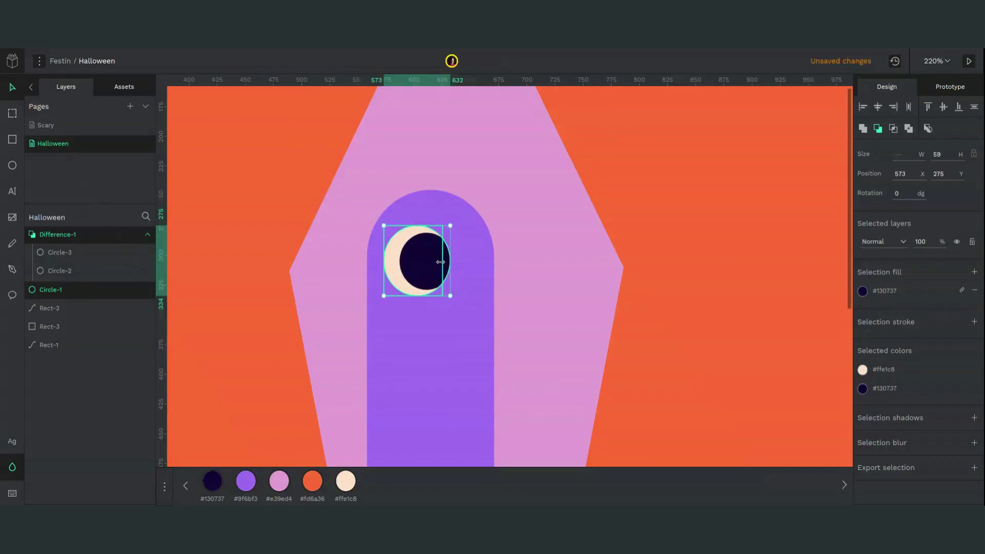
- Draw a rectangle about 82 by 140 resting on the dark section and overlapping the purple body's right side
key("shift+0")
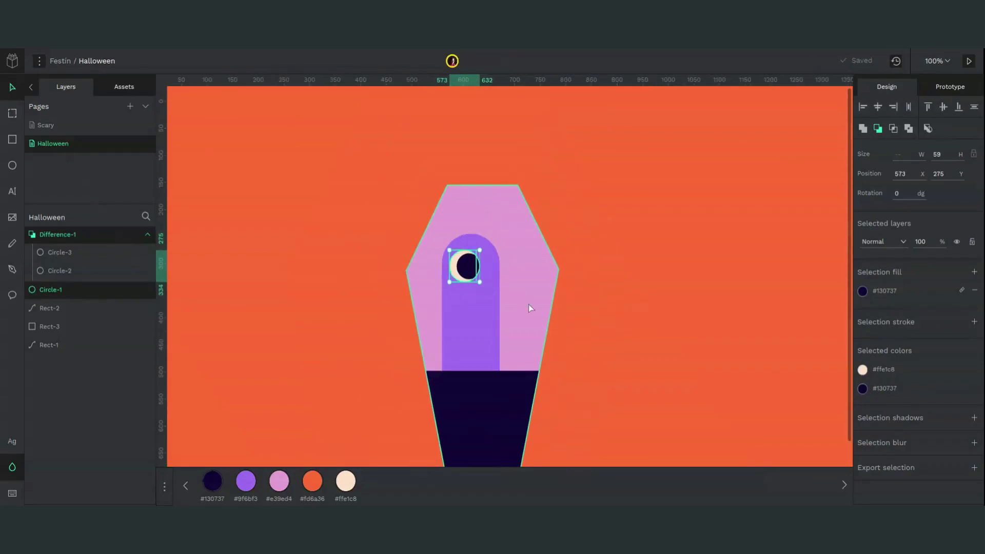
scroll(531, 310, "right", 1)
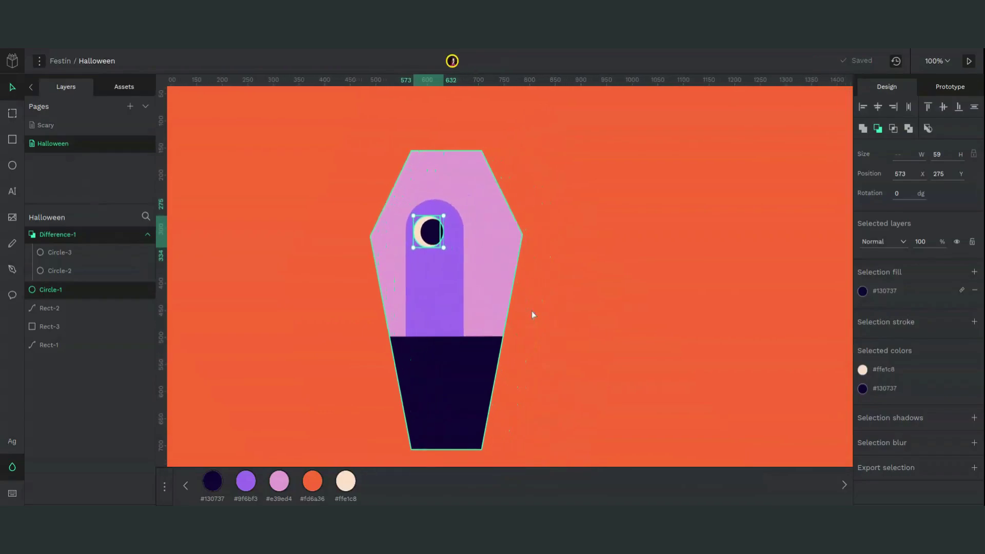
left_click(532, 311)
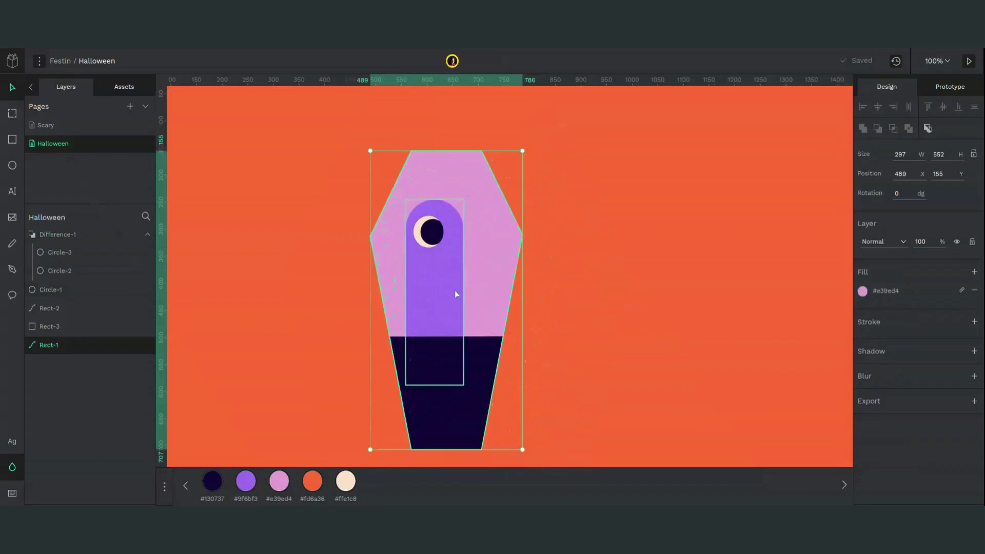
left_click(13, 139)
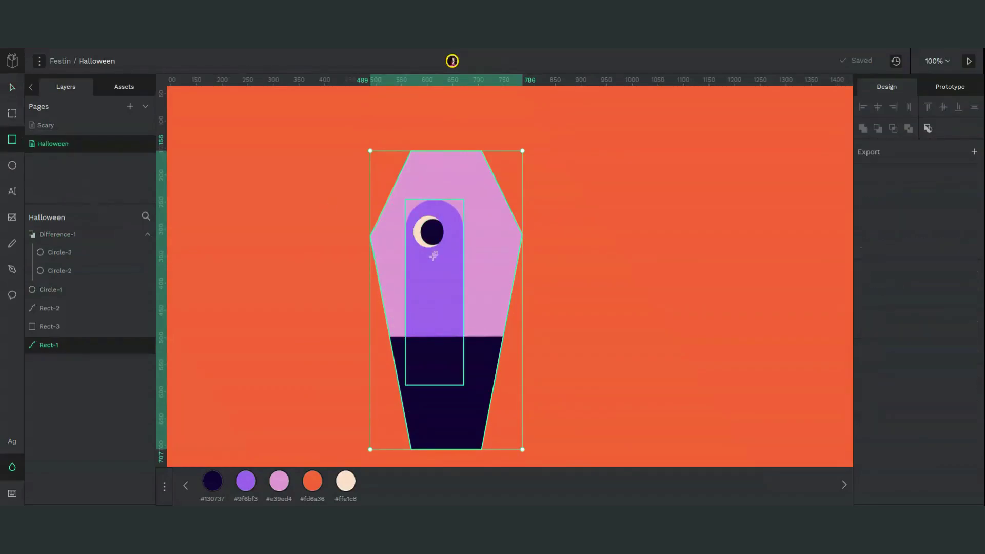
left_click_drag(445, 260, 487, 336)
- Reshape the grey rectangle's right side into an inward curve ending at the coffin's edge and fill the shape with #130737
key("Return")
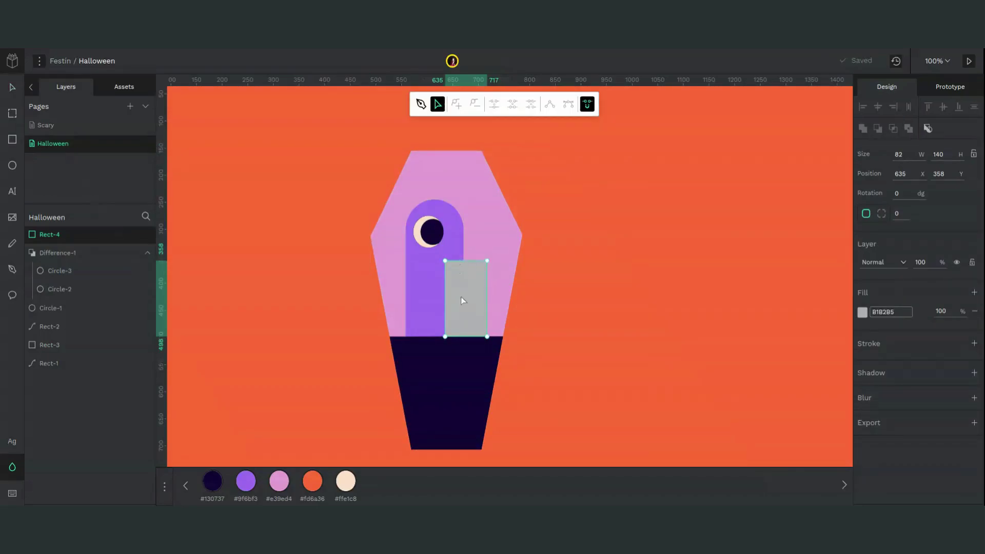
left_click(487, 300)
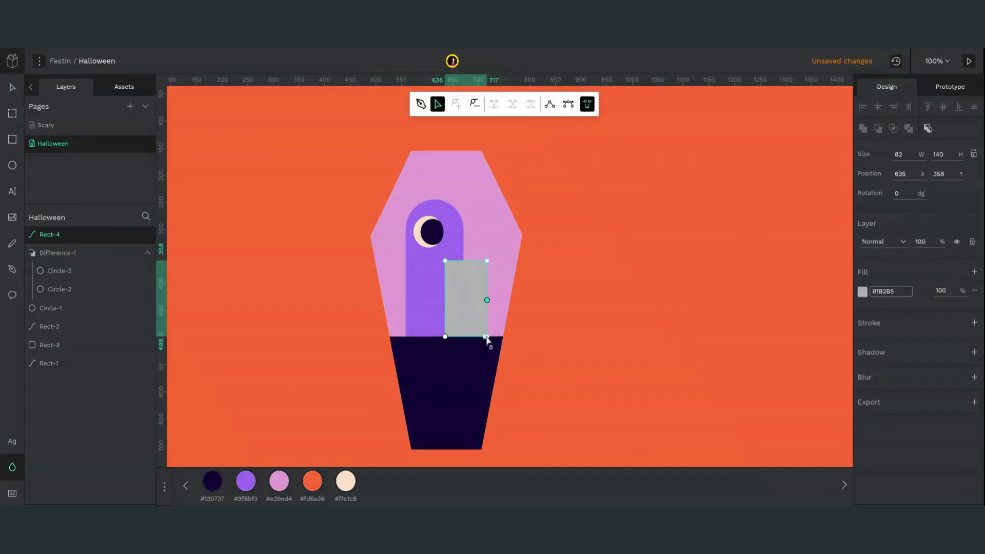
left_click_drag(487, 337, 503, 337)
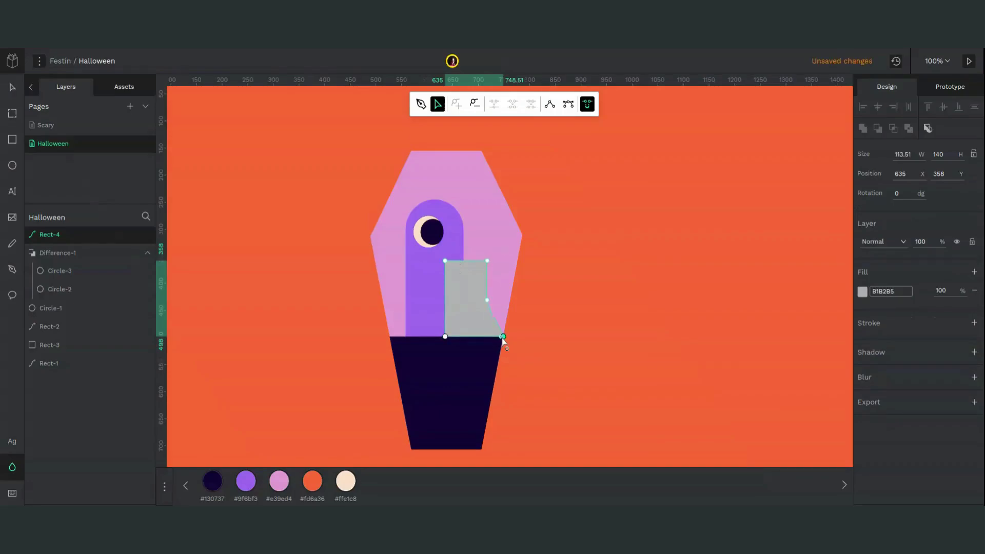
left_click(568, 104)
left_click_drag(487, 261, 486, 260)
left_click_drag(482, 256, 483, 256)
key("plus")
key("plus")
key("plus")
key("Escape")
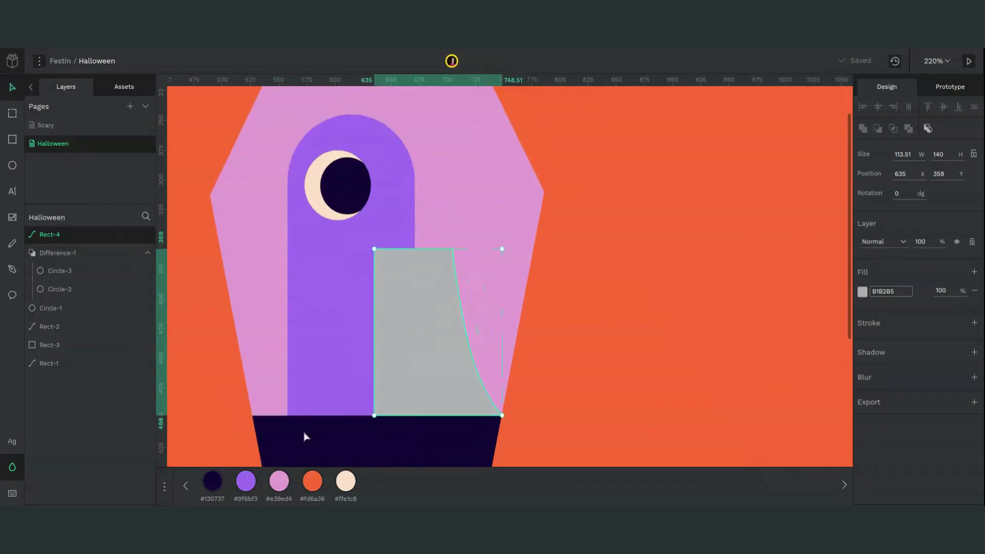
left_click(212, 480)
- Build a pointed ear from a square about 19 by 19 on the dark shape's upper left corner and fill it with #130737
key("r")
left_click_drag(375, 227, 386, 254)
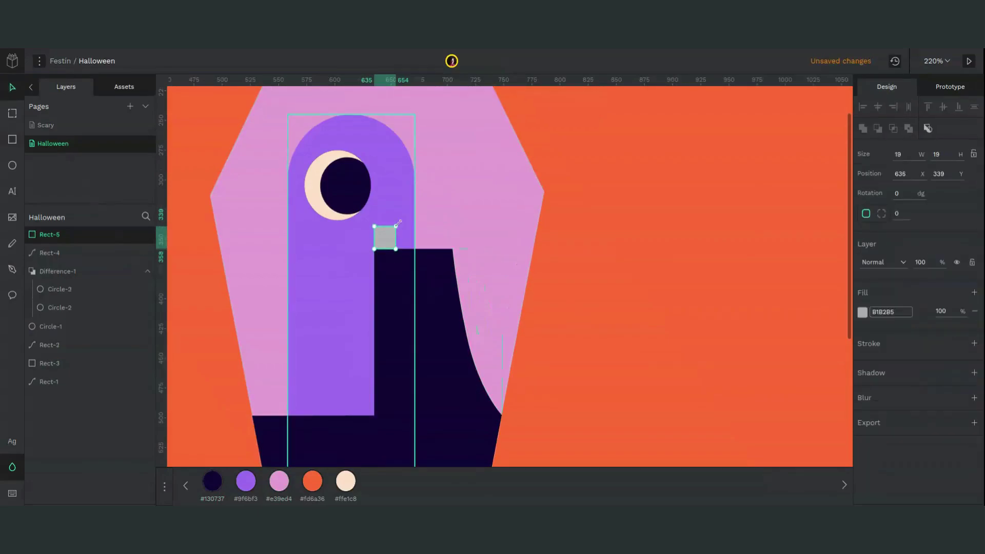
key("Return")
left_click_drag(396, 231, 383, 226)
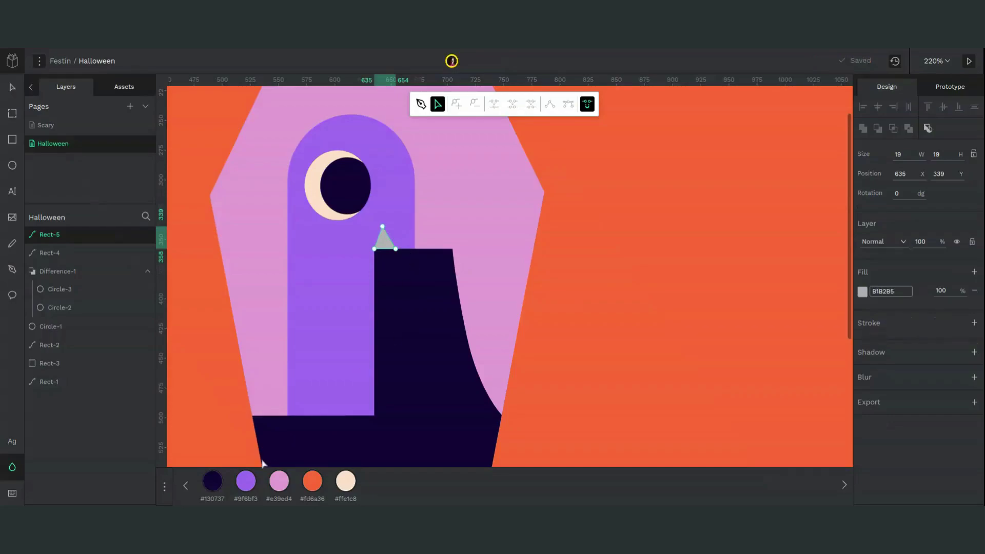
left_click(213, 483)
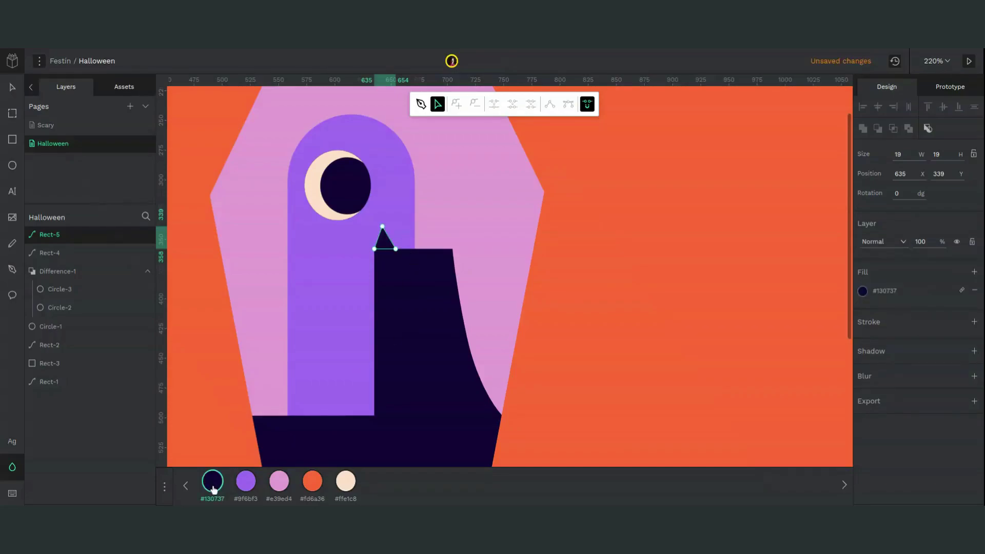
left_click(382, 227)
left_click_drag(382, 228, 375, 227)
key("Escape")
- Place a mirrored copy of the ear on the cat's upper right corner and nudge both ears down by 1
key("ctrl+c")
key("ctrl+v")
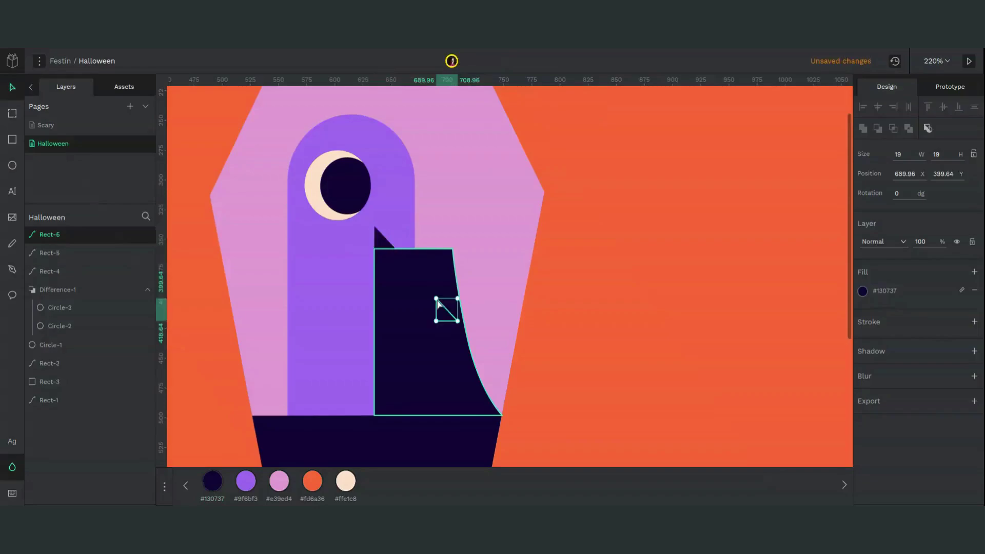
left_click_drag(447, 309, 442, 237)
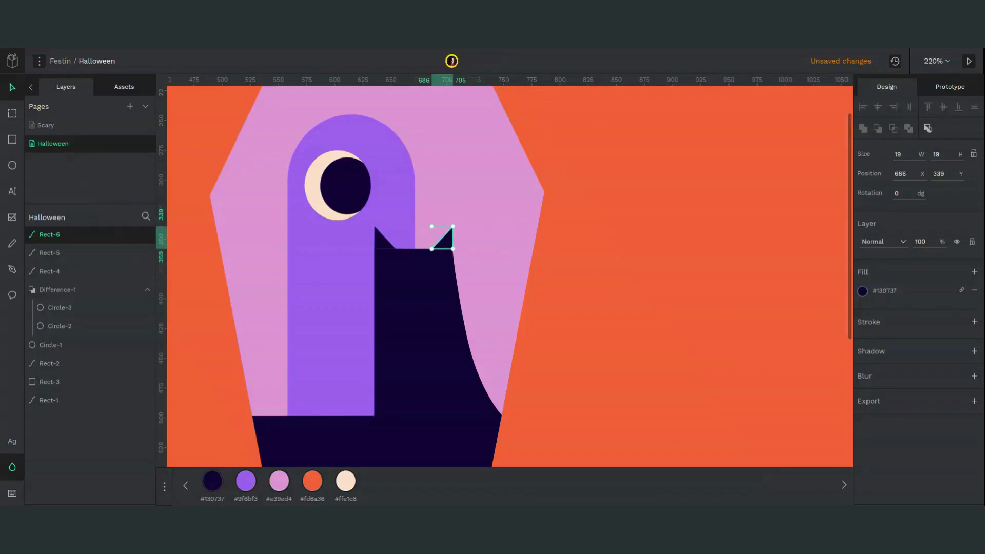
left_click(567, 338)
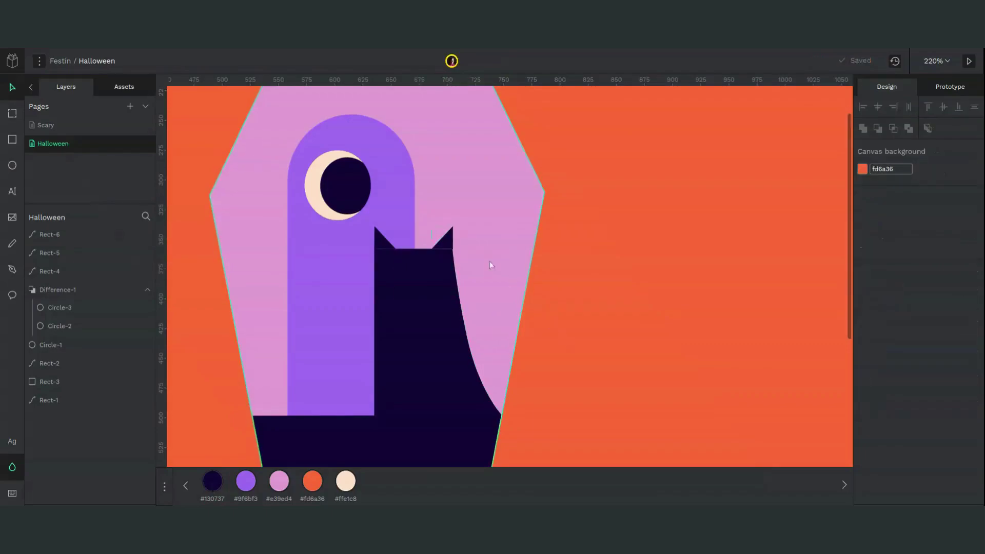
left_click(449, 251)
left_click(379, 252, "shift")
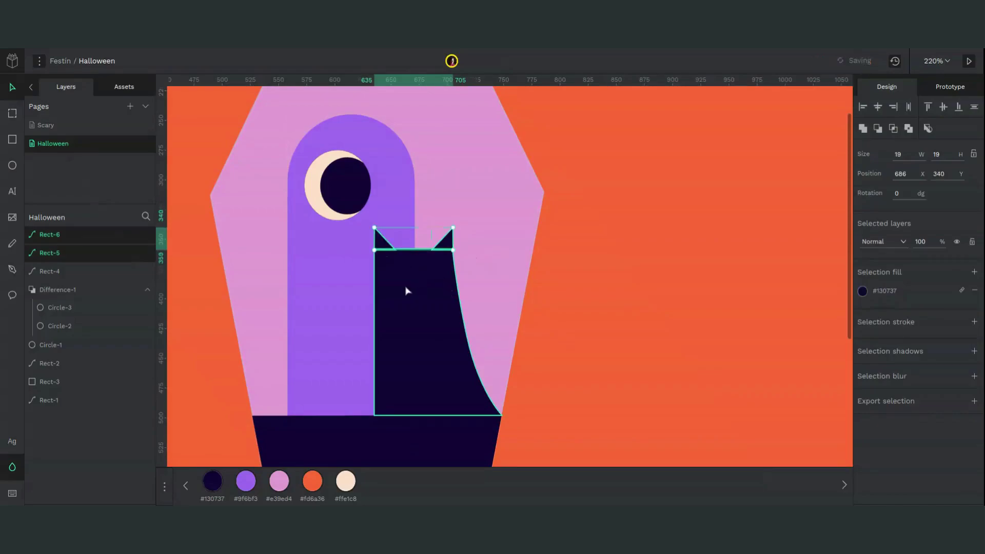
- Draw the cat's left eye as a bar about 18.5 by 4, filled with #e39ed4 and rotated 10 degrees
key("r")
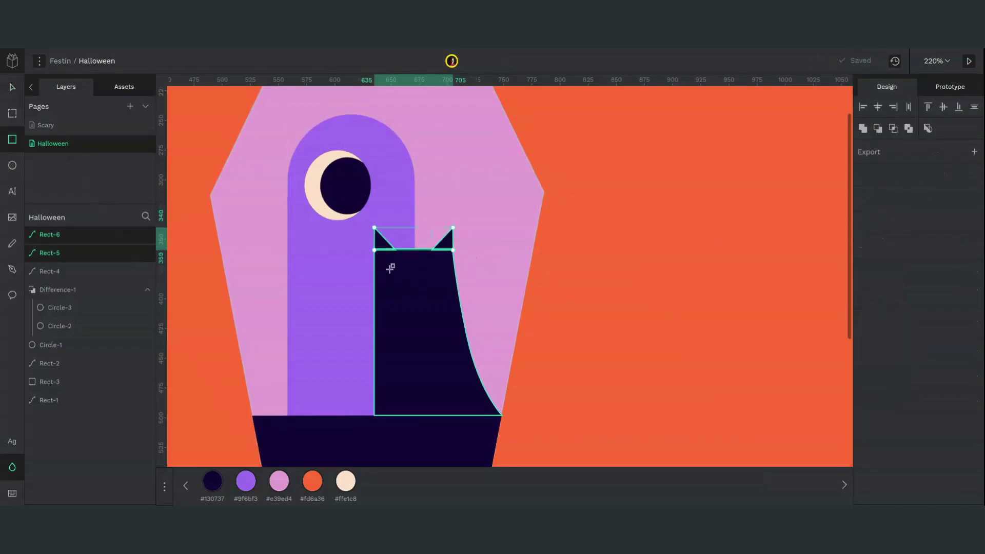
left_click_drag(384, 269, 408, 275)
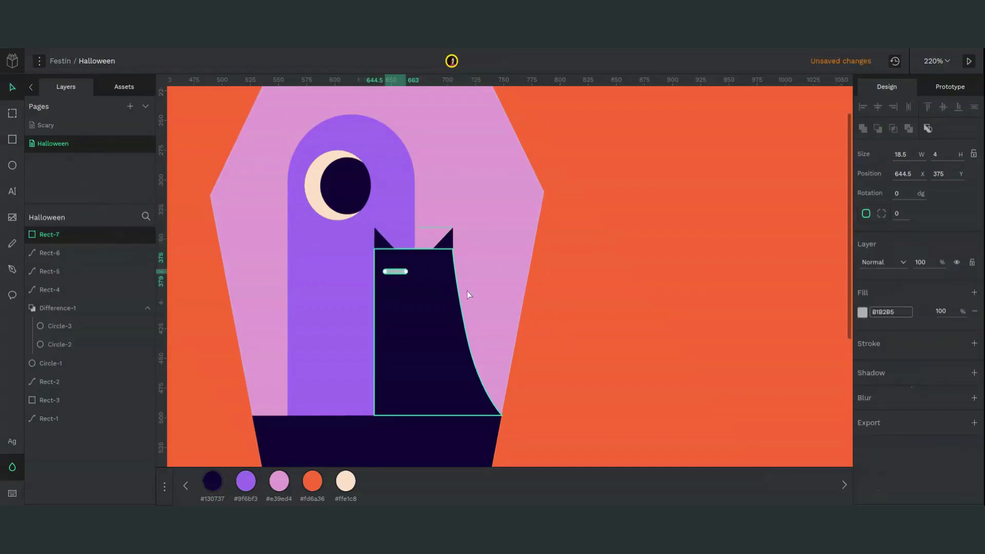
left_click(279, 482)
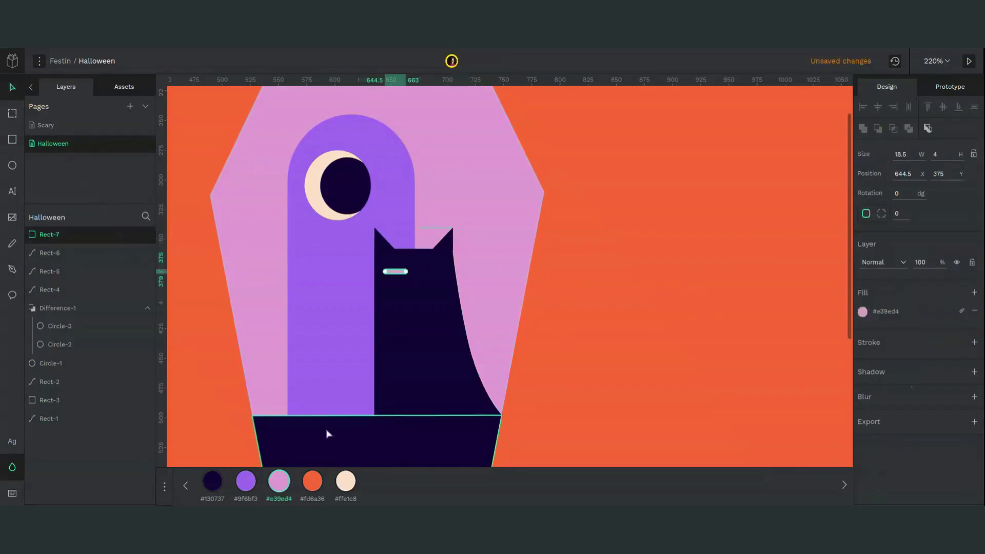
left_click(898, 193)
type("10")
key("Return")
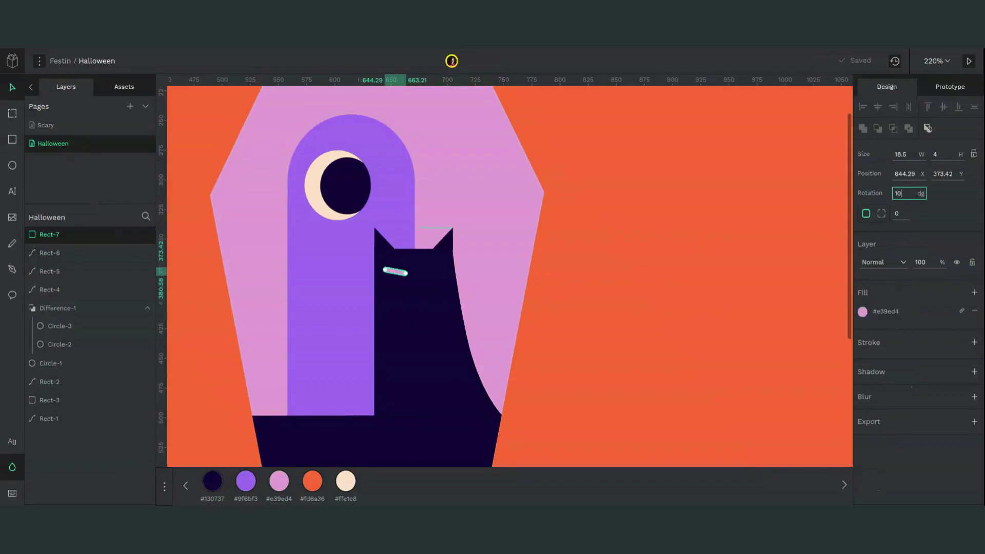
- Duplicate the pink eye, flip the copy horizontally and place it at X 675, Y 374 on the other side of the face
key("Escape")
key("ctrl+d")
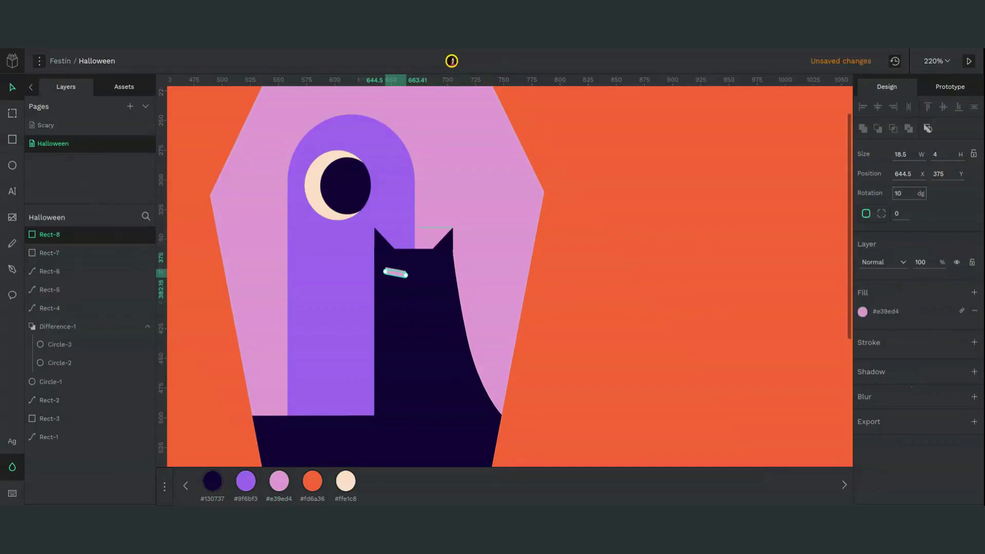
key("shift+h")
left_click_drag(396, 273, 431, 273)
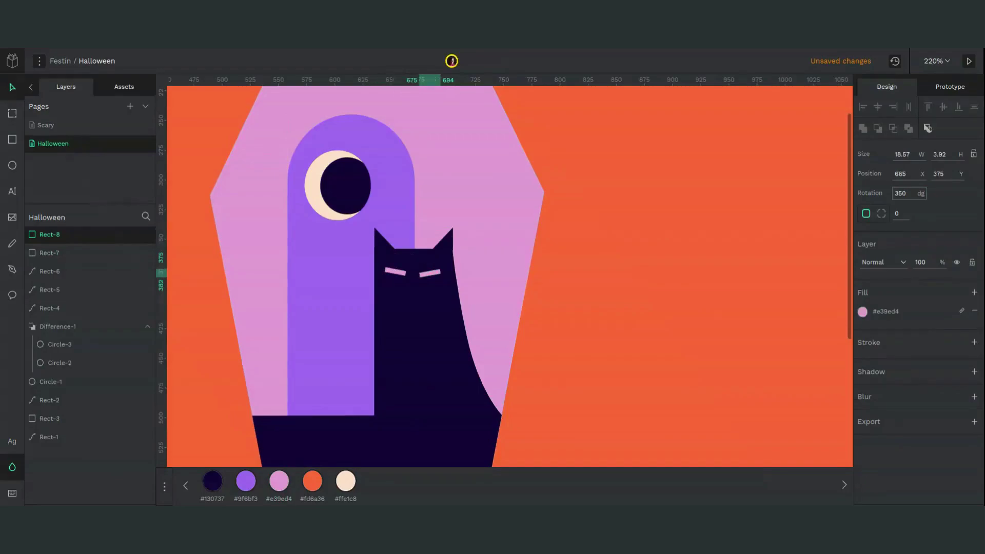
key("Up")
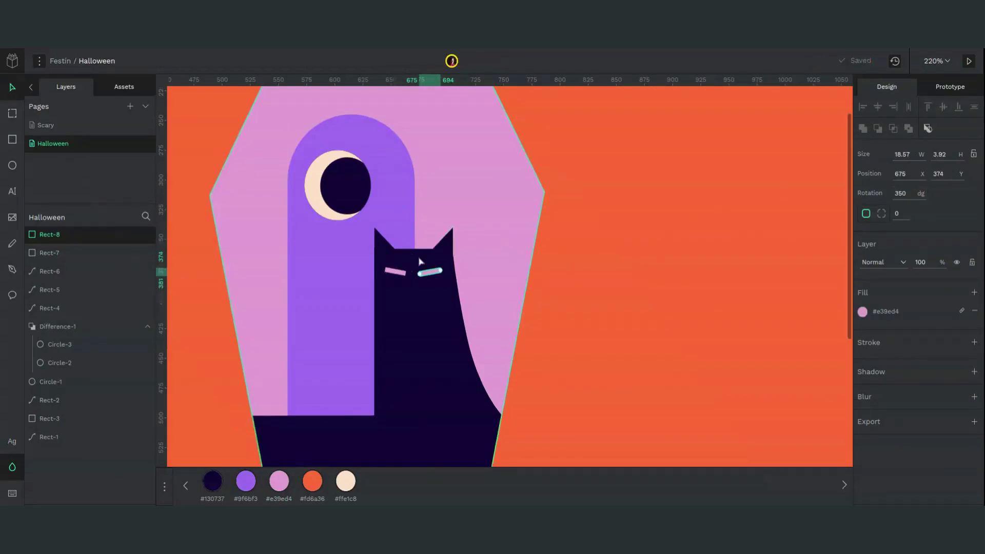
- Align the cat's two pink eyes on their vertical centres and move the right eye outward to about X 680
left_click(400, 276, "shift")
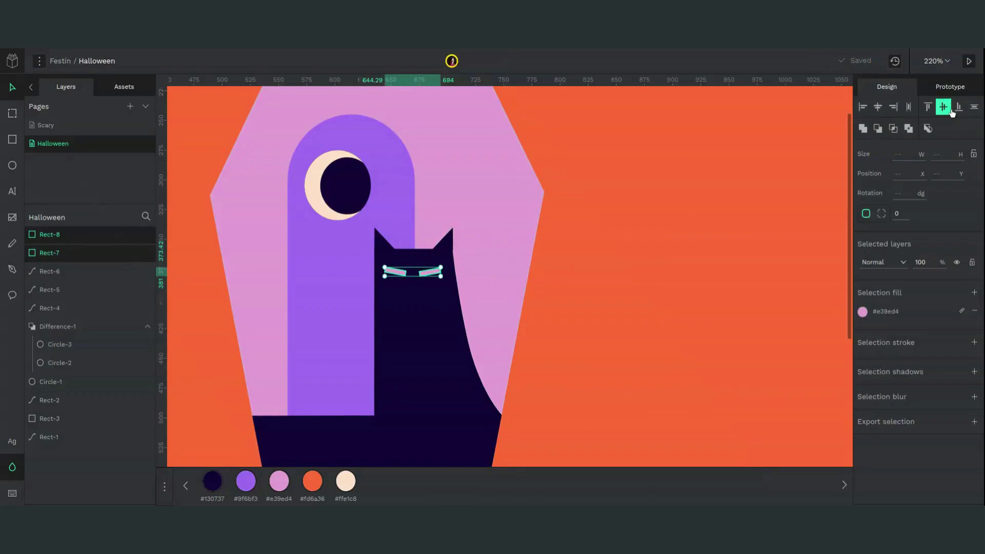
left_click(432, 277)
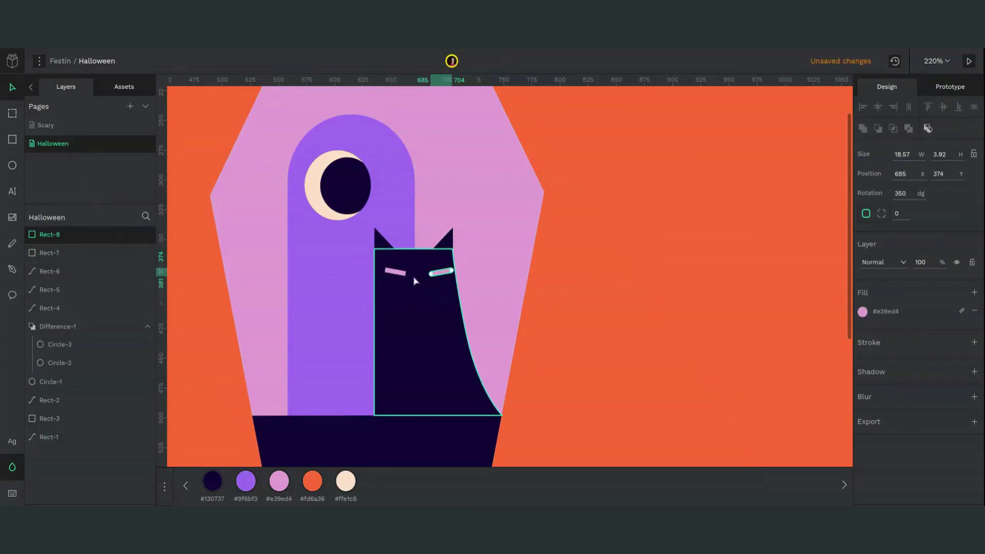
left_click(409, 277, "shift")
left_click(409, 277, "shift")
key("Left")
key("Left")
key("Left")
key("Left")
key("Left")
- Group the two pink eyes together, and the two ears together as a separate group
left_click(403, 278, "shift")
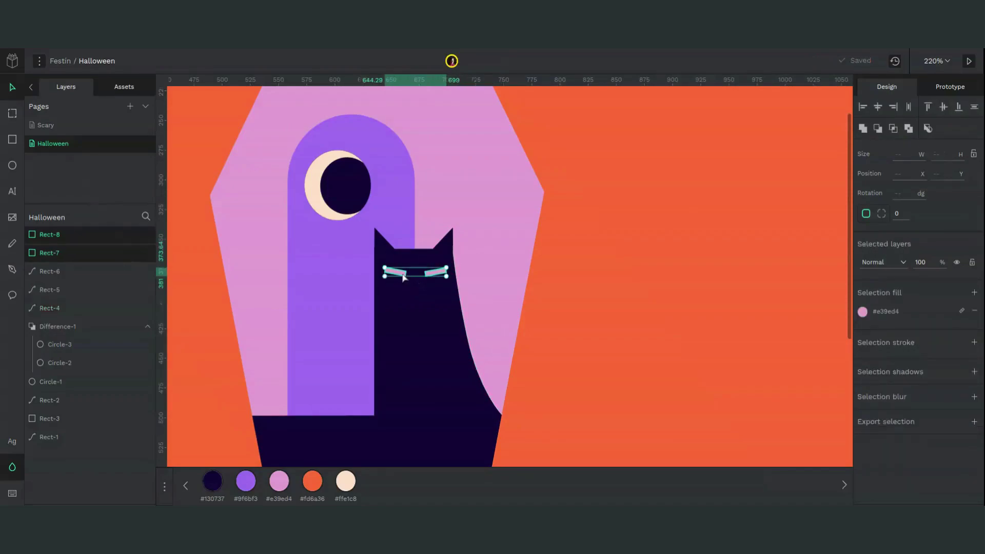
key("ctrl+g")
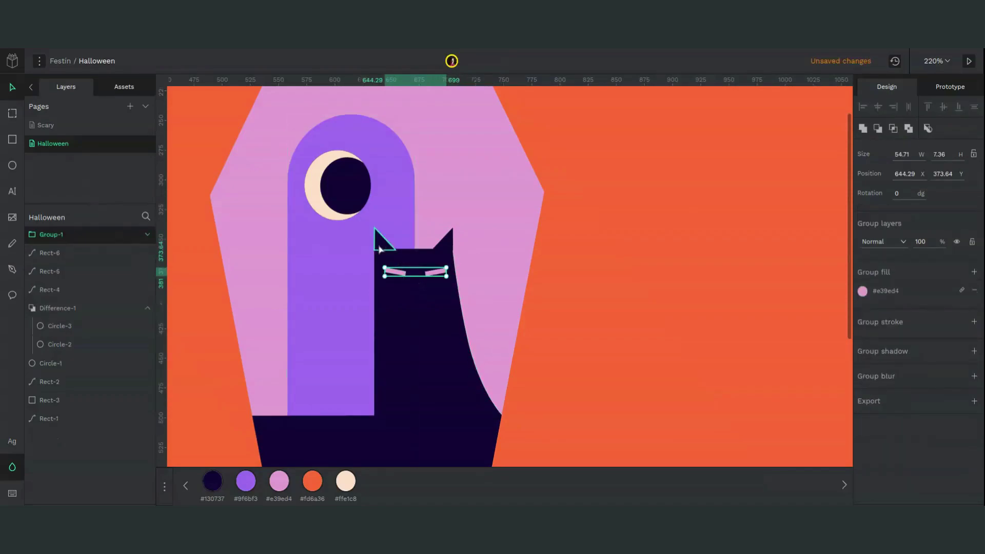
left_click(382, 241)
left_click(446, 240, "shift")
key("ctrl+g")
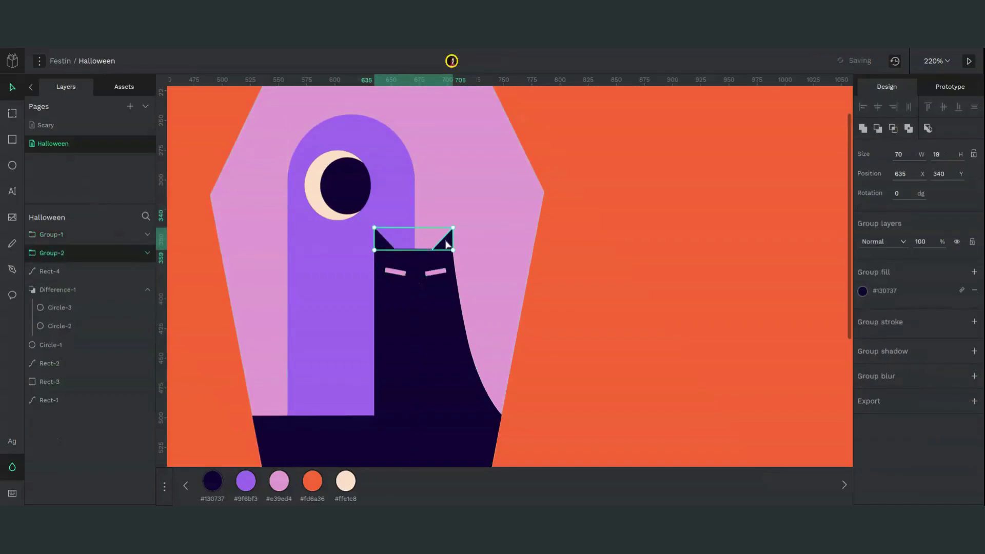
- Align the eye group and the ear group on their horizontal centres
left_click(434, 282, "shift")
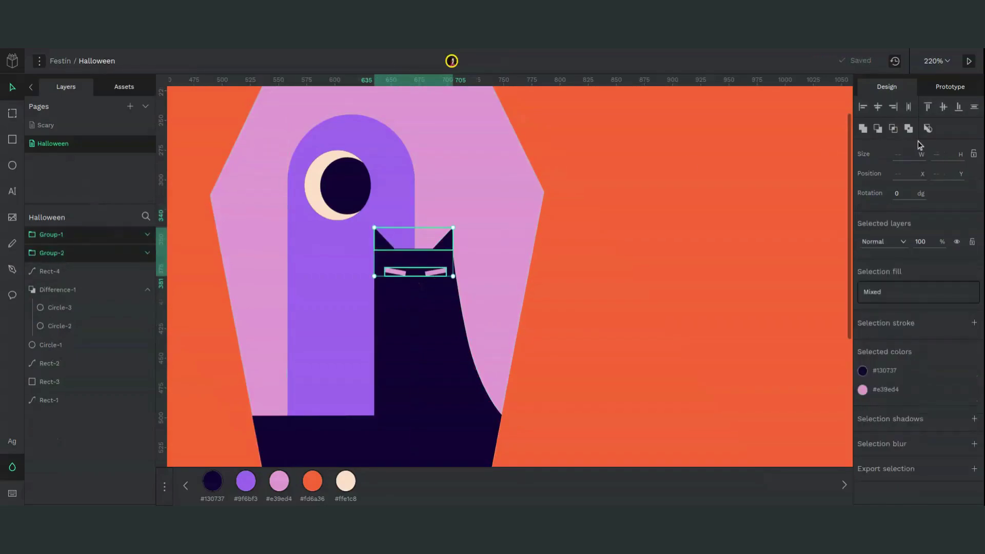
left_click(878, 107)
left_click(676, 227)
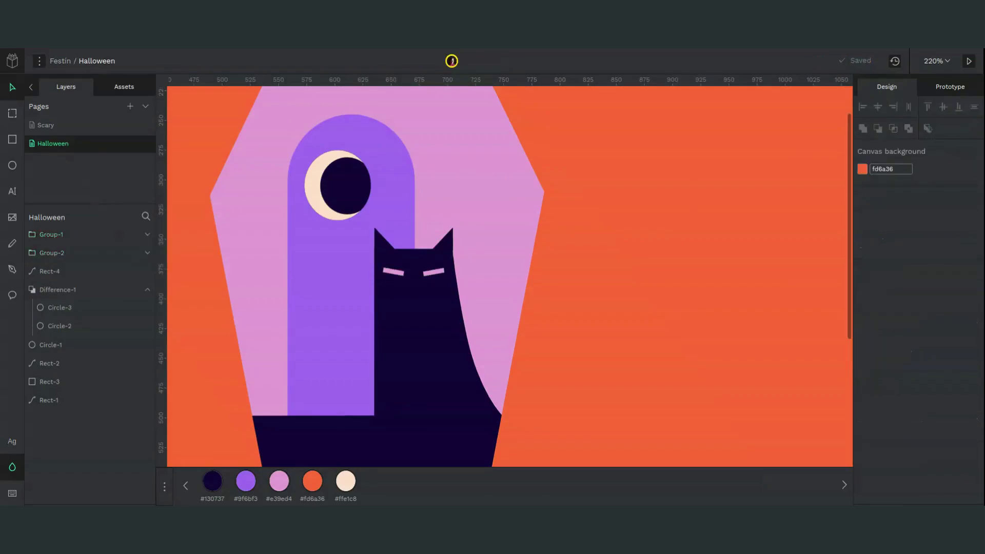
- Lower the bottom outer node of the cat's right ear by 10, making the ear 29 high
scroll(488, 346, "down", 3)
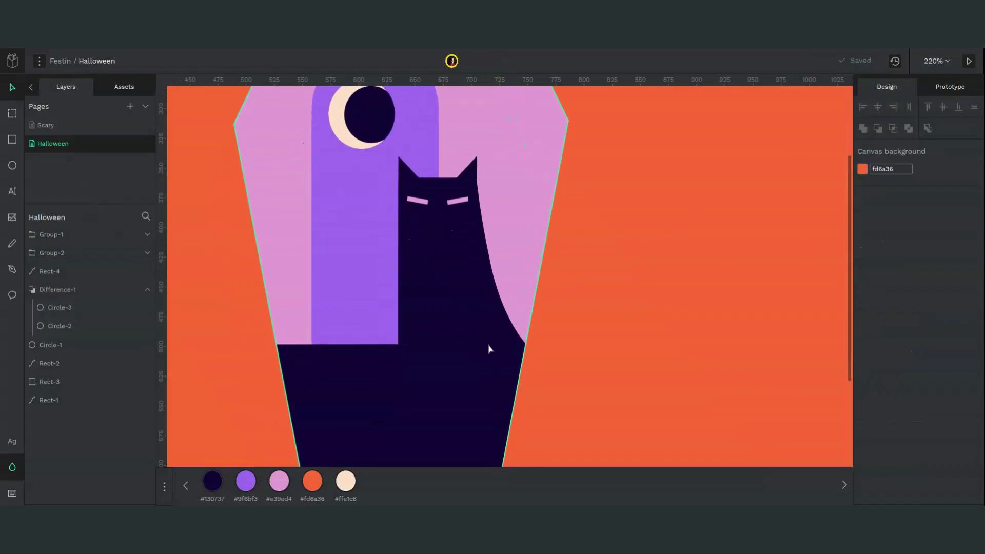
scroll(374, 319, "up", 3)
scroll(375, 319, "down", 1)
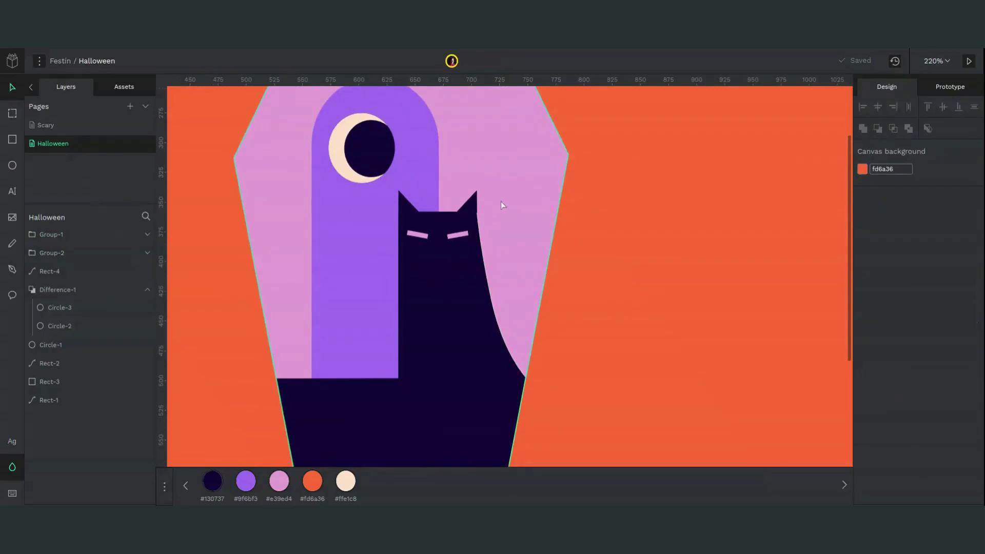
double_click(474, 206)
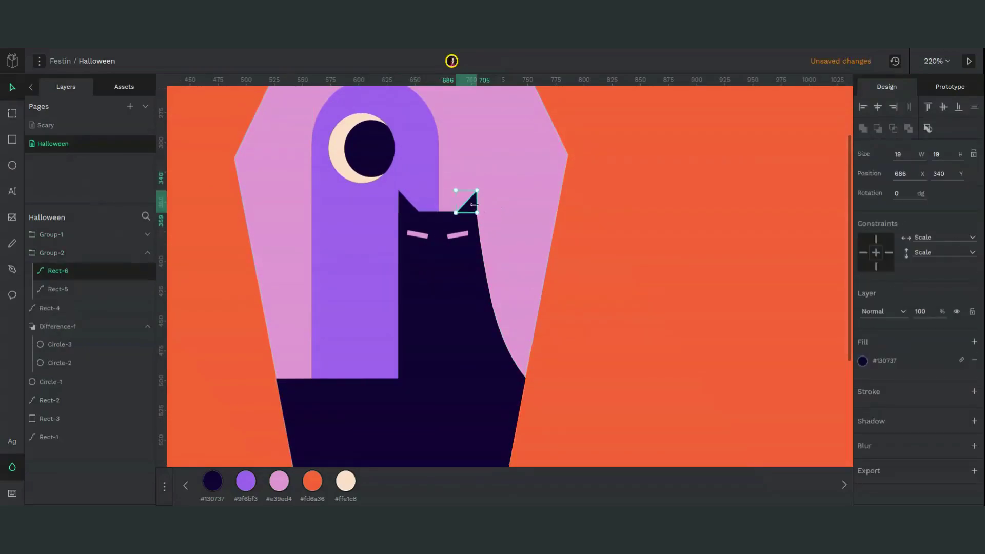
key("Return")
left_click(478, 213)
key("shift+Down")
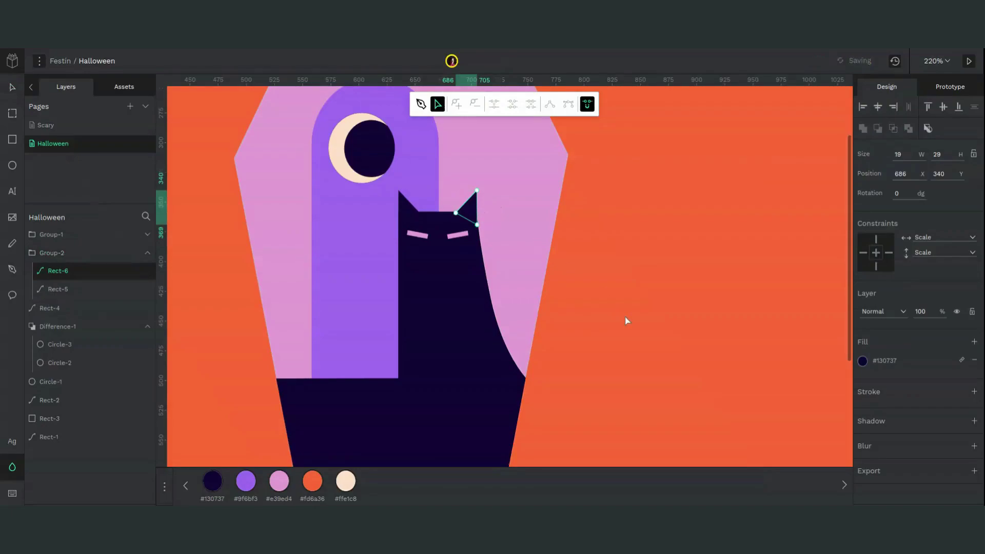
key("Escape")
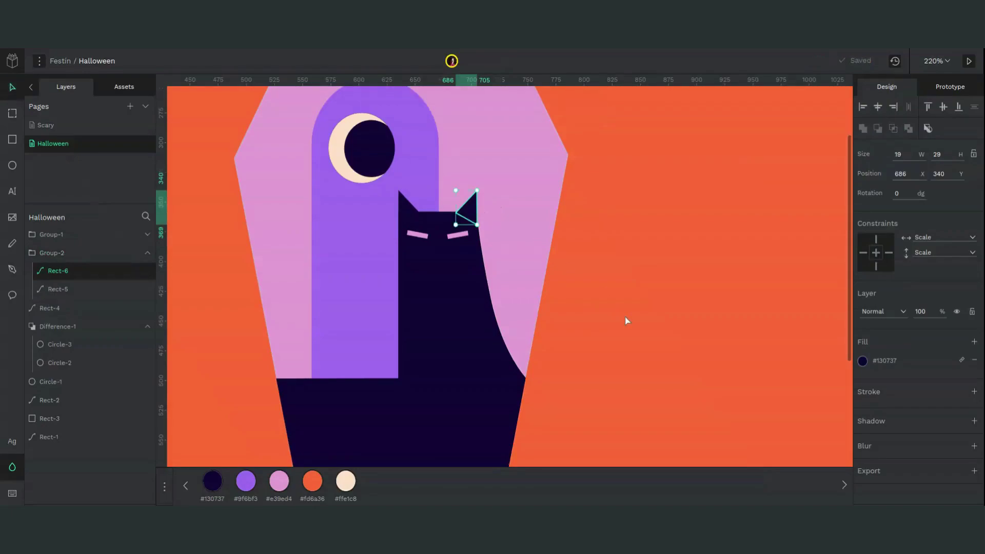
key("Escape")
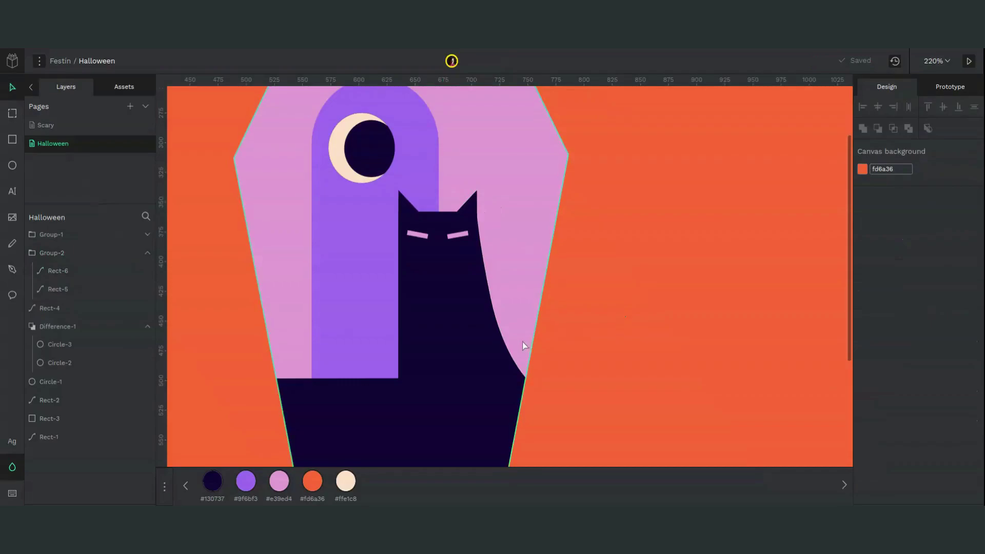
- Draw an ellipse about 92 by 72 over the cat's lower left edge and convert its bottom node to a corner
scroll(522, 341, "left", 3)
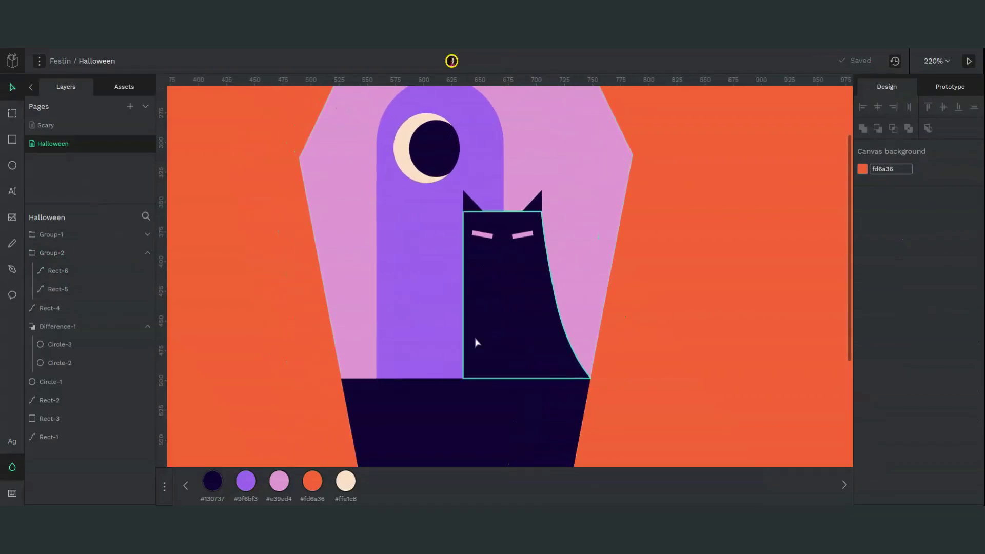
key("o")
left_click_drag(409, 312, 513, 398)
key("Return")
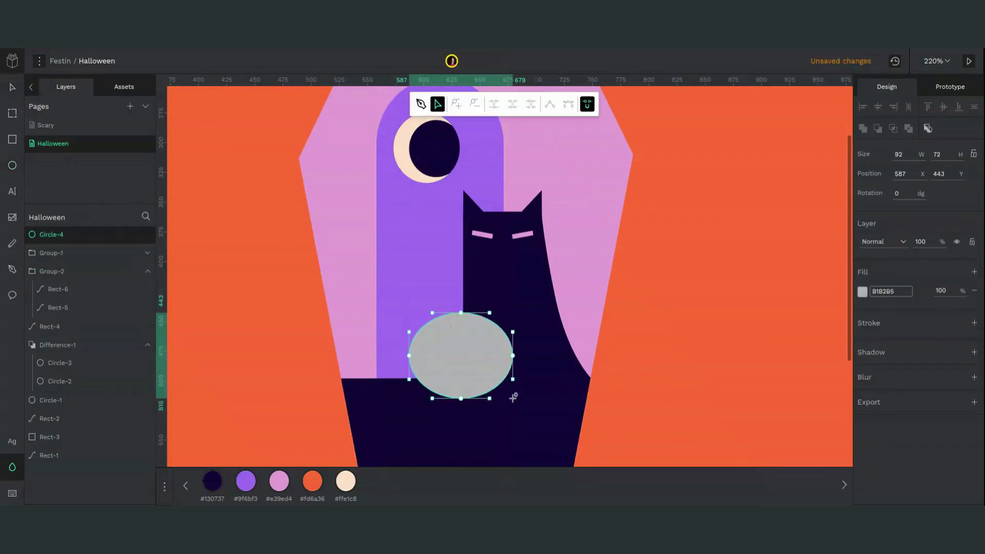
left_click(462, 399)
left_click(552, 106)
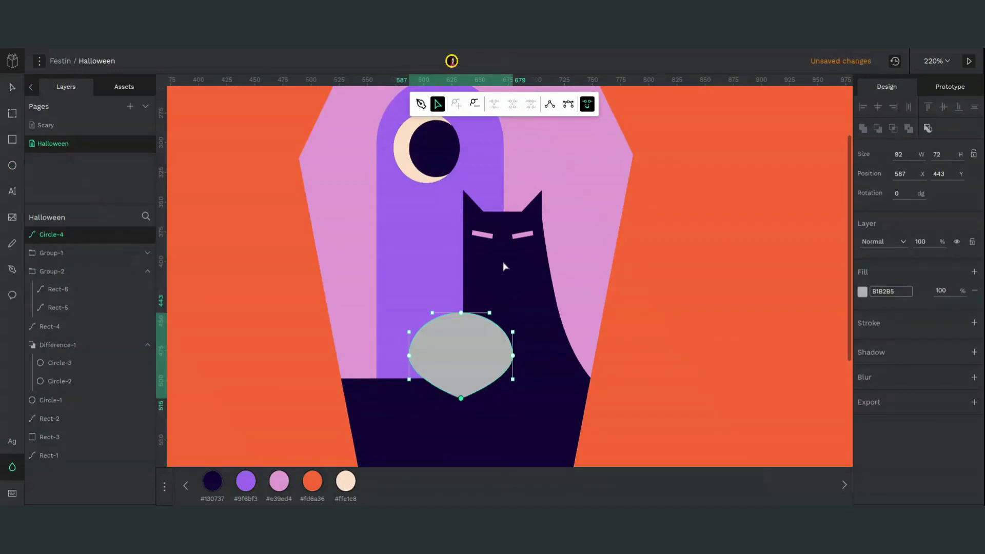
- Lower the ellipse's bottom node by 10 and lengthen the downward curve handles on both sides
key("shift+Down")
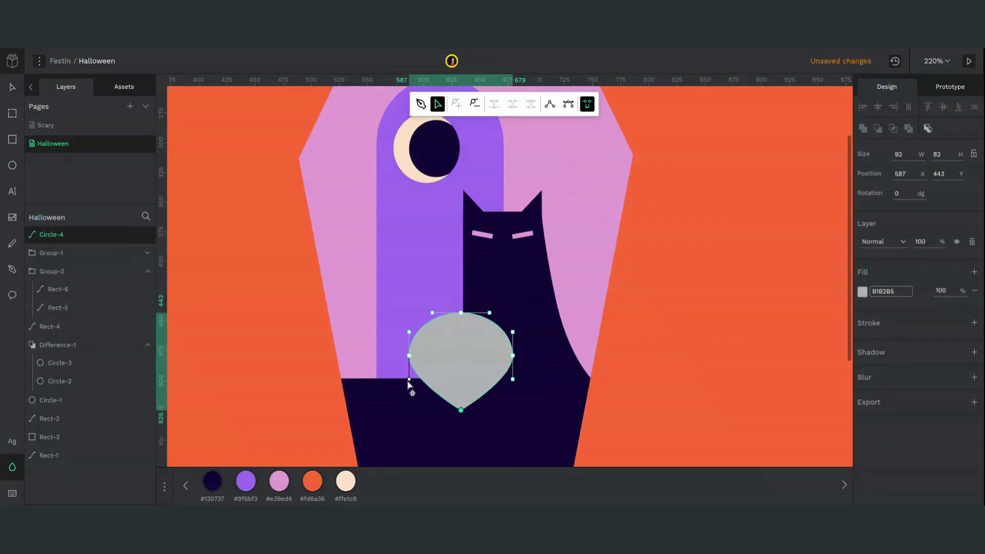
left_click_drag(409, 381, 409, 390)
left_click_drag(517, 385, 517, 395)
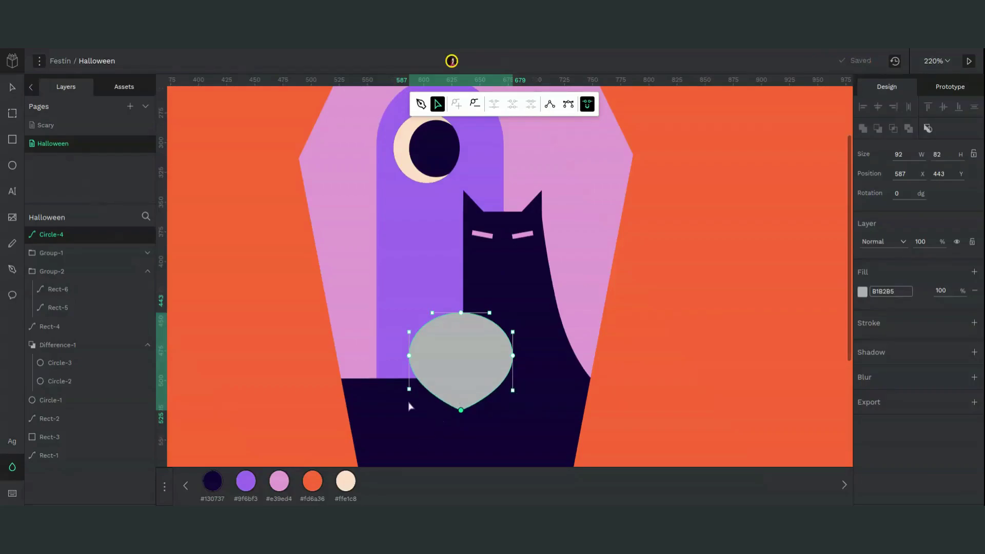
key("Escape")
- Draw a bar about 10 by 33 under the grey skull shape and place duplicates of it stepped diagonally downward
key("r")
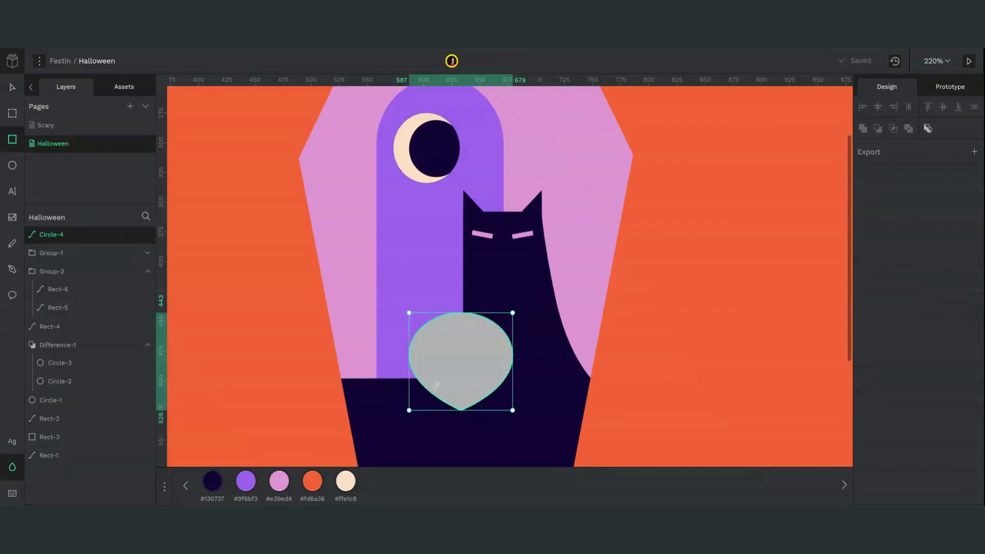
left_click_drag(435, 384, 445, 423)
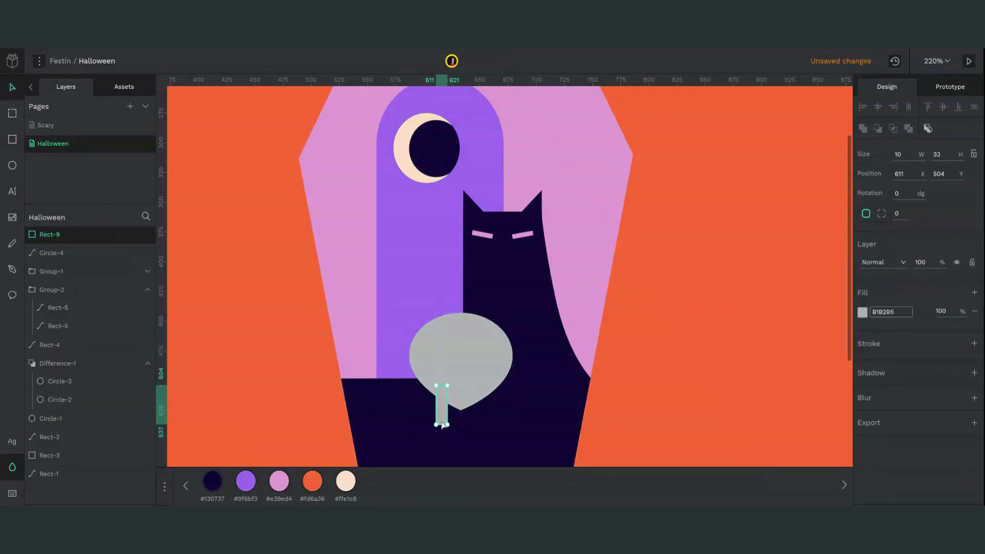
key("Escape")
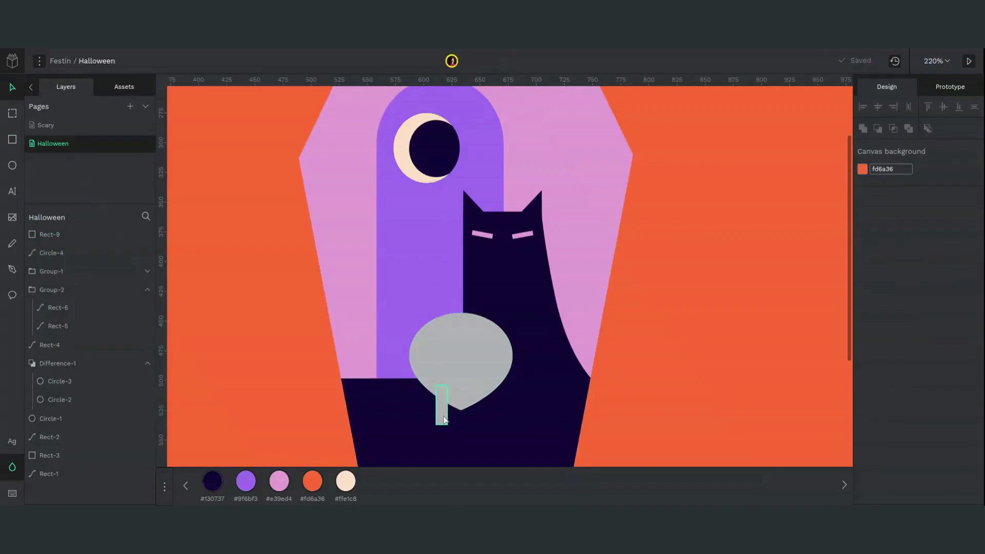
left_click_drag(444, 414, 455, 442)
left_click(451, 410, "shift")
key("ctrl+d")
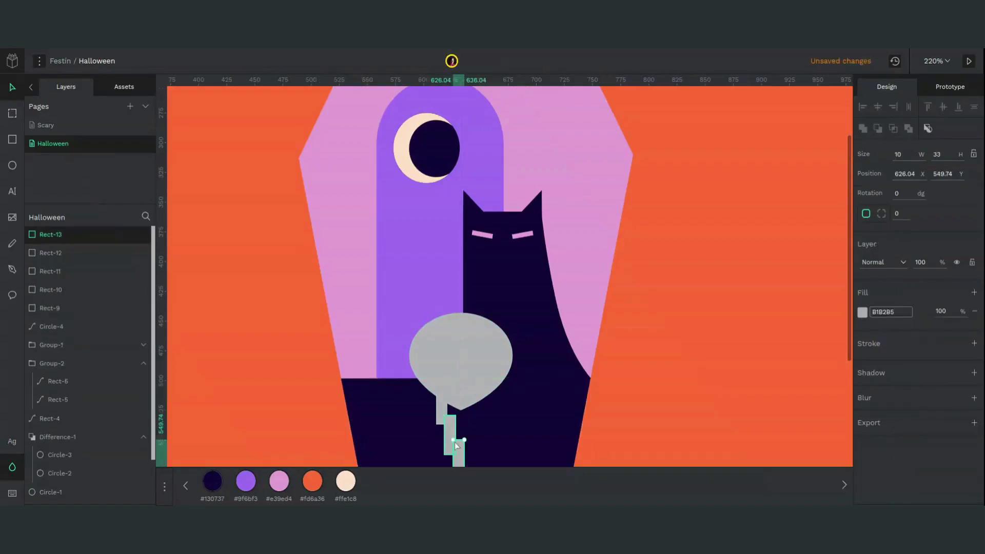
- Offset the newest bar copy to about X 633 beside the lowest bar, keeping its size at 10 by 33
scroll(478, 452, "down", 1)
scroll(478, 455, "down", 3)
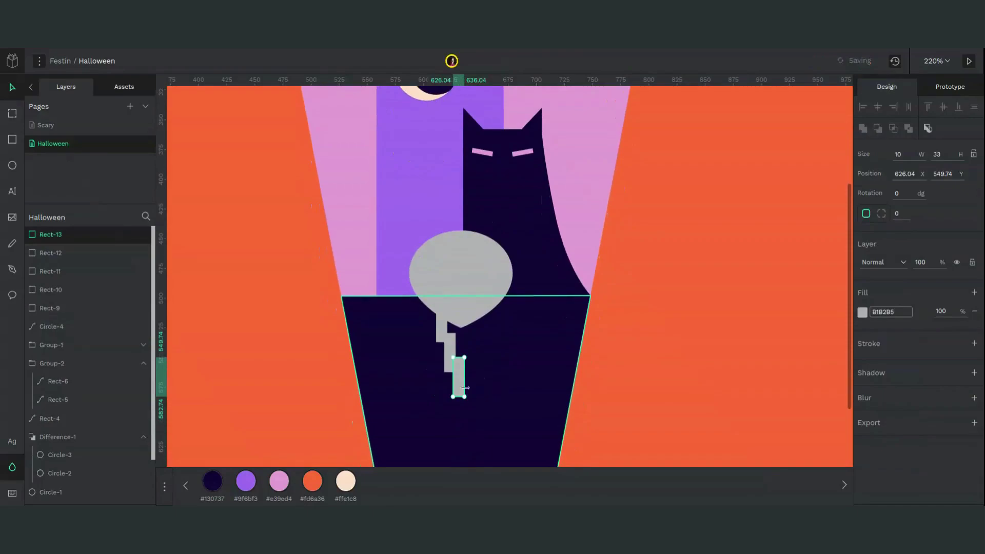
mouse_move(462, 388)
left_mouse_down()
mouse_move(476, 380)
mouse_move(456, 375)
left_mouse_up()
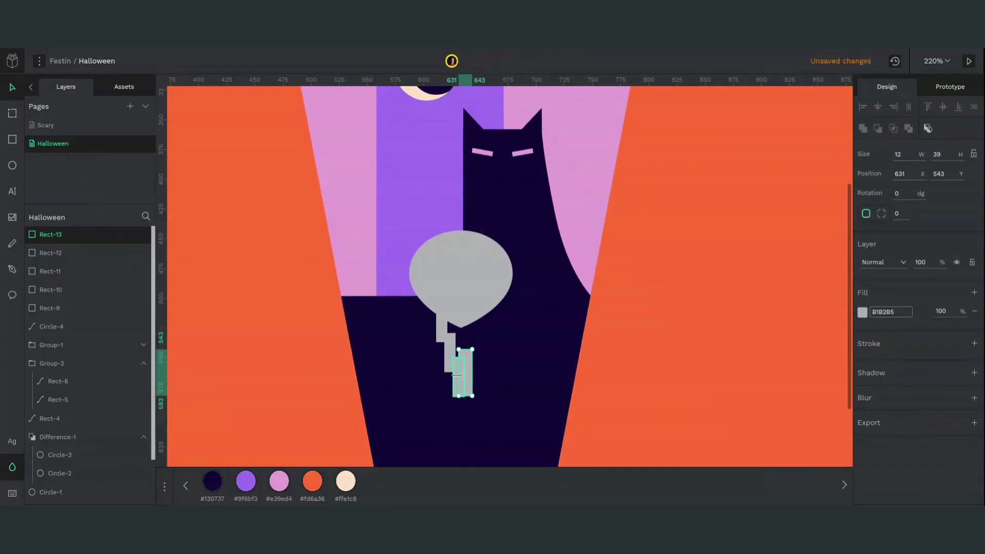
key("ctrl+z")
- Align the tops of the four bar copies at Y 504 and distribute them evenly horizontally
left_click(454, 380, "shift")
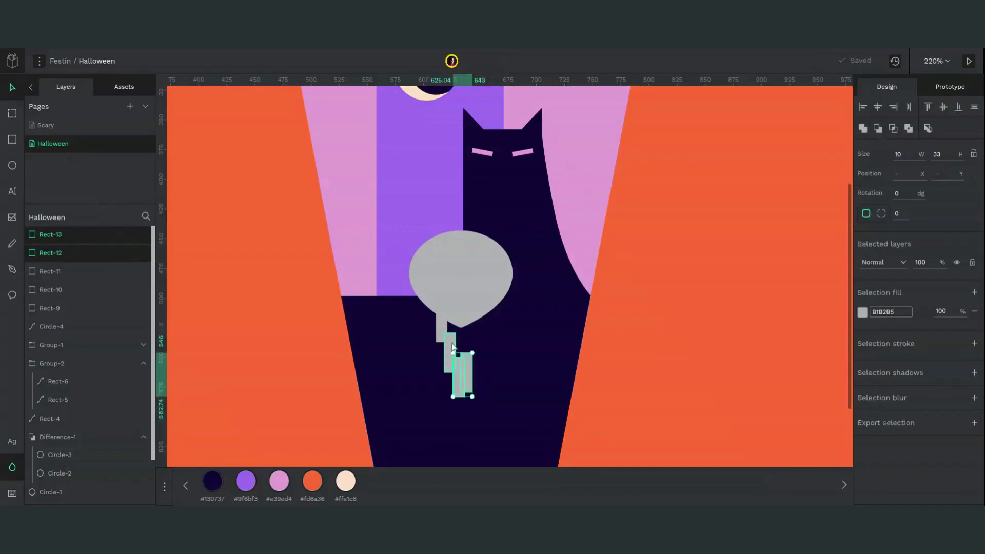
left_click(441, 324, "shift")
left_click(440, 324, "shift")
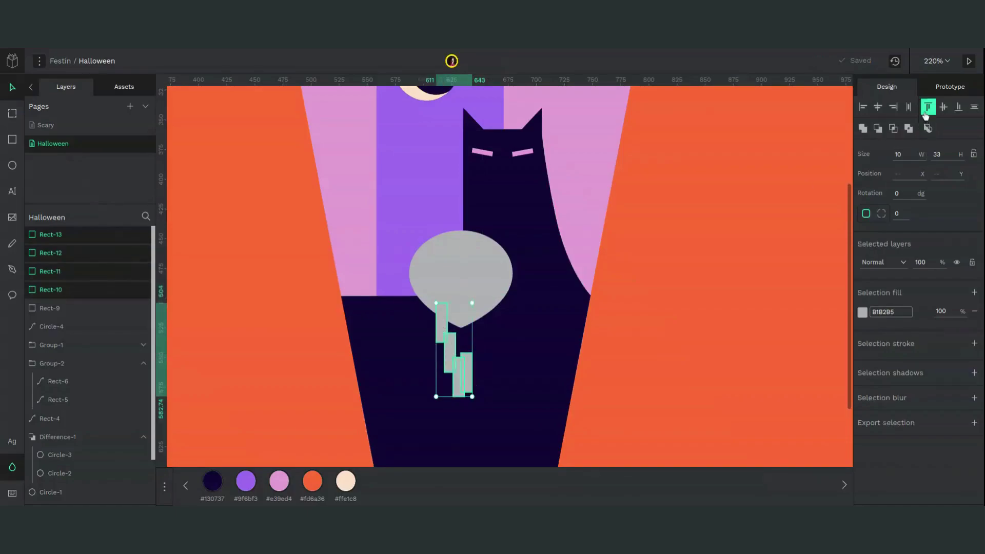
left_click(907, 107)
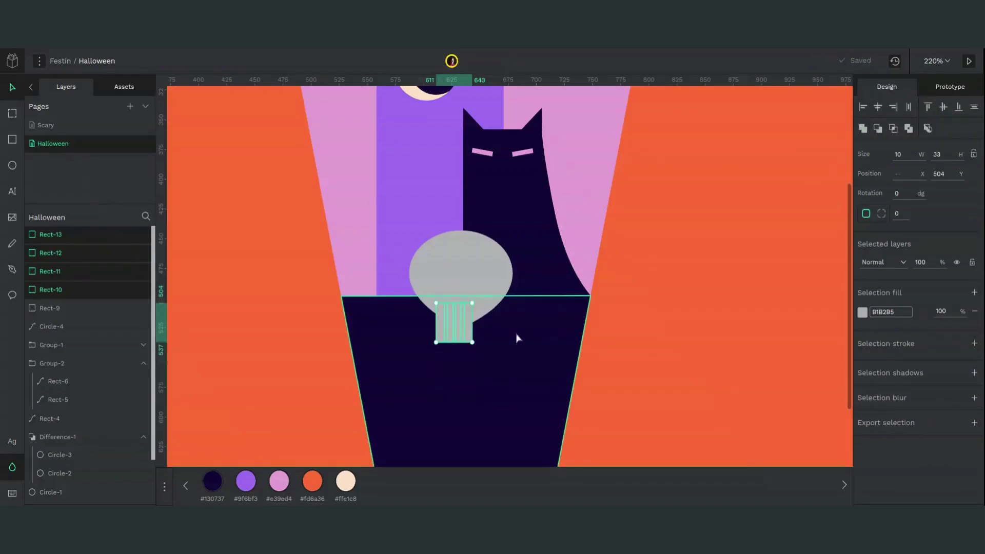
- Nudge the bars apart horizontally so the four teeth stand side by side from X 611 to 650
left_click(464, 341)
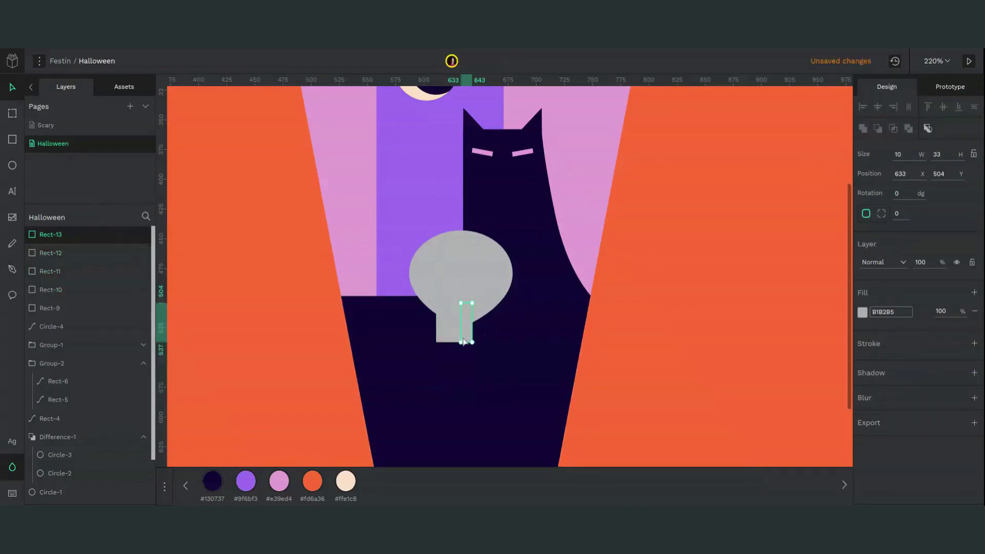
key("Right")
key("Right")
key("Right")
key("Right")
key("Left")
left_click(458, 332, "shift")
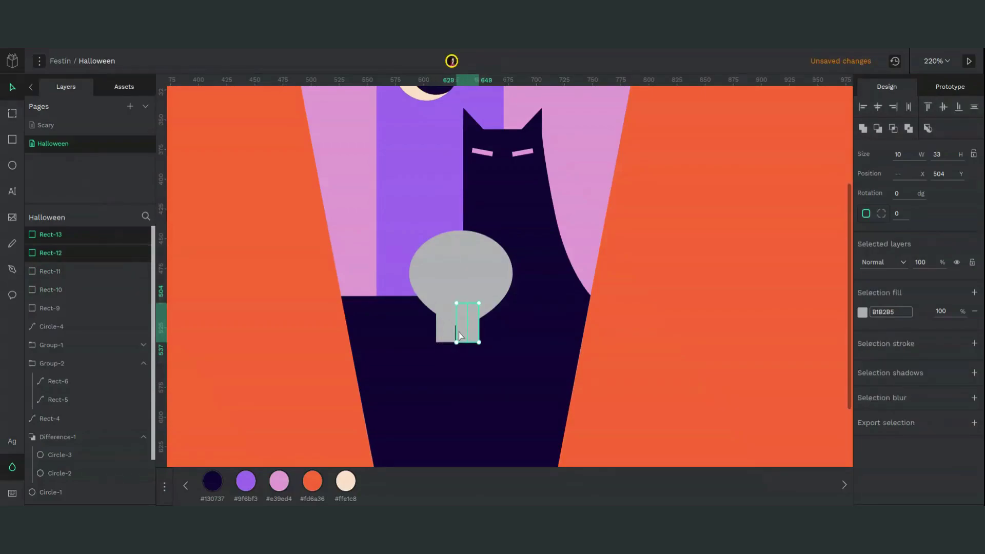
left_click(451, 330)
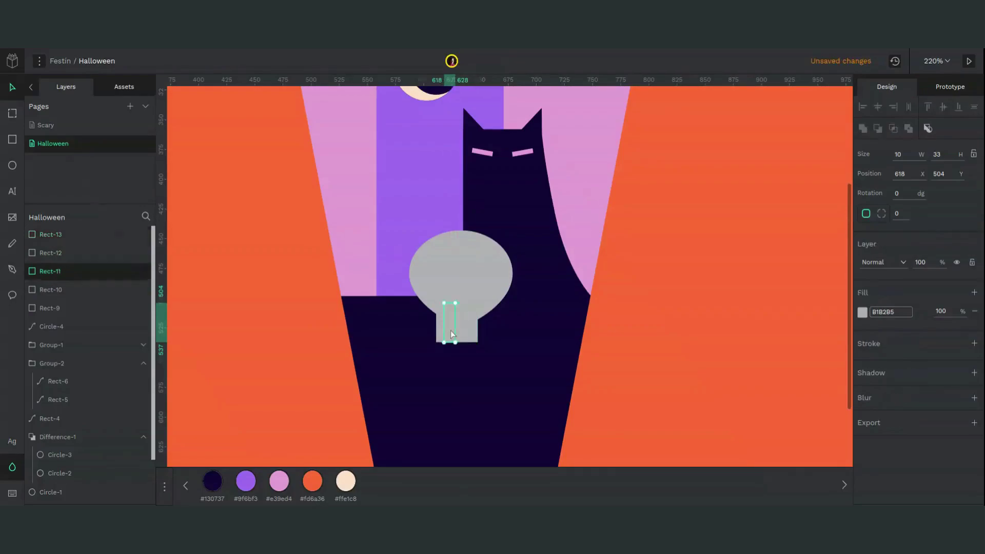
key("Left")
left_click(463, 333, "shift")
left_click(477, 336, "shift")
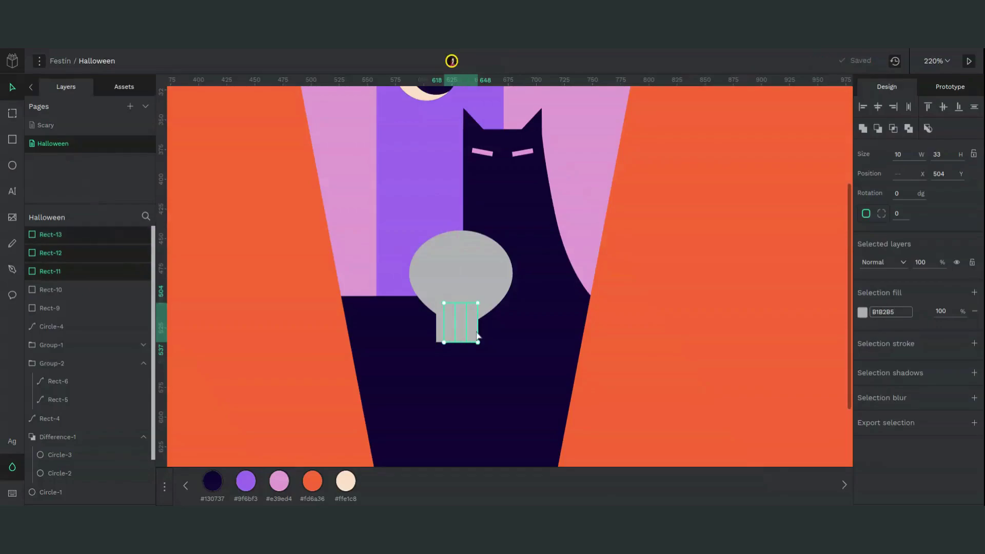
- Round the corners of all four teeth bars with a radius of 30
left_click(440, 327, "shift")
left_click(900, 213)
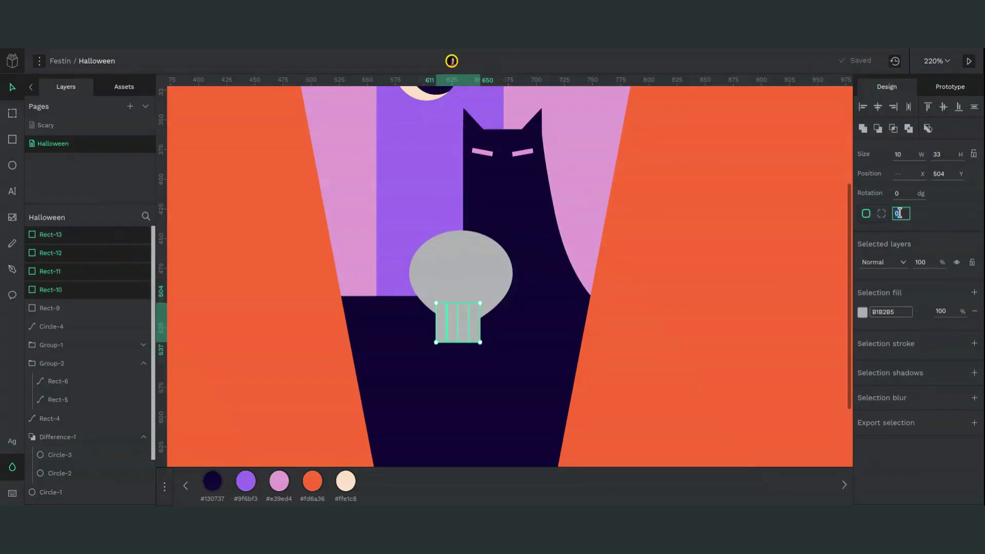
type("3")
- Nudge the leftmost tooth to X 610 and group the four teeth
left_click(444, 324)
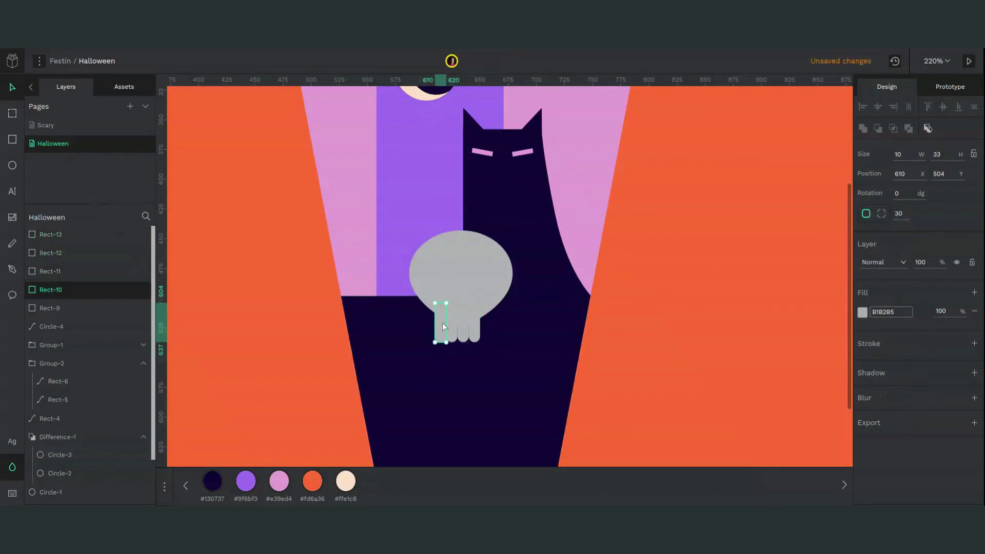
left_click(456, 335, "shift")
left_click(477, 336, "shift")
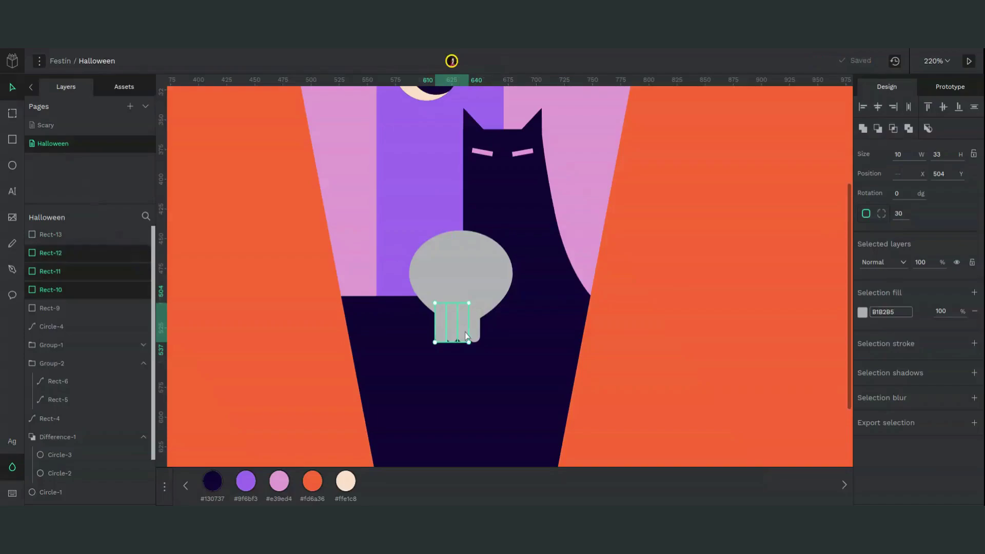
left_click(477, 337, "shift")
key("ctrl+g")
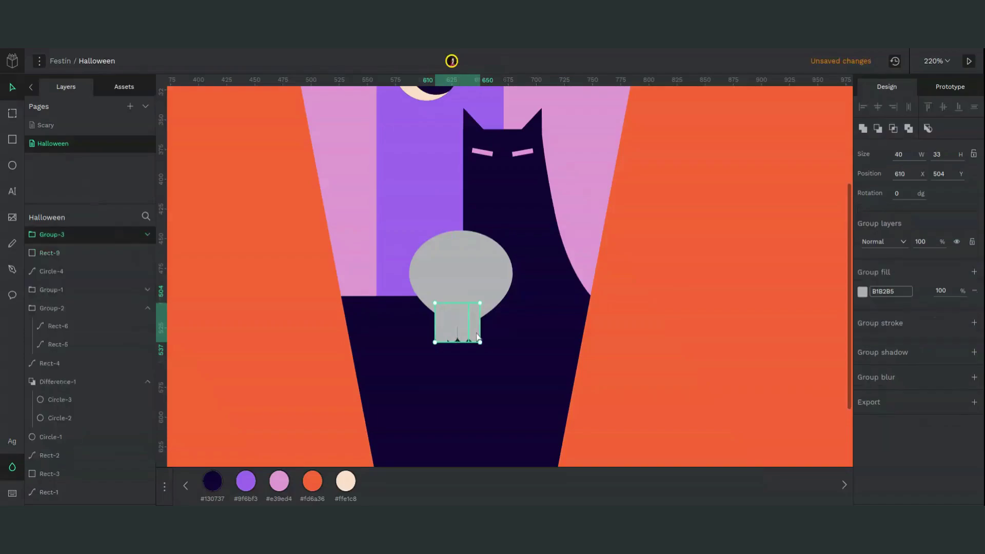
- Align the teeth group and the skull's head on their horizontal centres and fill both with cream #ffe1c8
left_click(467, 267, "shift")
left_click(878, 106)
left_click(346, 482)
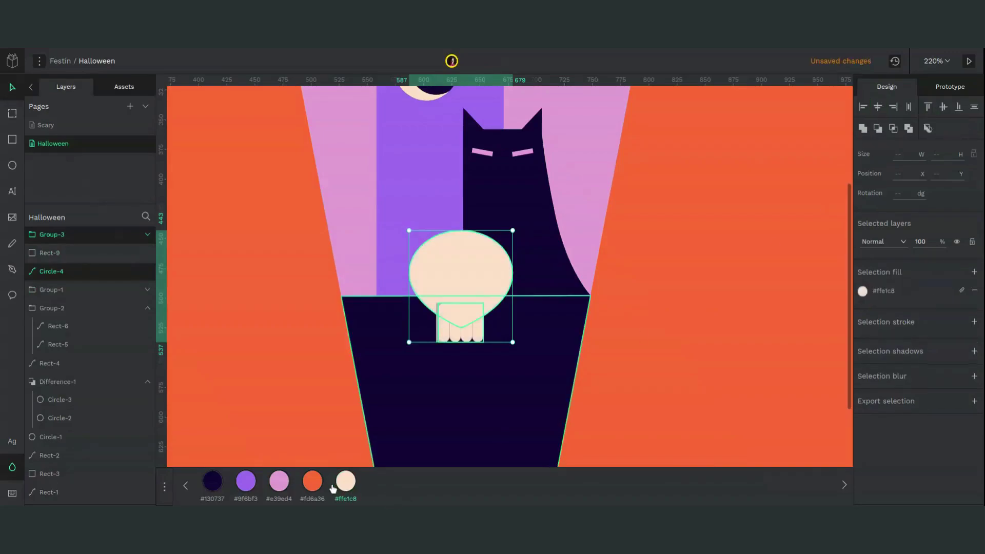
- Delete the leftover single bar behind the leftmost tooth
left_click(643, 423)
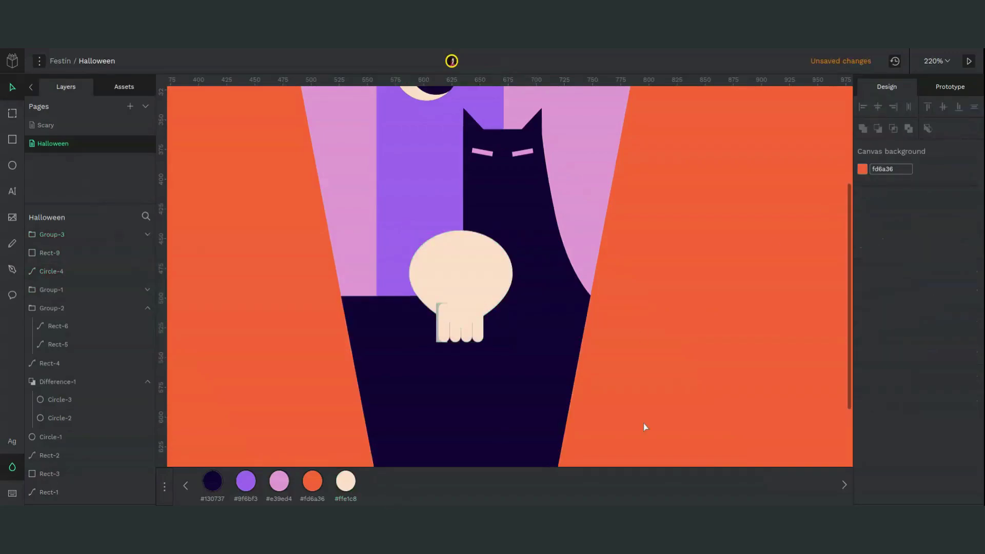
left_click(437, 343)
key("Delete")
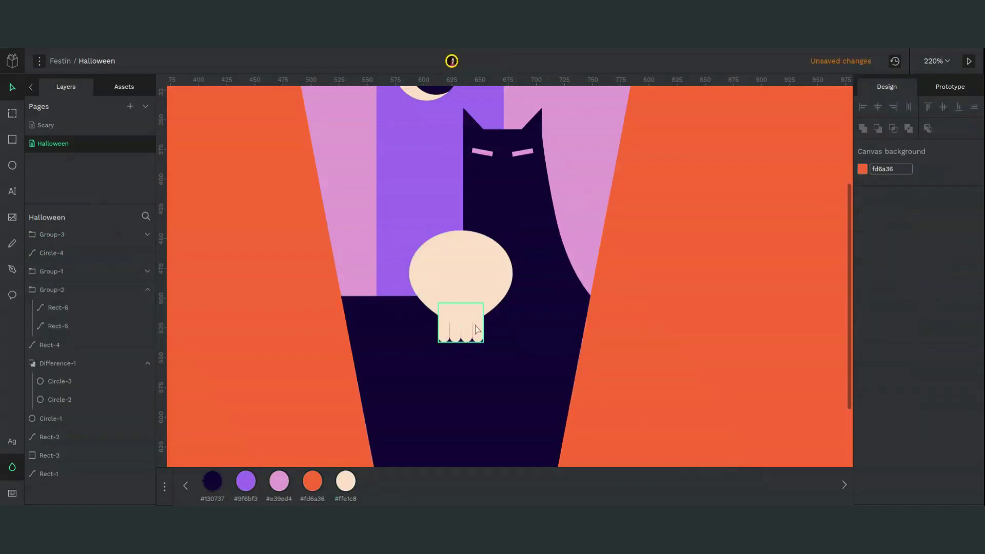
- Reduce the skull head's height to 72 from its upper edge and move the teeth group up to about Y 500
left_click(479, 262)
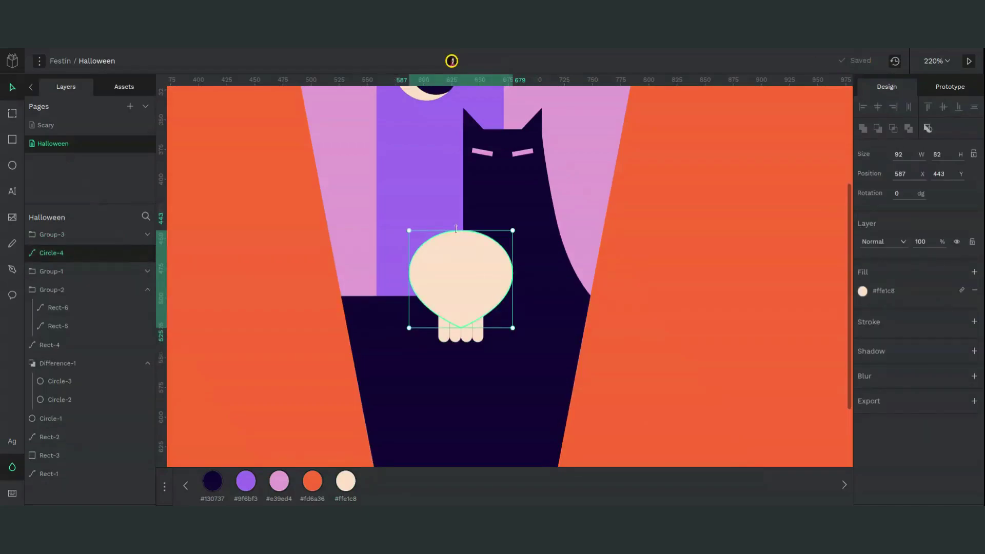
left_click_drag(455, 229, 456, 241)
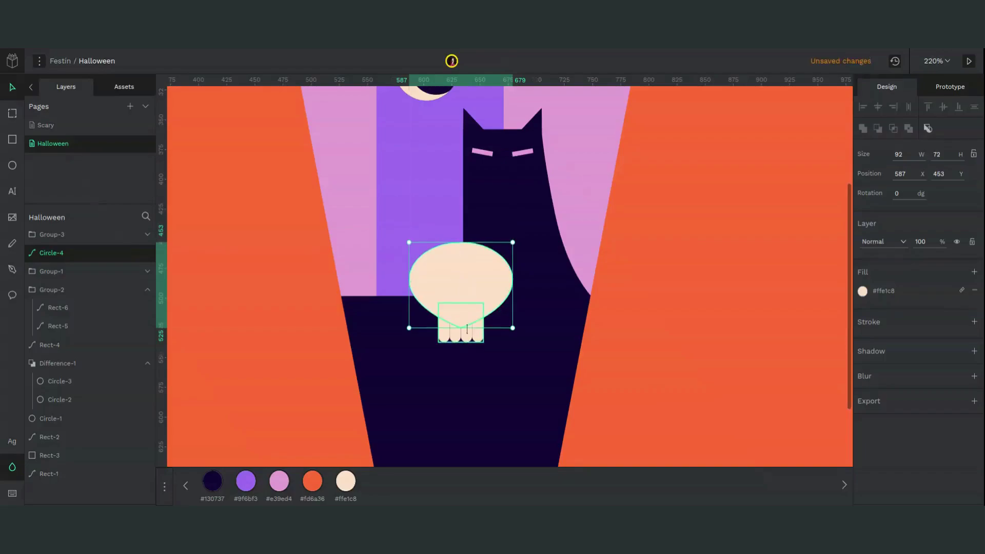
left_click(471, 340)
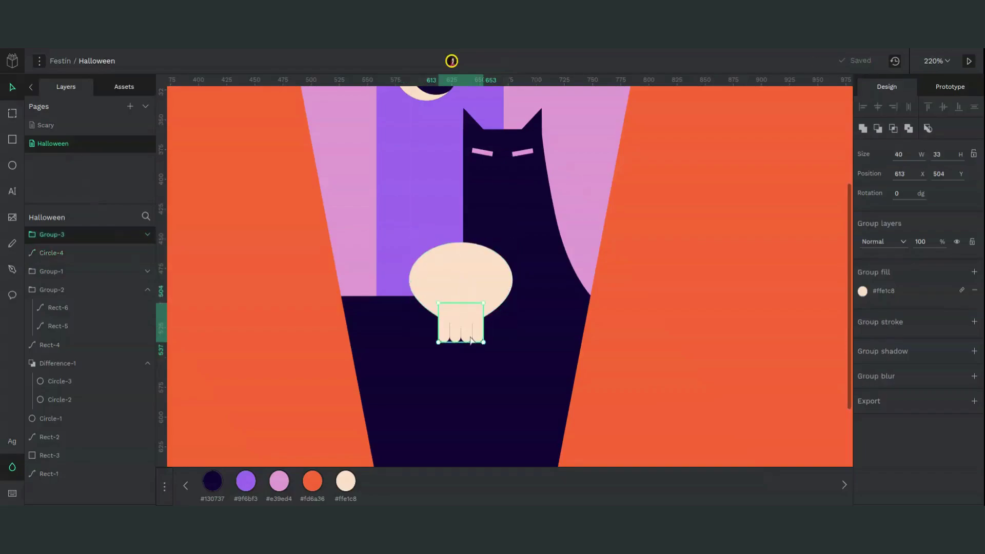
key("shift+Up")
key("Down")
key("Down")
key("Down")
key("Down")
key("Down")
key("Down")
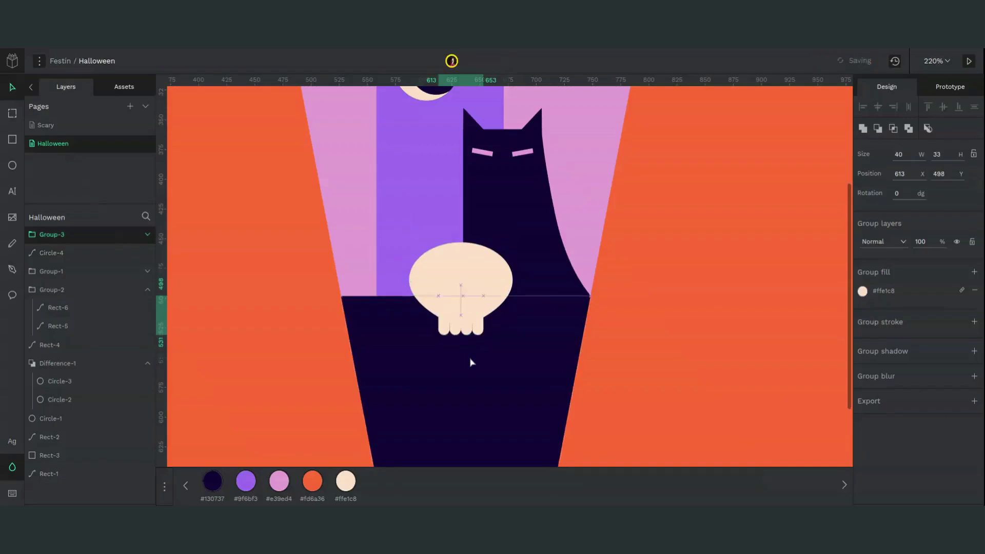
- Nudge the leftmost tooth inside the group to X 614 and select all four teeth
double_click(445, 322)
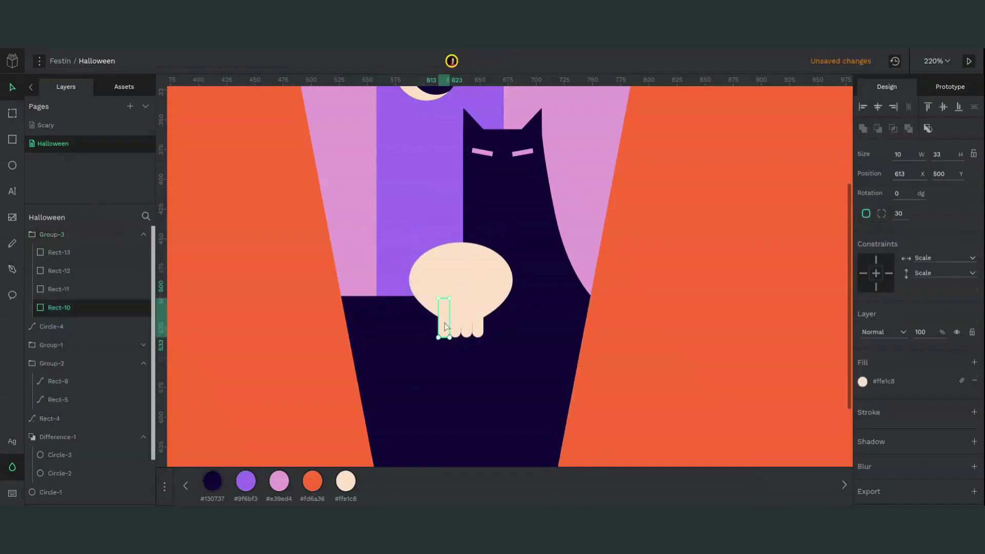
left_click(460, 333, "shift")
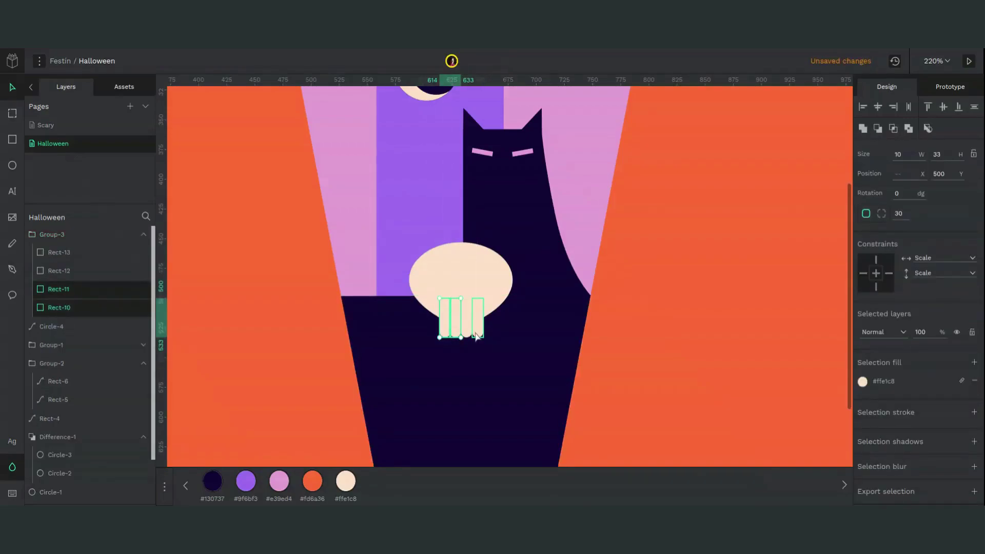
left_click(476, 332, "shift")
left_click(469, 334, "shift")
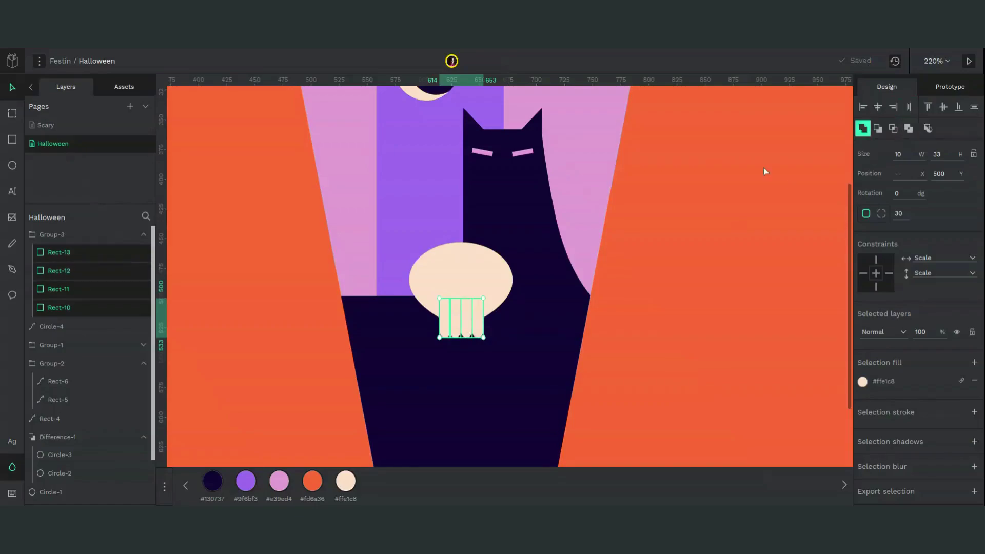
- Nudge the other three teeth to X 623, 632 and 641 so that neighbouring teeth overlap slightly
scroll(459, 385, "up", 2)
scroll(462, 386, "down", 1)
scroll(461, 386, "left", 1)
left_click(424, 383)
key("Right")
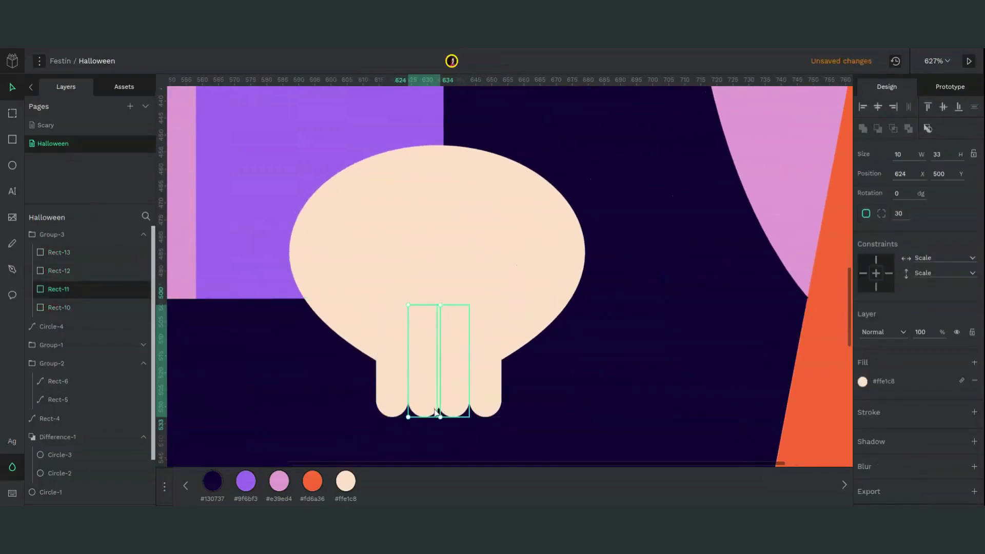
key("Left")
left_click(458, 396)
key("Left")
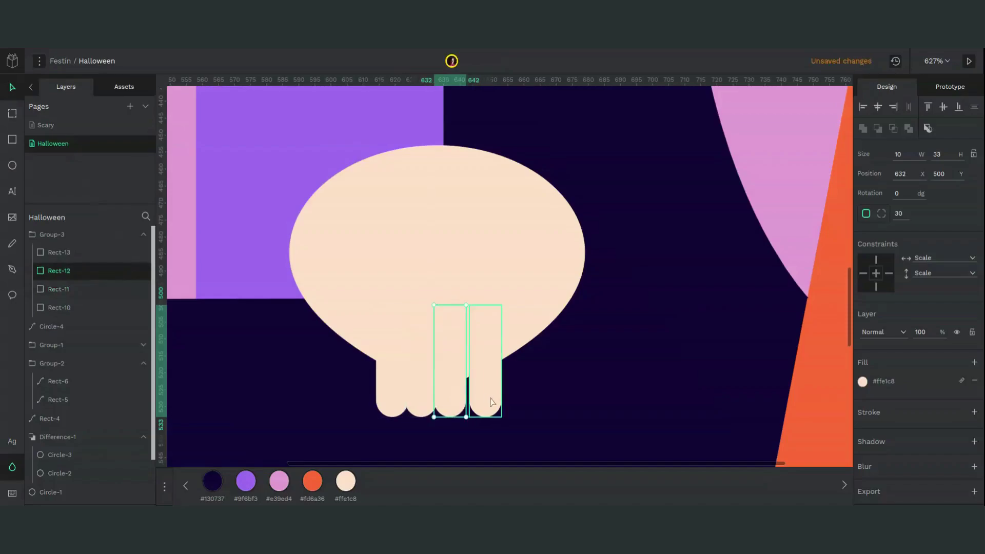
left_click(491, 402)
key("Left")
key("Left")
- Align the teeth group and the skull's head on their horizontal centres again
left_click(446, 398, "shift")
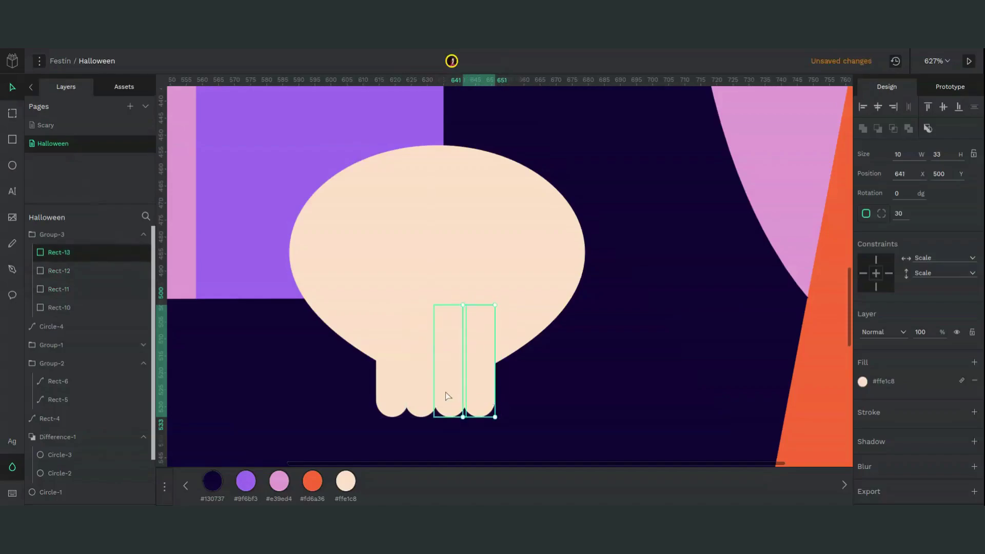
left_click(413, 391, "shift")
left_click(384, 395, "shift")
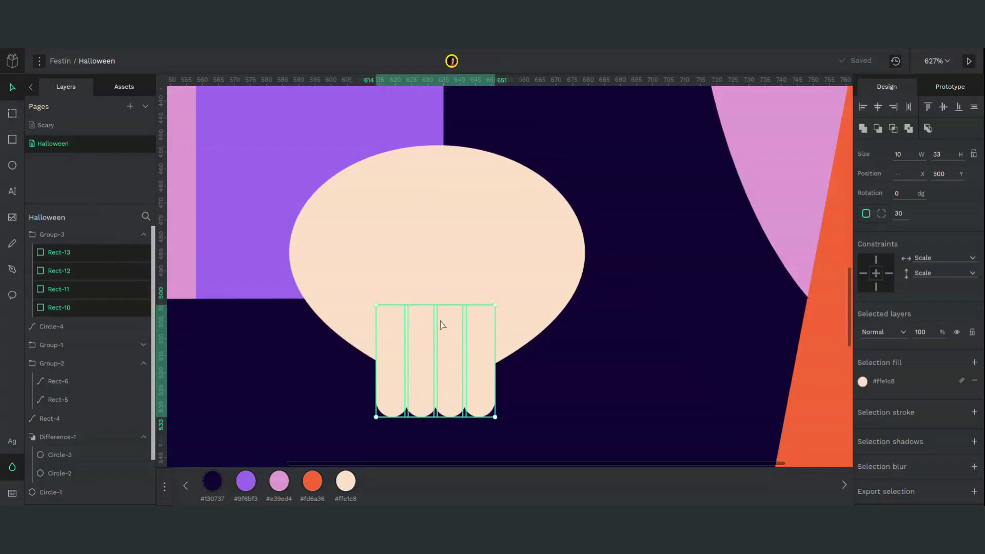
left_click(51, 234)
left_click(428, 275, "shift")
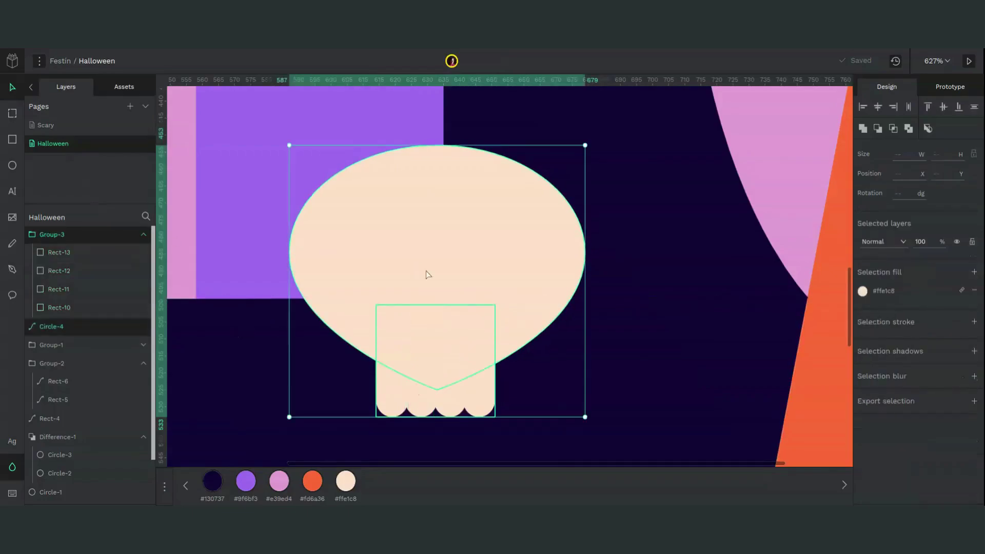
left_click(877, 107)
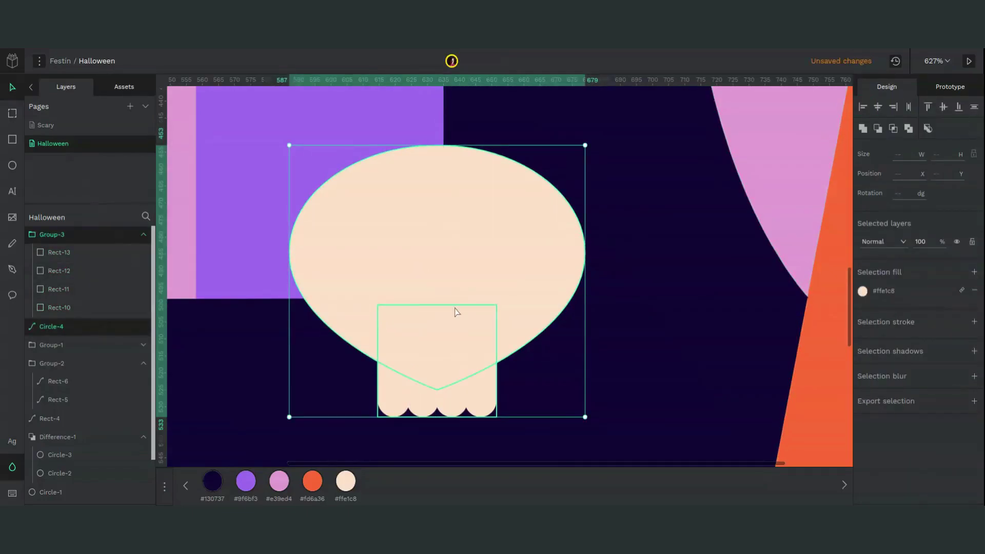
left_click(371, 276)
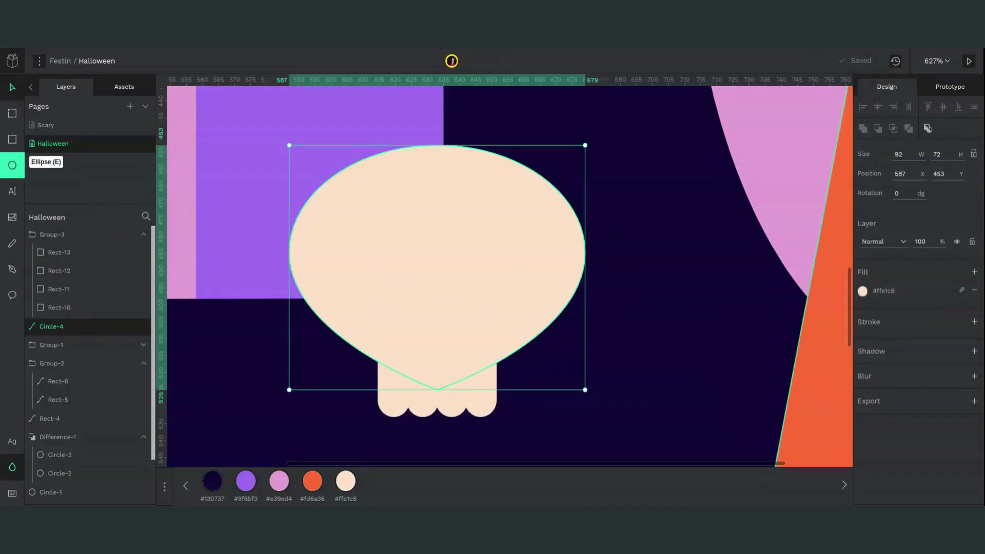
- Draw a left eye socket rectangle about 17.5 × 24 on the skull, fill it with #130737 and round its corners by 10
left_click(12, 139)
left_click_drag(338, 215, 395, 297)
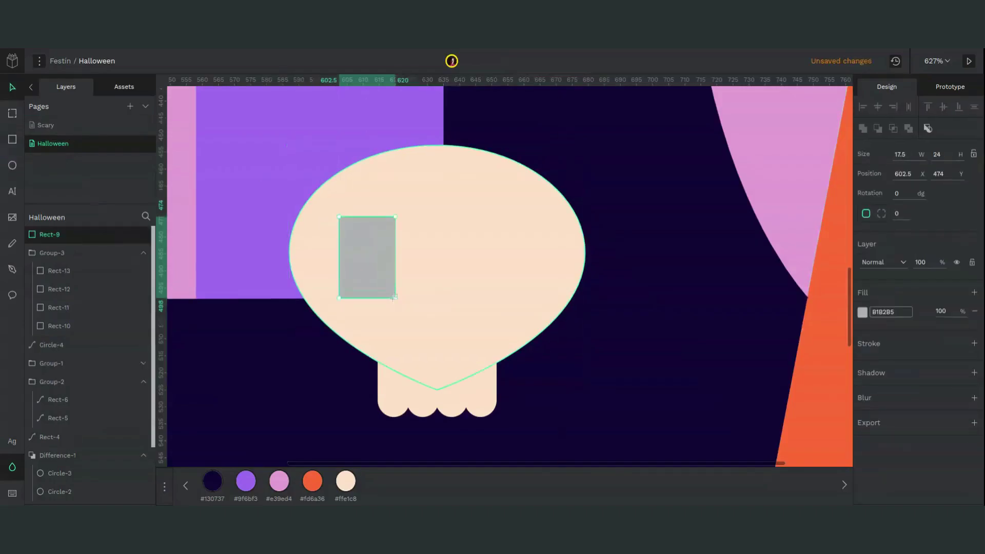
left_click(212, 485)
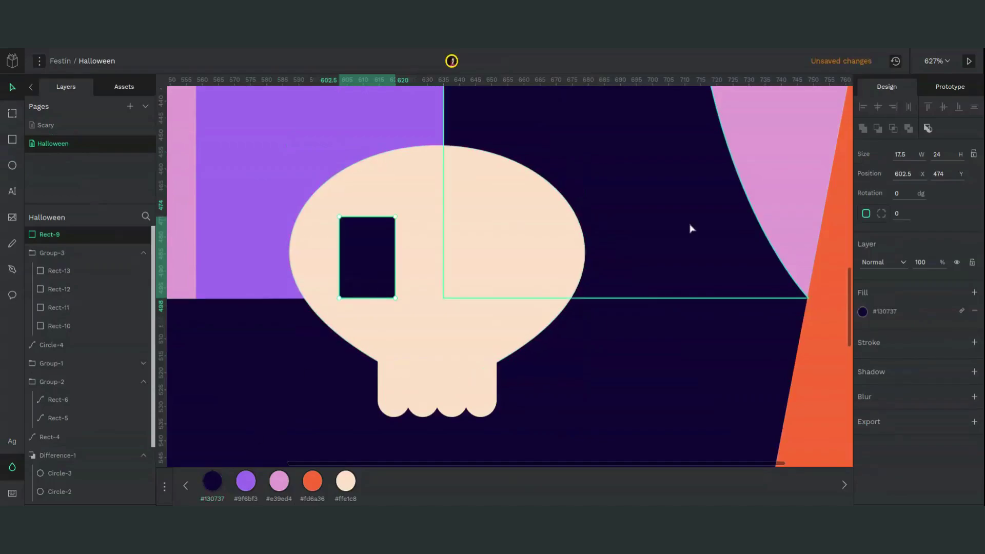
left_click(902, 214)
type("10")
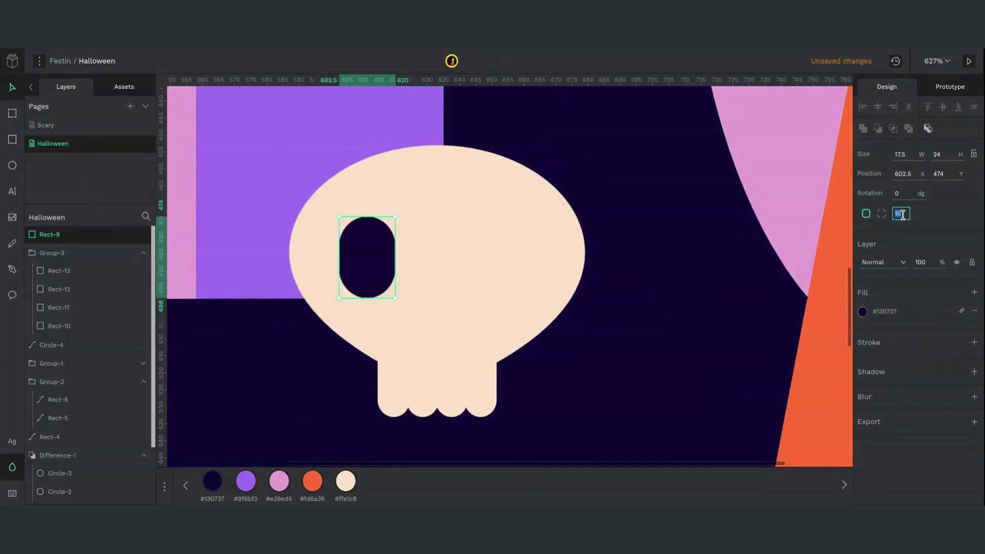
key("Return")
- Open the eye socket for point editing and nudge its uppermost point vertically to about Y 475
double_click(367, 264)
left_click(367, 219)
key("shift+Up")
key("shift+Down")
key("Up")
key("Up")
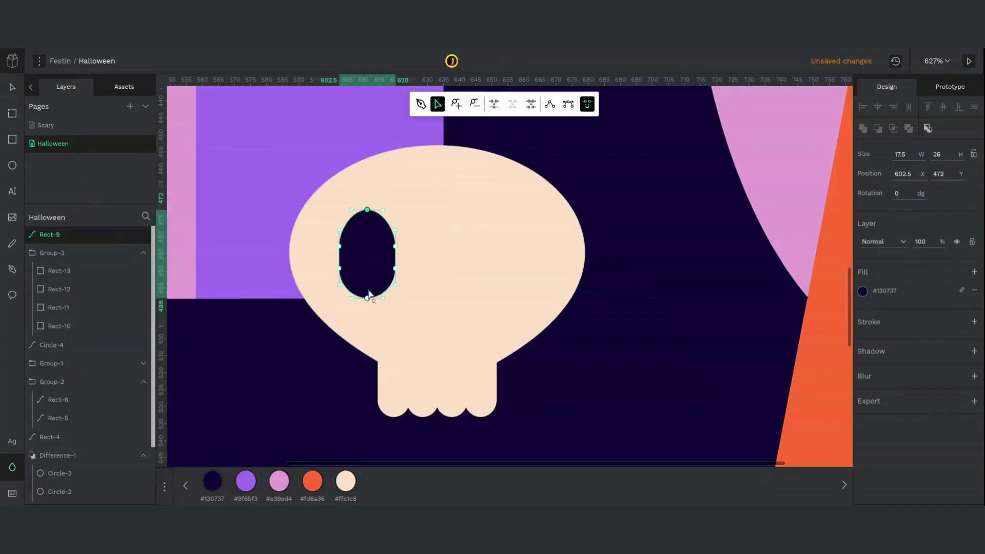
key("Down")
key("Down")
key("Down")
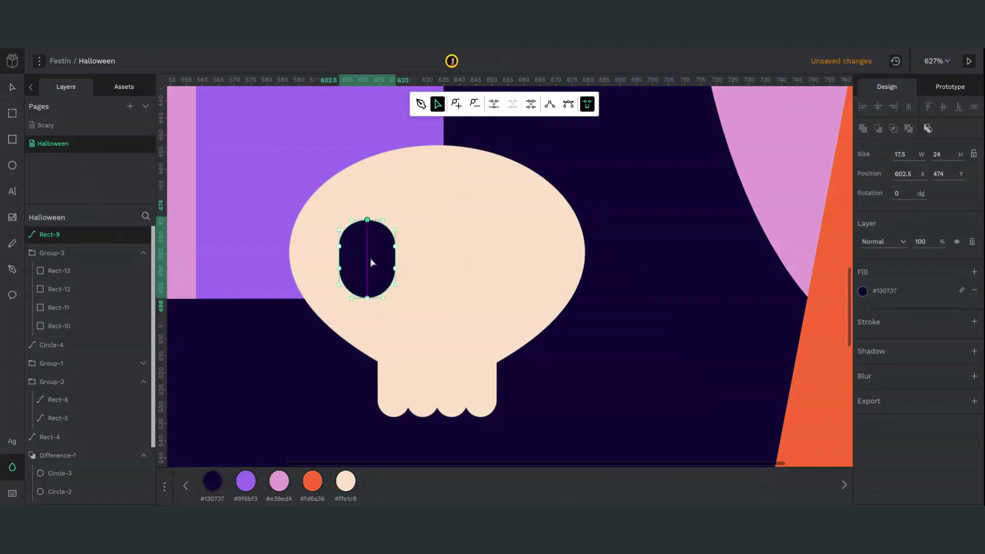
- Raise the socket's lowest point to Y 497 and its uppermost point to Y 473, and finish the point editing
left_click(366, 296)
key("Up")
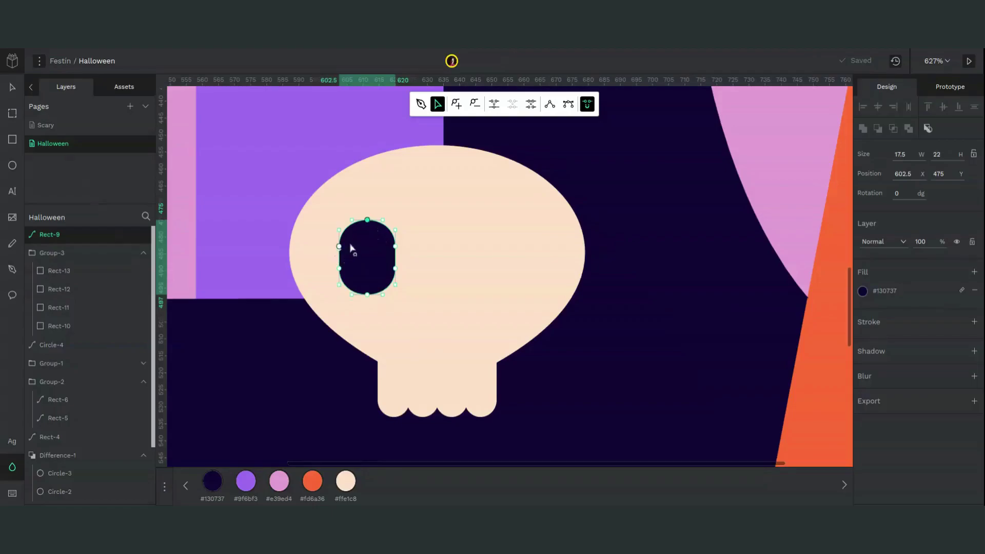
key("Up")
key("Up")
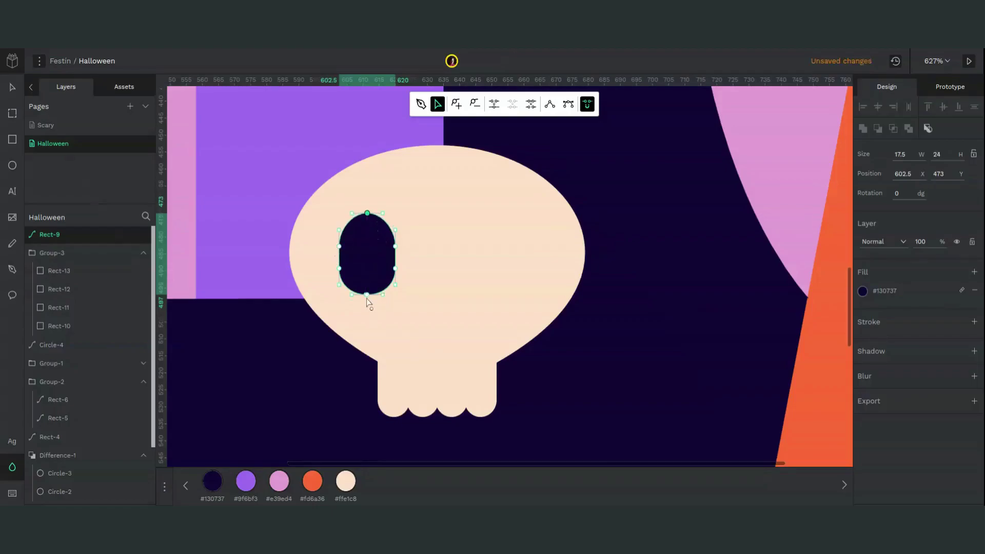
key("Escape")
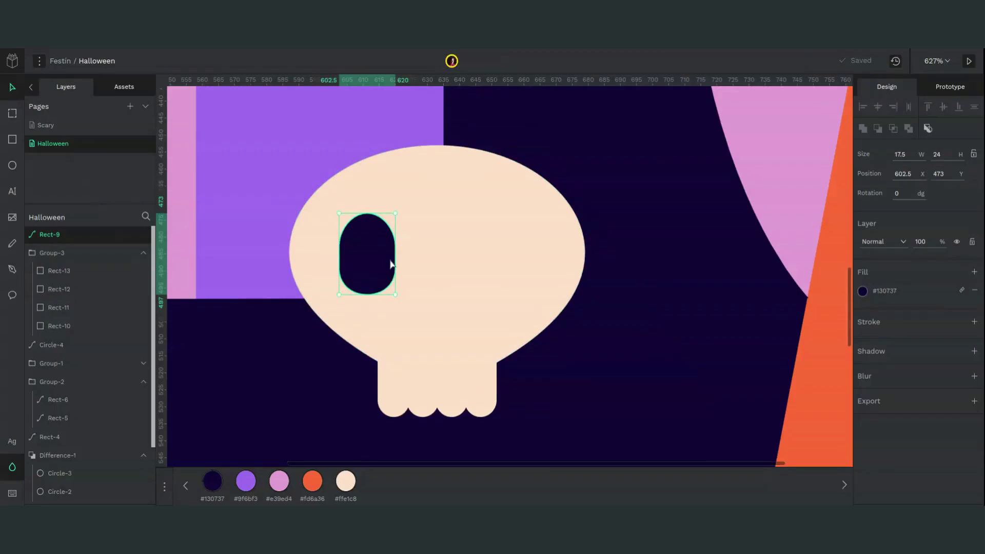
- Duplicate the eye socket to the skull's right side at X 645 and align both sockets on their vertical centres
key("ctrl+d")
left_click_drag(411, 301, 482, 251)
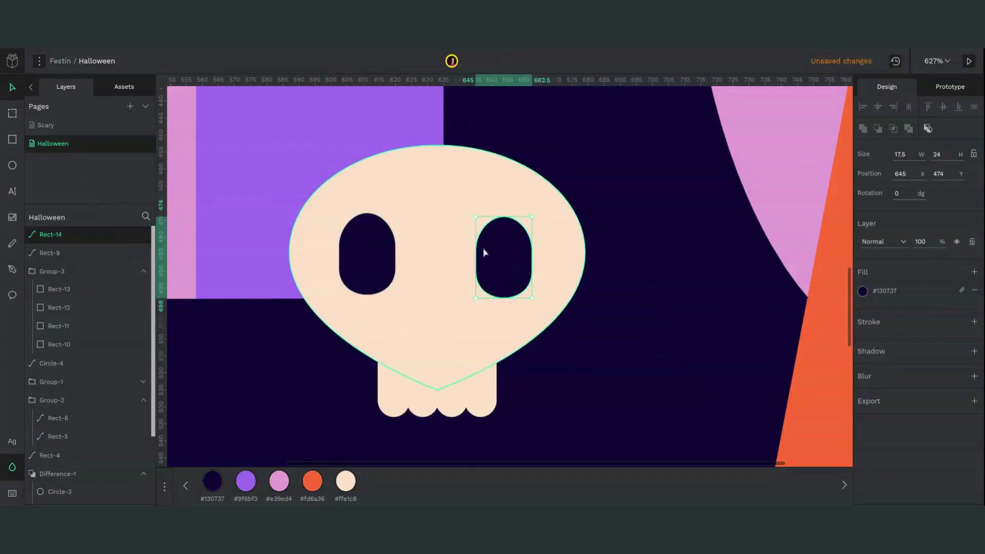
left_click(373, 252, "shift")
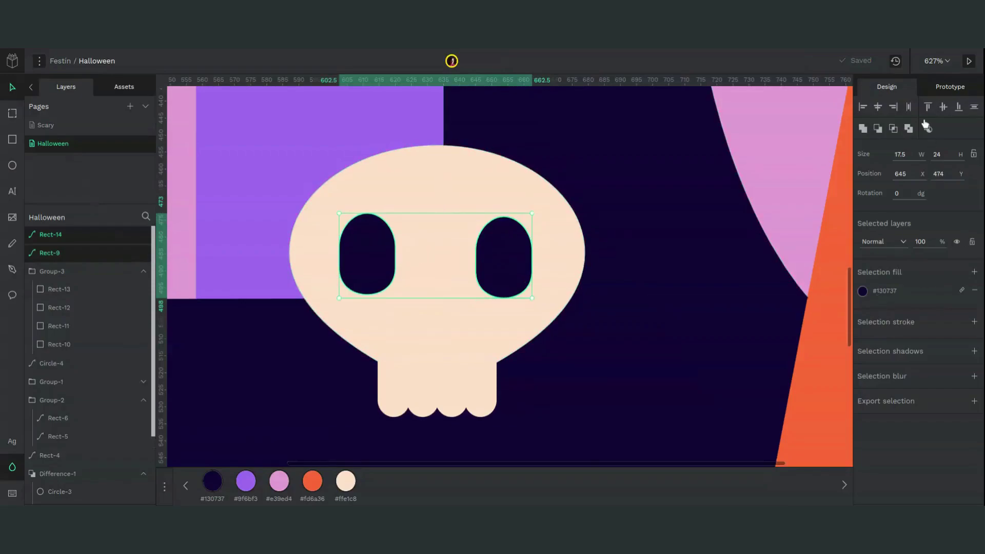
left_click(943, 106)
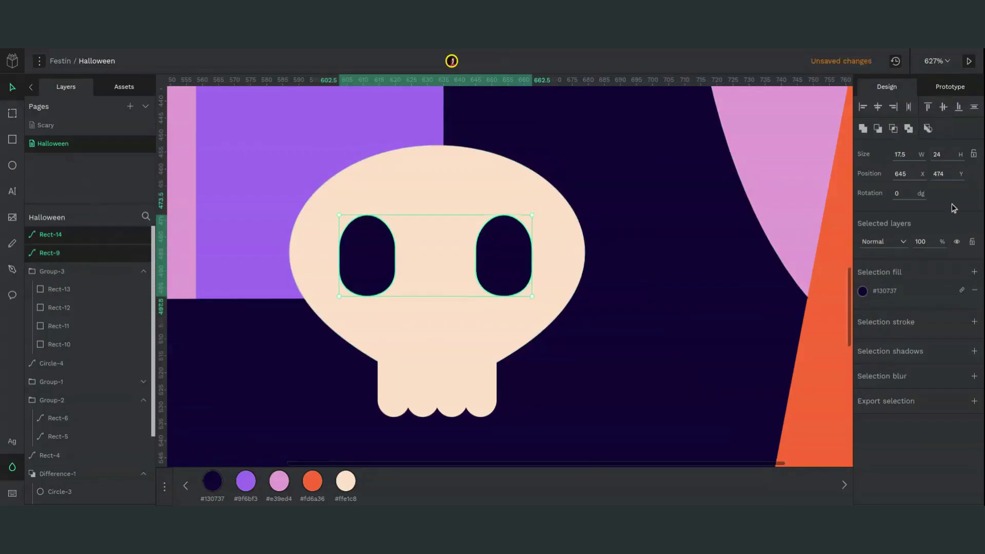
- Add a solid centred stroke in #130737 with a width of 7 px to both eye sockets
left_click(974, 322)
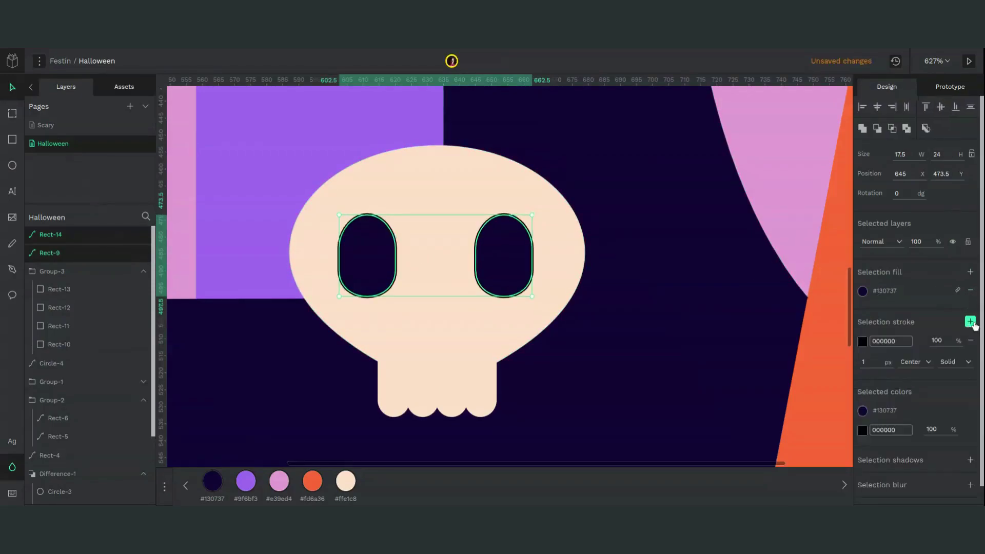
left_click(862, 343)
left_click(822, 394)
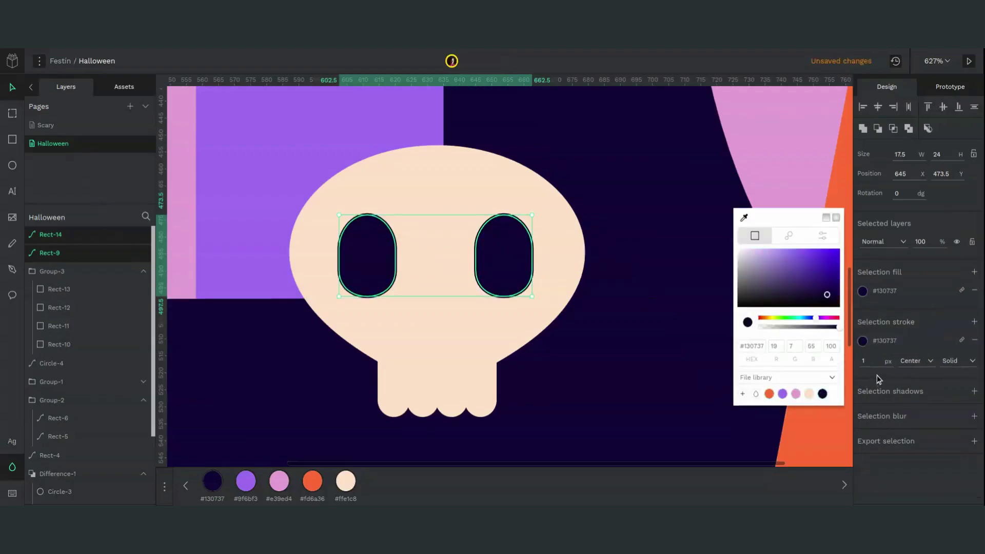
left_click(865, 360)
key("shift+Up")
key("Down")
key("Down")
key("Down")
key("Down")
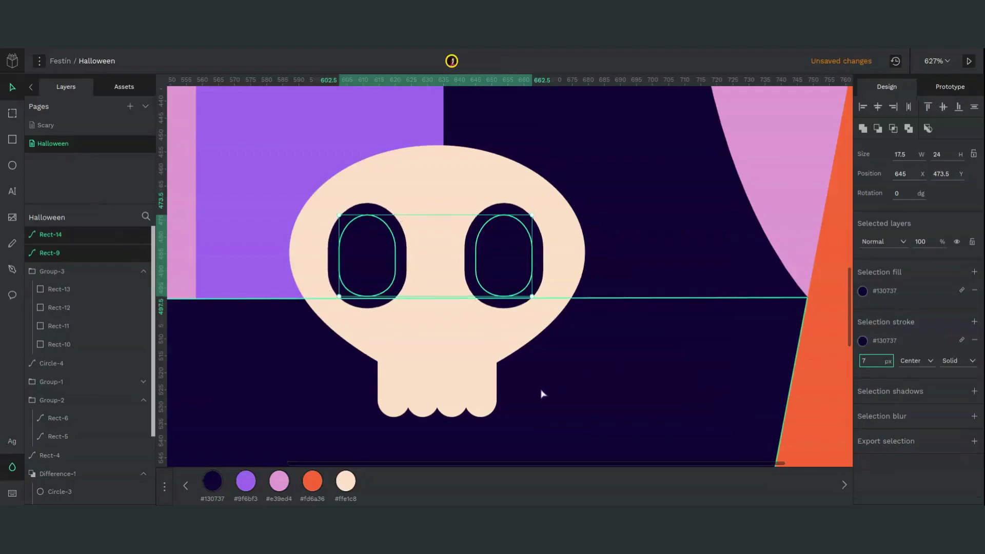
- Scale the right socket down to 5 × 6 for a nose hole, restore the full-size socket, and paste the small version as a separate shape
left_click(492, 277)
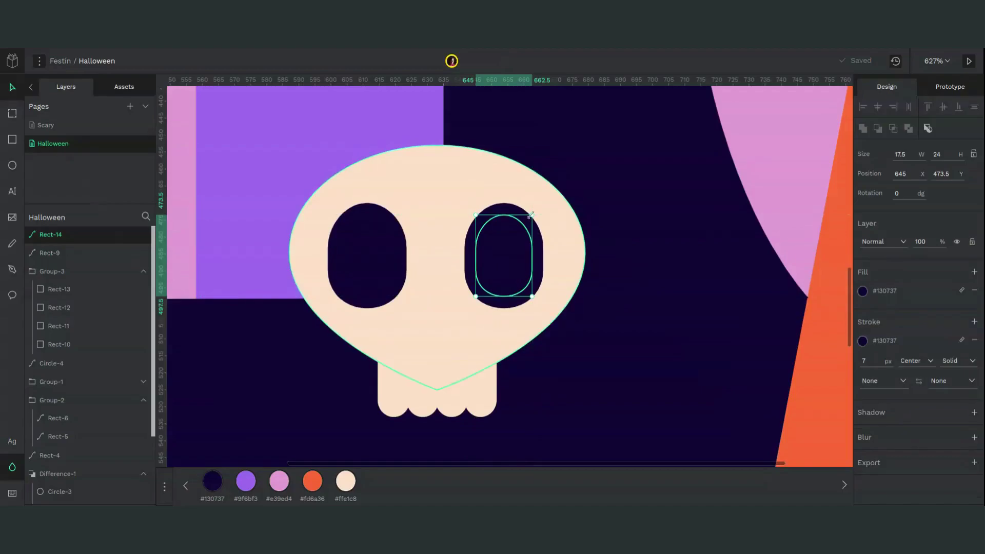
left_click_drag(531, 215, 445, 321)
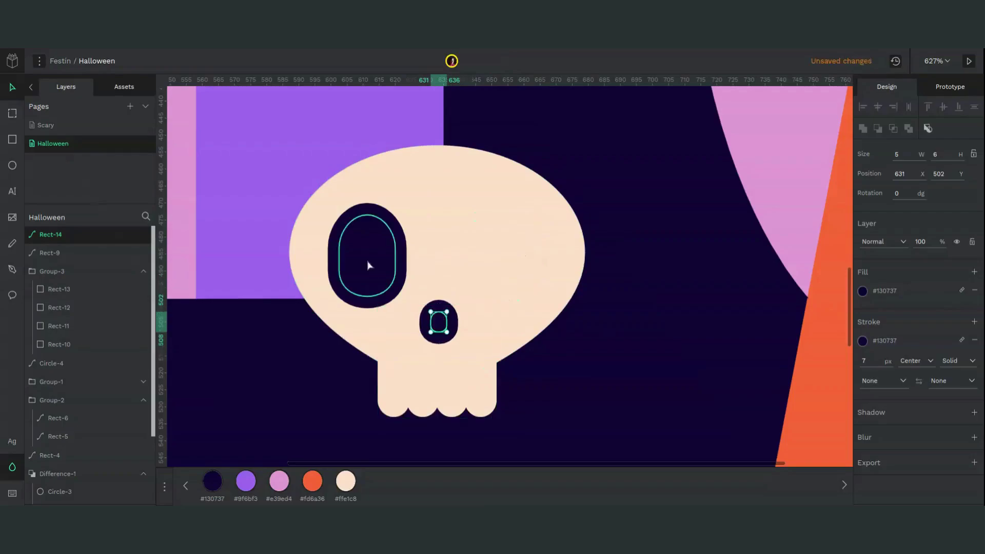
key("ctrl+z")
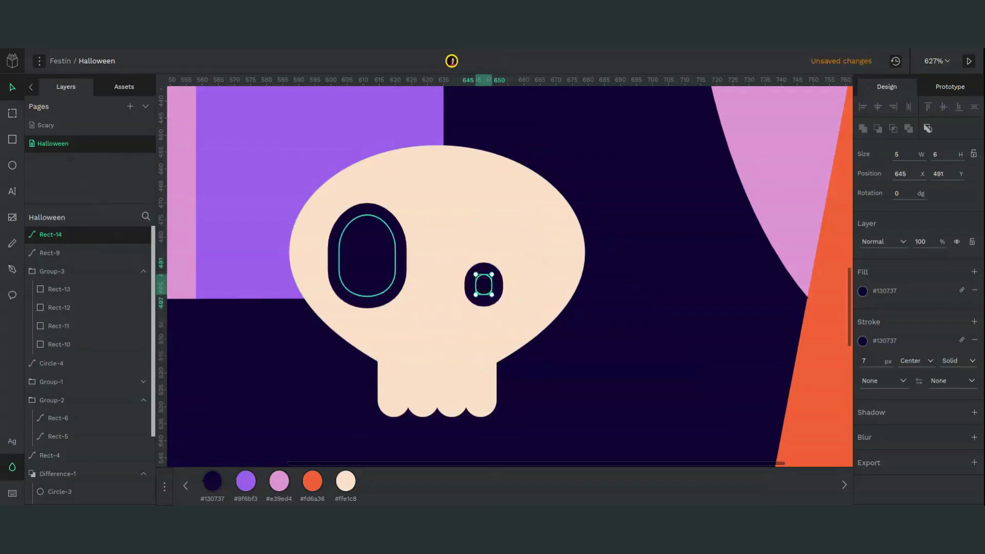
key("ctrl+z")
key("ctrl+v")
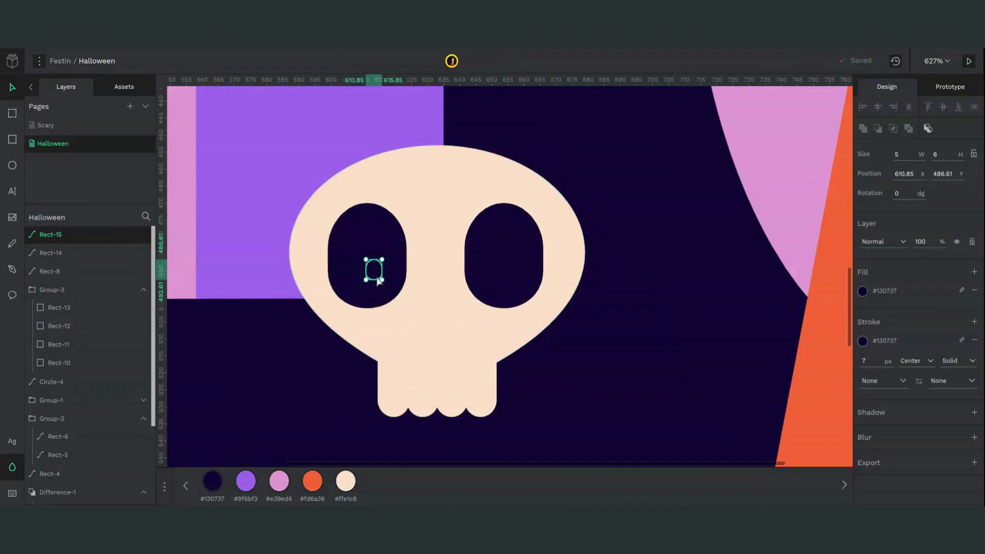
- Place the nose hole midway below the eye sockets and raise the teeth group to Y 495
left_click_drag(388, 282, 433, 335)
left_click(434, 405)
key("Up")
key("Up")
key("Up")
key("Up")
key("Up")
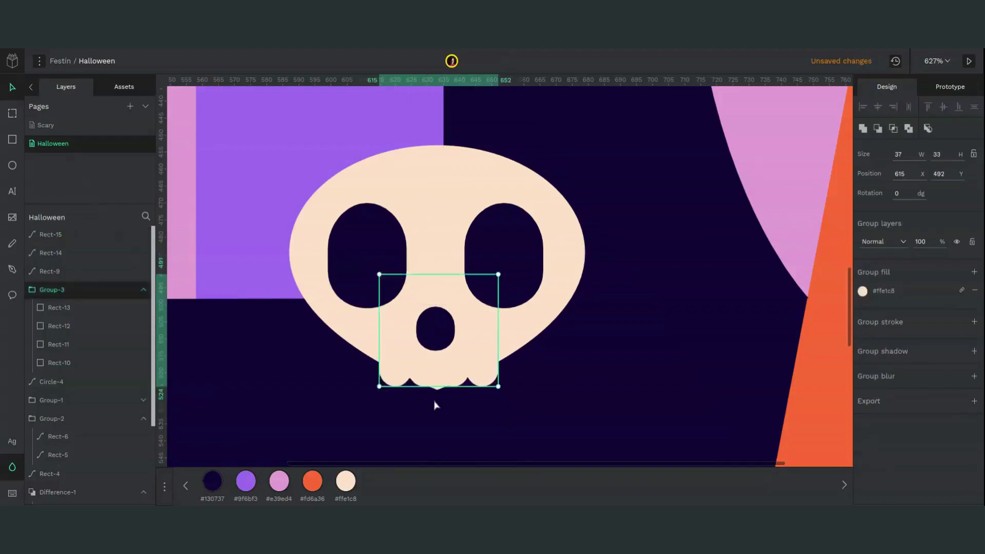
- Lower the two side points of the skull outline by about 6 px
double_click(439, 248)
left_click(290, 253)
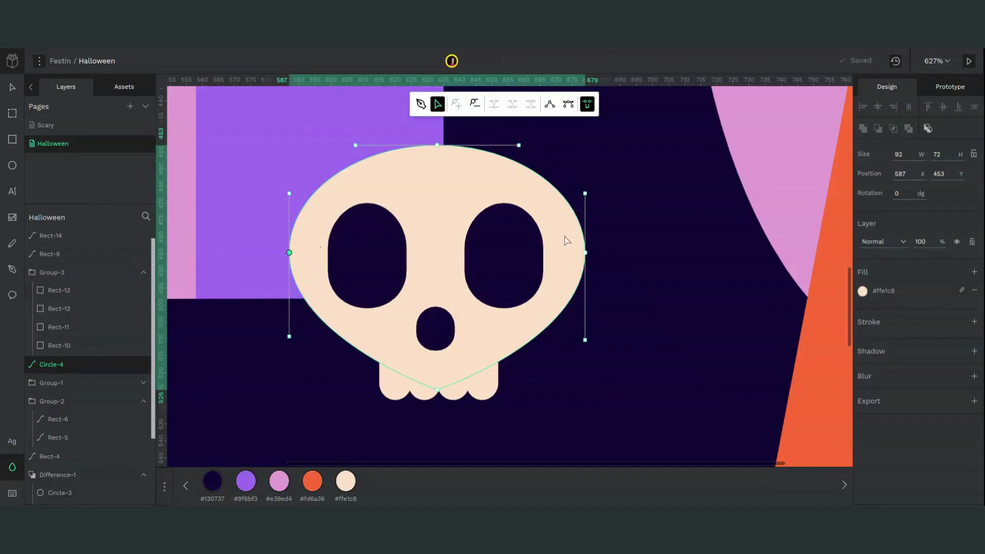
key("shift+Down")
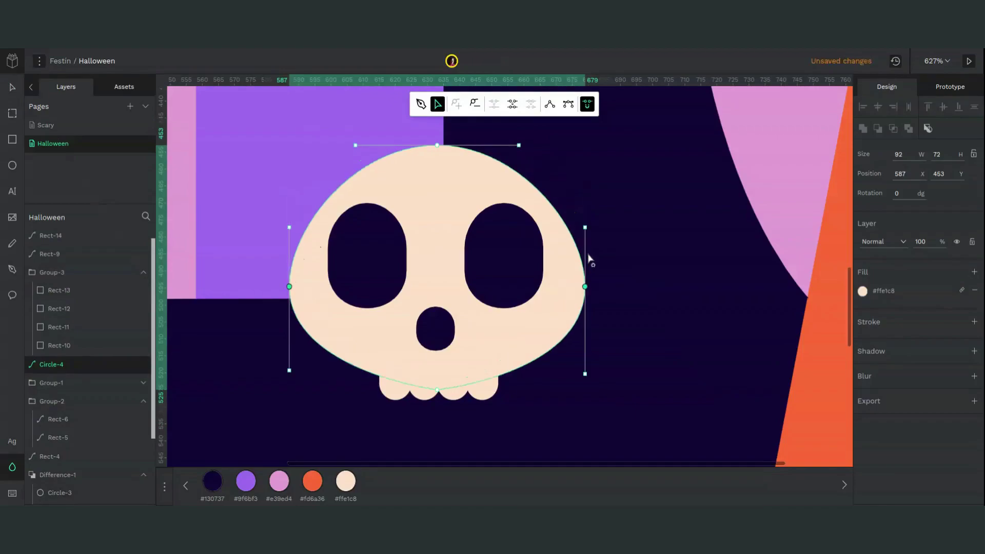
key("Up")
key("Up")
key("Up")
key("Up")
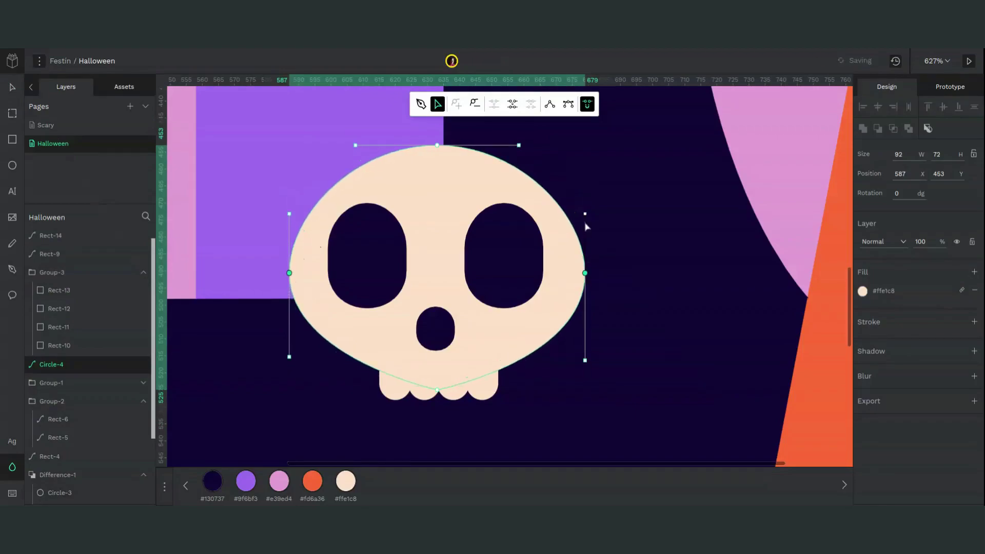
- Lengthen the upper handles of the skull's two side points to give it a broader, rounder cranium
left_click_drag(585, 214, 584, 186)
left_click(584, 186)
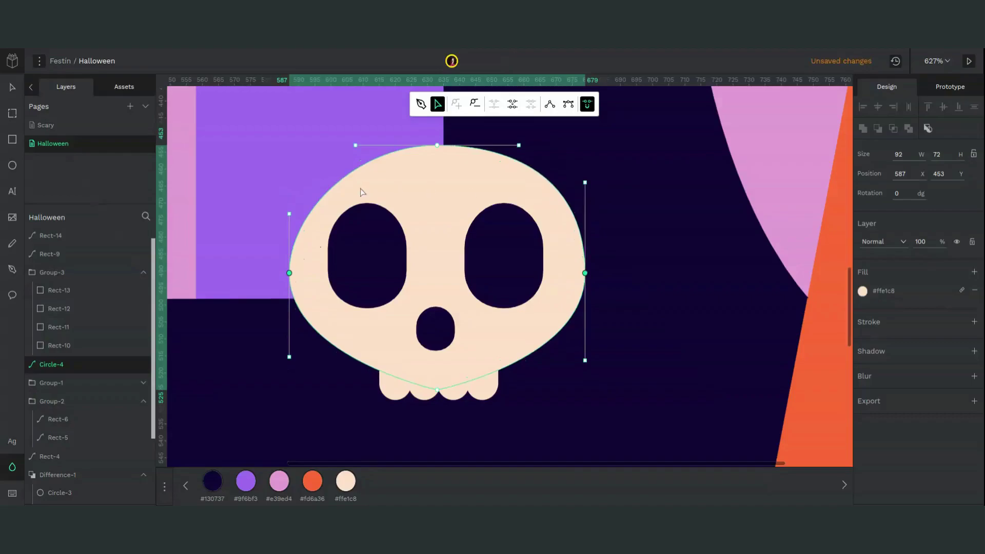
left_click_drag(290, 218, 289, 174)
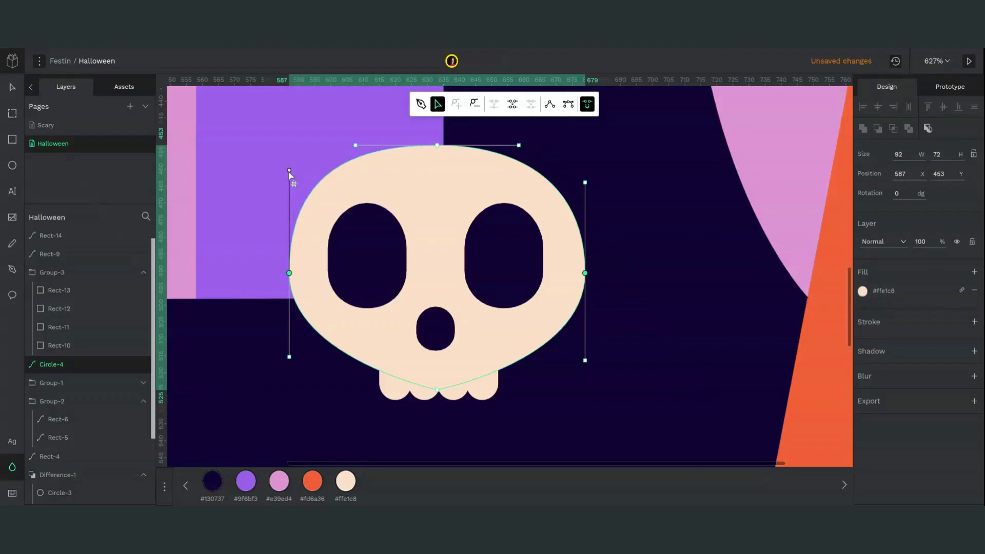
key("minus")
key("minus")
left_click(557, 382)
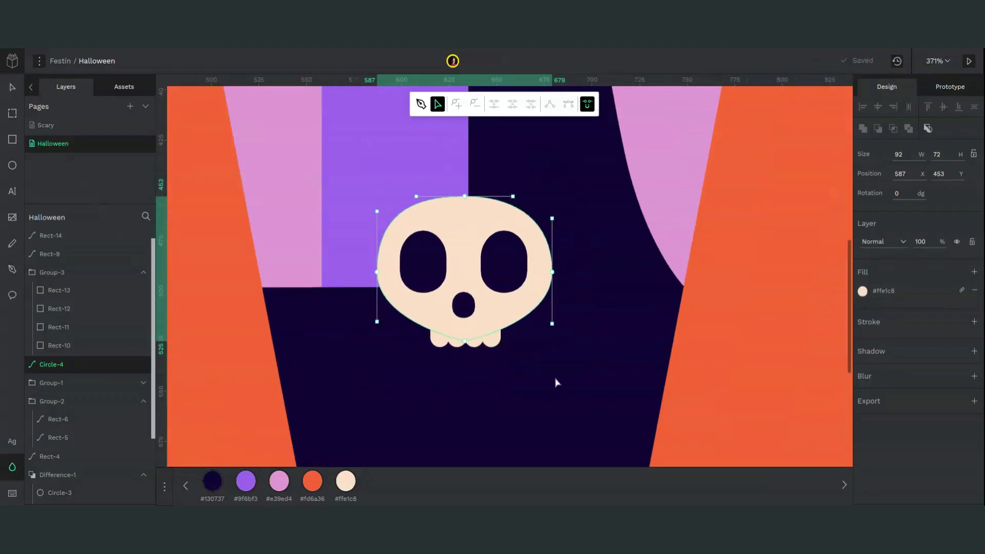
- Lower the teeth group to Y 499 and centre it horizontally with the skull outline
left_click(495, 342)
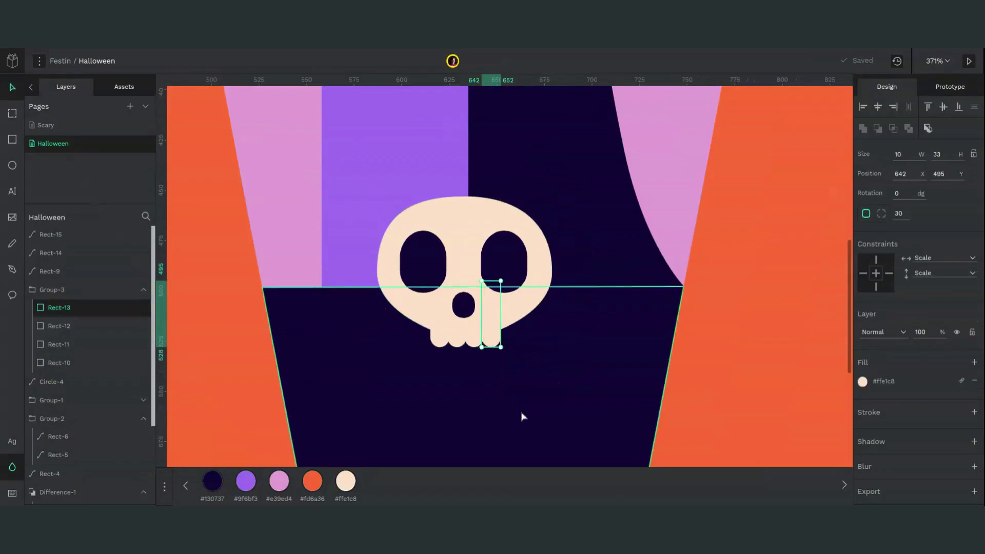
left_click(518, 408)
left_click(477, 346)
key("Down")
key("Down")
key("Down")
key("Down")
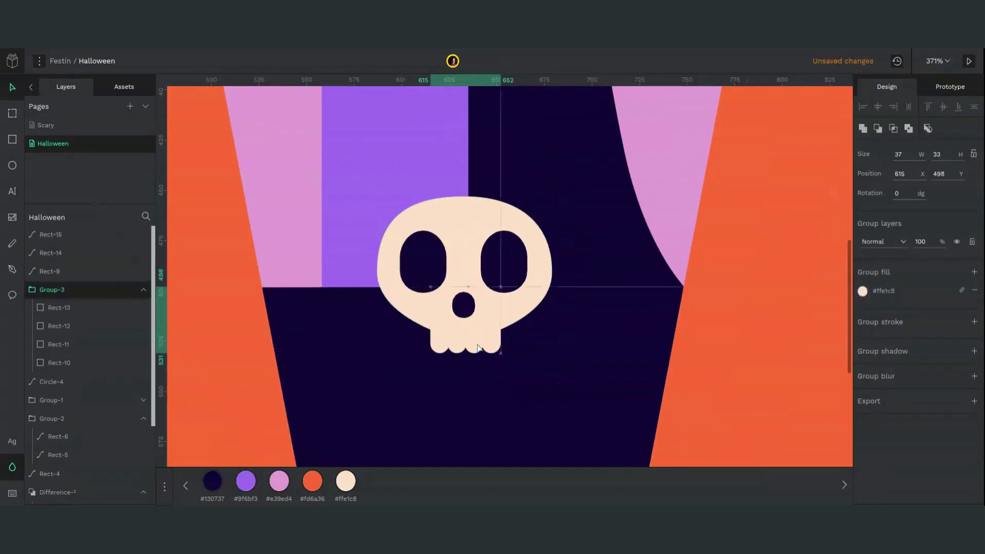
left_click(474, 273, "shift")
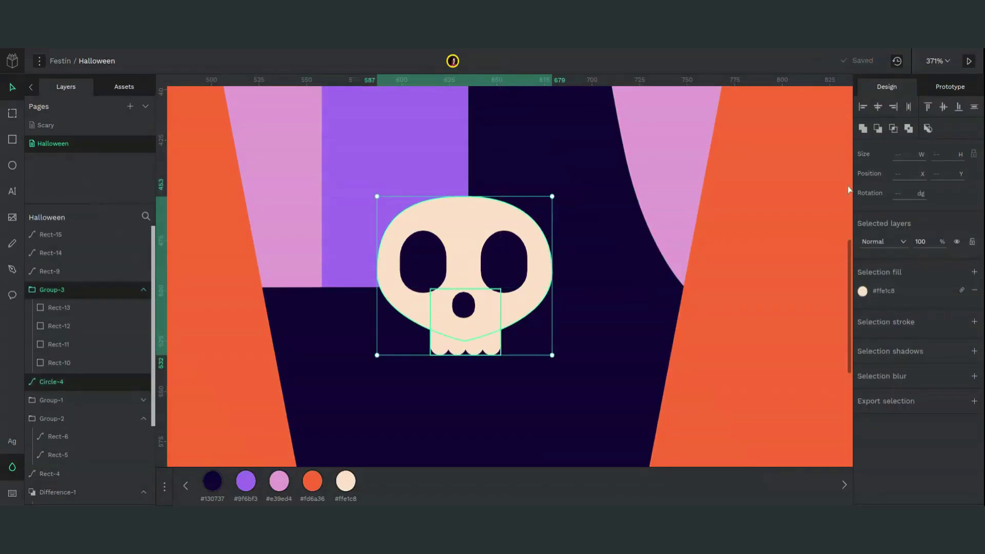
left_click(877, 106)
left_click(748, 335)
- Group the cat's body, ears and eyes, and scale the group down to 103 × 144
key("shift+1")
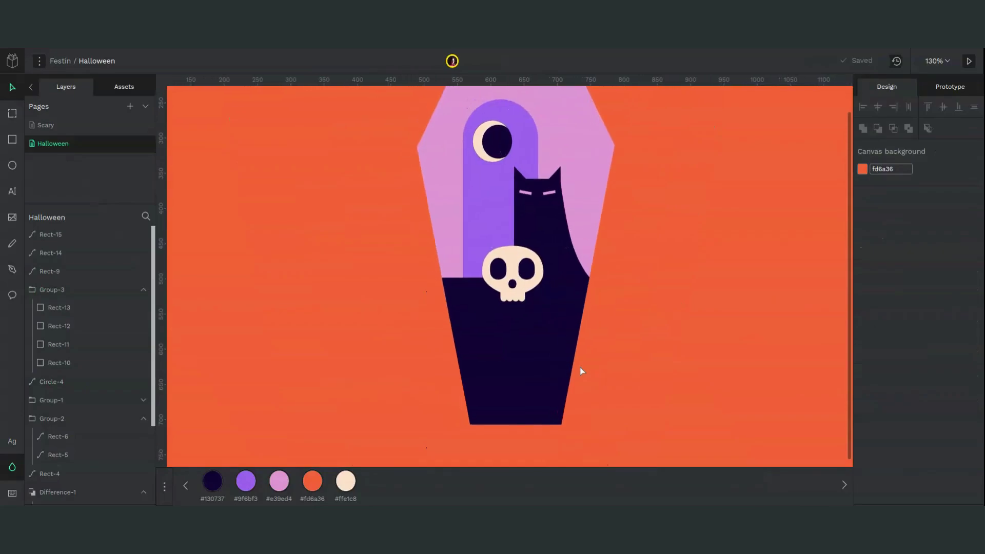
scroll(580, 368, "up", 1)
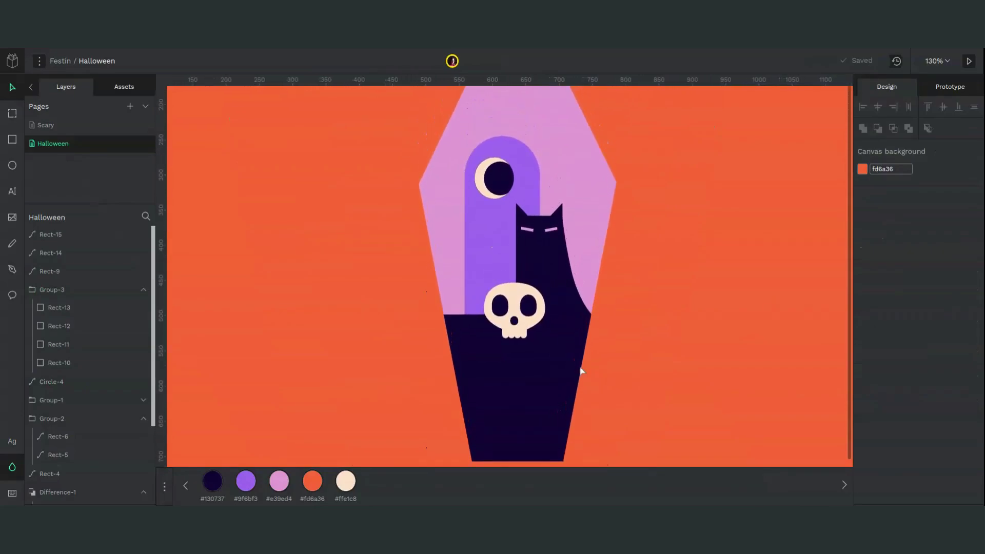
left_click(566, 257)
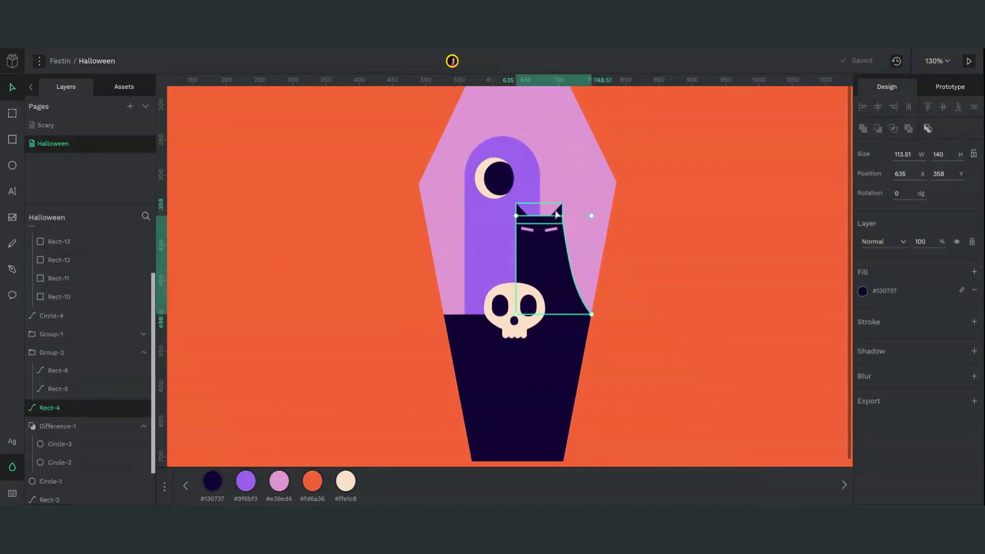
left_click(552, 237, "shift")
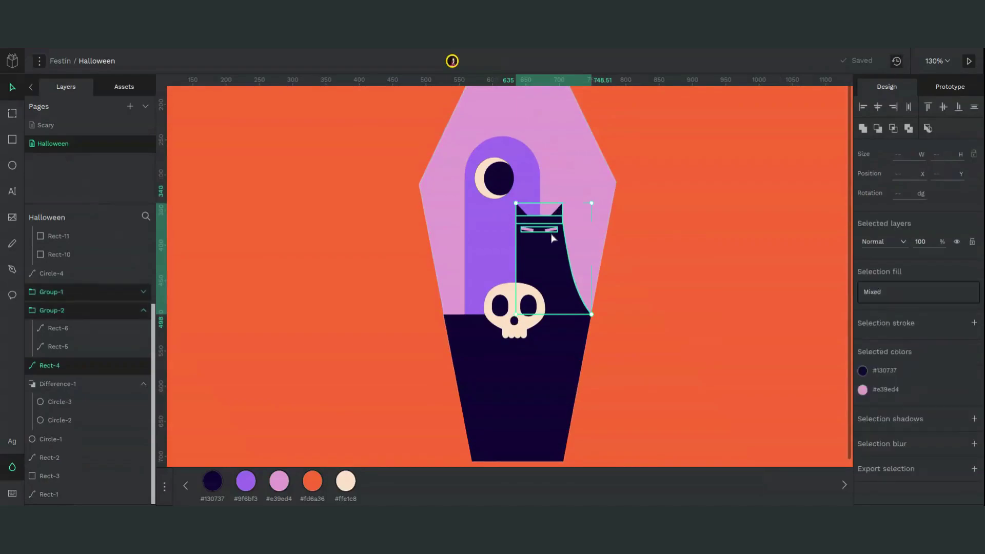
key("ctrl+g")
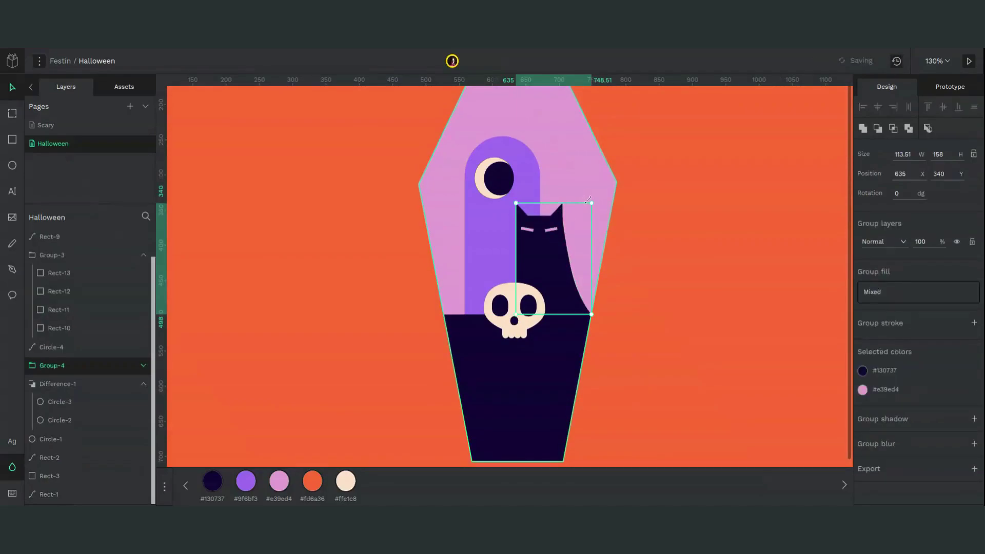
left_click_drag(588, 200, 566, 213)
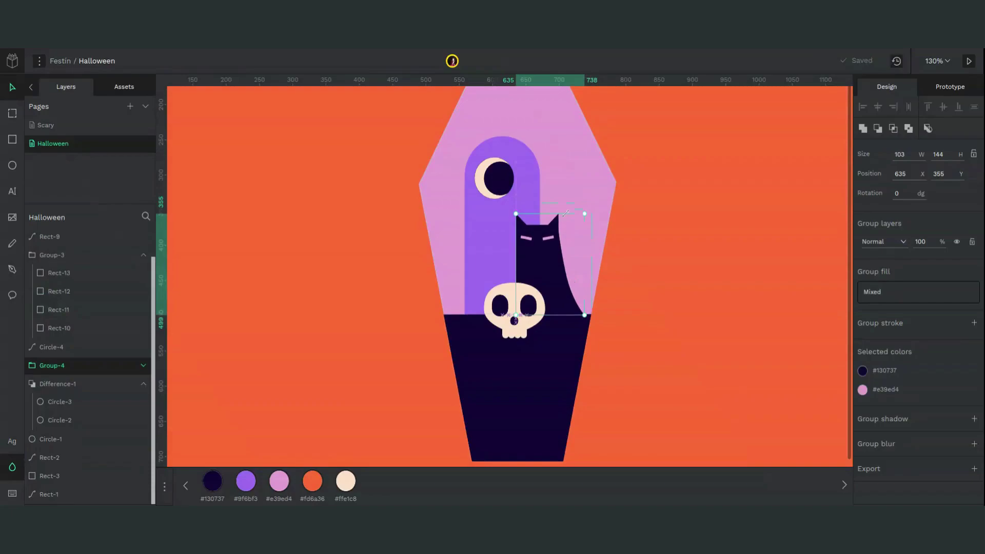
- Reshape the cat's back by curving its base point out to the coffin's edge and raising the middle point
double_click(573, 303)
double_click(573, 302)
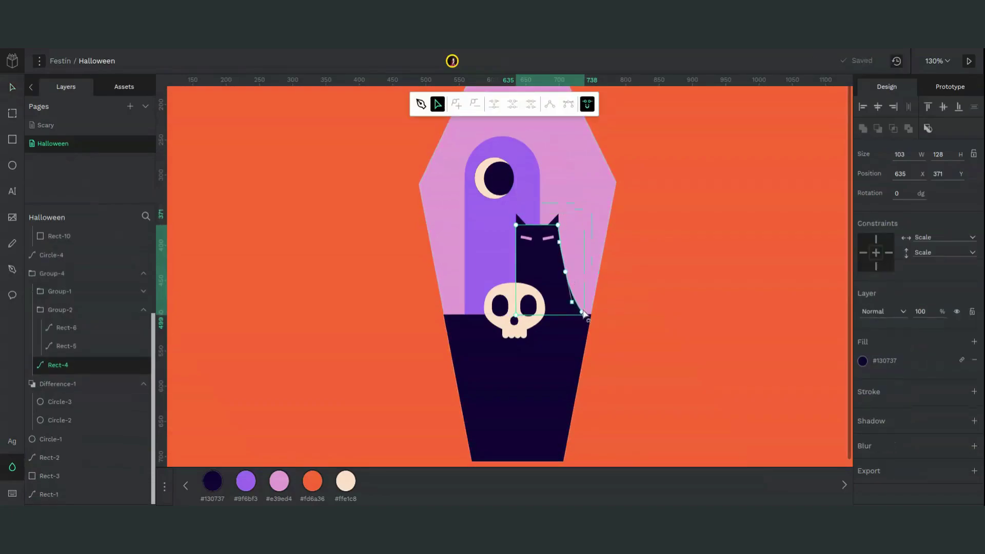
left_click(589, 320)
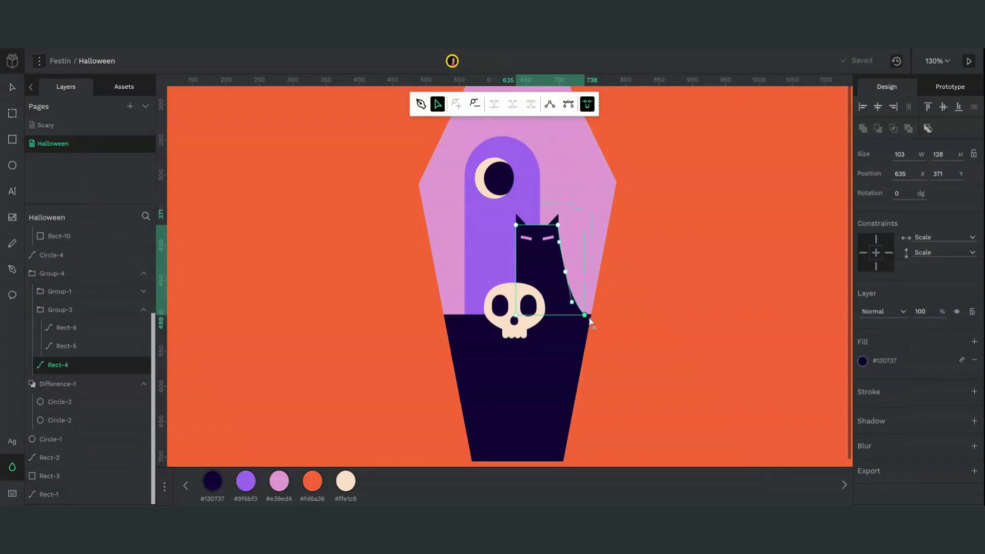
left_click(574, 110)
mouse_move(594, 318)
left_mouse_down()
mouse_move(589, 267)
mouse_move(583, 323)
mouse_move(592, 315)
left_mouse_up()
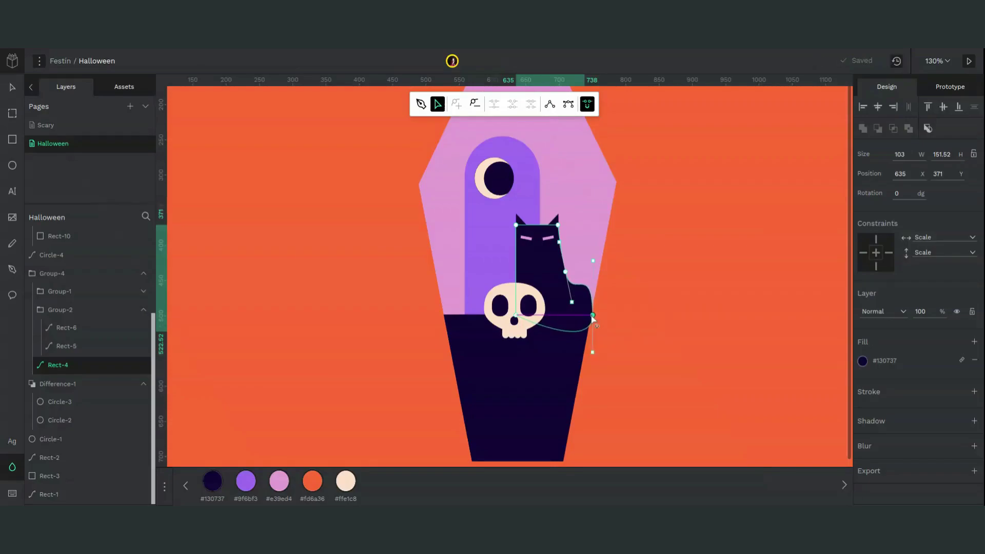
left_click_drag(592, 352, 591, 315)
left_click_drag(564, 274, 564, 255)
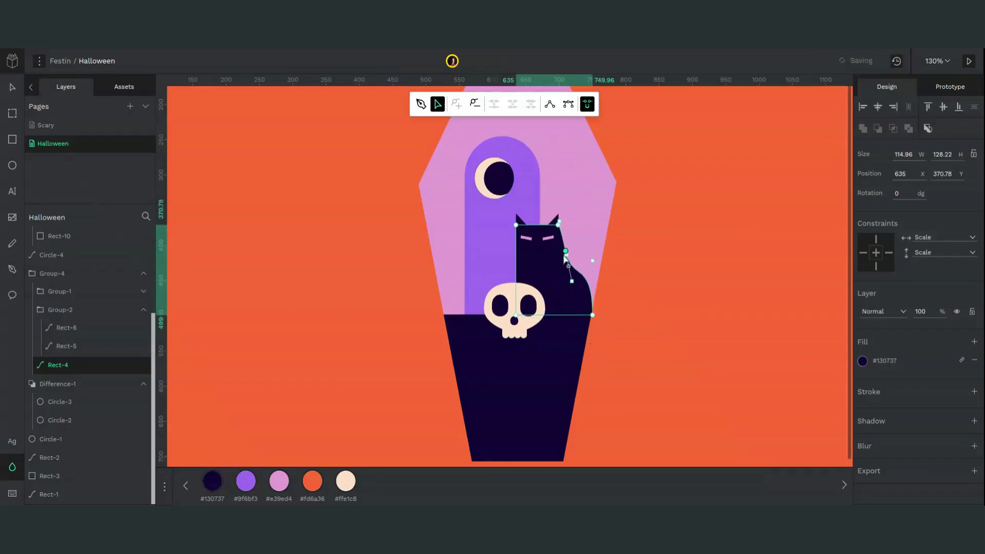
- Convert the cat body's upper back corner to a curve point and adjust its handles for a straight head edge
scroll(565, 256, "up", 5)
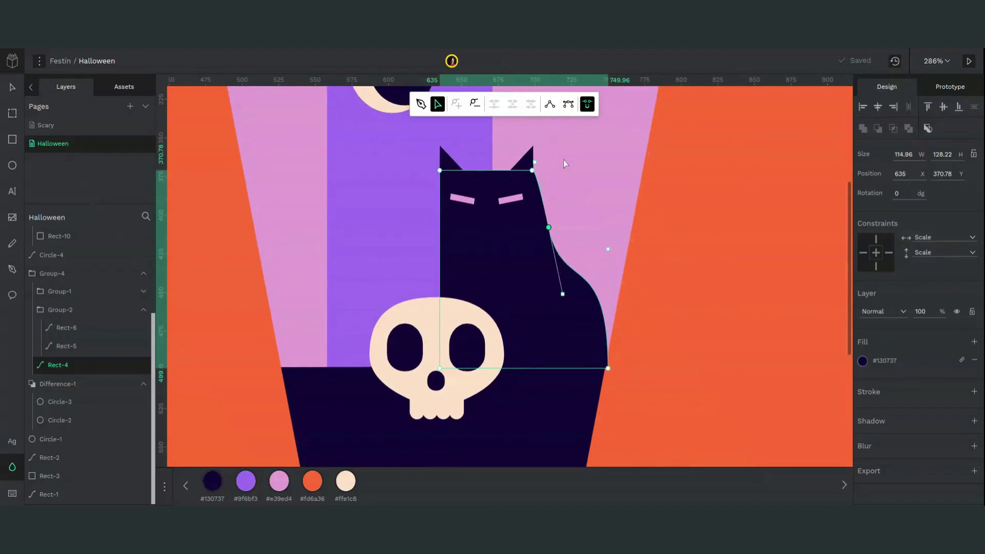
left_click(548, 106)
left_click(564, 107)
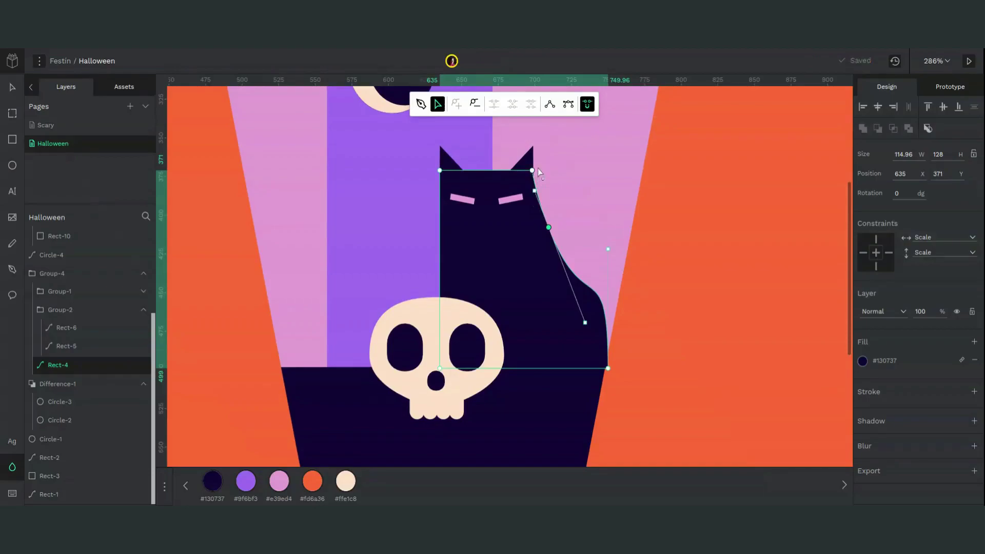
left_click(568, 105)
left_click_drag(555, 183, 537, 211)
key("Escape")
scroll(538, 211, "up", 3)
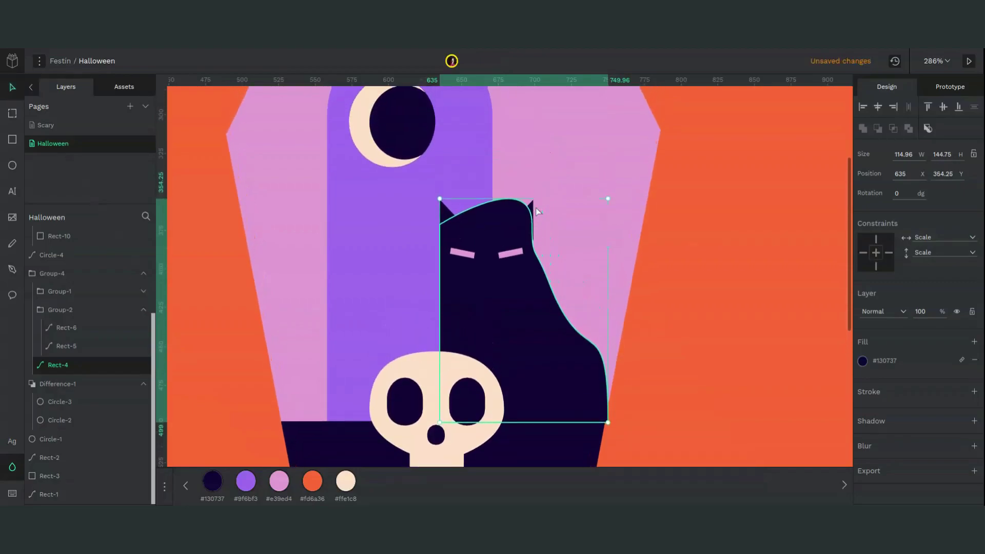
double_click(524, 325)
left_click_drag(532, 167, 532, 224)
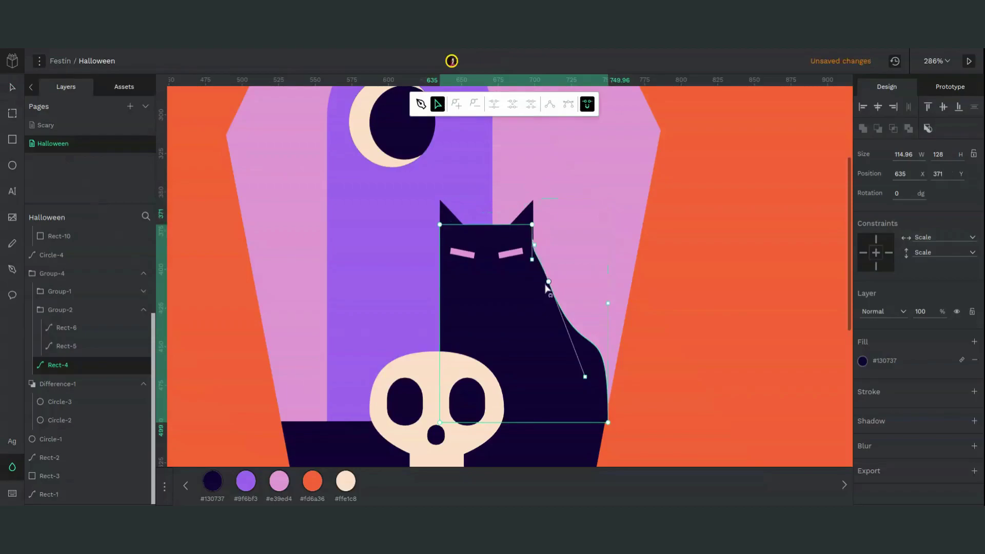
- Lower the middle point of the cat's back and adjust the surrounding handles to form a rounded haunch
left_click_drag(548, 286, 546, 314)
left_click_drag(583, 407, 567, 347)
left_click_drag(527, 276, 536, 299)
left_click_drag(610, 306, 624, 342)
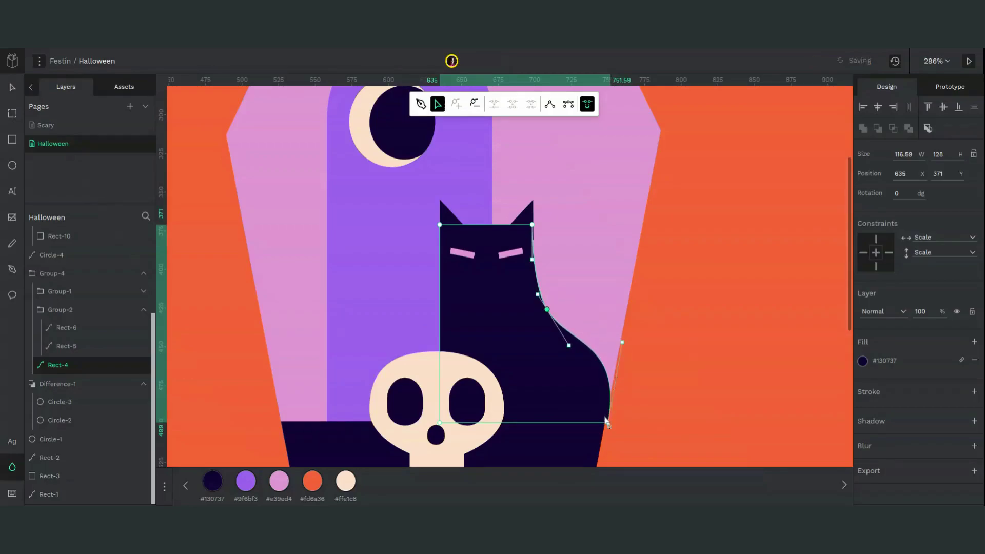
- Refine the haunch curve by moving its base and middle points and handles, making the body about 114 wide
left_click_drag(605, 422, 601, 422)
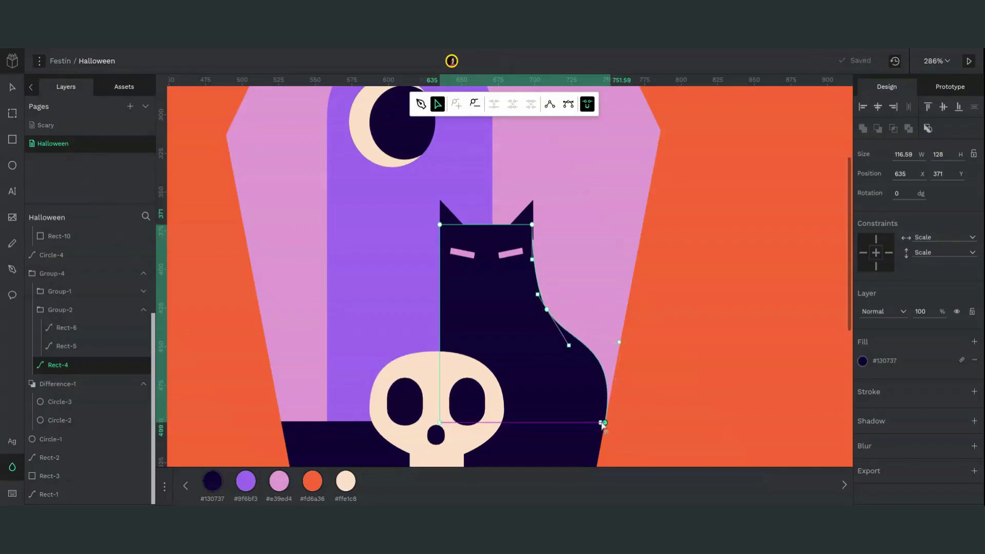
left_click_drag(574, 353, 578, 356)
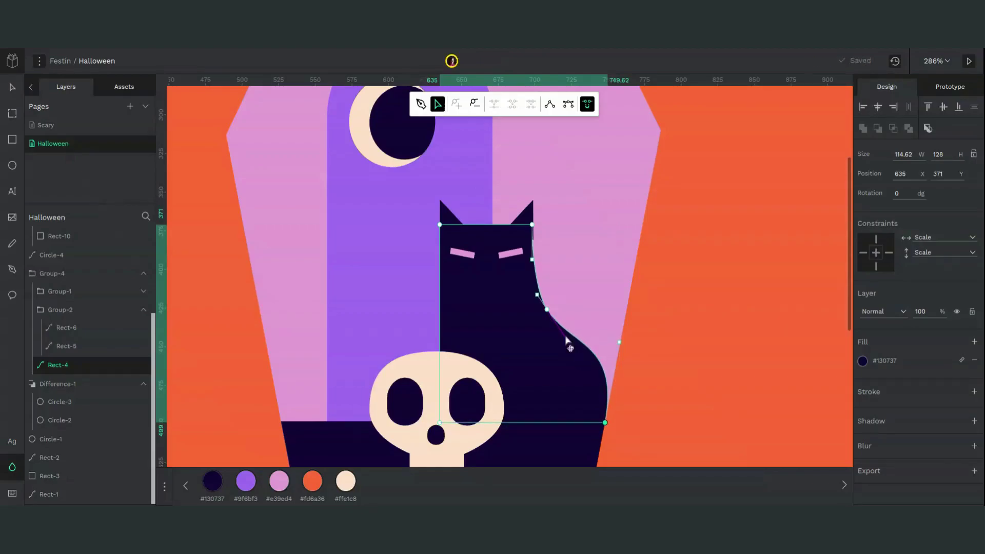
left_click_drag(547, 310, 551, 305)
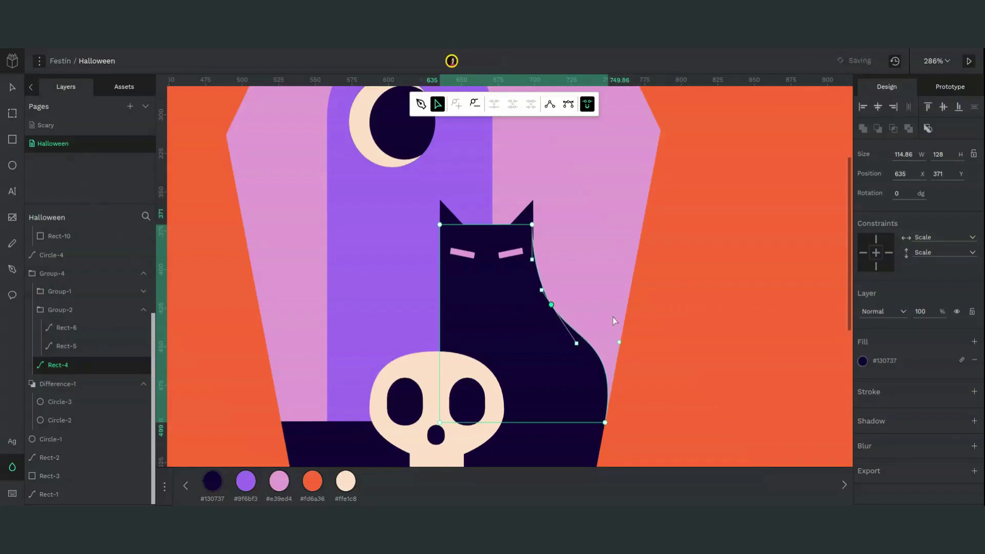
left_click_drag(614, 374, 615, 374)
- Scale down both cat ears and place the 15 × 23 ear nearest the back at X 683, flush with the body
left_click(523, 224)
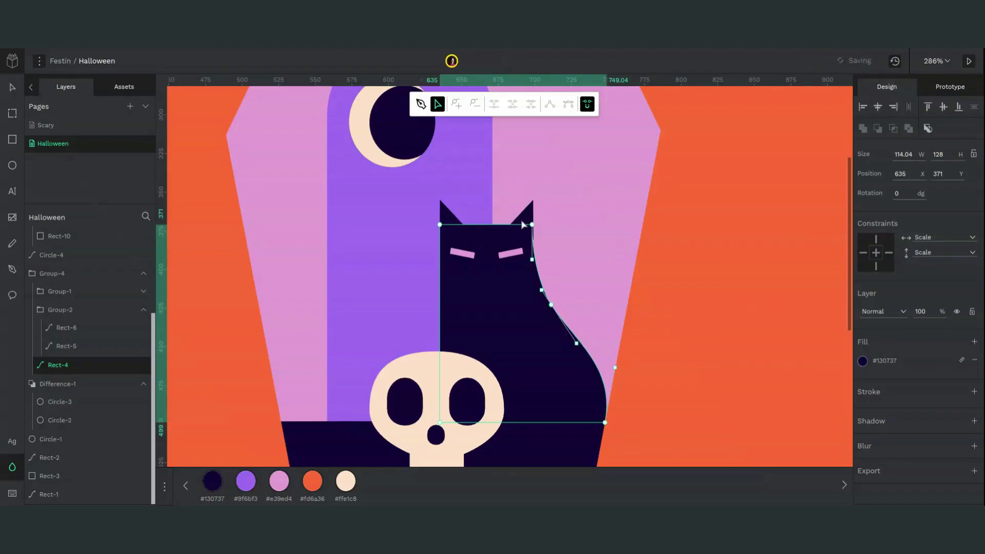
left_click(523, 224)
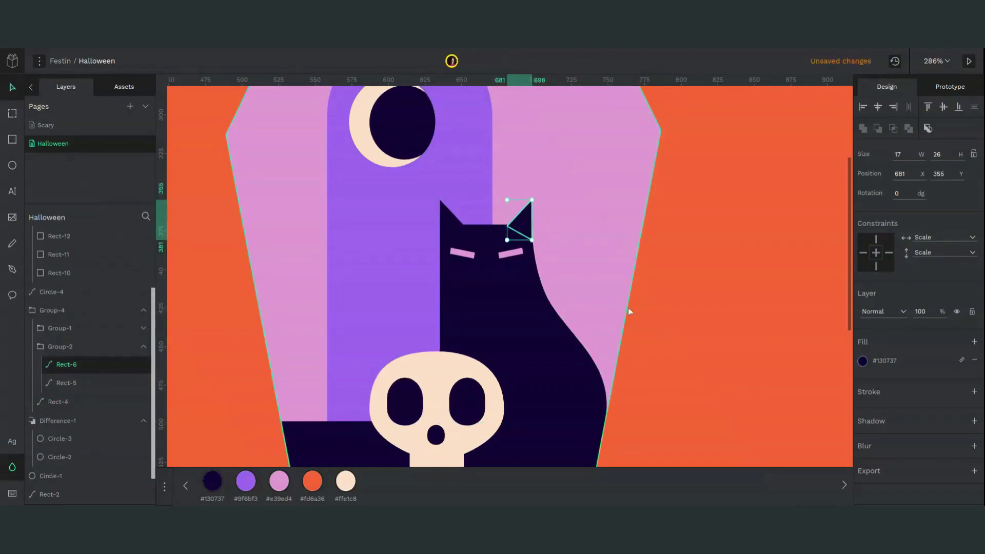
left_click(682, 361)
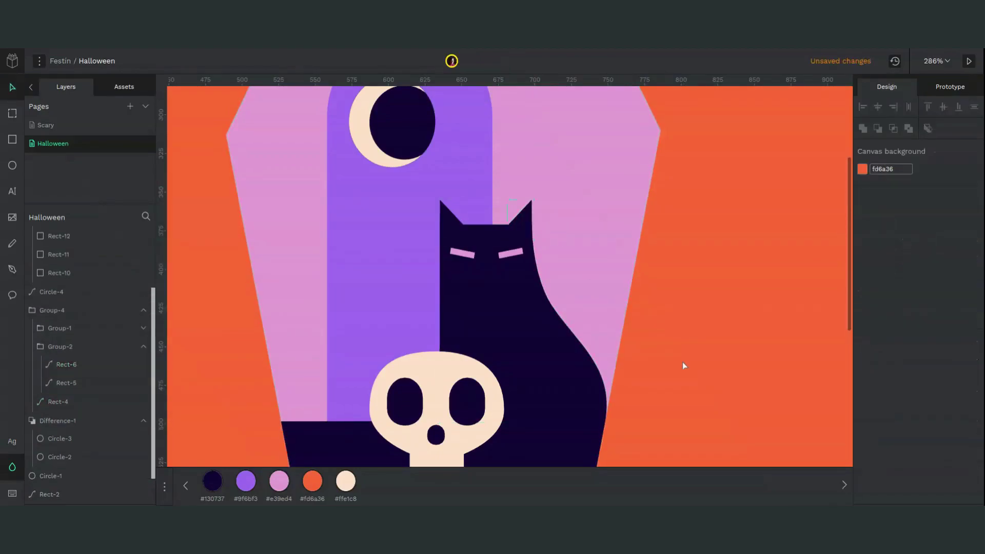
left_click(521, 224)
left_click(458, 228, "shift")
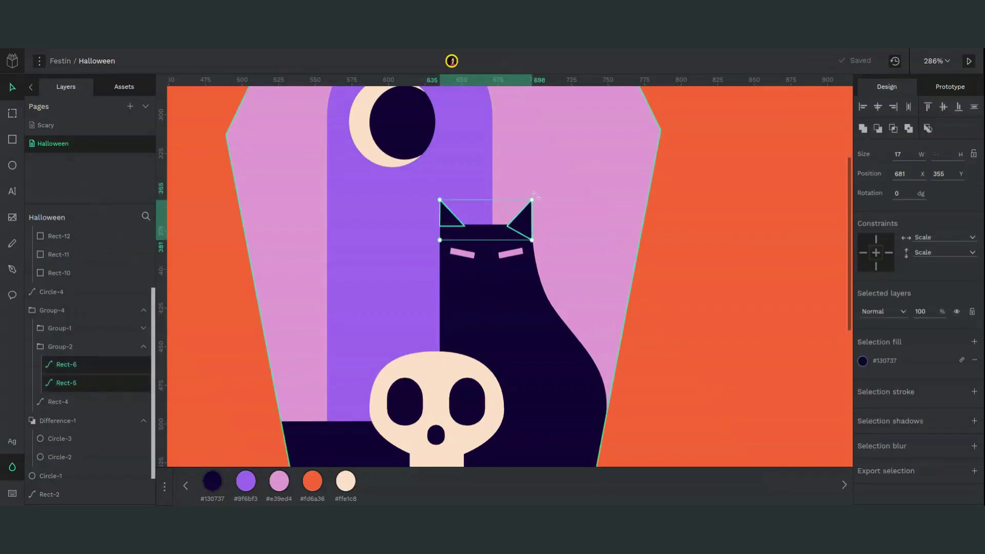
left_click_drag(531, 199, 517, 212)
left_click(518, 225)
key("shift+Right")
key("Left")
key("Left")
key("Left")
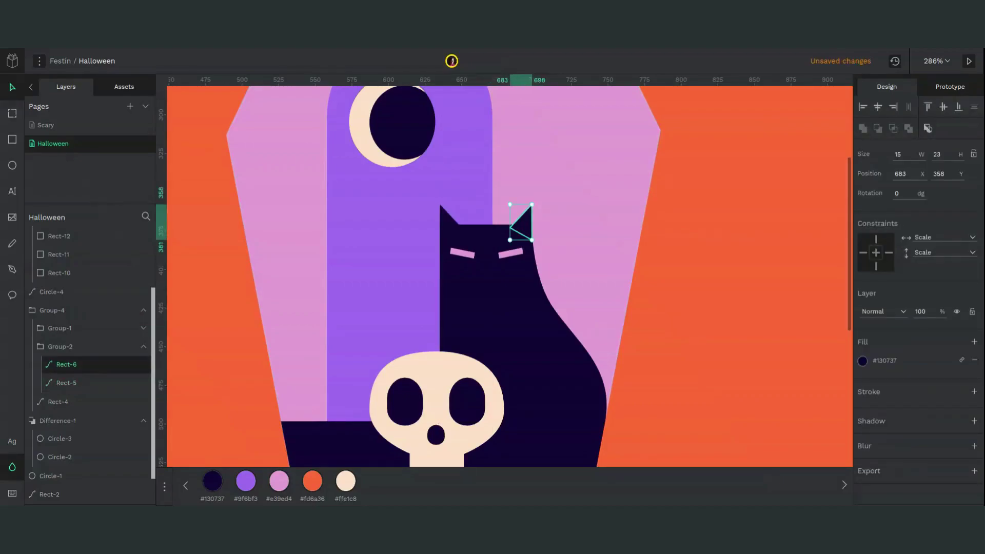
left_click(730, 377)
- Draw a curled cat tail with the Pen tool, rising from the body's back base, about 29 wide and 100 high
key("minus")
key("minus")
key("minus")
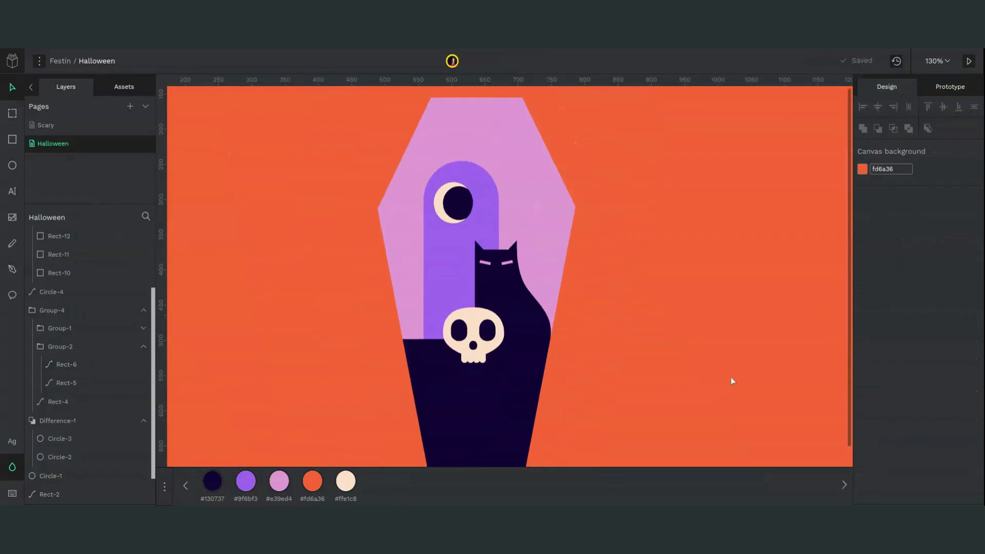
left_click(517, 341)
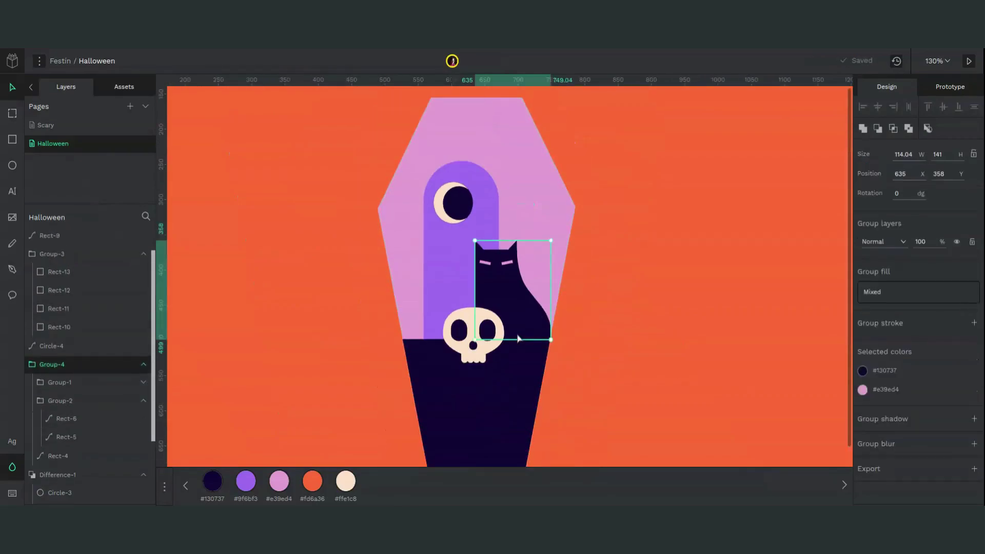
key("p")
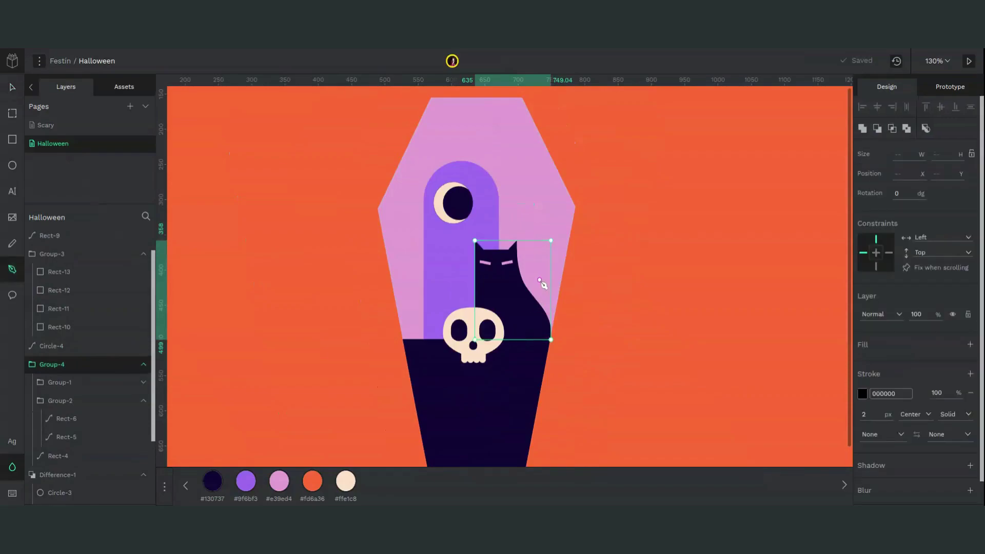
left_click(539, 282)
left_click_drag(532, 273, 554, 296)
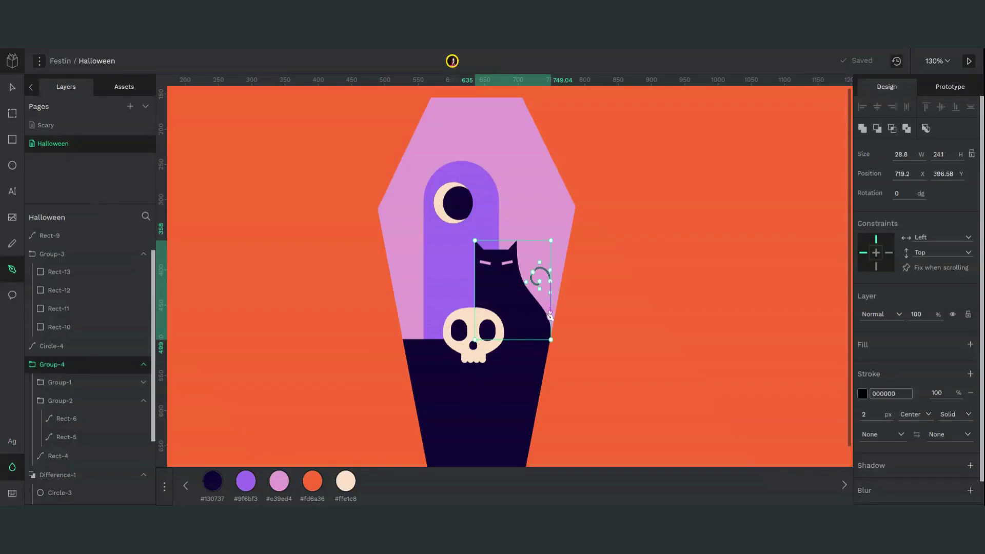
left_click(550, 339)
key("Return")
- Set the tail path's stroke width to 10 px
left_click(876, 335)
type("3")
key("Up")
key("Up")
key("Up")
key("Up")
key("Up")
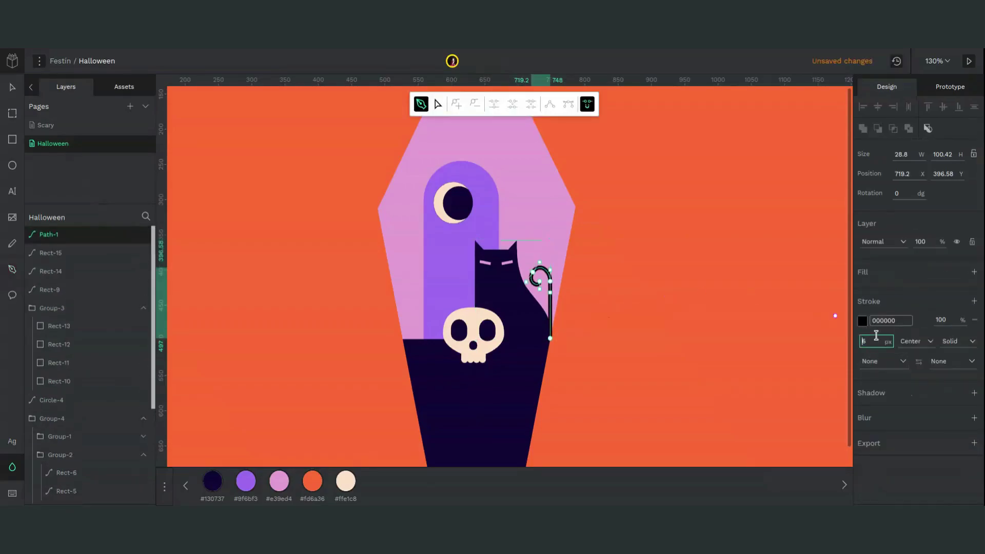
key("Up")
key("Up")
left_click(866, 331)
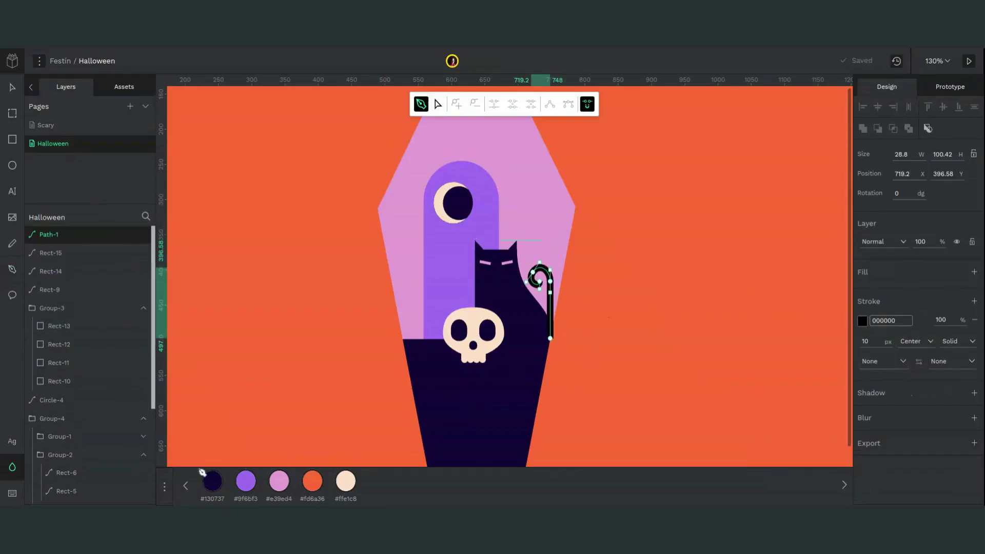
left_click(212, 483)
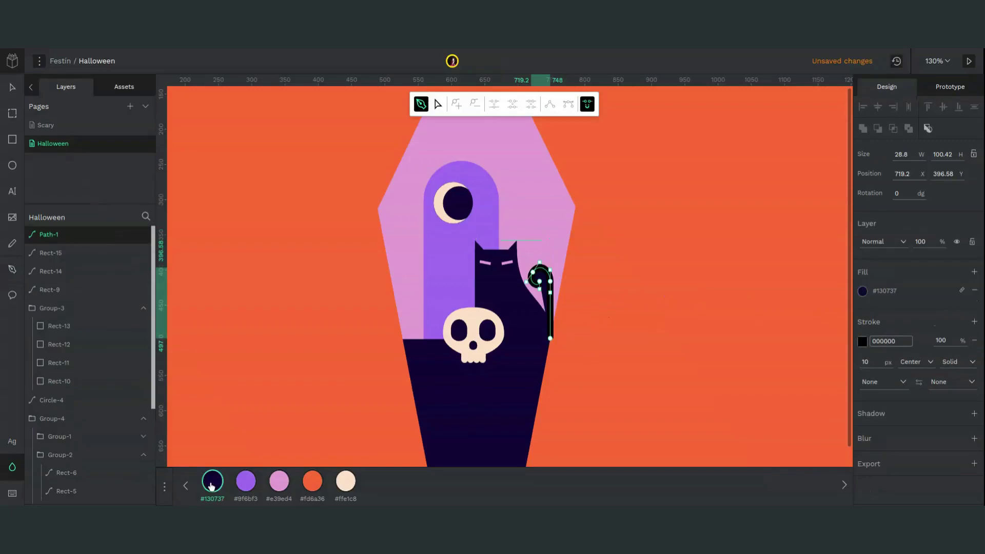
key("ctrl+z")
key("ctrl+z")
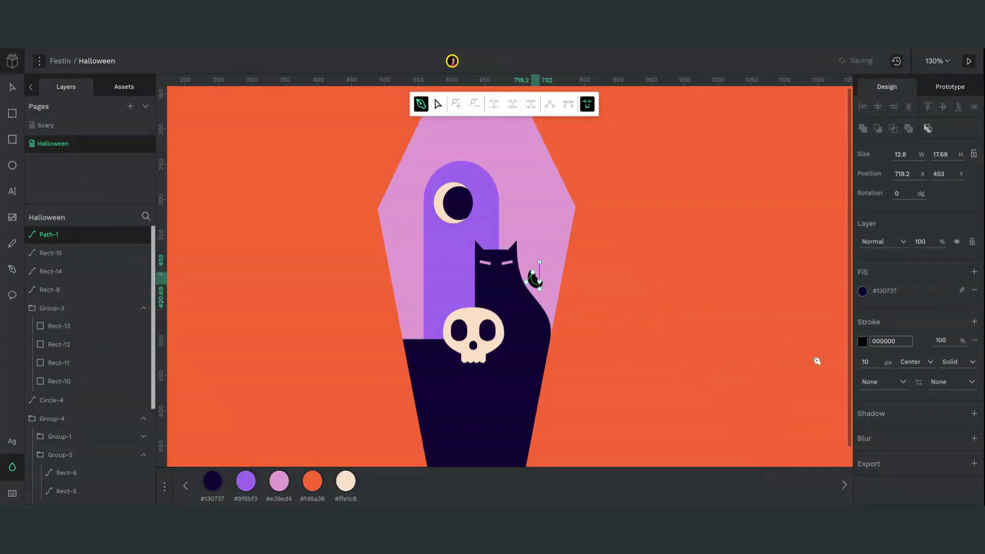
key("ctrl+z")
key("ctrl+z")
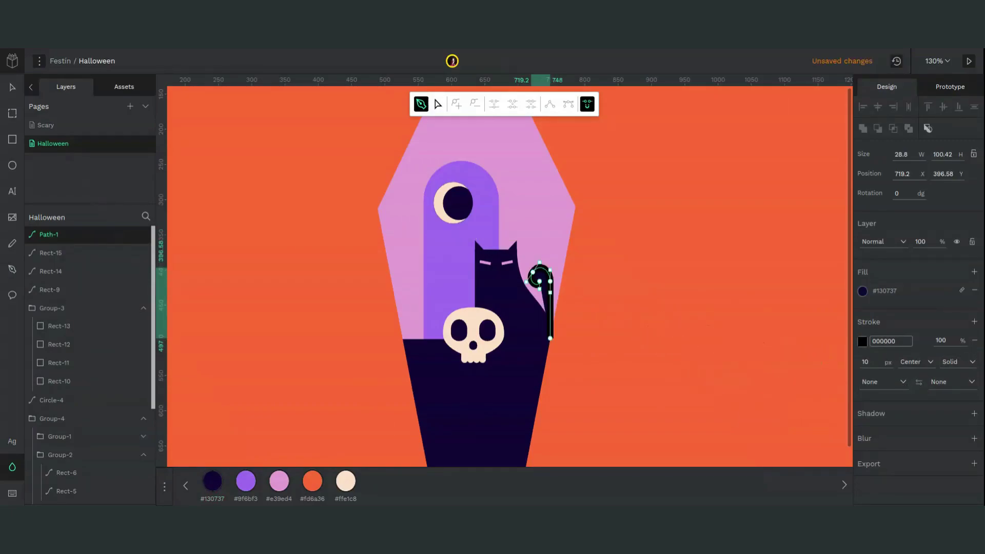
key("Escape")
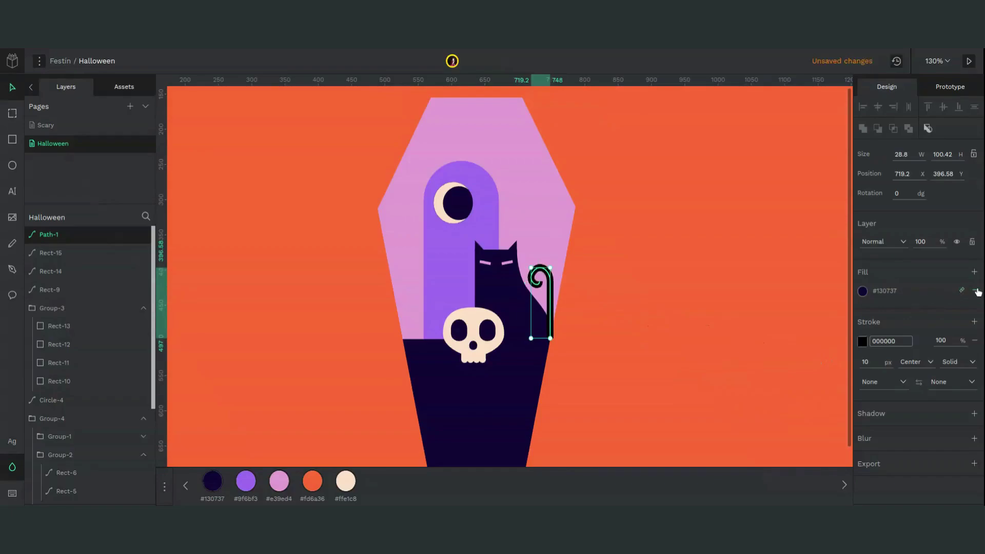
left_click(976, 291)
- Recolour the tail's stroke with the dark navy #130737 from the file library and deselect it
left_click(862, 321)
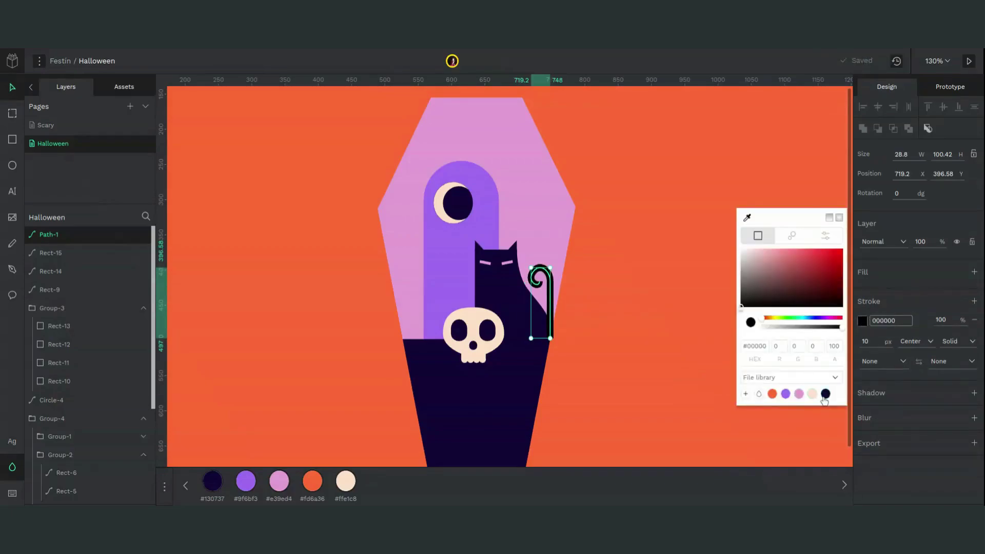
left_click(825, 394)
left_click(583, 396)
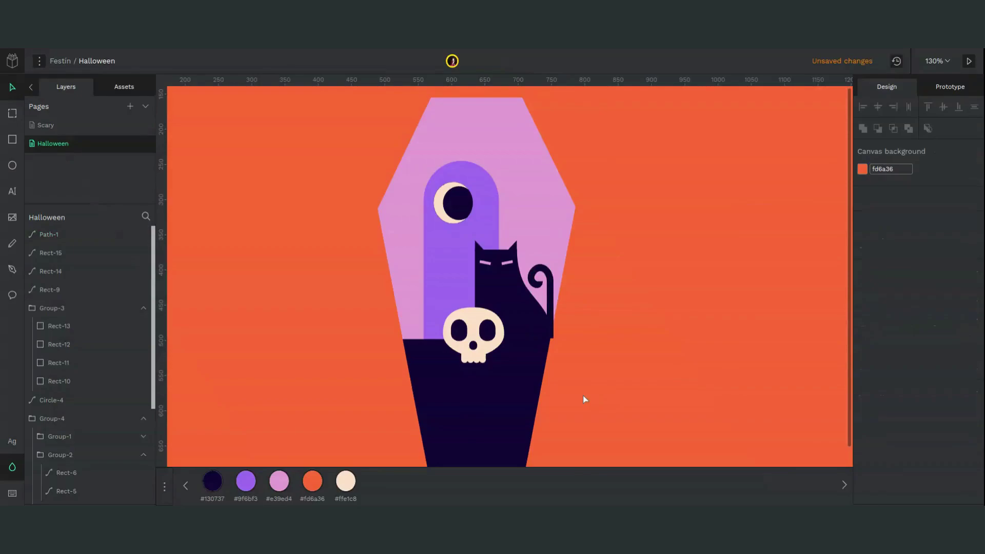
- Move the tail's base point a few units left and 1 up so it sits inside the cat's body
key("plus")
key("plus")
key("plus")
double_click(605, 330)
key("Left")
key("Left")
key("Left")
key("Left")
key("Left")
key("Up")
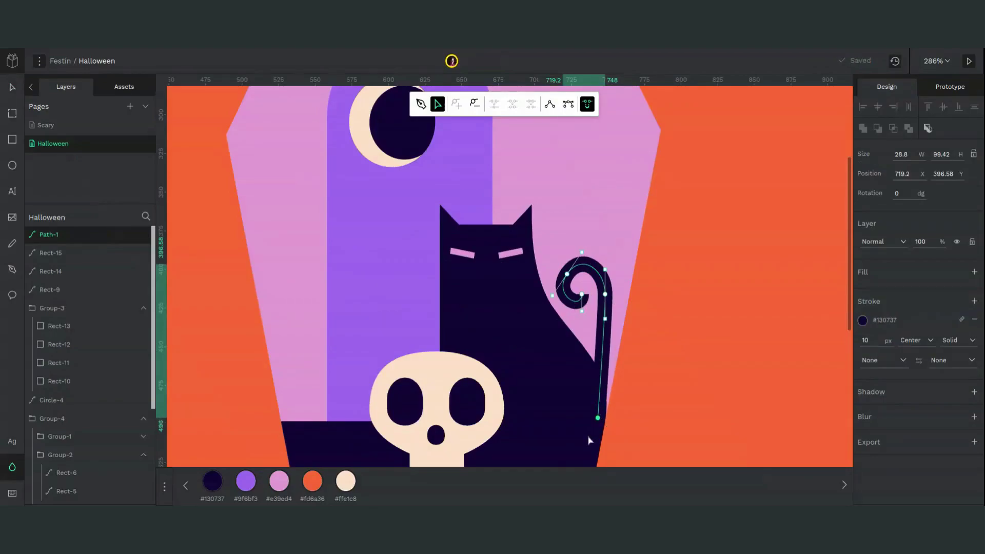
- Make the tail's base a curve point and move the upper curl points 12 right and 10 up
left_click(568, 103)
left_click_drag(613, 331, 518, 229)
key("shift+Right")
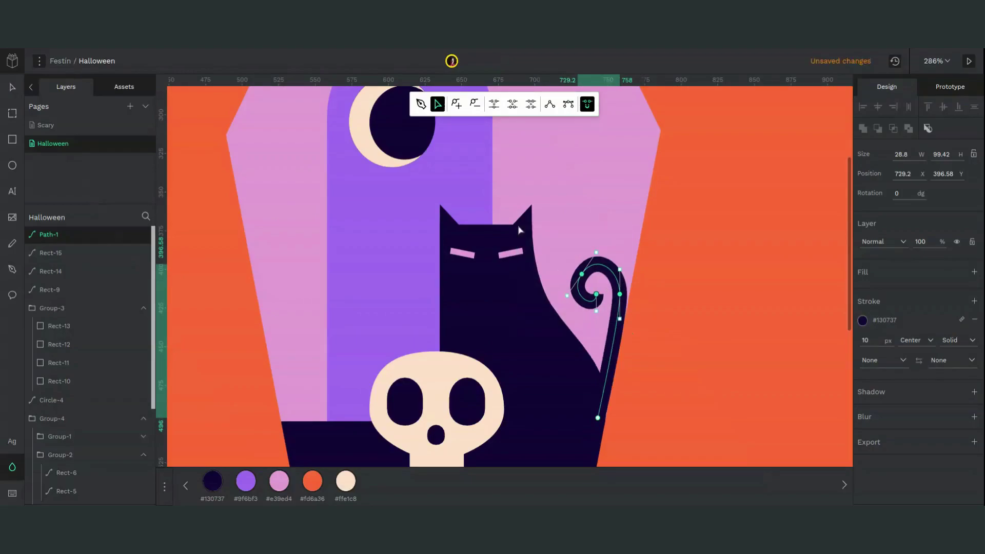
key("shift+Up")
key("Right")
key("Right")
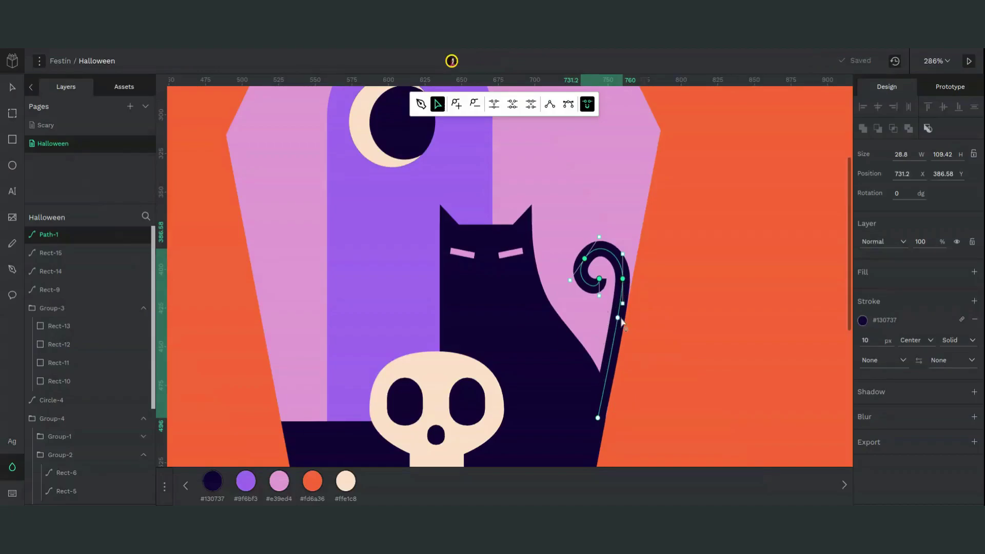
- Change the point type of the tail's base and raise it slightly, making the tail about 104 high
left_click(598, 419)
left_click(568, 103)
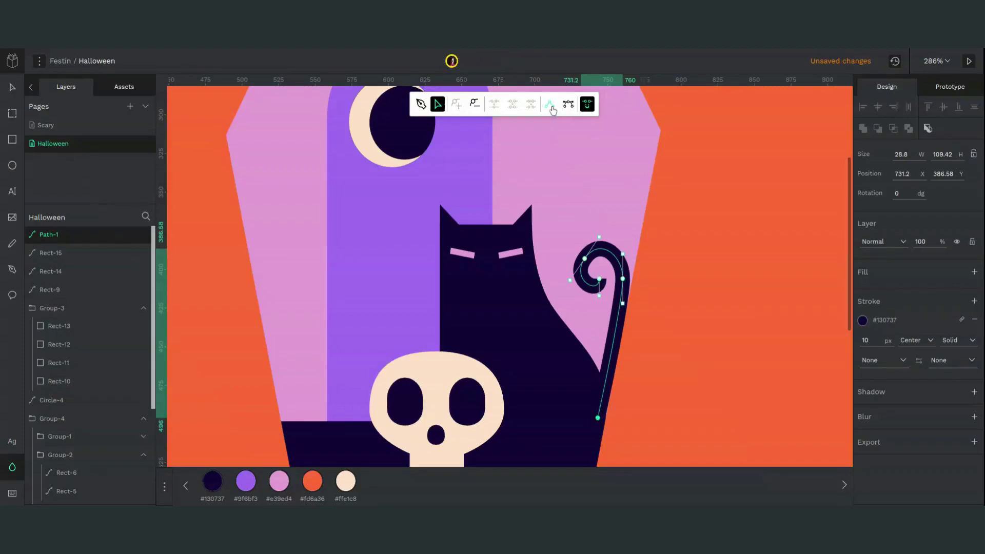
left_click(550, 109)
left_click(565, 109)
key("Escape")
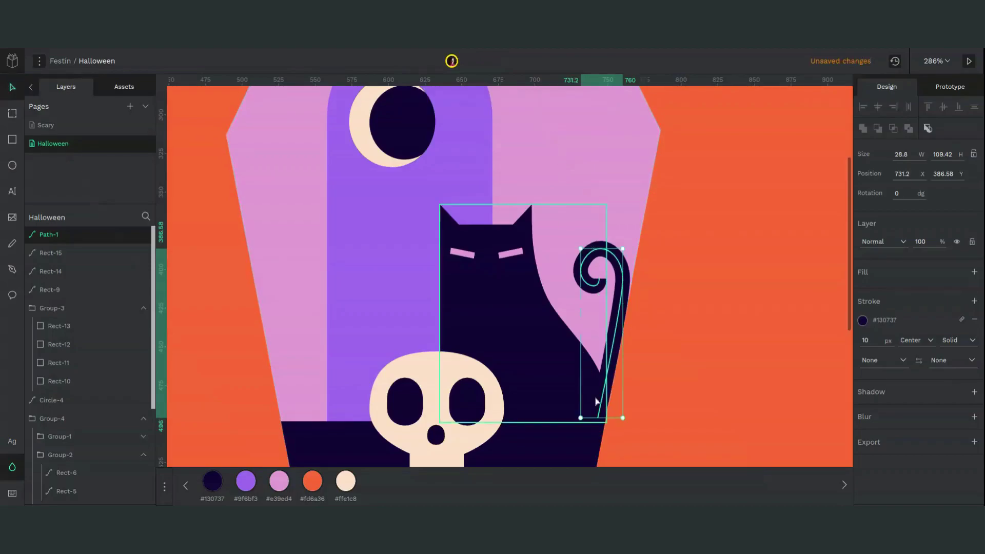
key("Return")
mouse_move(597, 419)
left_mouse_down()
mouse_move(594, 427)
mouse_move(592, 408)
mouse_move(637, 377)
mouse_move(604, 386)
mouse_move(601, 411)
left_mouse_up()
key("Escape")
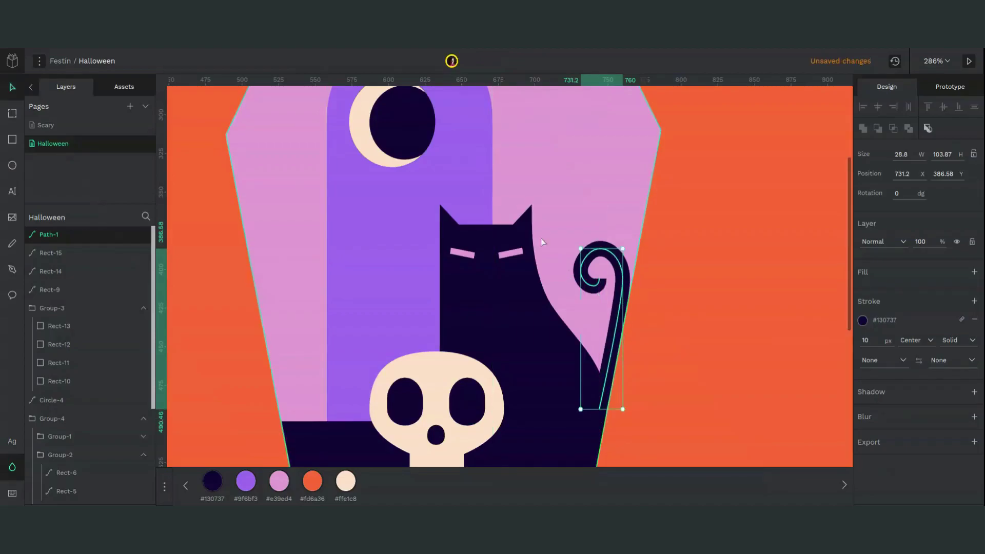
- Add a curve point midway along the tail's stem and shift it toward the cat to bend the stem
double_click(618, 351)
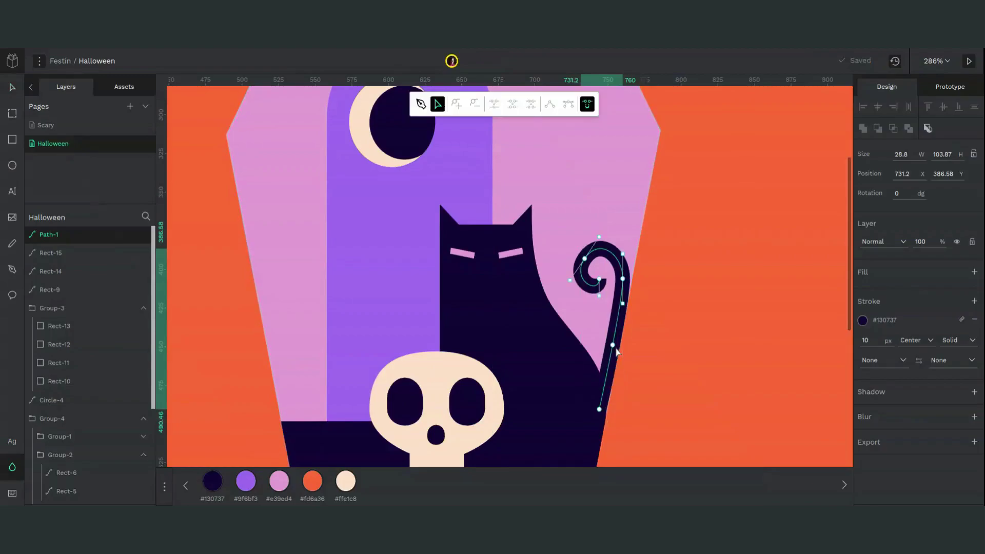
double_click(613, 346)
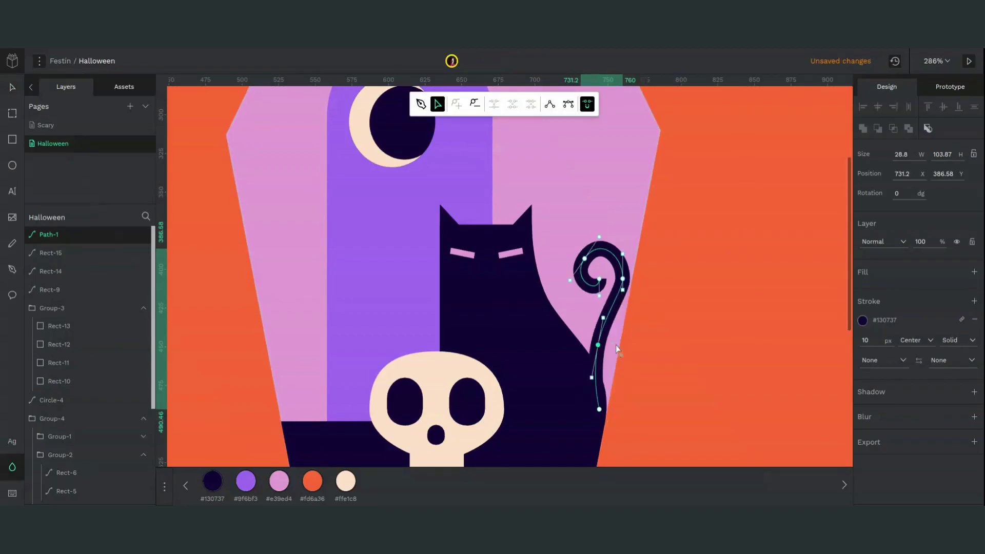
key("Right")
key("Right")
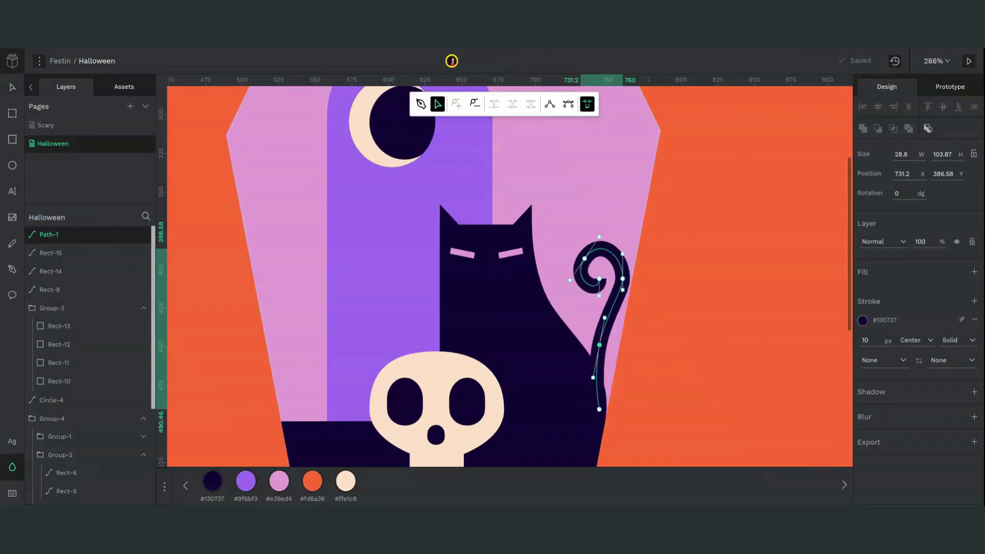
- Widen the tail's outer bend with its handle and raise the inner curl points, making the tail about 29 × 109
left_click(623, 279)
left_click_drag(624, 254, 637, 252)
left_click(626, 259)
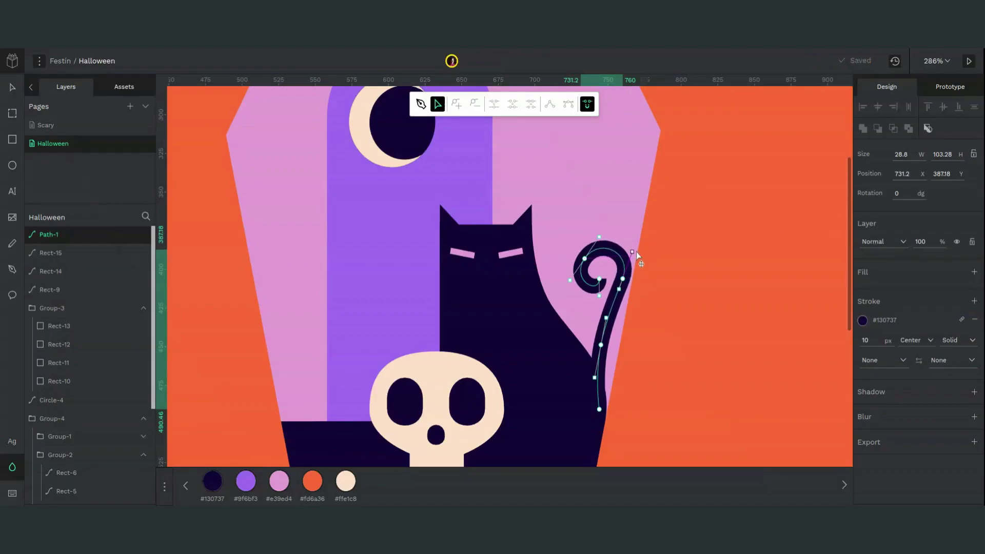
left_click_drag(603, 278, 587, 252)
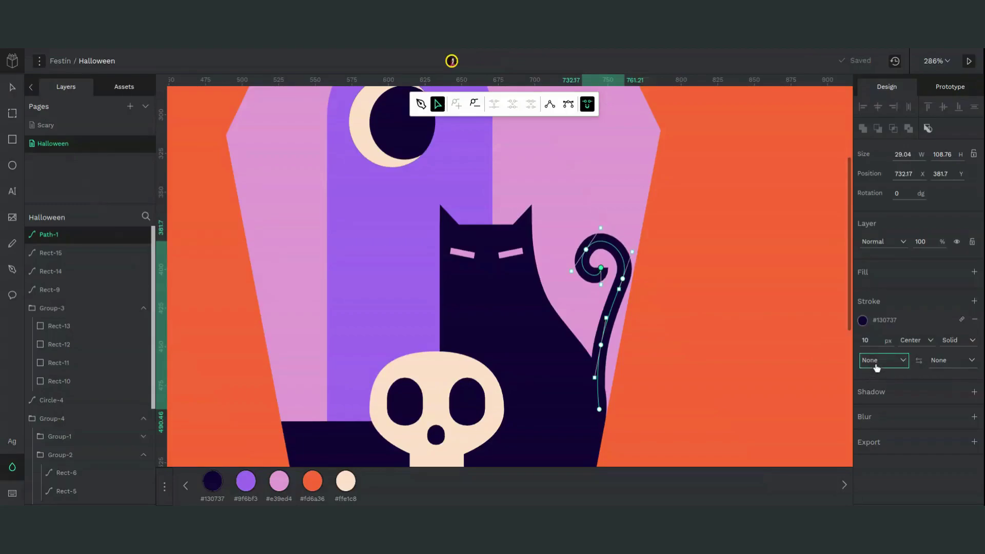
- Give the tail's curled end a Round stroke cap
left_click(875, 361)
left_click(887, 470)
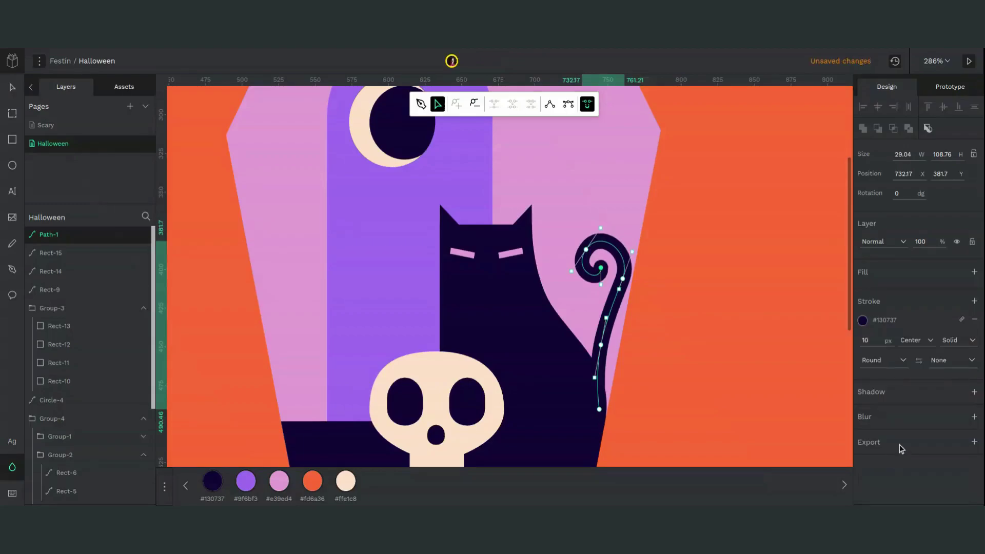
left_click(713, 356)
- Select all points along the cat body's back edge and move them 10 left
left_click(516, 303)
double_click(516, 304)
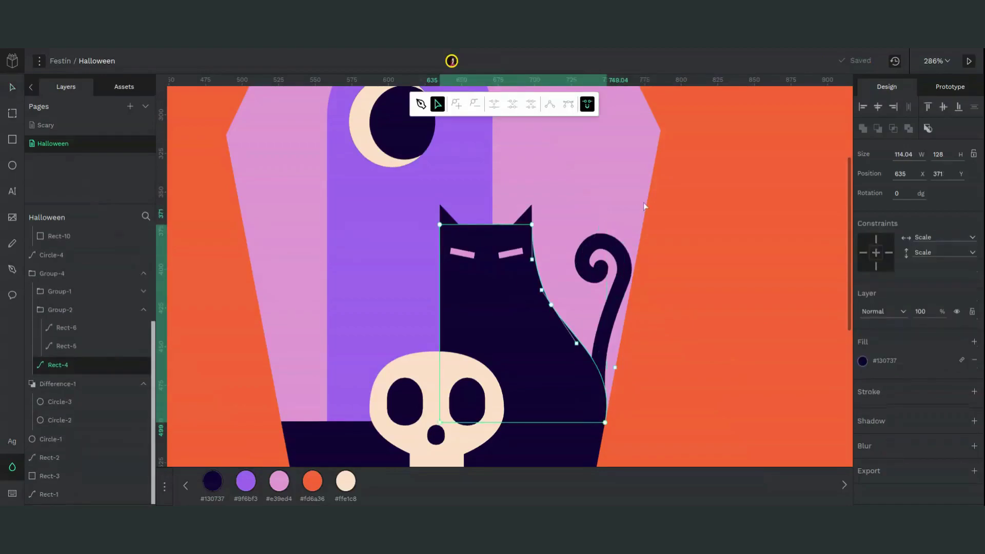
left_click_drag(644, 204, 508, 481)
key("shift+Left")
- Move the tail left to rejoin the body and rotate it 2.62 degrees, positioning it at X 722, Y 380
double_click(605, 343)
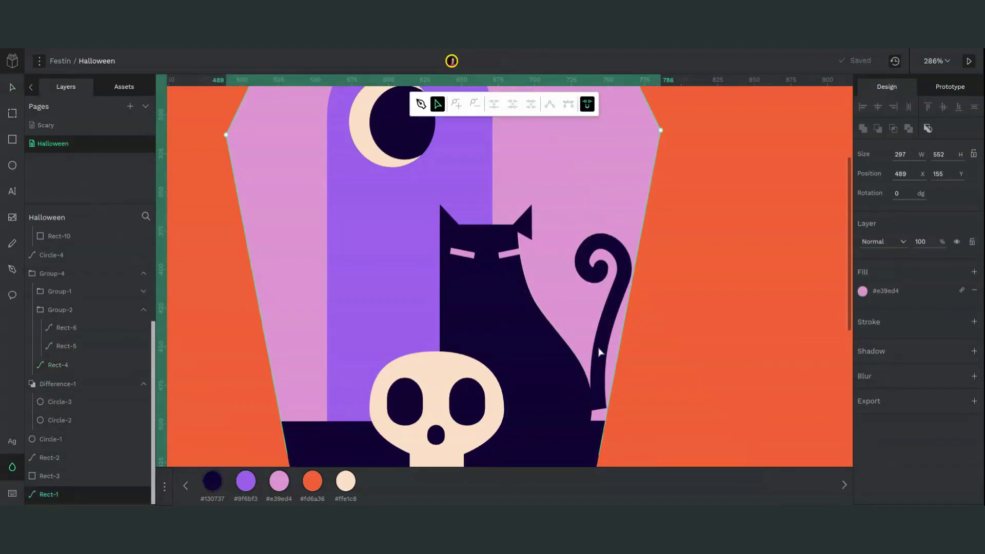
key("Escape")
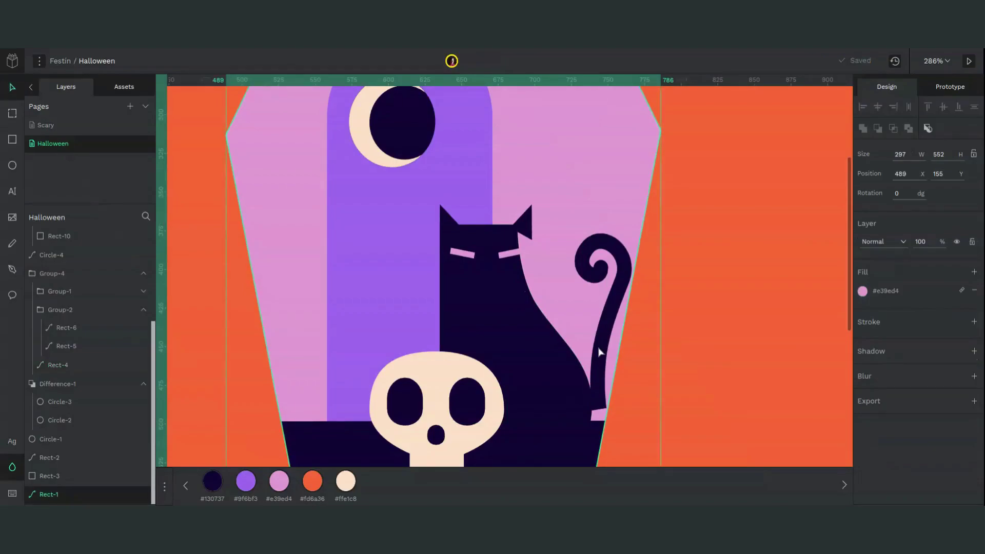
left_click(679, 348)
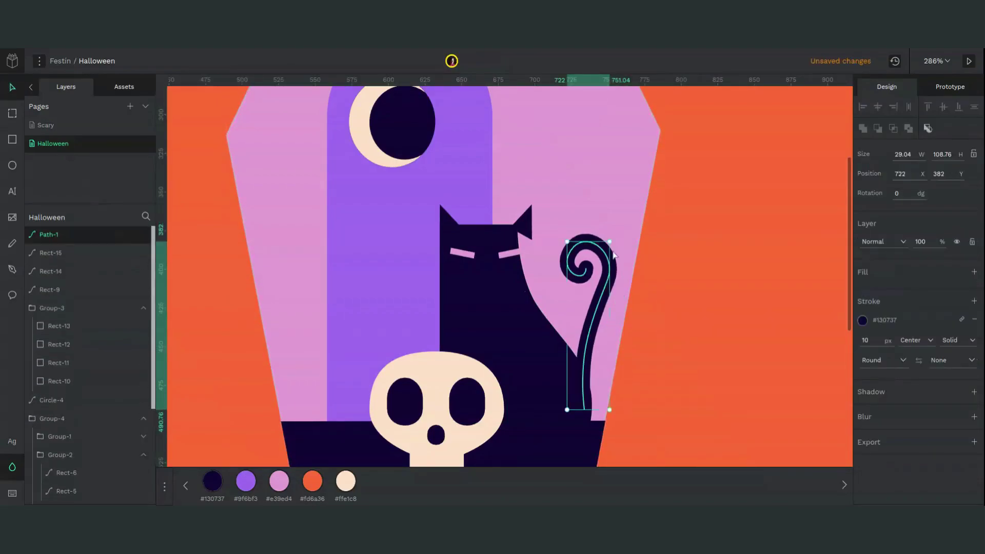
key("Right")
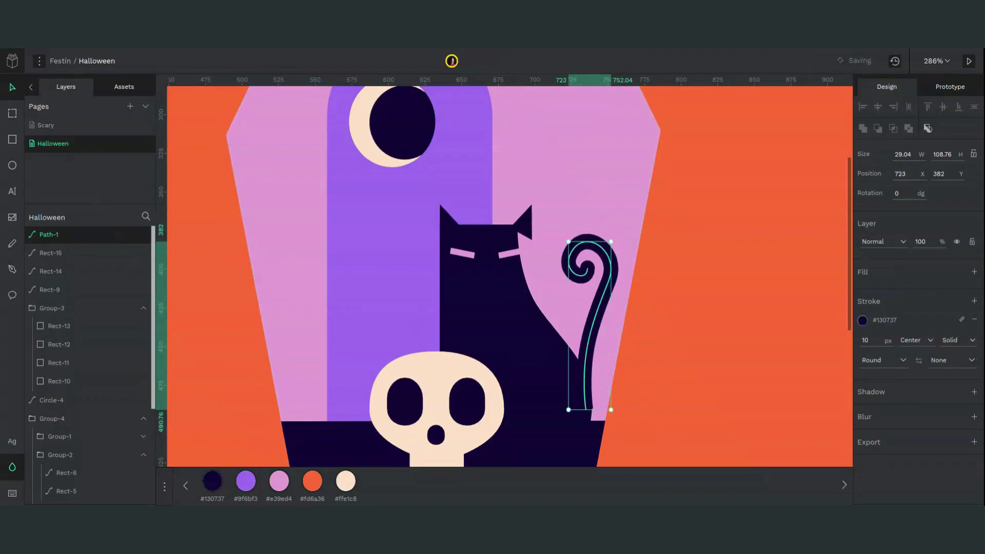
left_click_drag(616, 232, 623, 236)
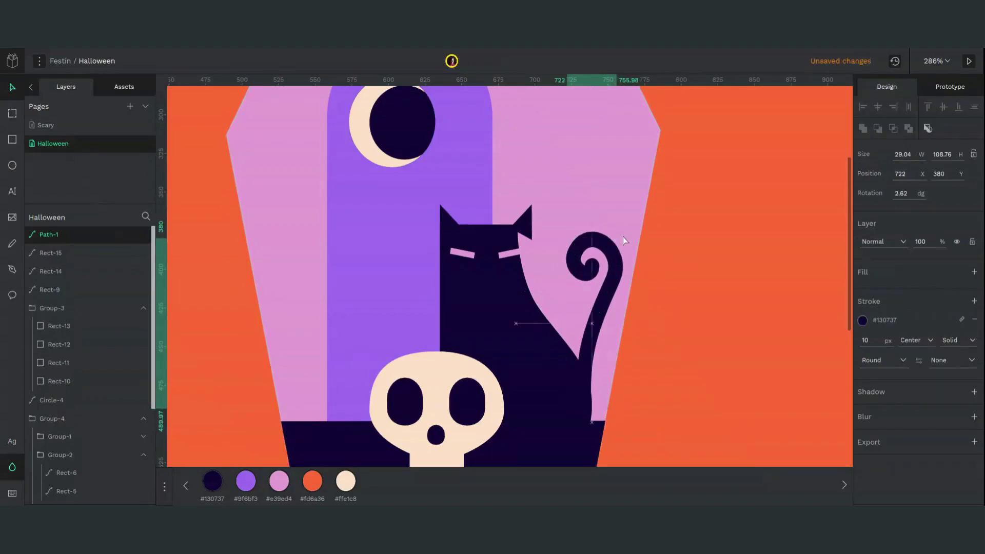
key("Up")
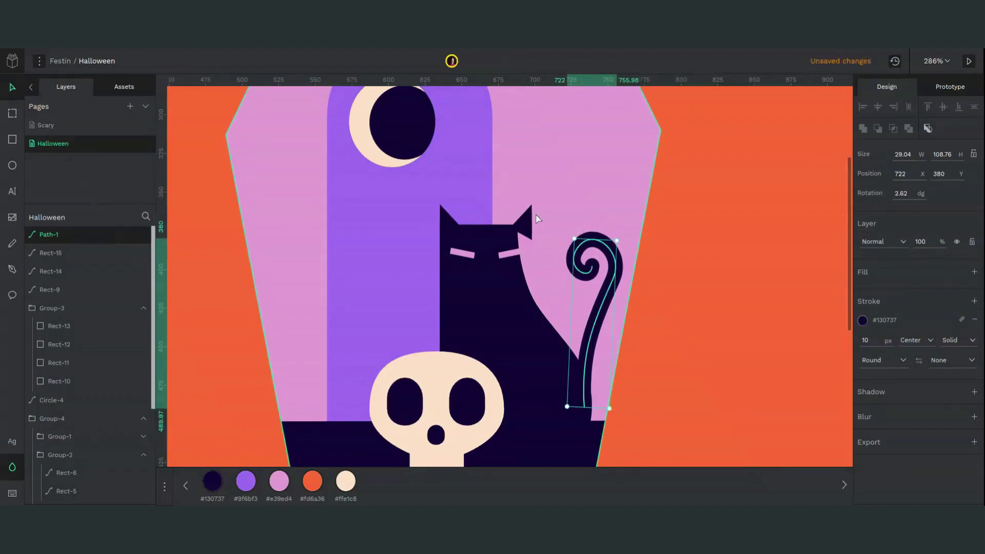
- Move the ear nearest the tail to X 673 and scale the cat's eyes proportionally to 42 wide
left_click(523, 225, "ctrl")
key("shift+Left")
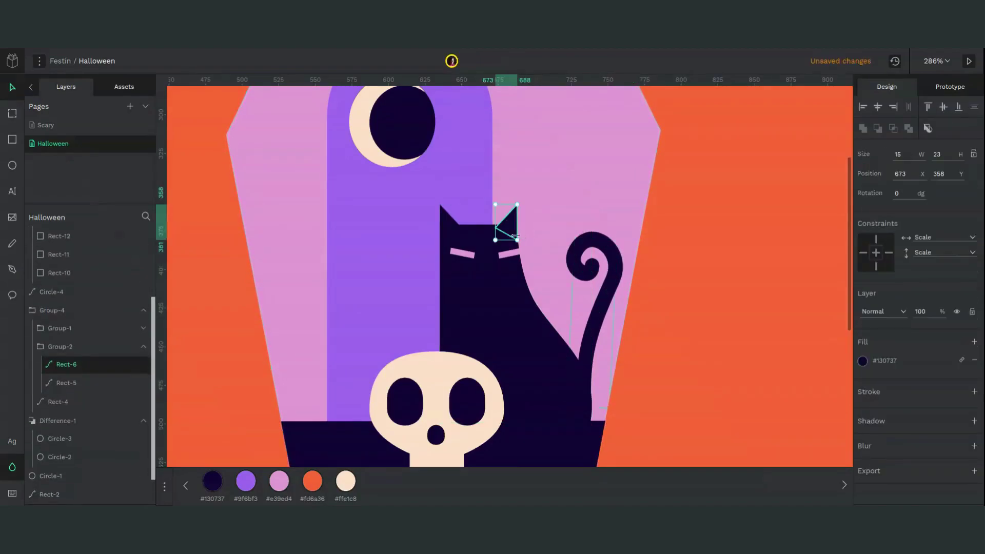
left_click(507, 258)
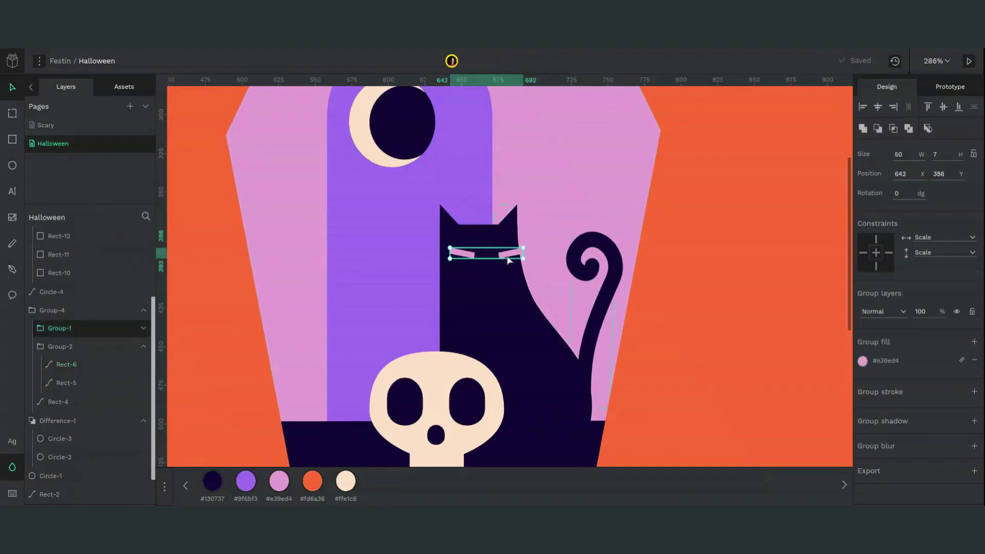
left_click(974, 155)
left_click(916, 156)
type("40")
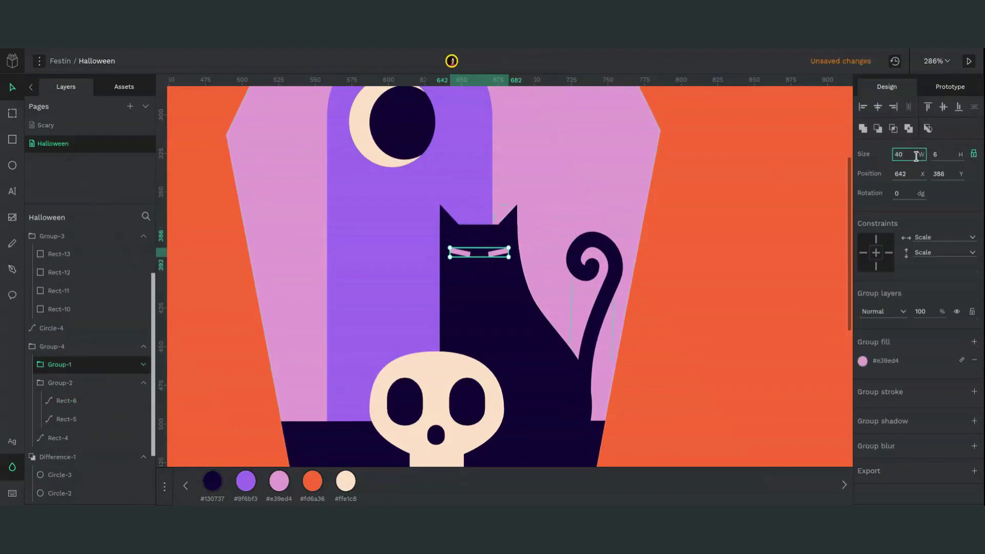
key("Up")
key("Up")
key("Return")
- Position the cat's eyes higher on the head at X 641, Y 378
key("Left")
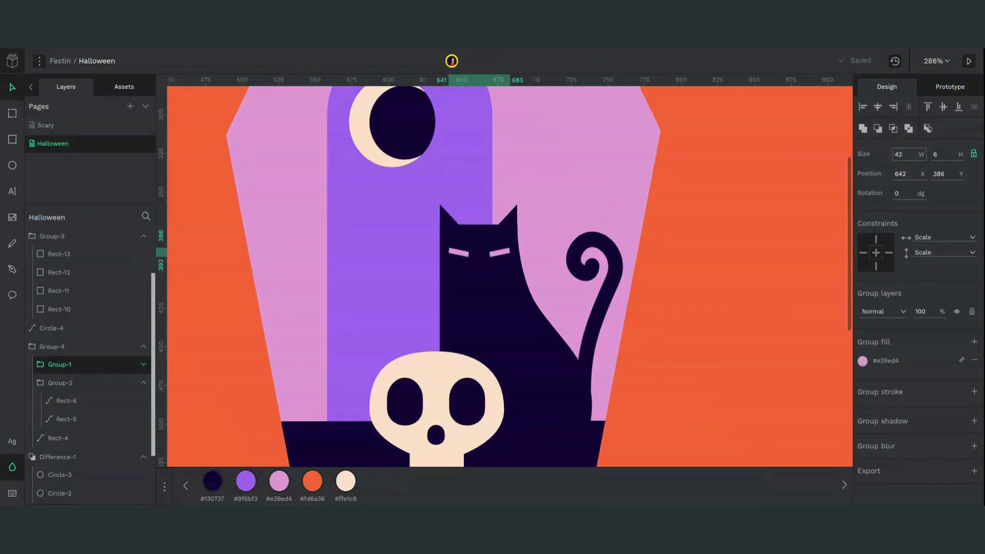
key("shift+Up")
key("Down")
key("Down")
key("Down")
key("Down")
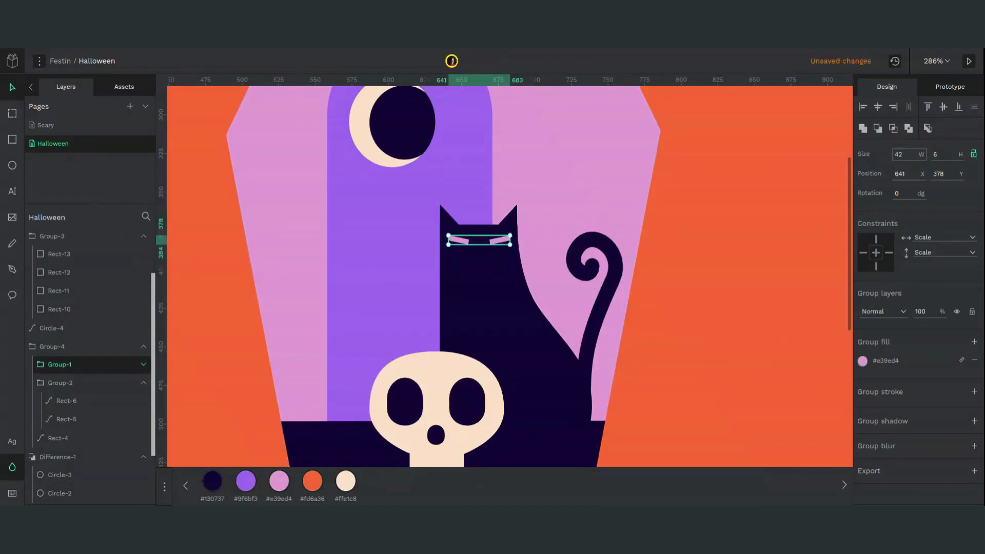
- Examine the cat, skull and one-eyed figure up close and in the context of the whole coffin
left_click(614, 411)
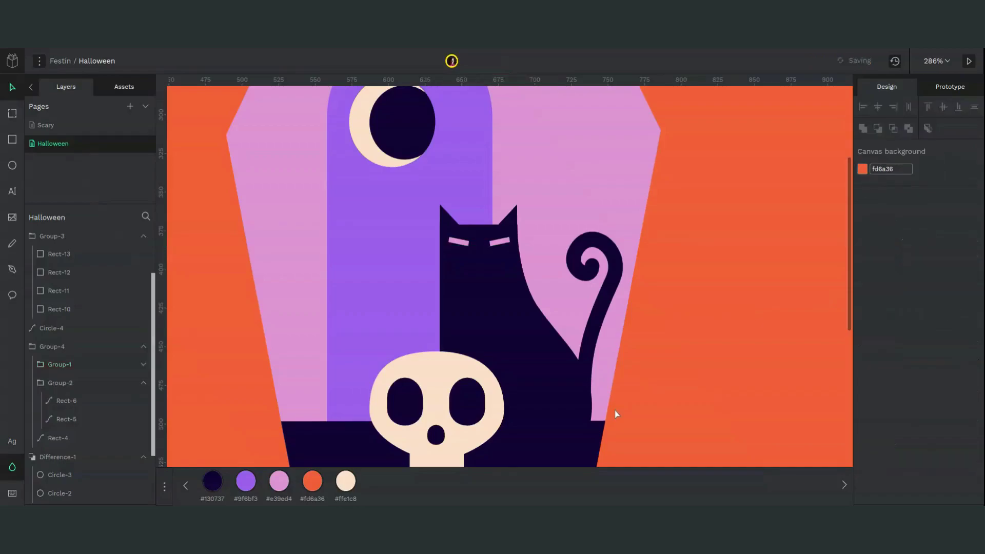
scroll(614, 410, "left", 2)
scroll(615, 411, "down", 1)
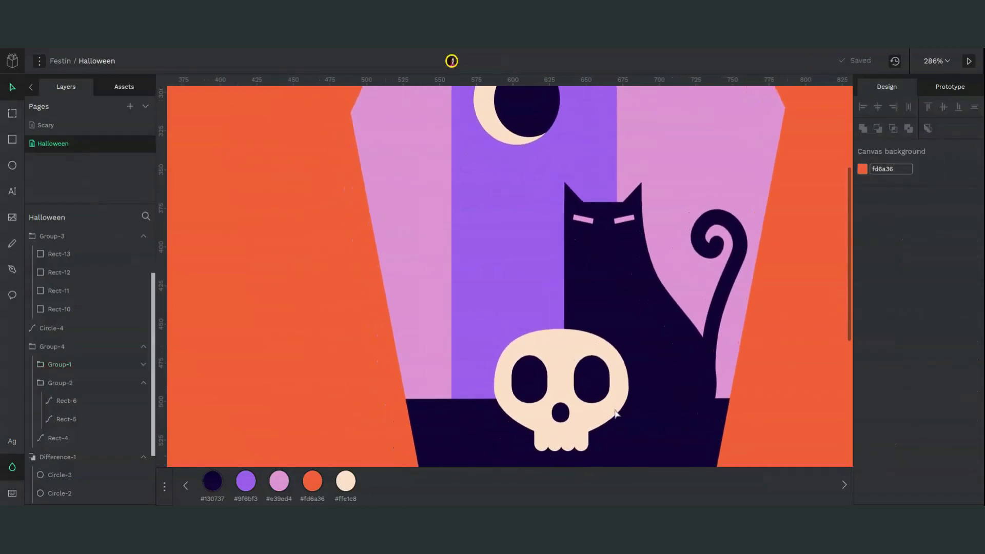
scroll(614, 413, "up", 3)
scroll(616, 413, "right", 2)
scroll(615, 413, "up", 3)
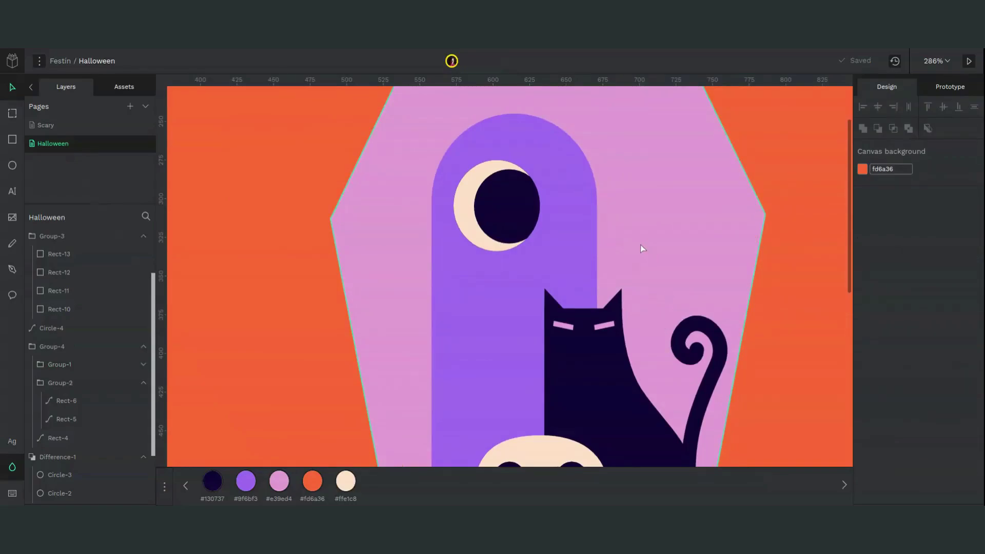
key("minus")
key("minus")
key("minus")
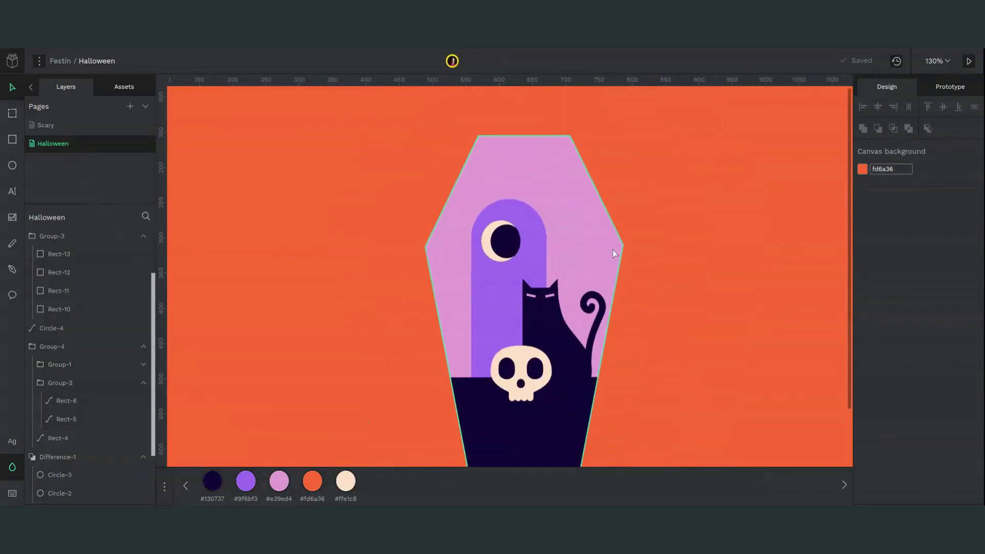
- Draw a 100 by 100 circle beside the one-eyed figure and place copies of it alongside and diagonally below
key("e")
left_click(564, 234)
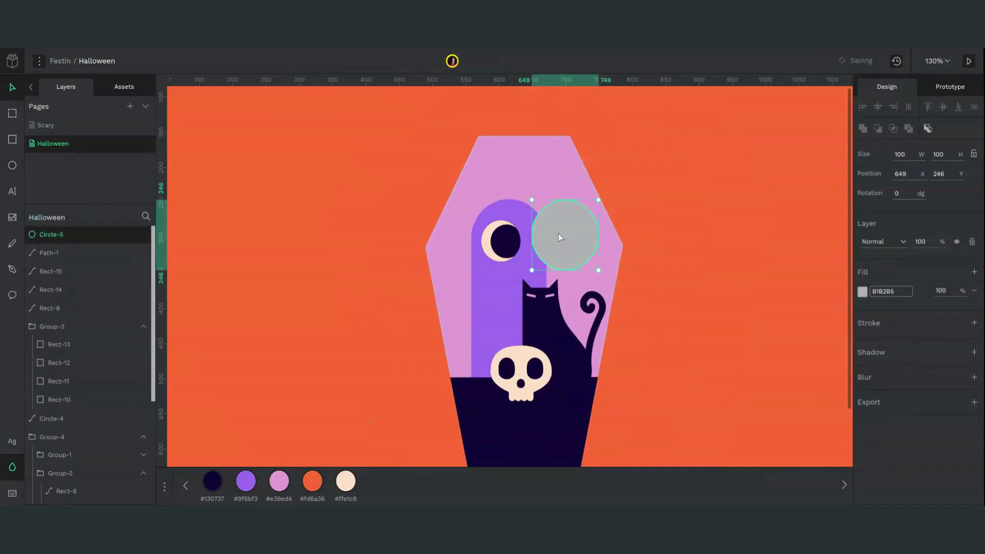
left_click_drag(558, 233, 575, 304)
left_click(571, 235, "shift")
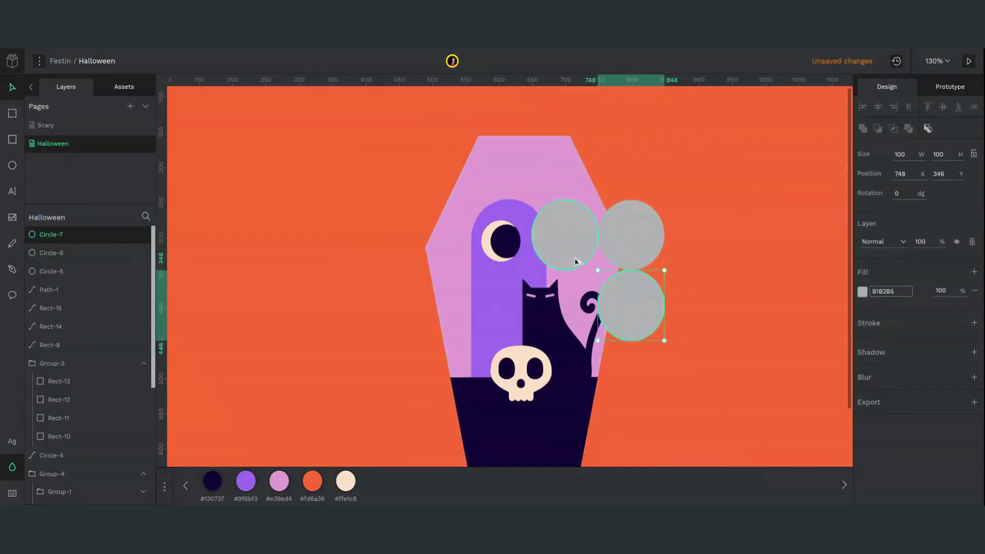
- Copy a circle into the empty grid corner and move the extra circle to the grid's centre at X 700, Y 297
left_click(575, 262, "shift")
left_click_drag(575, 262, 571, 327)
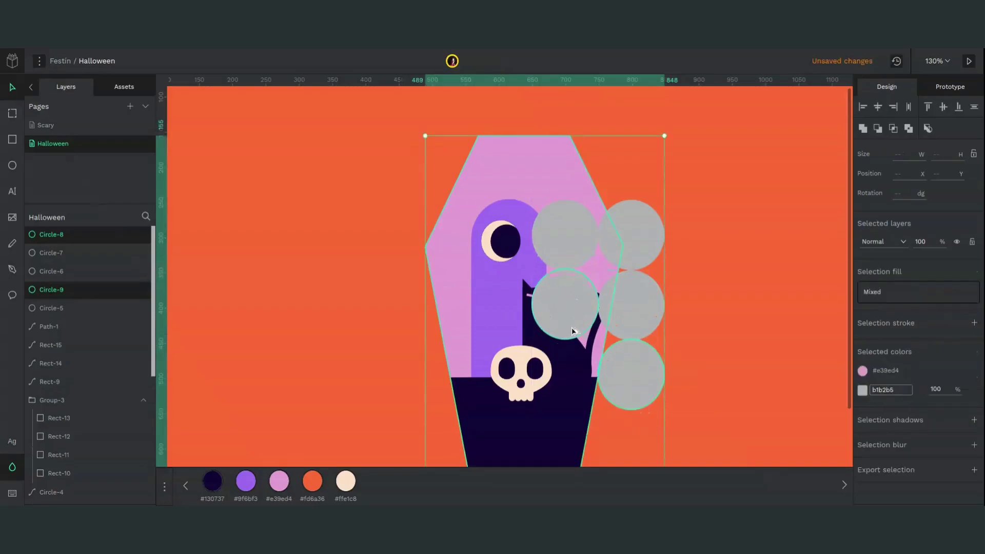
left_click(622, 374)
left_click_drag(622, 374, 598, 282)
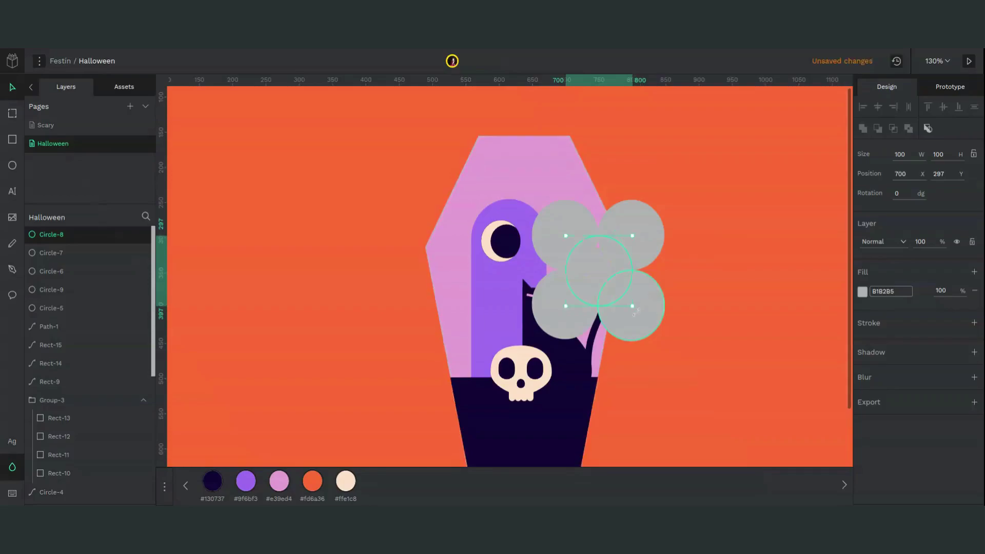
- Select the four outer circles and combine them with a Union
left_click(652, 314, "shift")
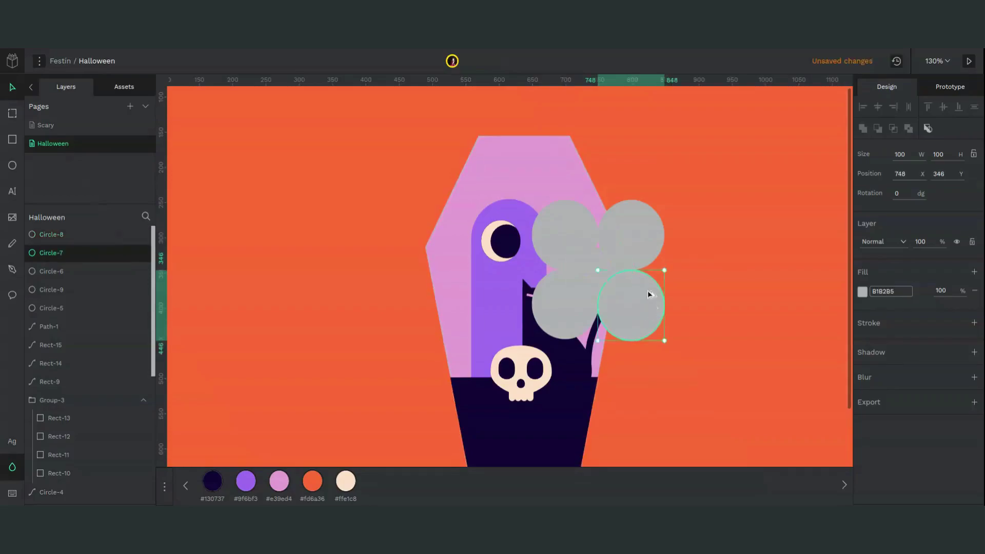
left_click(648, 242, "shift")
left_click(571, 278, "shift")
left_click(562, 314, "shift")
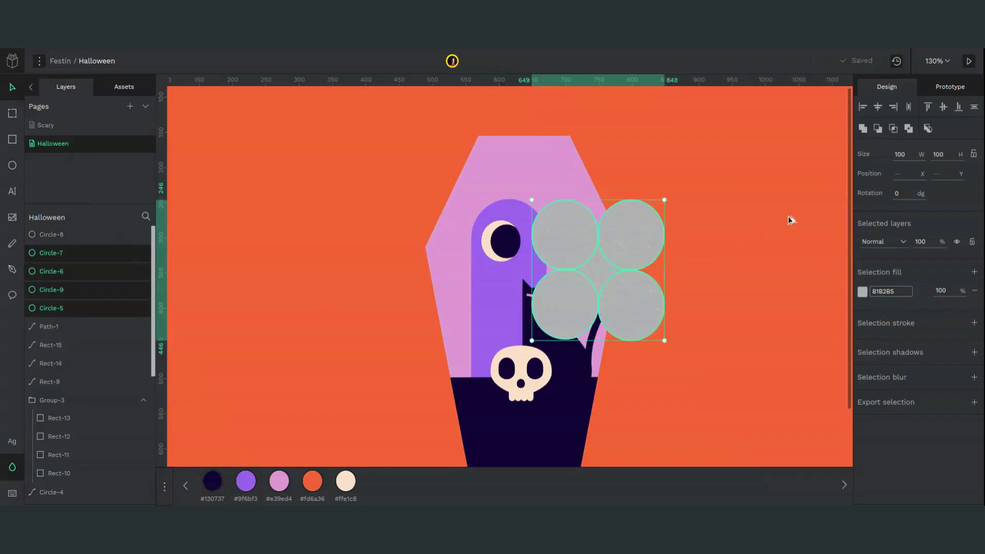
left_click(862, 129)
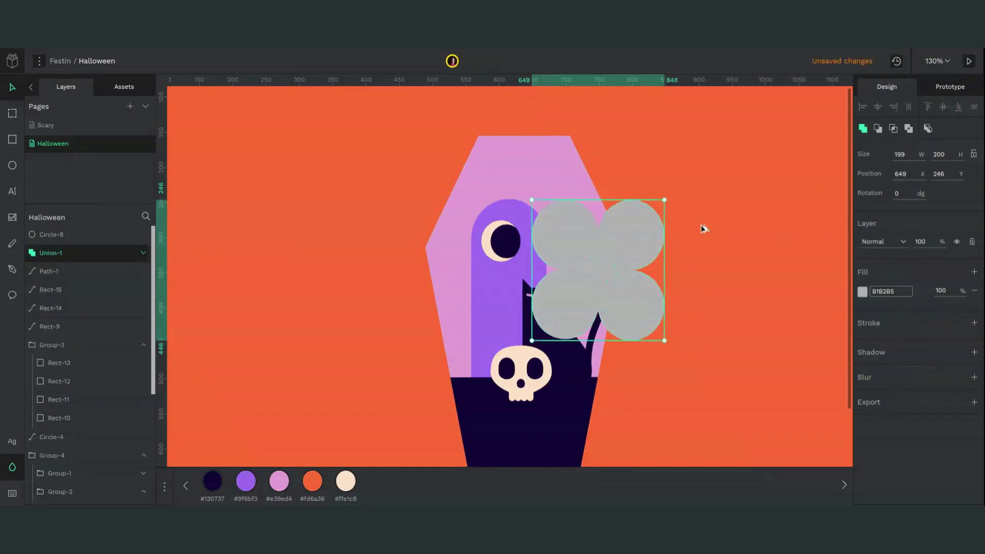
- Try an Intersection of the centre circle with the four-circle union, then undo it
left_click(594, 282, "shift")
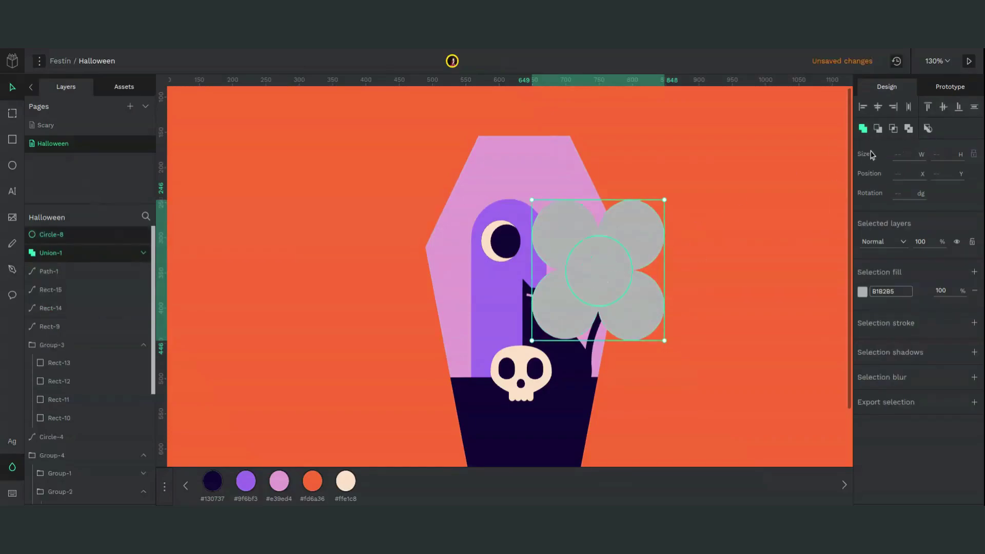
left_click(892, 129)
key("ctrl+z")
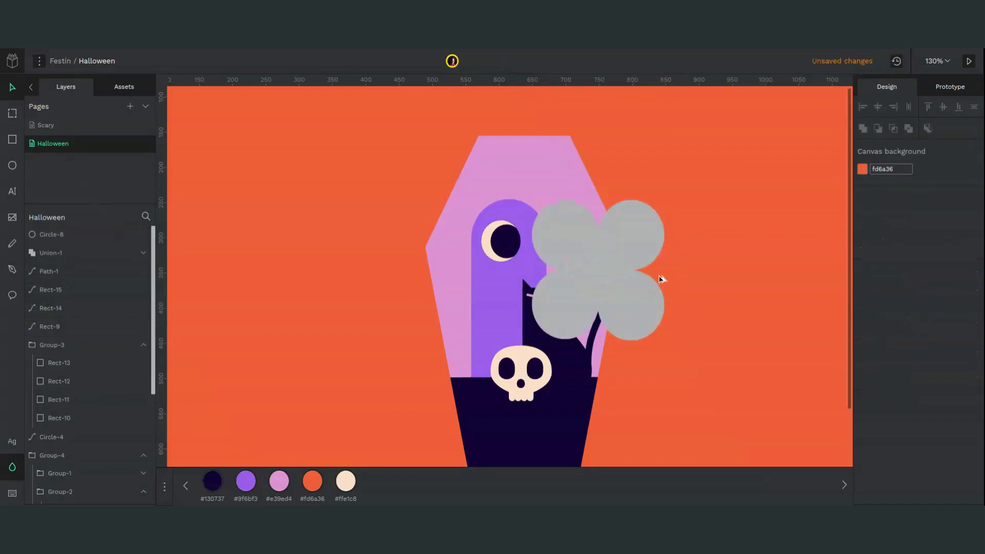
- Flatten the four-circle union, try an Intersection with the centre circle, then undo the Intersection
left_click(637, 252)
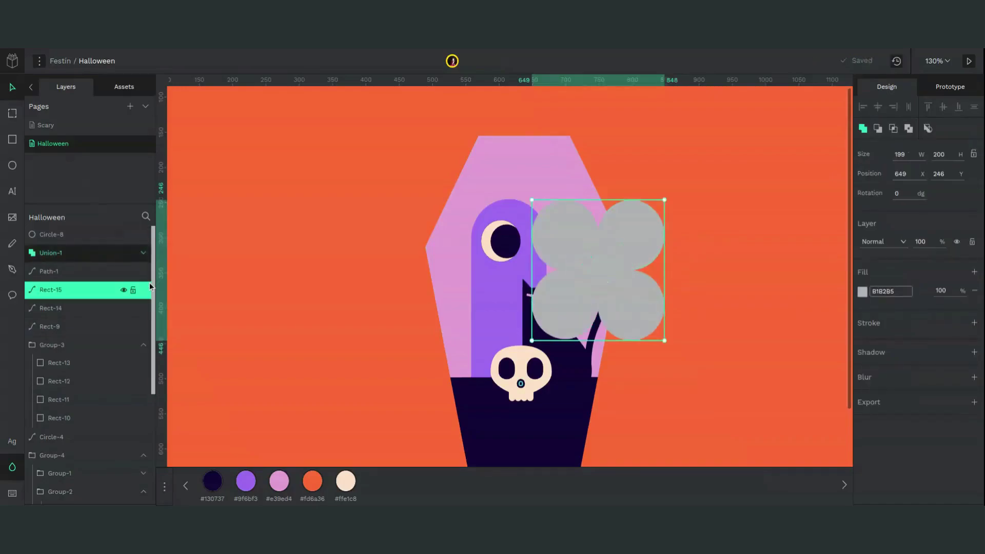
left_click(927, 129)
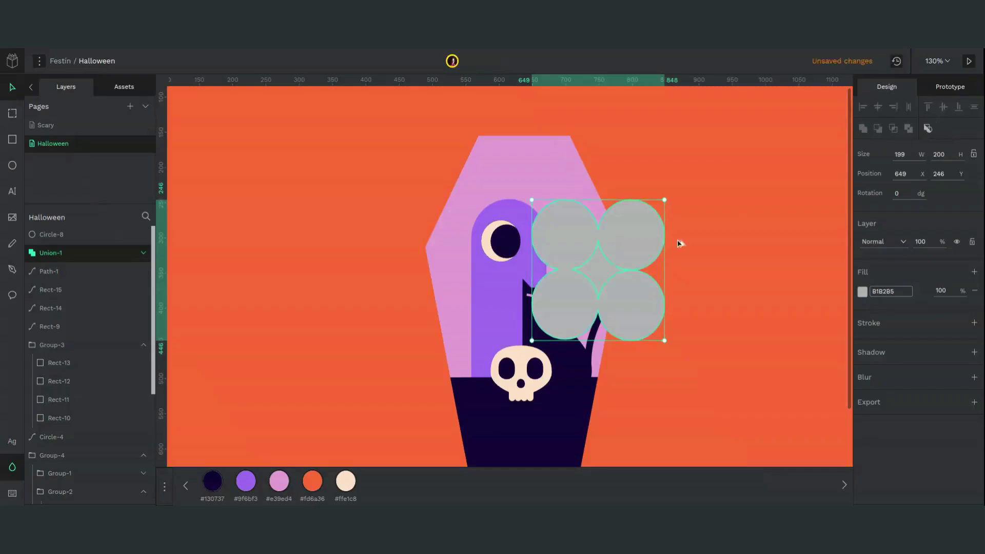
left_click(599, 275, "shift")
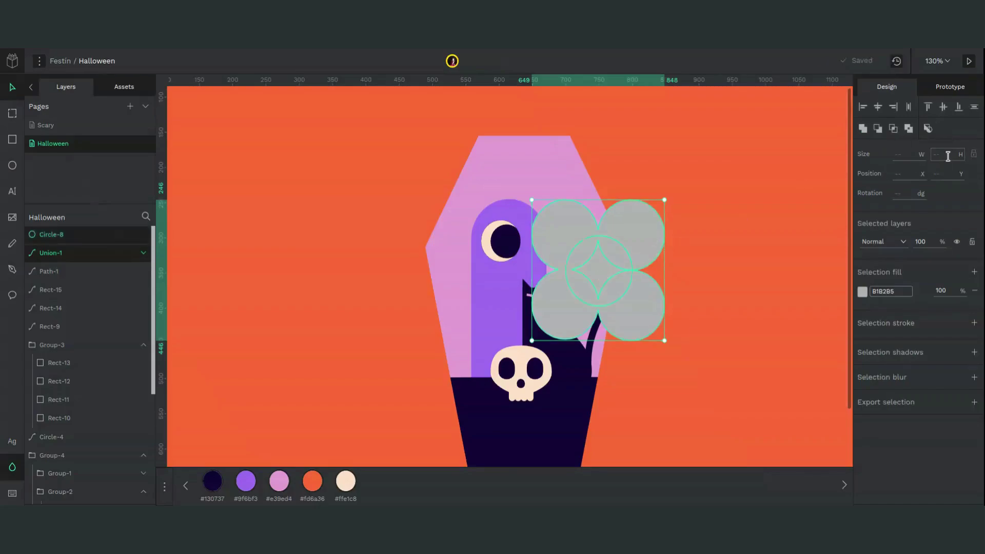
left_click(893, 129)
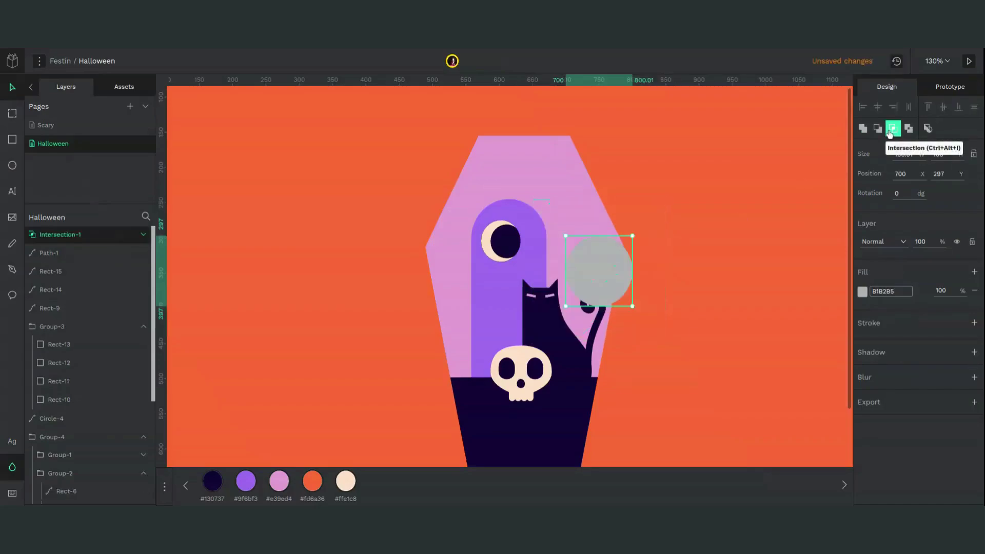
key("ctrl+z")
- Undo the flattening and the union to get the separate circles back
key("plus")
key("plus")
key("plus")
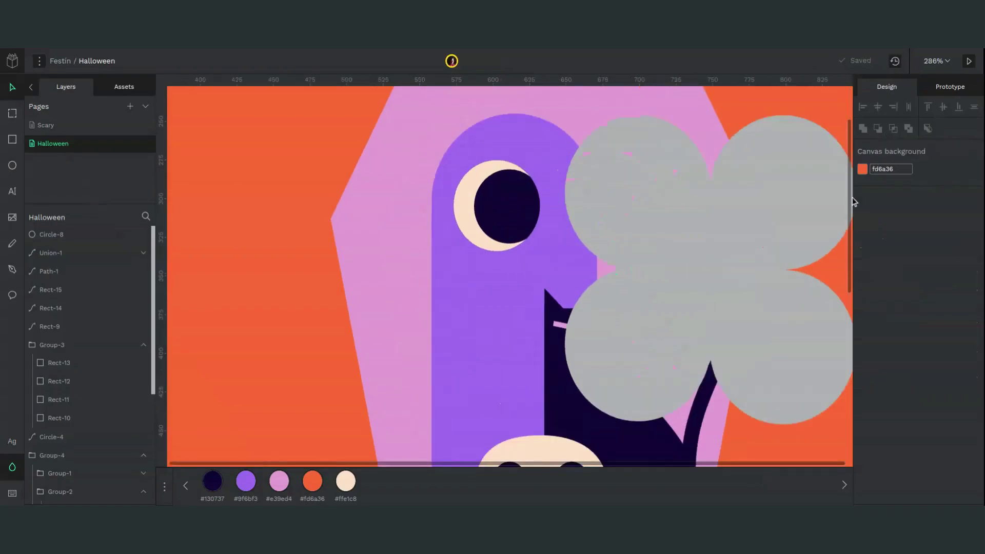
scroll(783, 260, "right", 2)
key("ctrl+z")
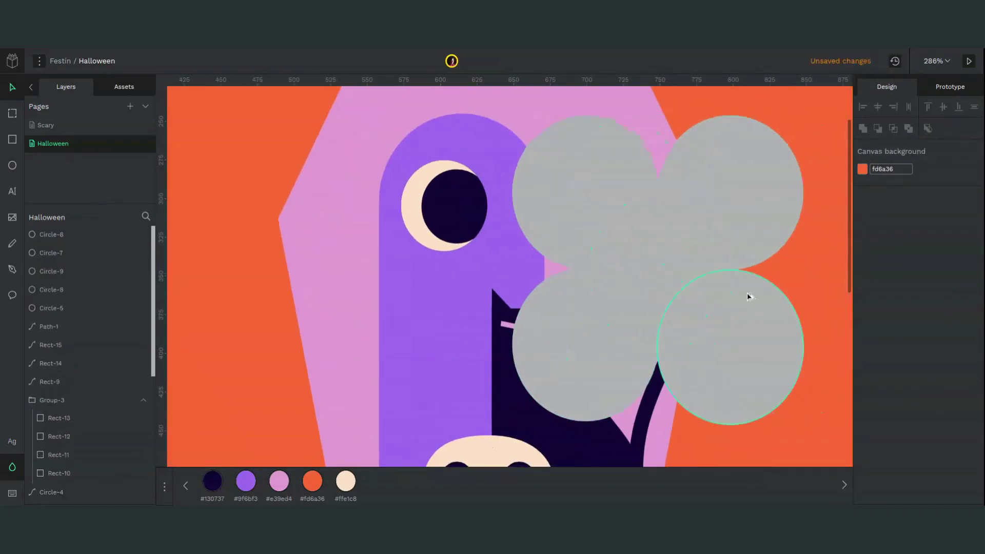
- Unite the four outer circles again and align the tops of the two lower circles inside the union
left_click(747, 277)
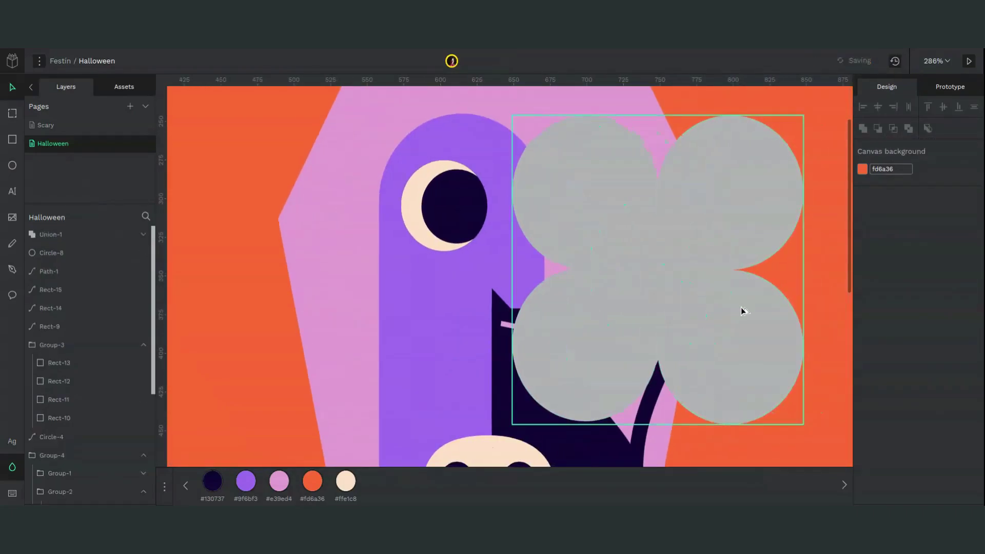
double_click(737, 330)
left_click(616, 348, "shift")
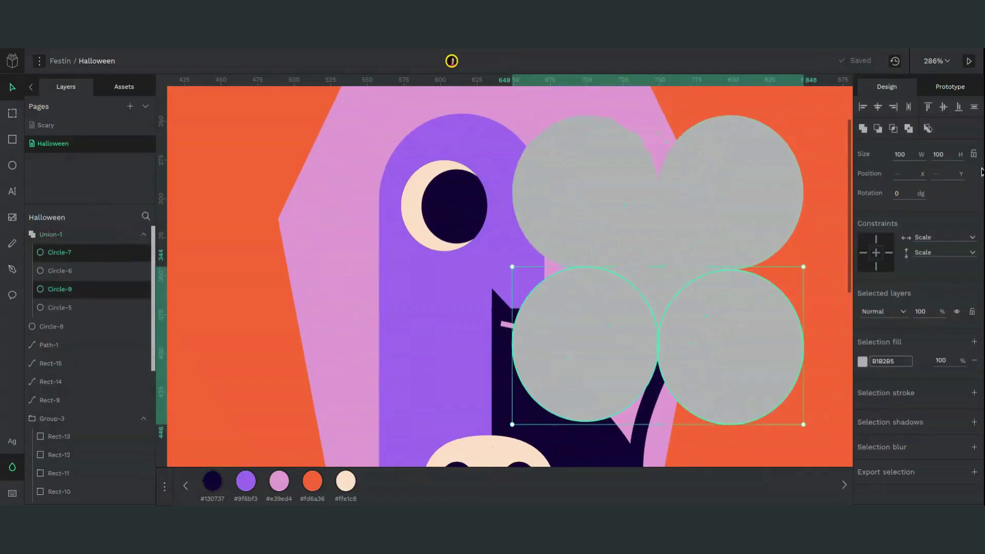
left_click(928, 107)
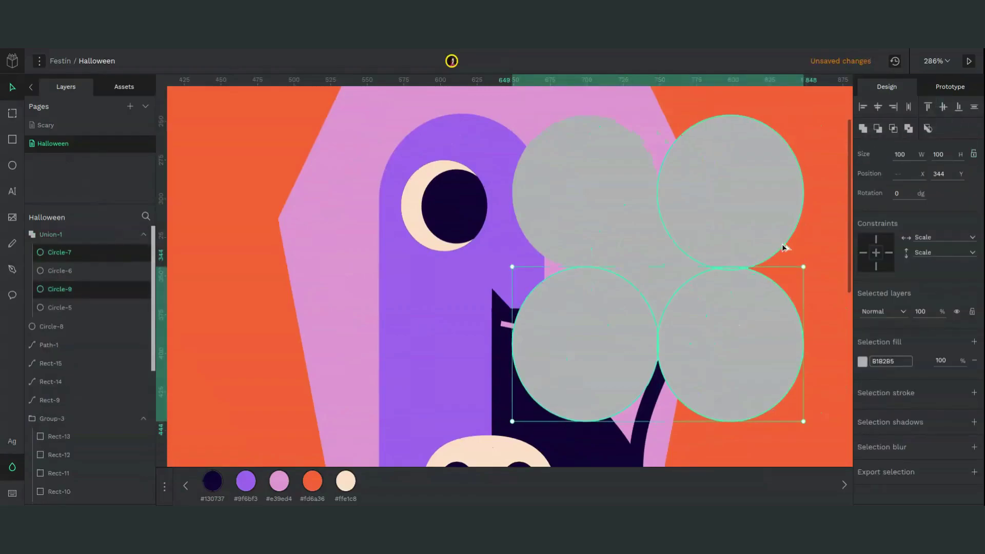
- Combine the four circles inside the group with a nested Union and flatten it into a single path
left_click(752, 199, "shift")
left_click(626, 231, "shift")
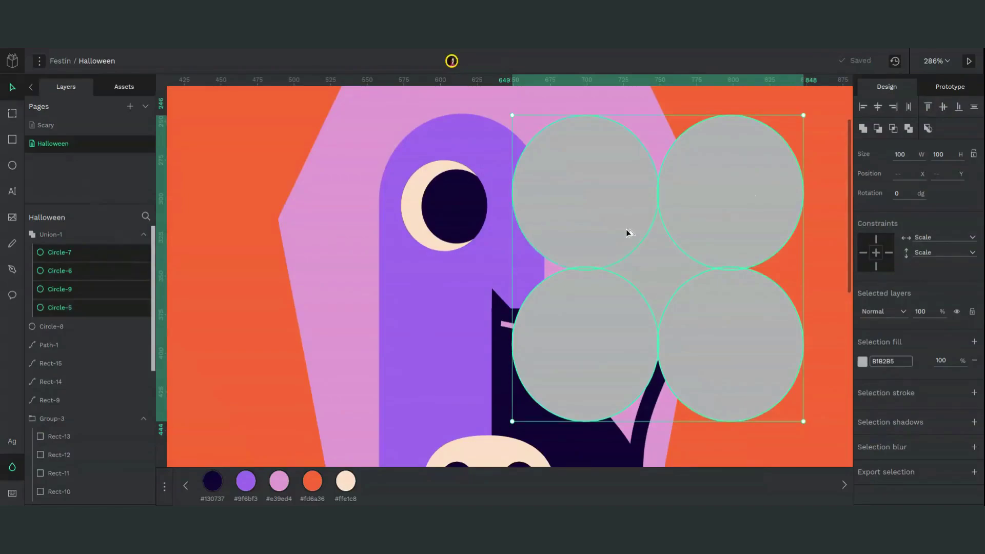
left_click(863, 128)
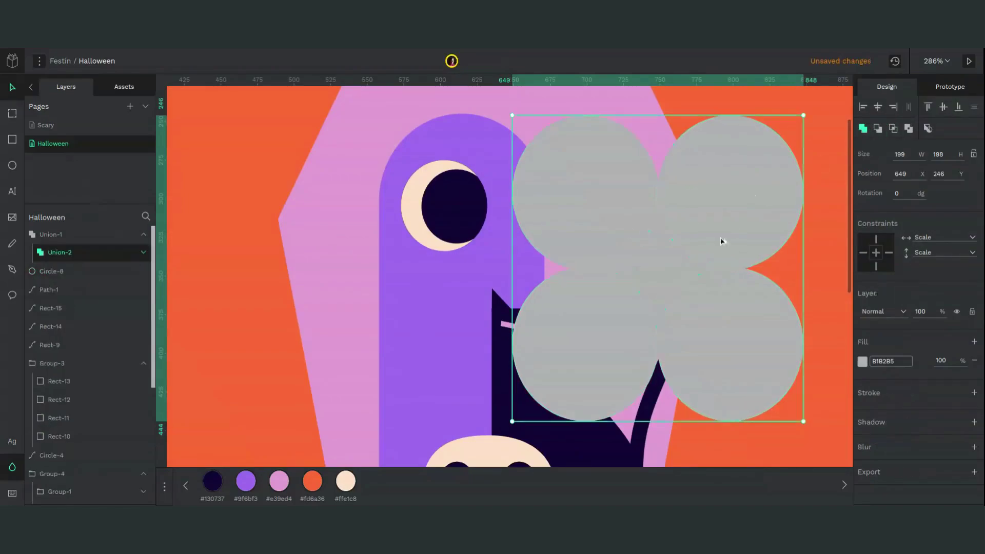
left_click(927, 128)
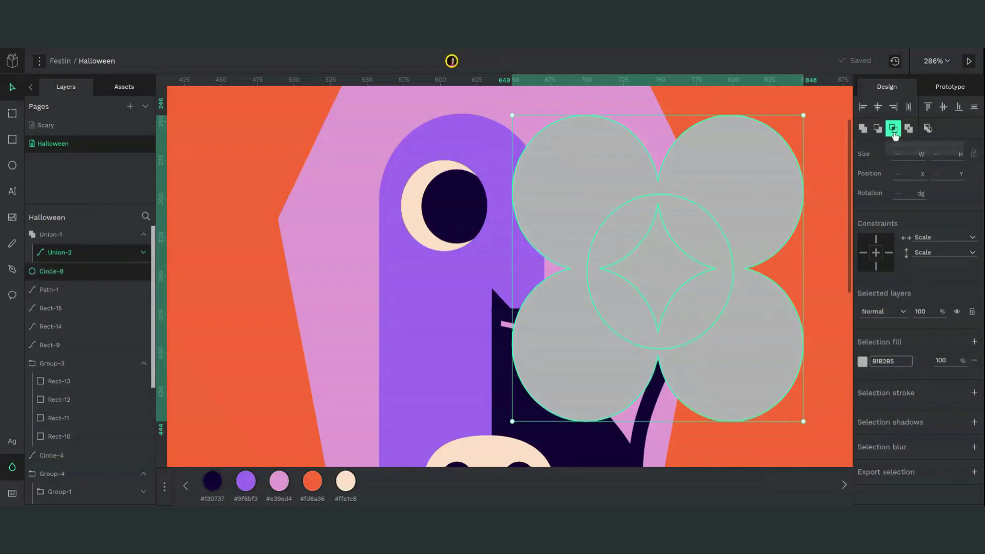
- Try an Intersection of the flattened shape with the centre circle and move the result aside, then undo both
left_click(893, 129)
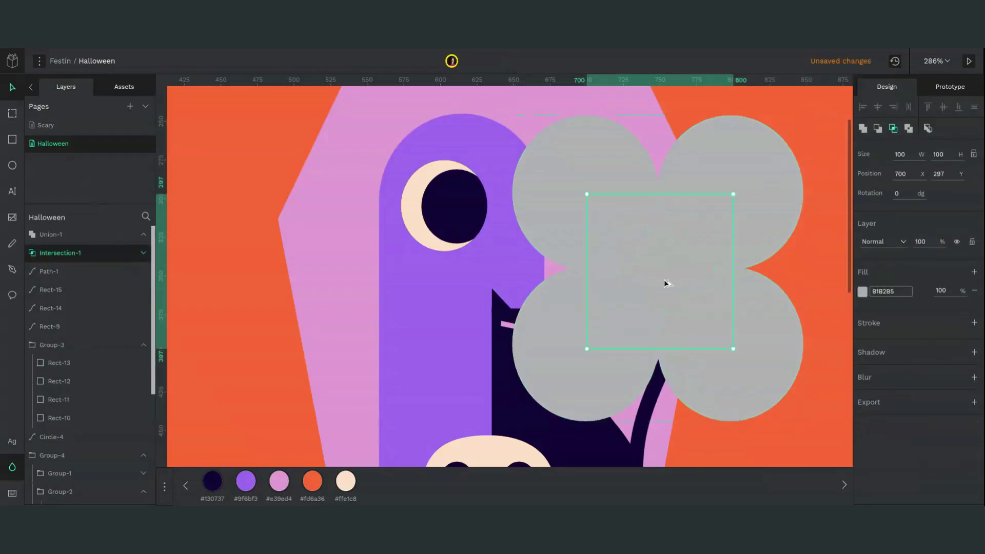
left_click_drag(664, 279, 499, 341)
key("ctrl+z")
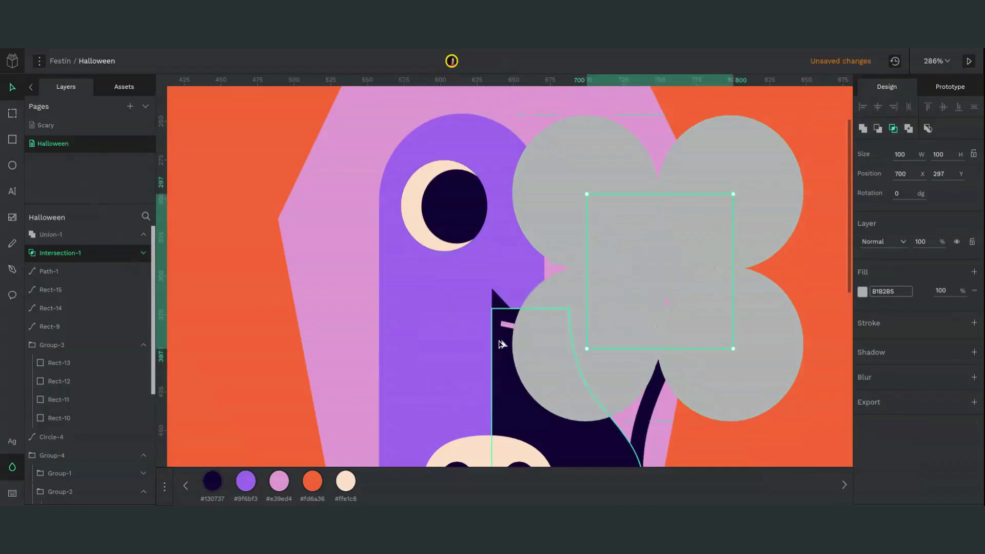
key("ctrl+z")
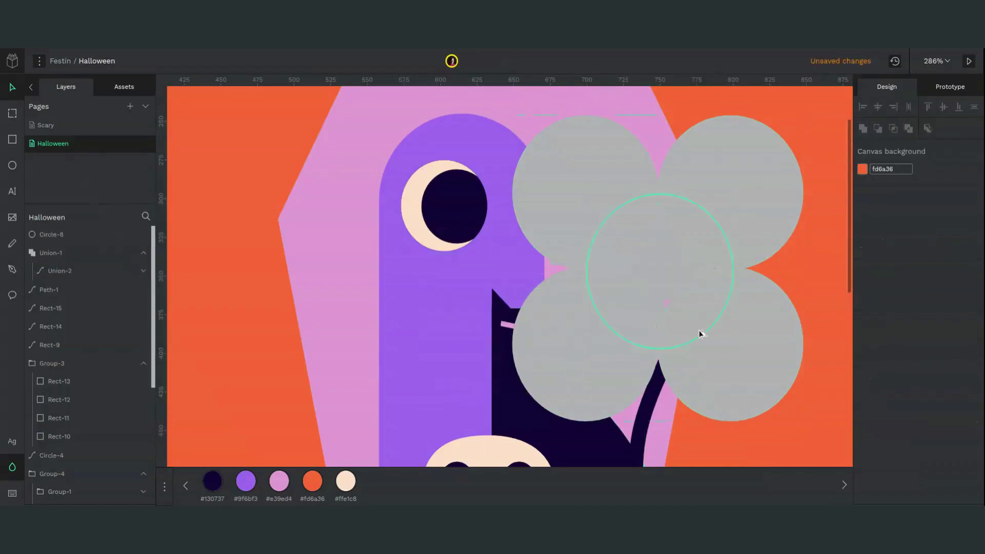
- Bring the outer union to the front, try an Intersection with the centre circle, then undo the Intersection
left_click(764, 363)
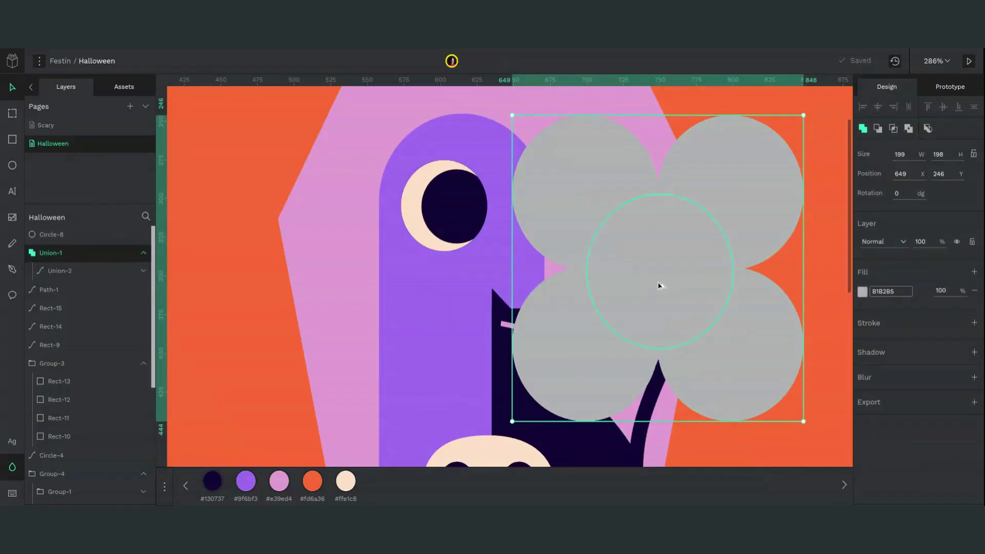
left_click(658, 285)
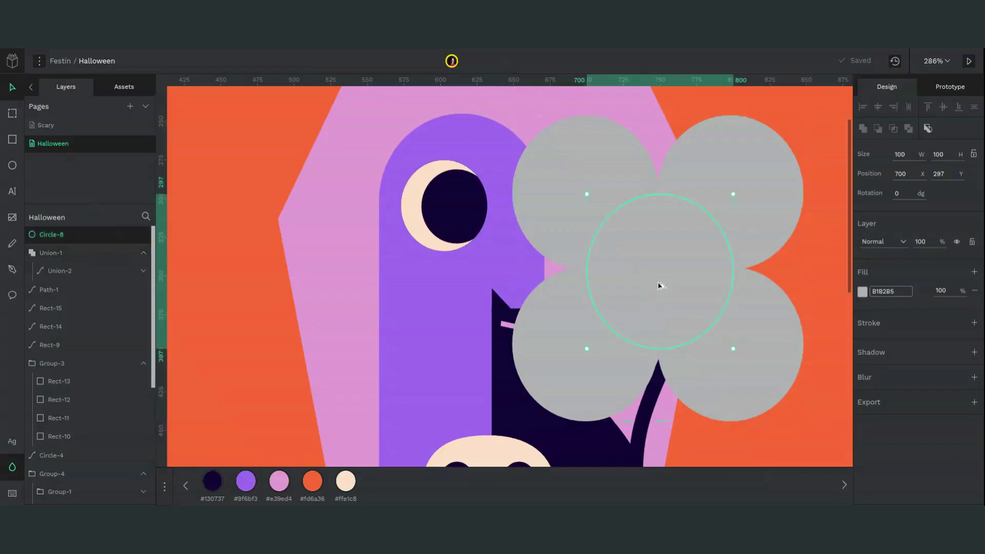
left_click(751, 195)
right_click(751, 195)
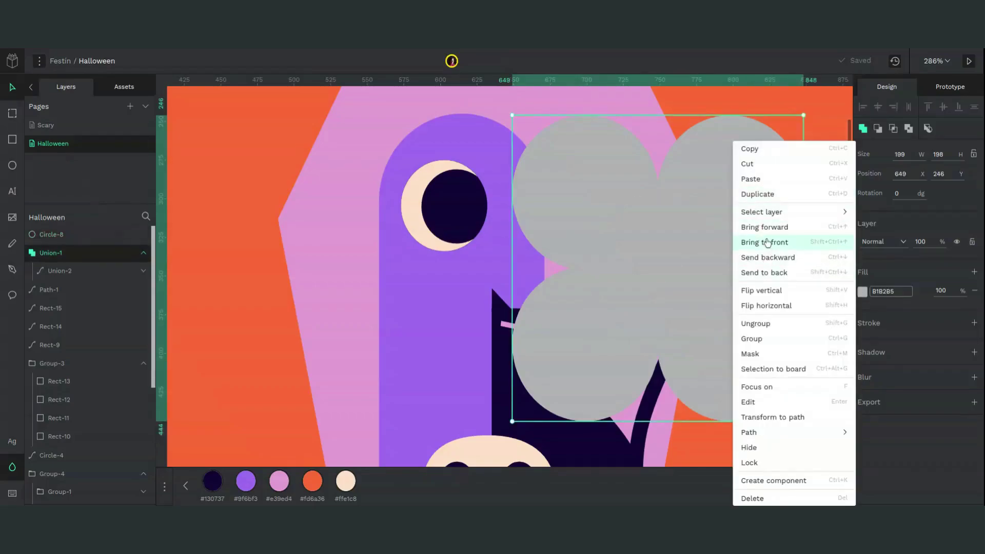
left_click(766, 242)
left_click(647, 276, "shift")
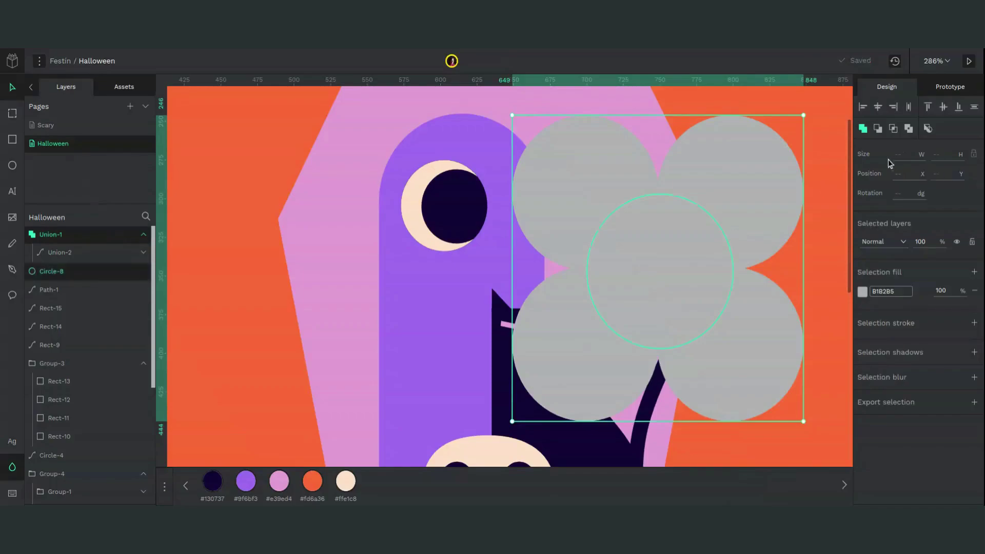
left_click(892, 128)
key("ctrl+z")
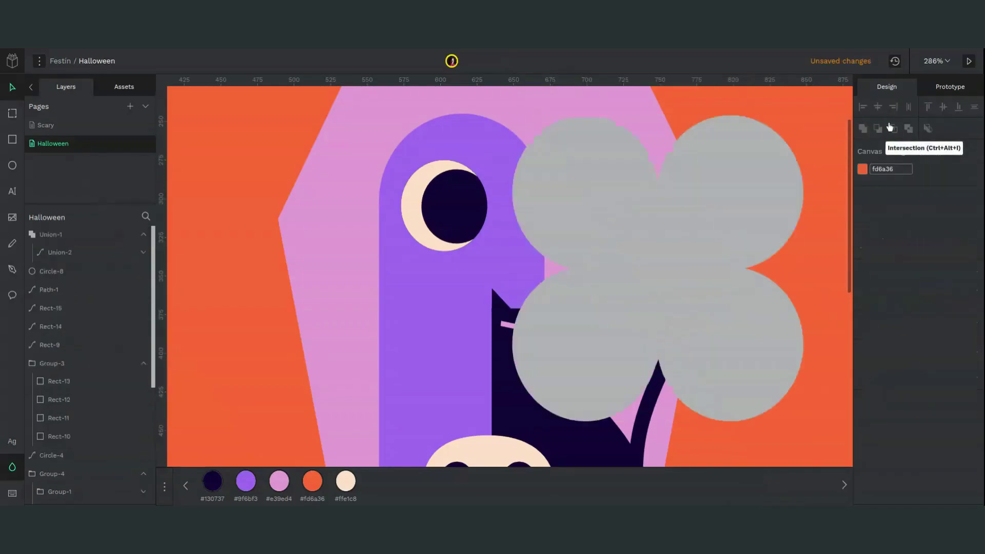
- Bring the grey centre circle in front of the four-circle union
left_click(671, 278)
right_click(671, 278)
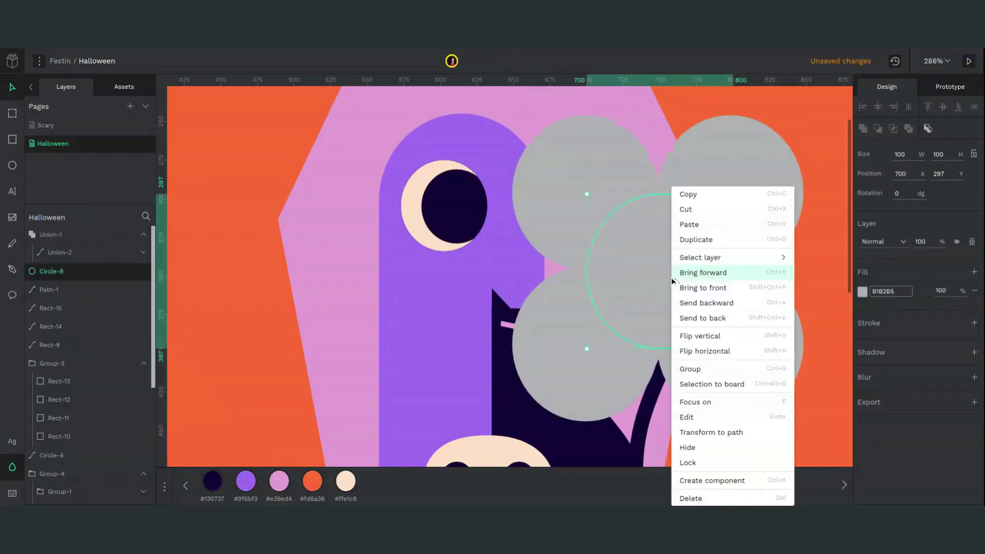
left_click(700, 294)
- Try a Difference between the centre circle and the four-circle shape, then undo it
left_click(726, 165, "shift")
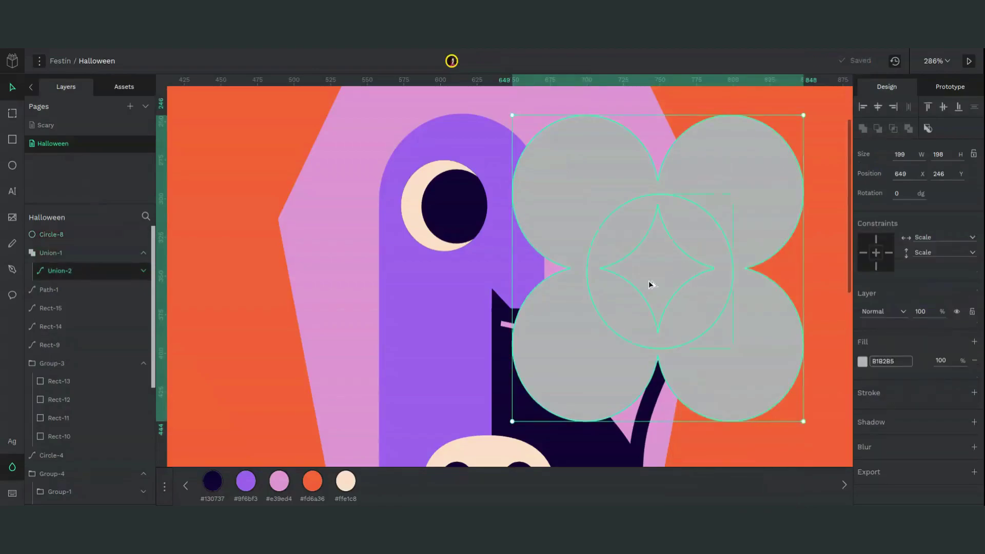
left_click(673, 256, "shift")
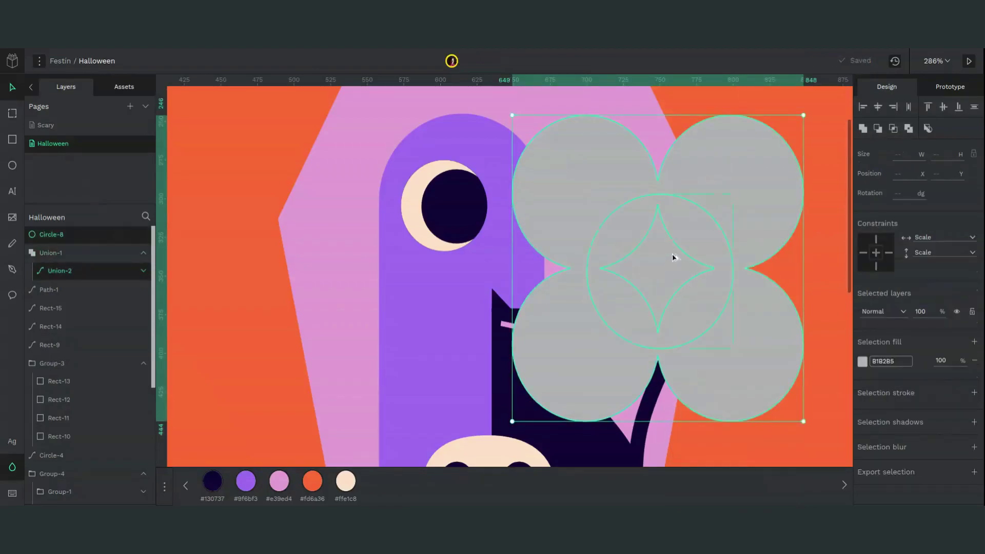
left_click(877, 129)
key("ctrl+z")
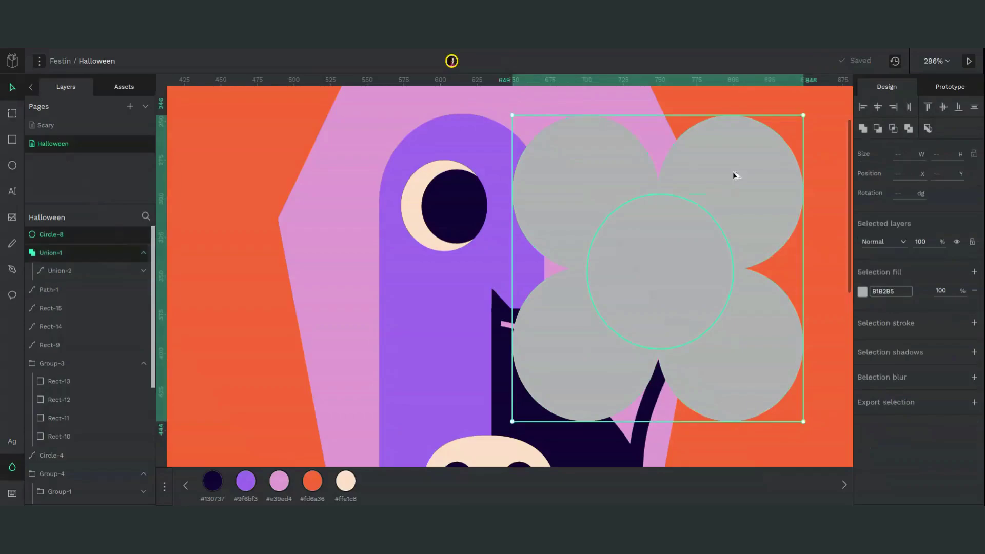
- Apply an Intersection to the centre circle and the four-circle union, and flatten the union nested inside it into a single path
left_click(893, 128)
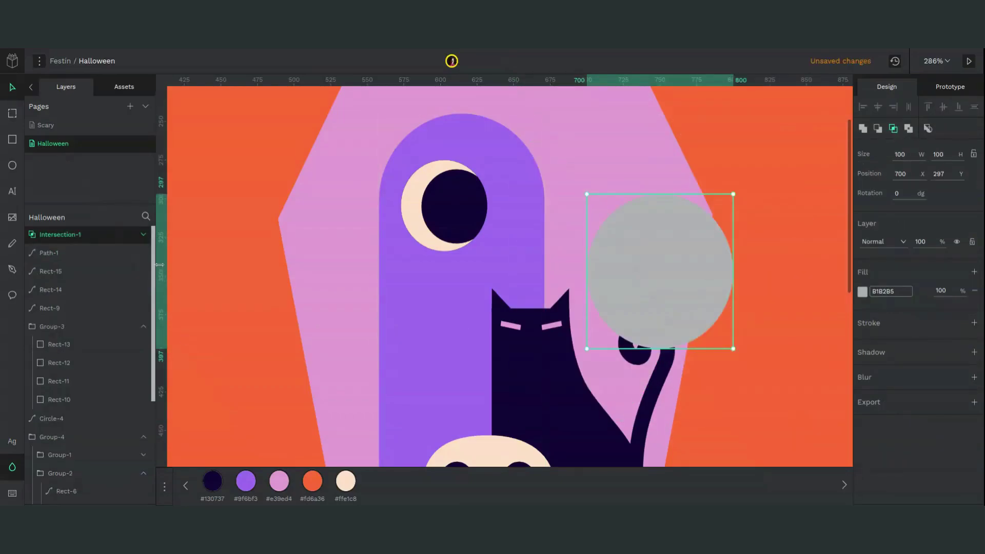
left_click(141, 240)
left_click(144, 235)
left_click(84, 253)
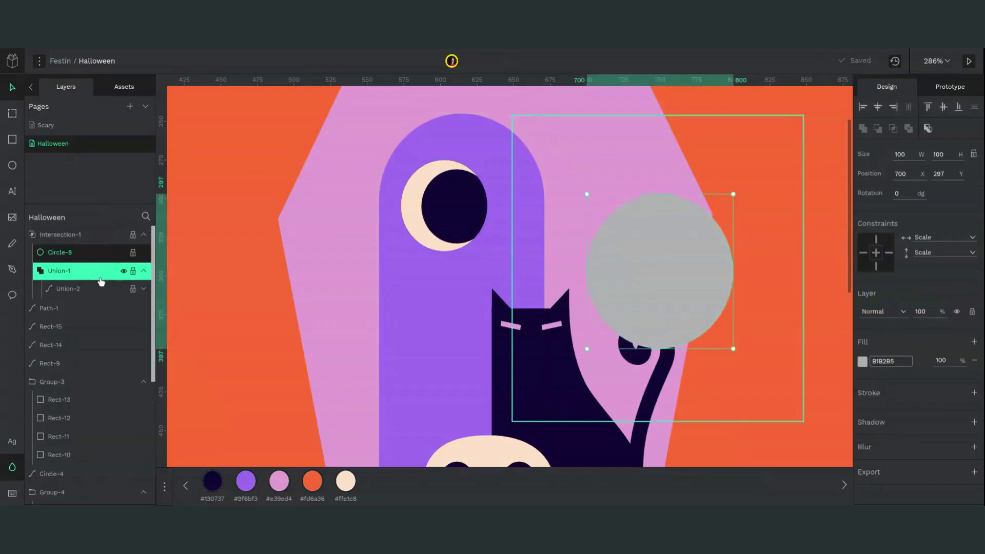
left_click(101, 280)
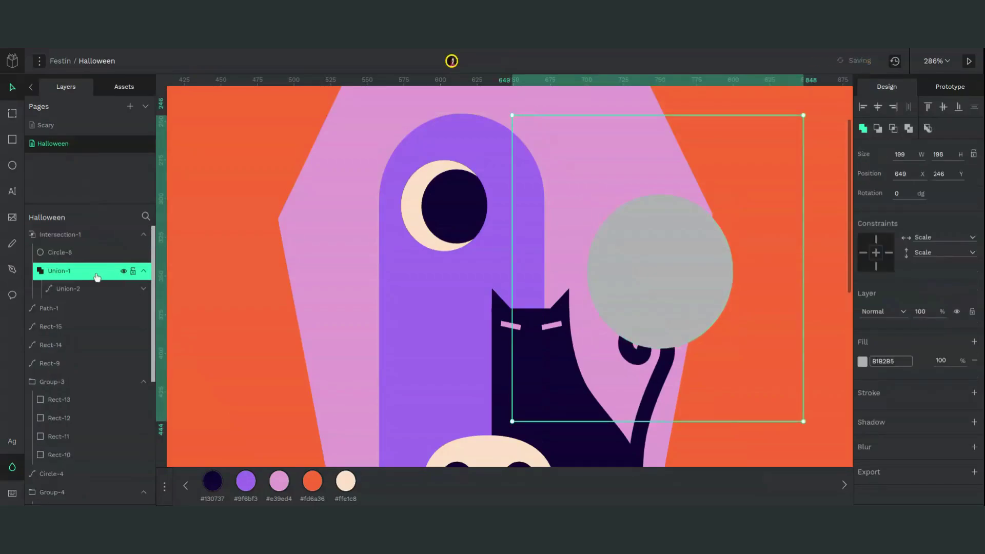
left_click(928, 128)
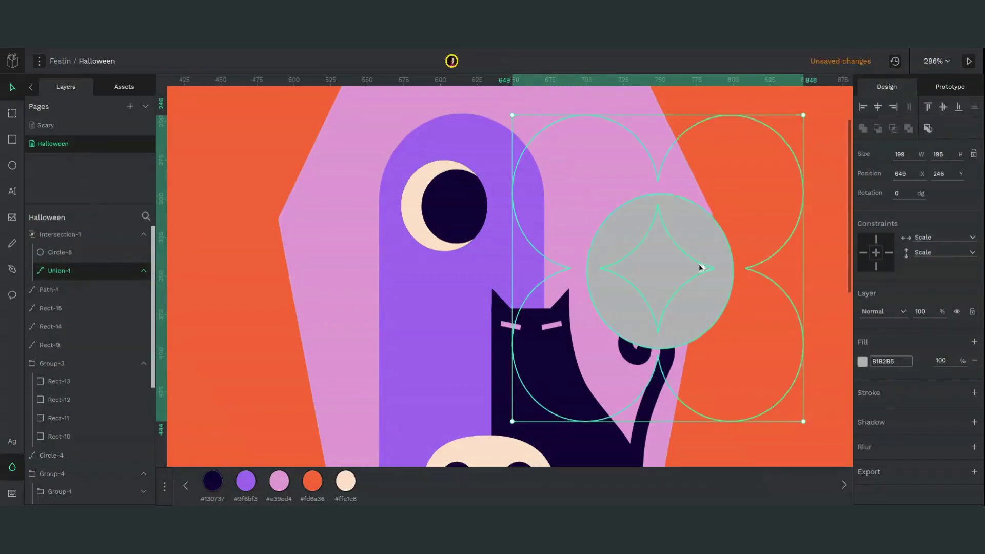
- Delete all outer nodes of the flattened path, keeping only the four-pointed star, and move that path out of the Intersection in the layer order
double_click(771, 273)
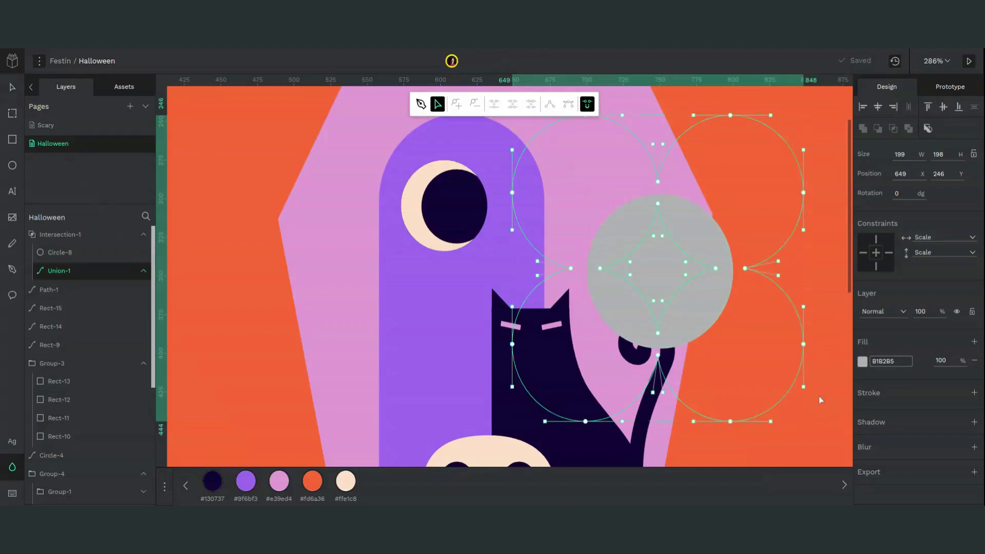
left_click_drag(819, 396, 734, 87)
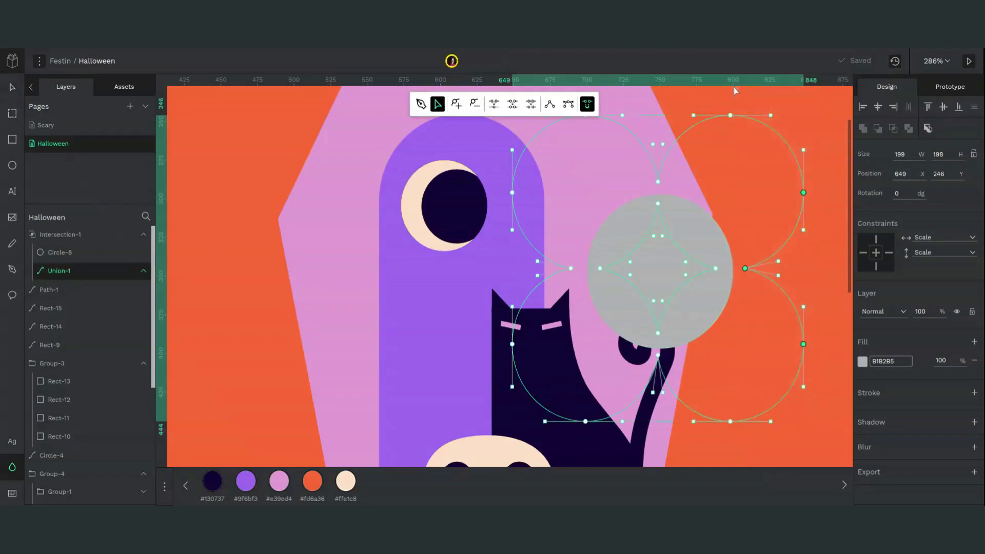
key("Delete")
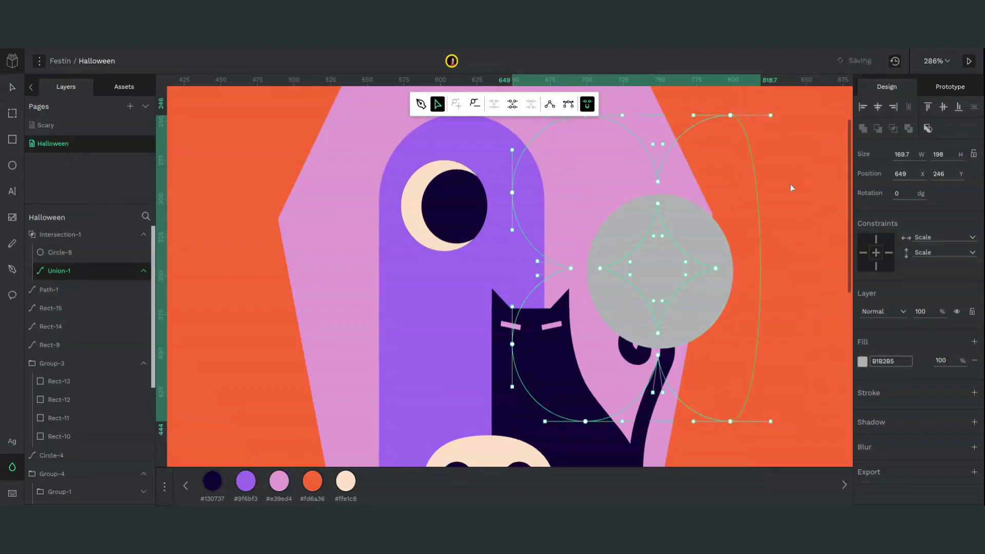
left_click_drag(791, 202, 484, 97)
key("Delete")
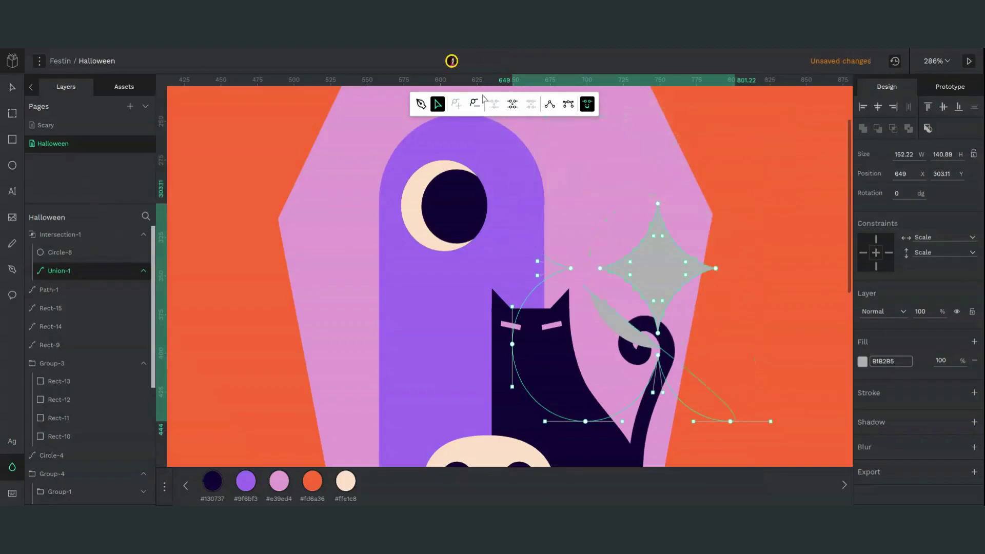
left_click_drag(756, 443, 525, 410)
key("Delete")
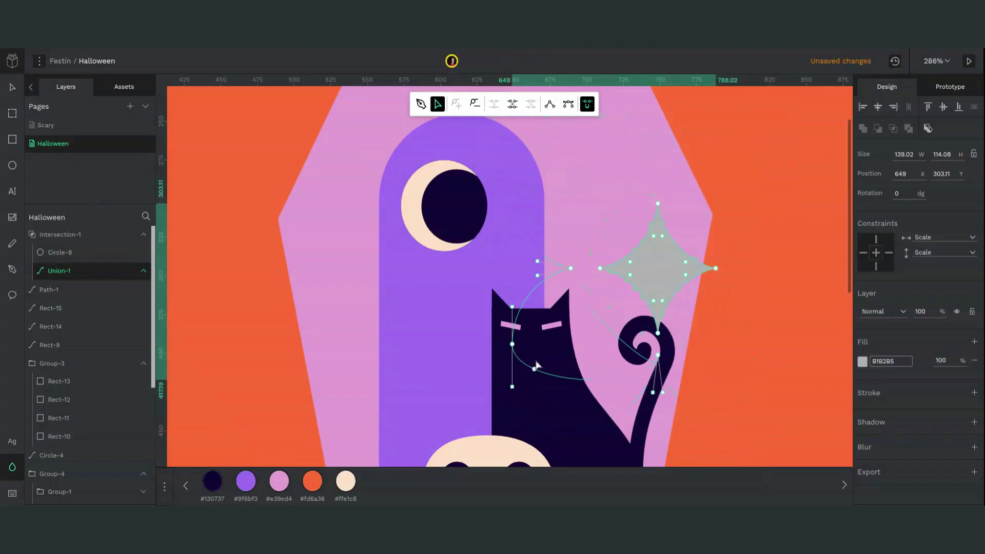
left_click_drag(478, 232, 583, 402)
key("Delete")
left_click_drag(690, 388, 608, 344)
key("Delete")
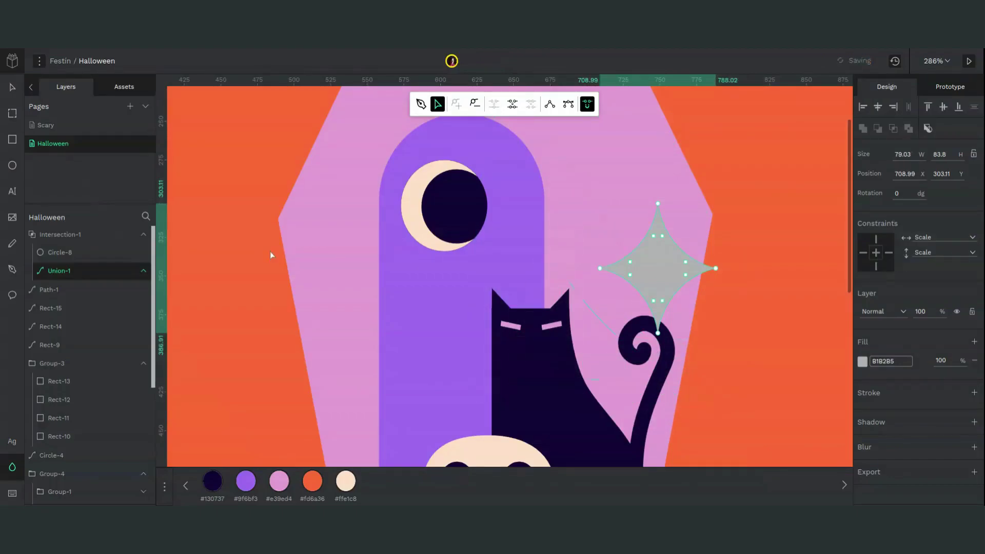
left_click_drag(63, 271, 76, 292)
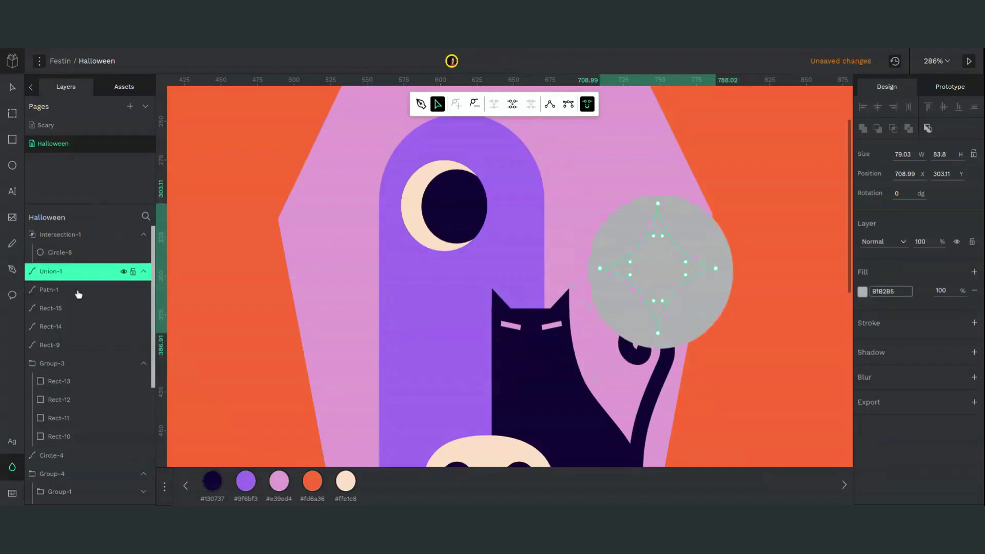
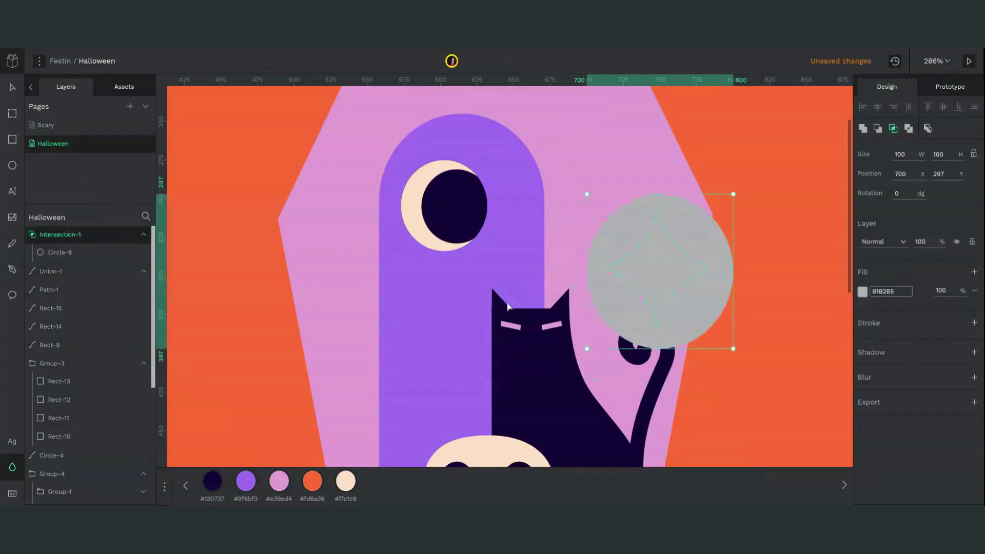
- Delete the leftover large grey circle together with its Intersection layer, leaving the four-pointed star
left_click(48, 239)
key("Return")
key("Escape")
key("Delete")
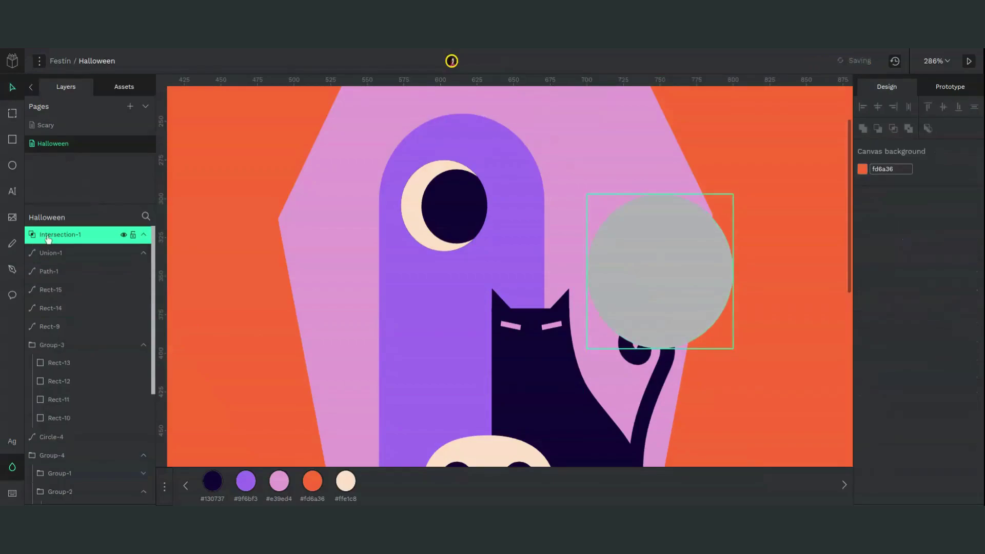
left_click(48, 239)
key("Delete")
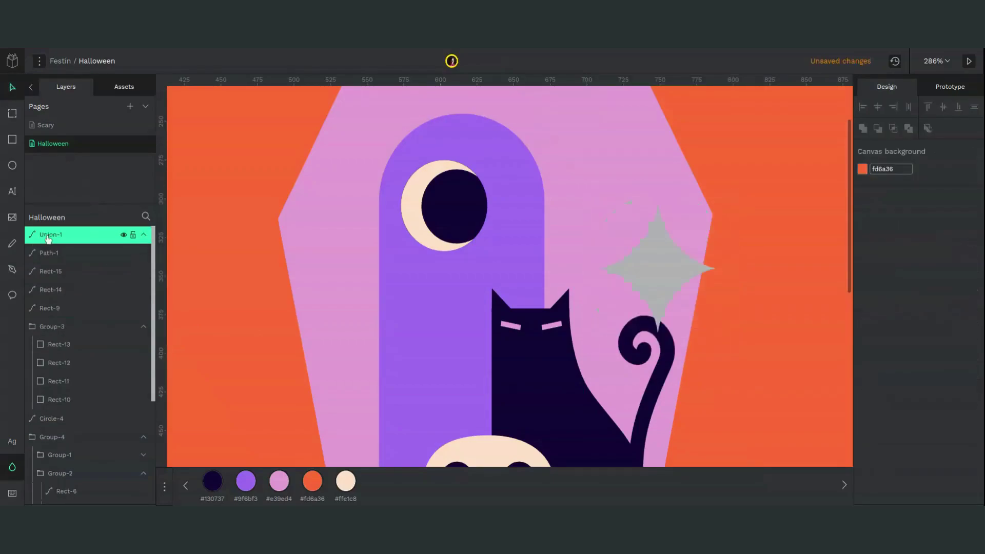
- Scale the four-pointed star to 27 by 29, fill it with #ffe1c8, and place it on the purple figure's right edge at 657, 300
left_click(685, 266)
left_click_drag(664, 270, 549, 223)
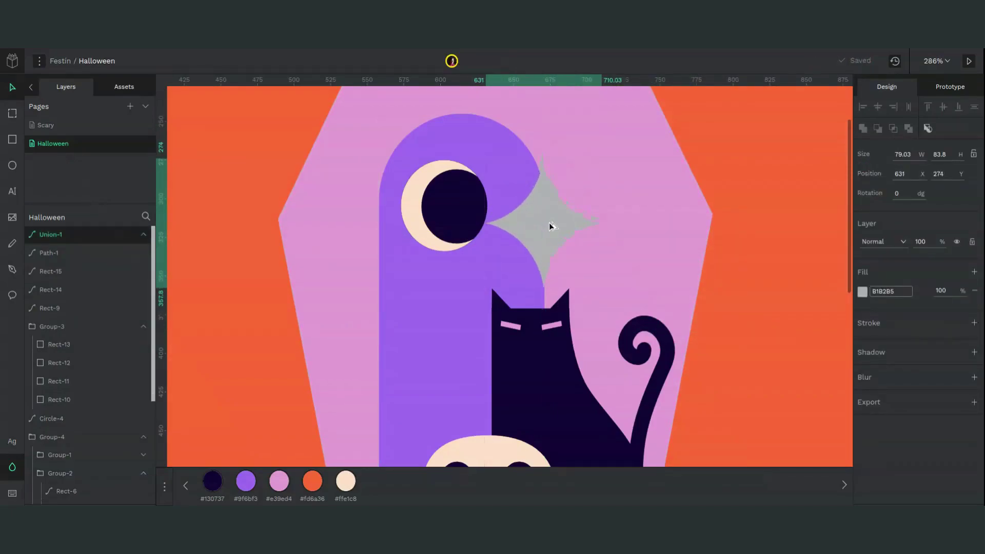
left_click_drag(544, 159, 544, 243)
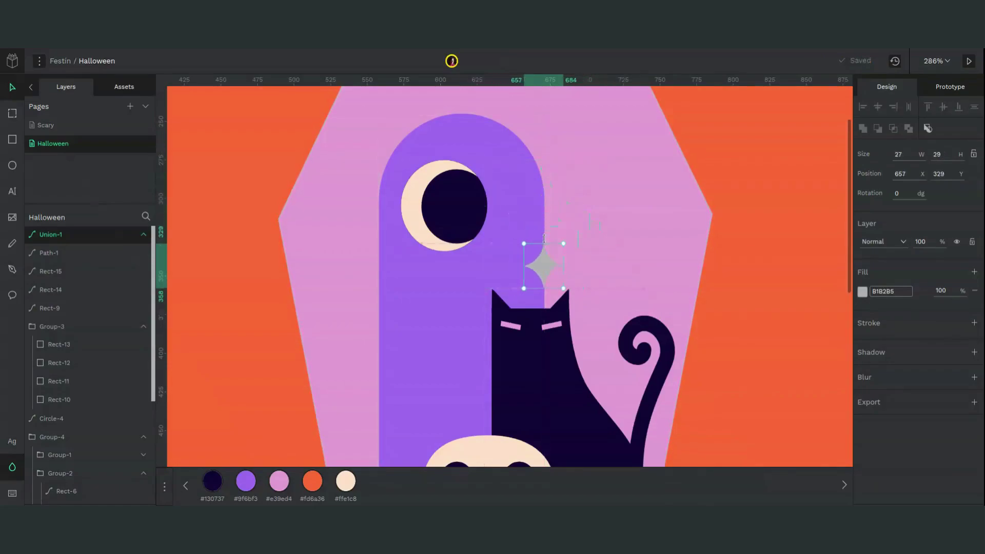
left_click(342, 485)
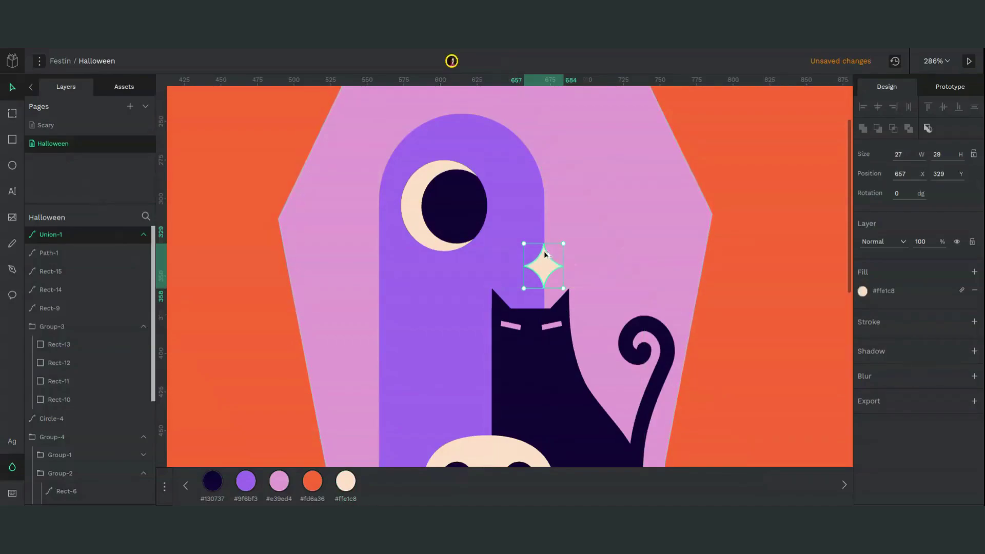
left_click_drag(543, 259, 543, 228)
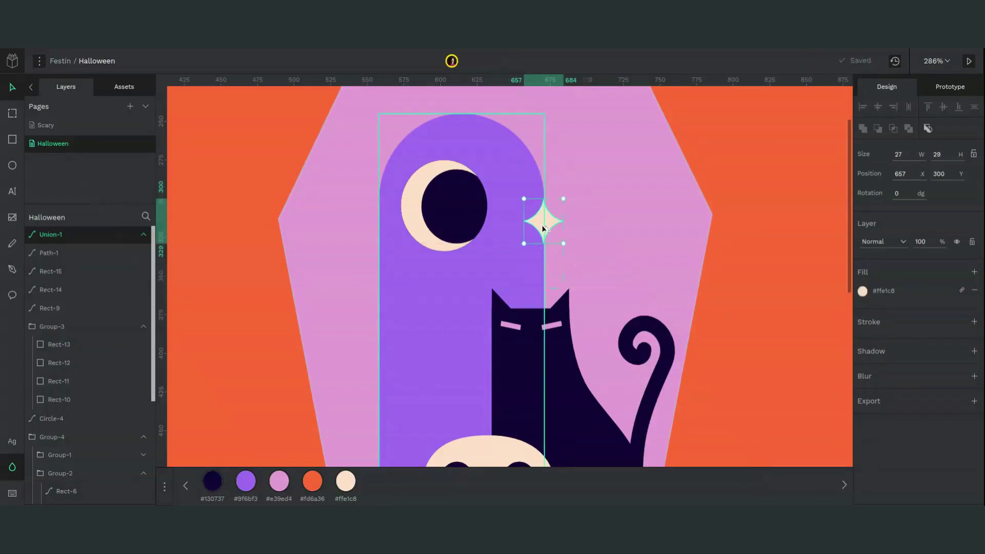
- Try to duplicate the star below the original, then undo the move
key("alt")
left_click_drag(523, 217, 532, 275)
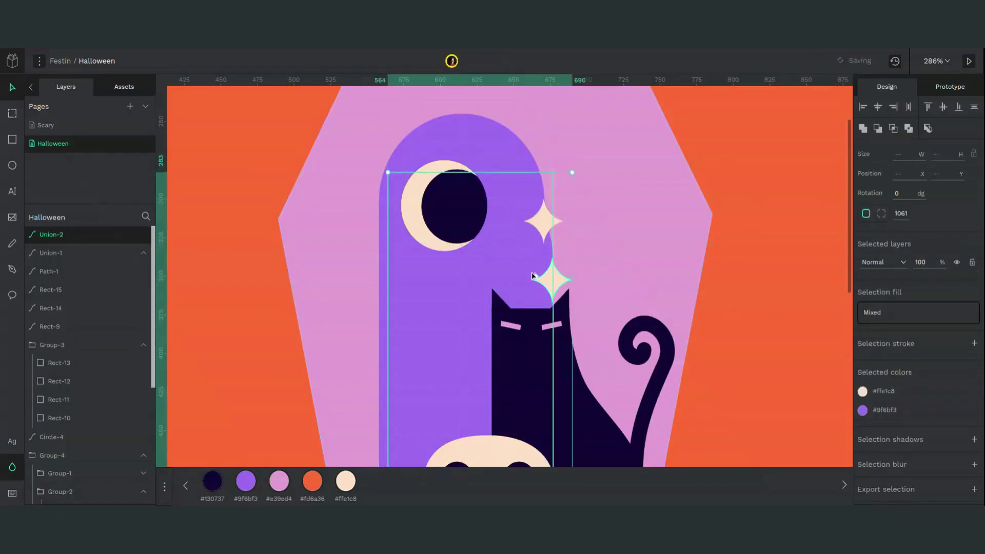
key("ctrl+z")
left_click(550, 213)
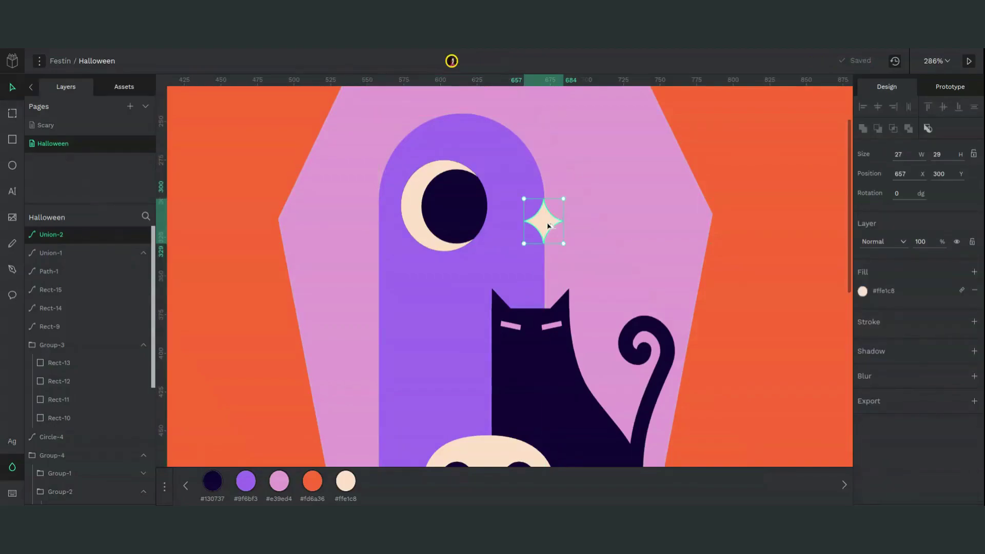
- Duplicate the star straight down to Y 329 and delete the coffin shape copied along with it
left_click(633, 209)
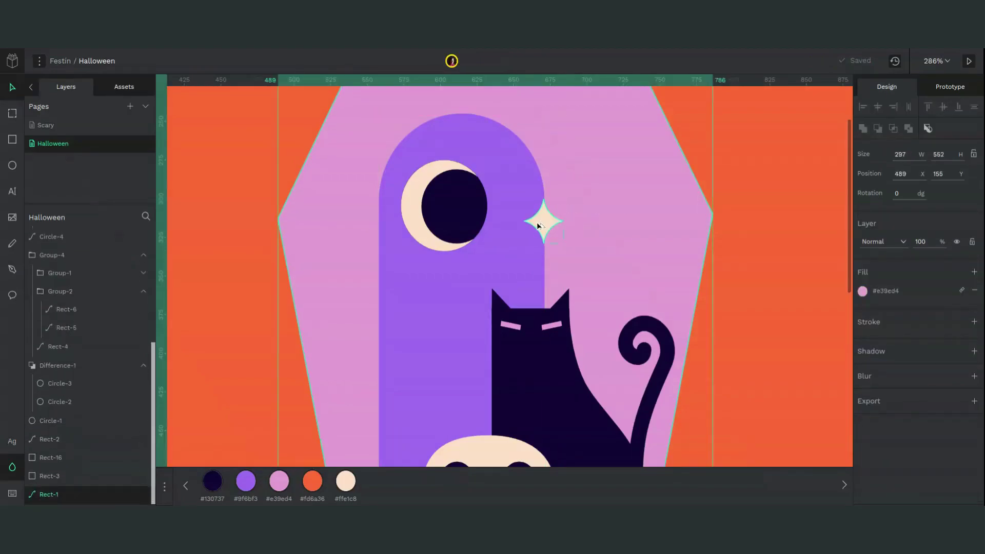
left_click_drag(537, 224, 537, 268)
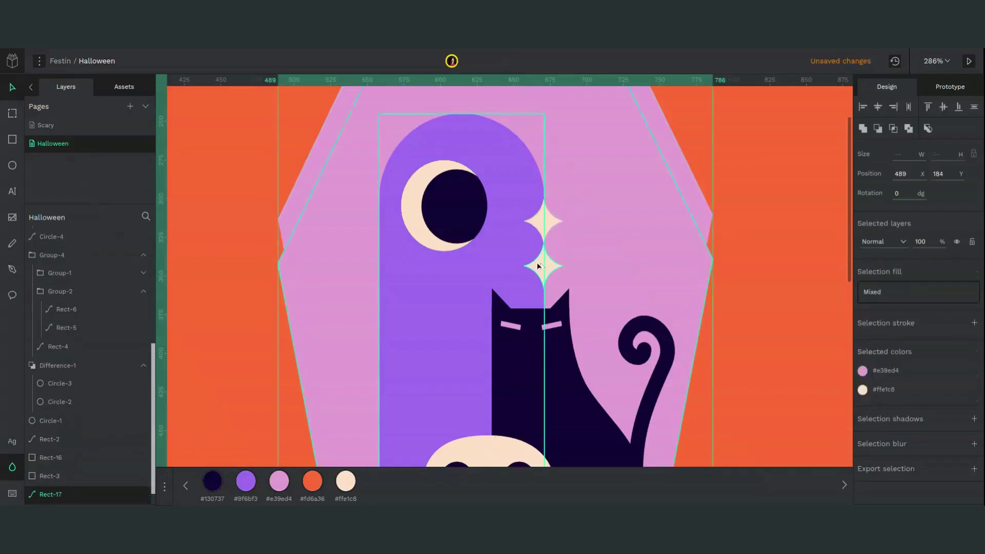
key("Delete")
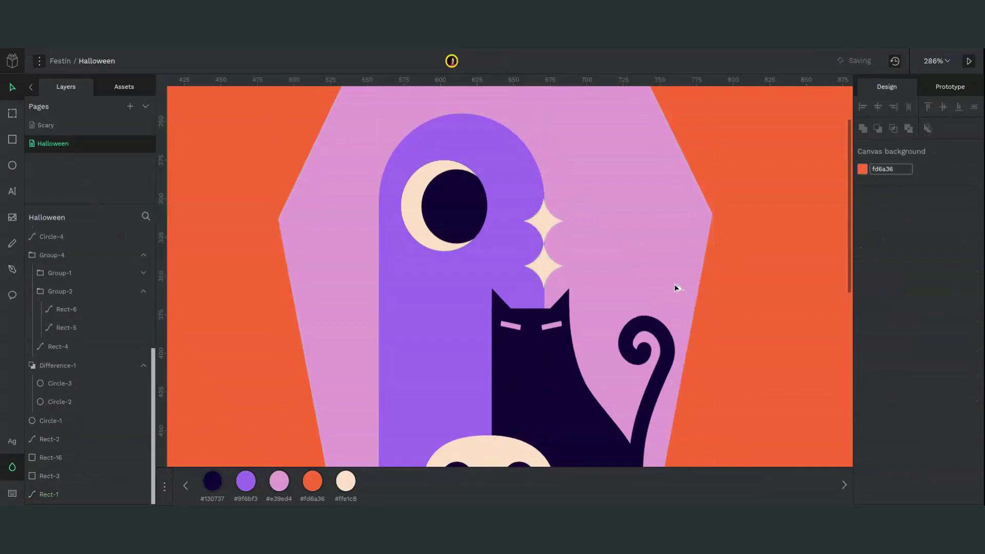
- Shrink the lower star to 15 by 17 and add a copy beside it at X 684, with locked proportions and width 19
left_click(549, 268)
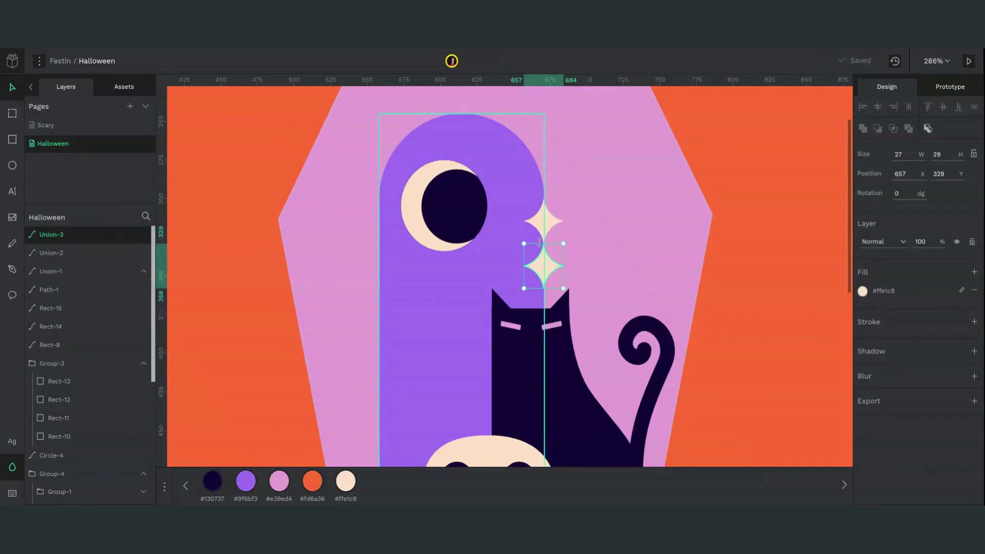
left_click_drag(538, 242, 585, 252)
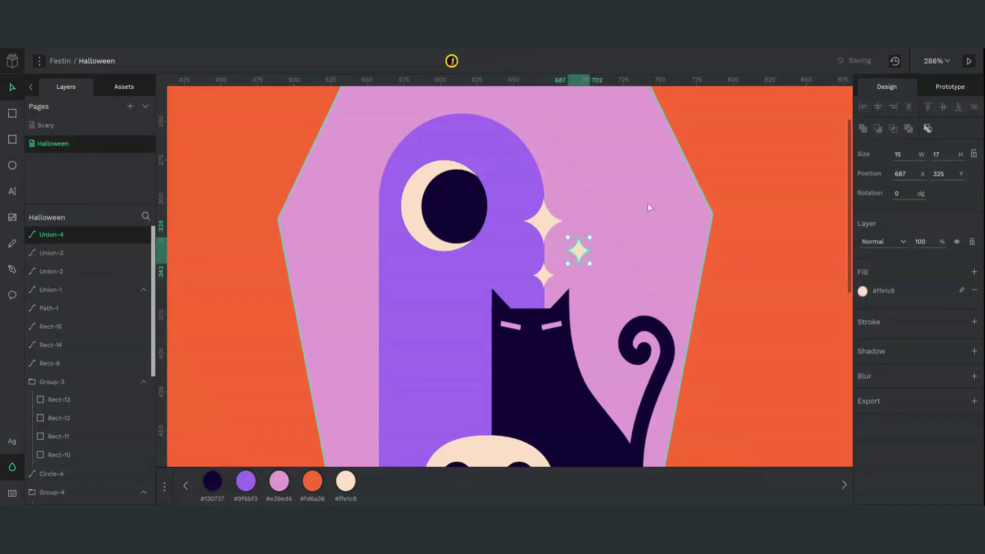
left_click(973, 154)
left_click(912, 159)
key("shift+Up")
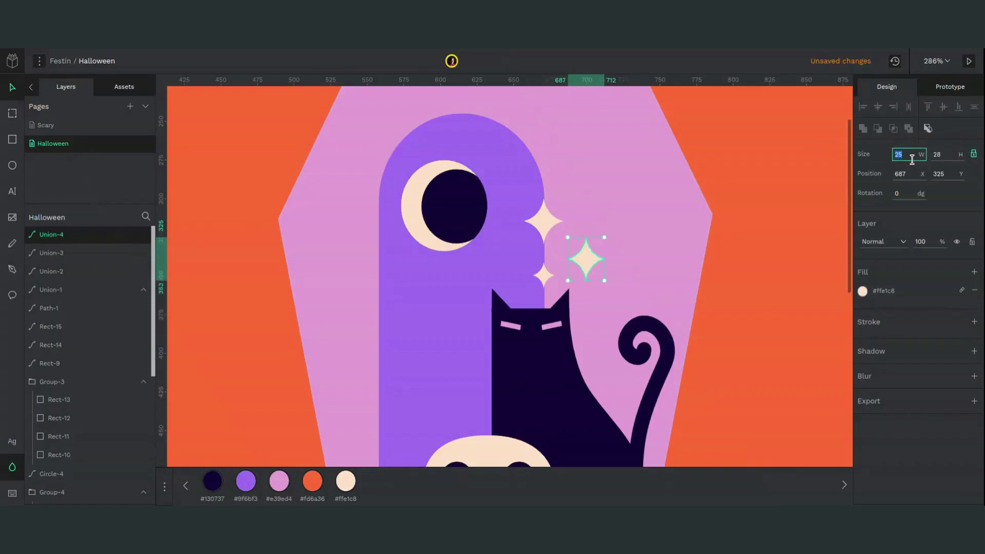
type("19")
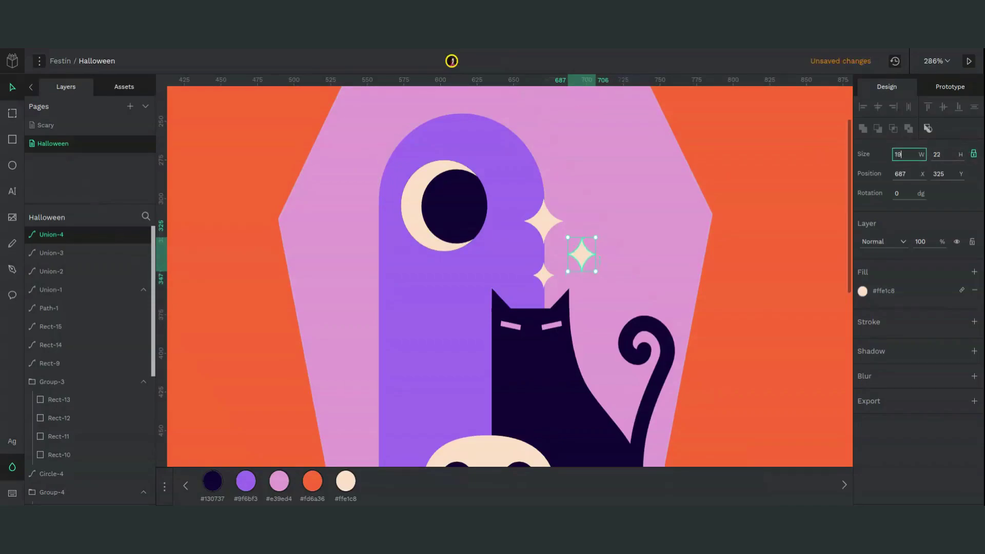
mouse_move(581, 254)
left_mouse_down()
mouse_move(563, 253)
mouse_move(577, 255)
left_mouse_up()
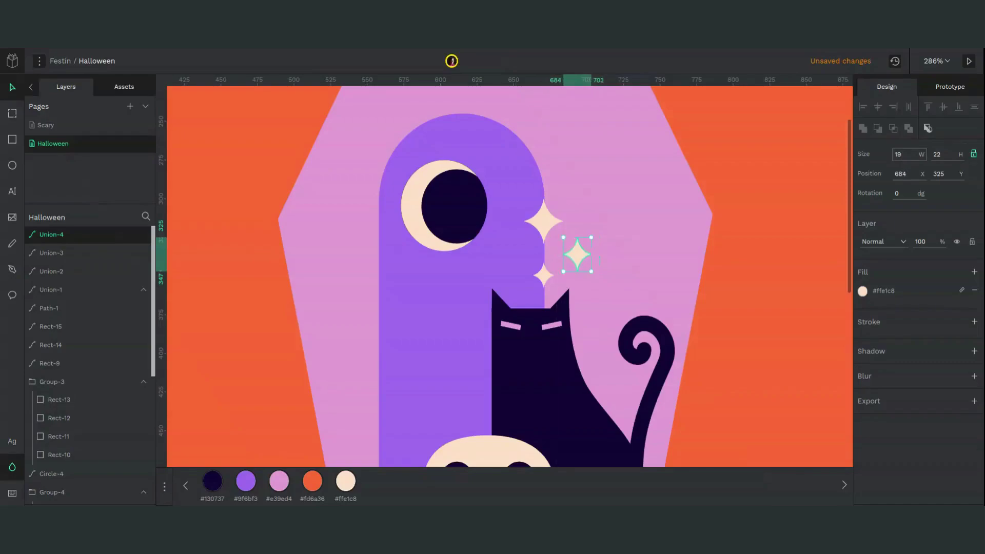
- Move the upper and lower stars 10 px to the right and delete the extra large star beneath them
left_click(536, 289)
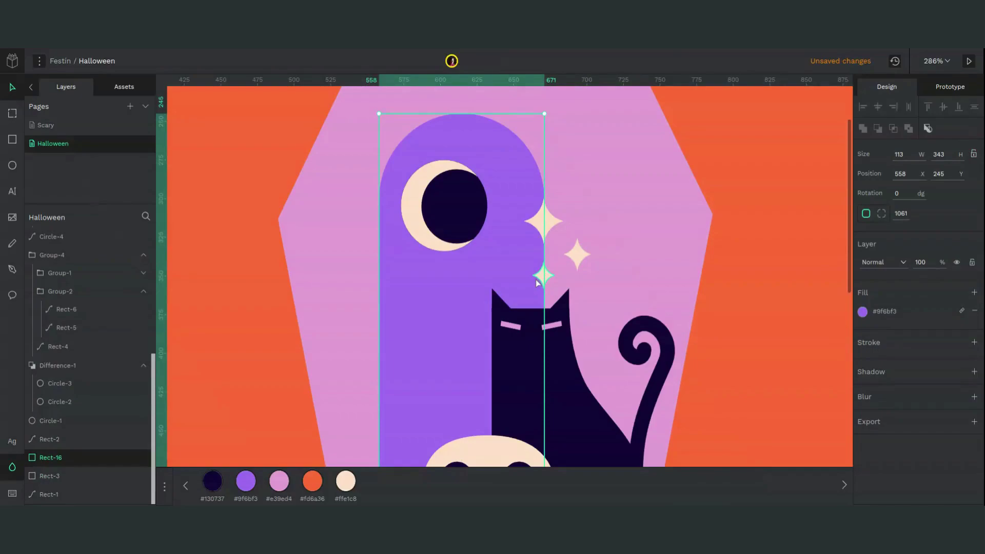
left_click(542, 277)
left_click(554, 222, "shift")
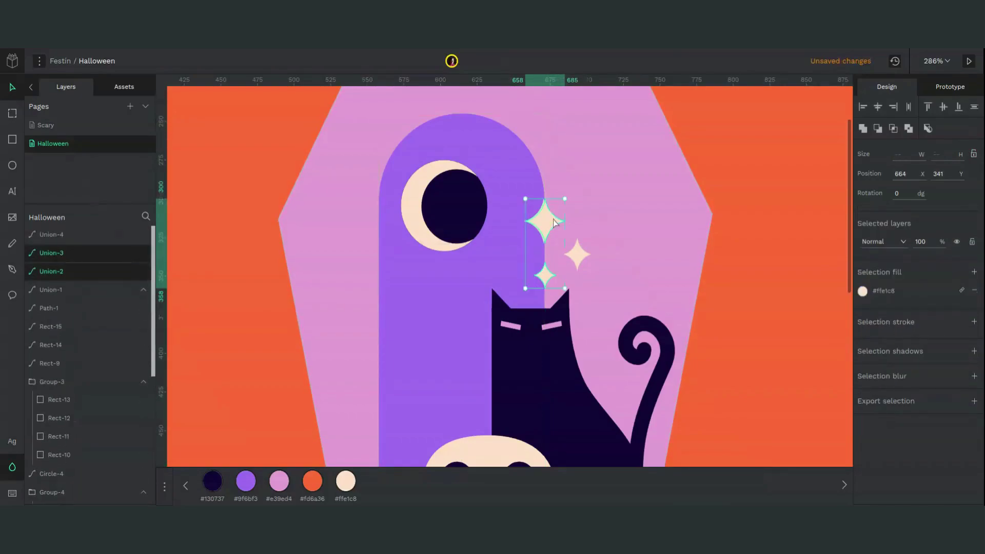
key("shift+Right")
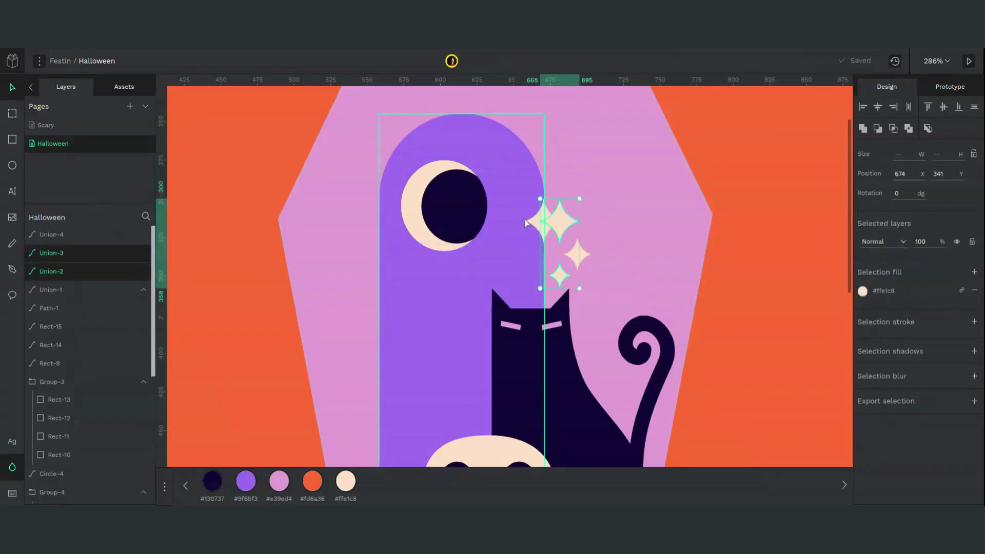
left_click(539, 222)
key("Delete")
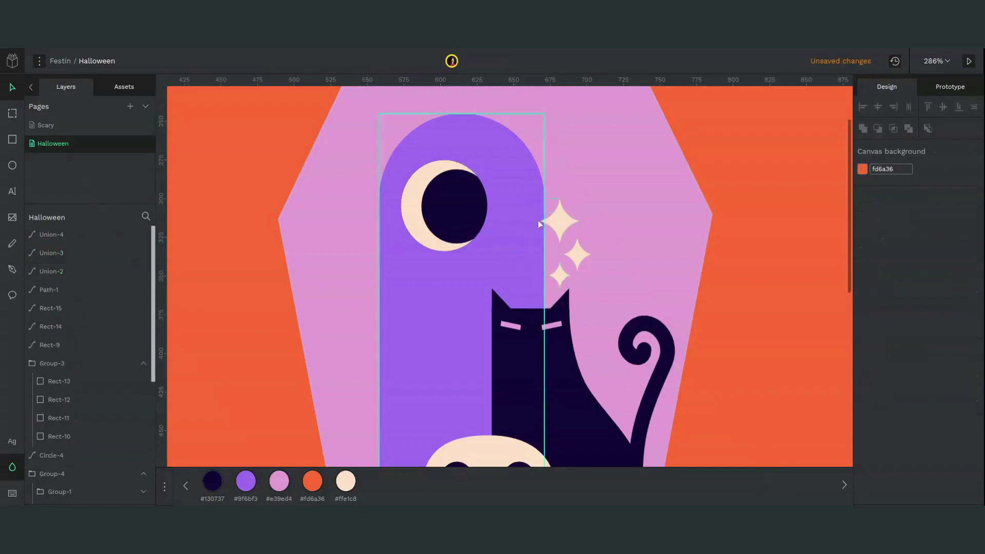
- Move the upper and lower stars back left onto the figure's edge, with the upper star at X 658
left_click(569, 233)
left_click(560, 281, "shift")
key("shift+Left")
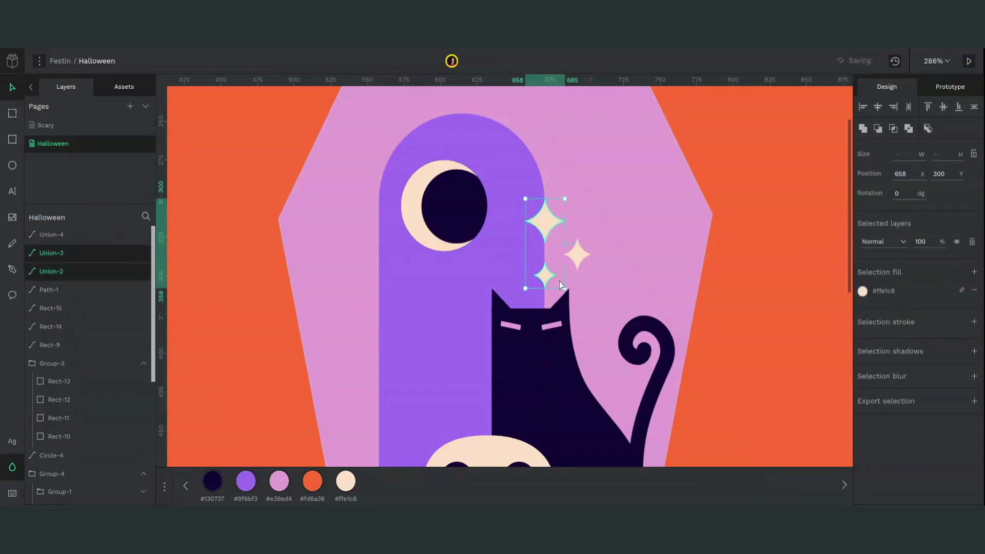
- Draw a thin horizontal bar below the skull at 573, 550, fill it with #ffe1c8, and size it to 100 by 10
key("minus")
key("minus")
key("minus")
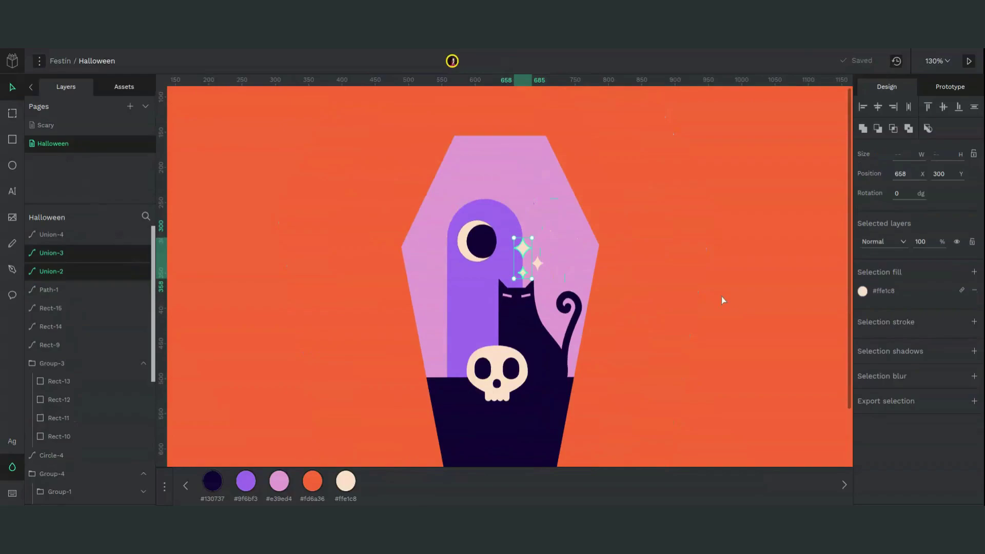
left_click(670, 402)
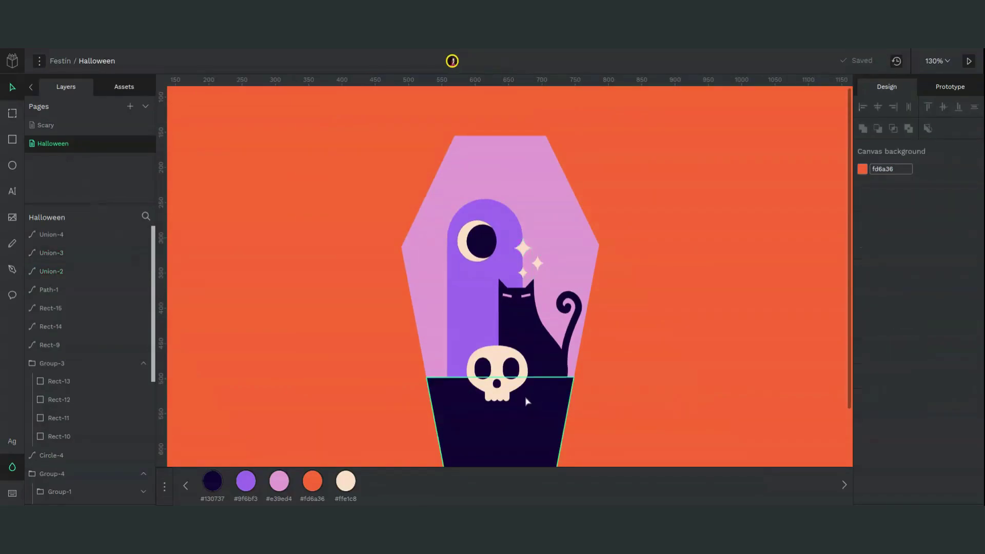
scroll(490, 427, "down", 1)
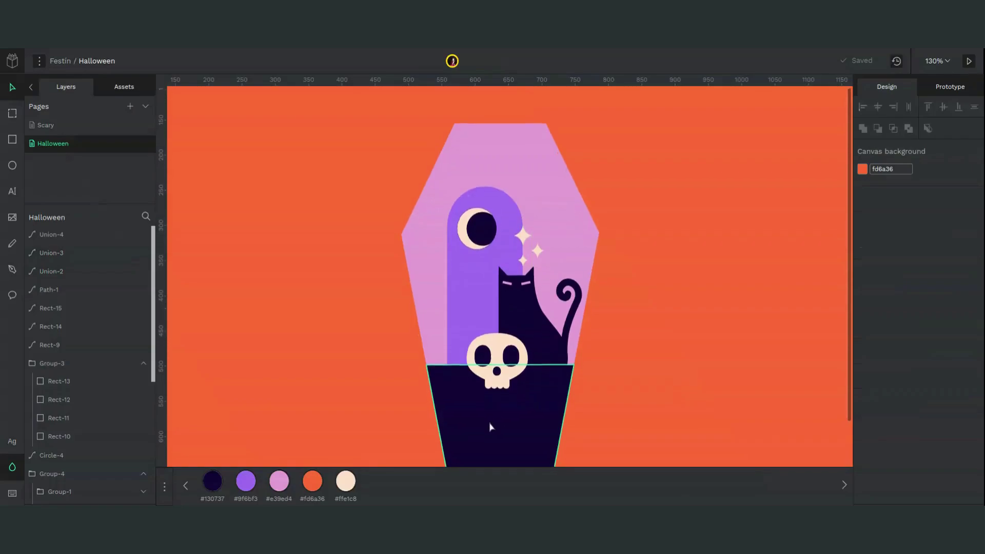
key("r")
left_click_drag(457, 401, 532, 407)
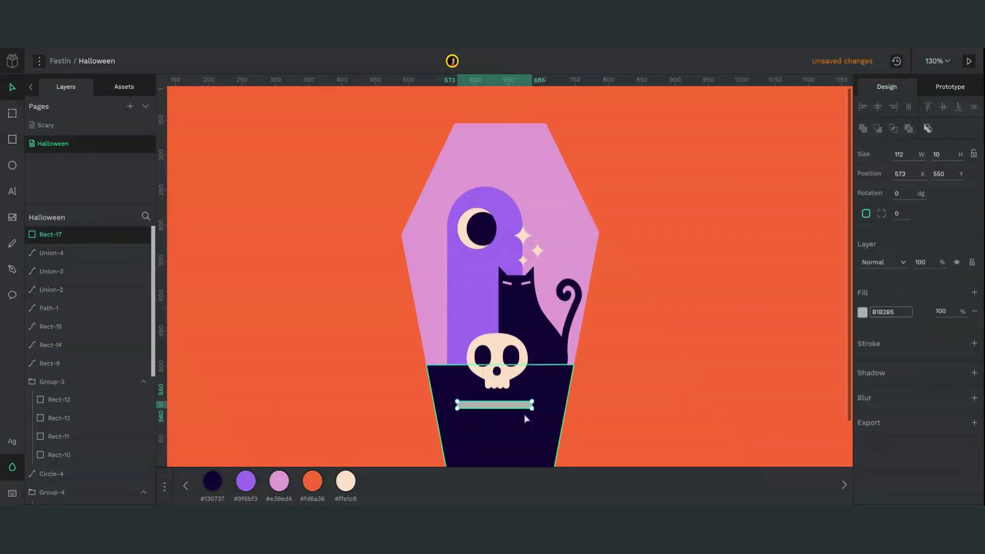
left_click(345, 480)
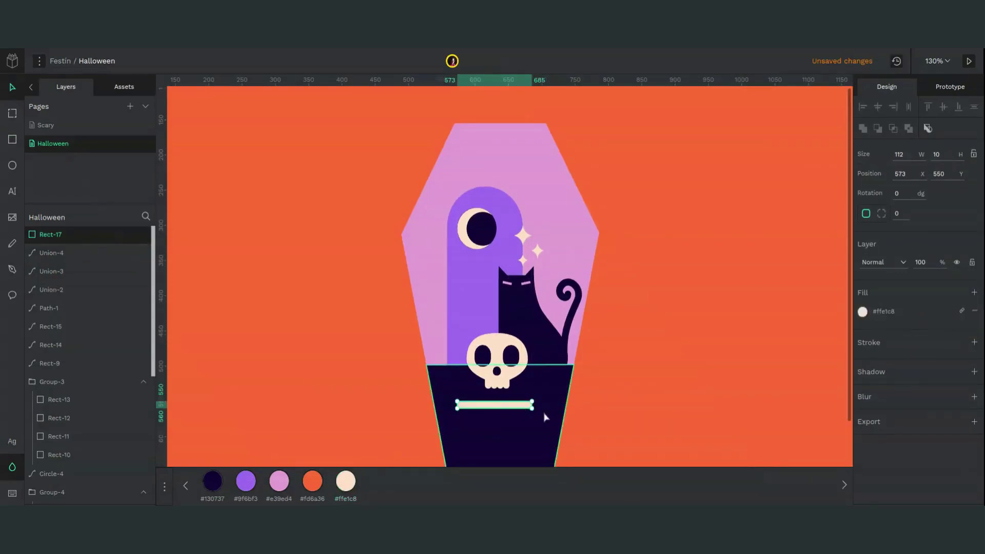
left_click_drag(529, 405, 520, 405)
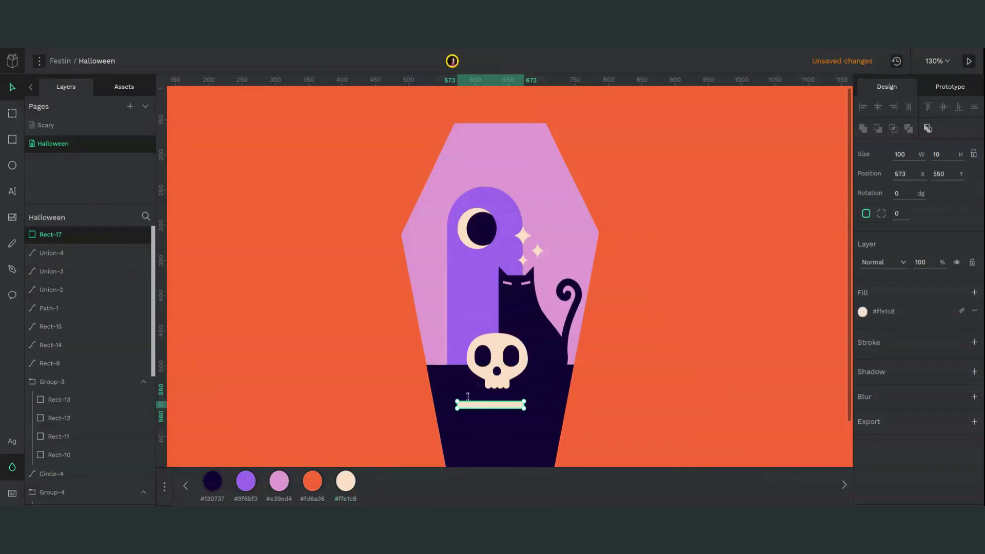
- Draw a 19 by 19 circle at the bar's left end and position it at X 563, Y 538
key("e")
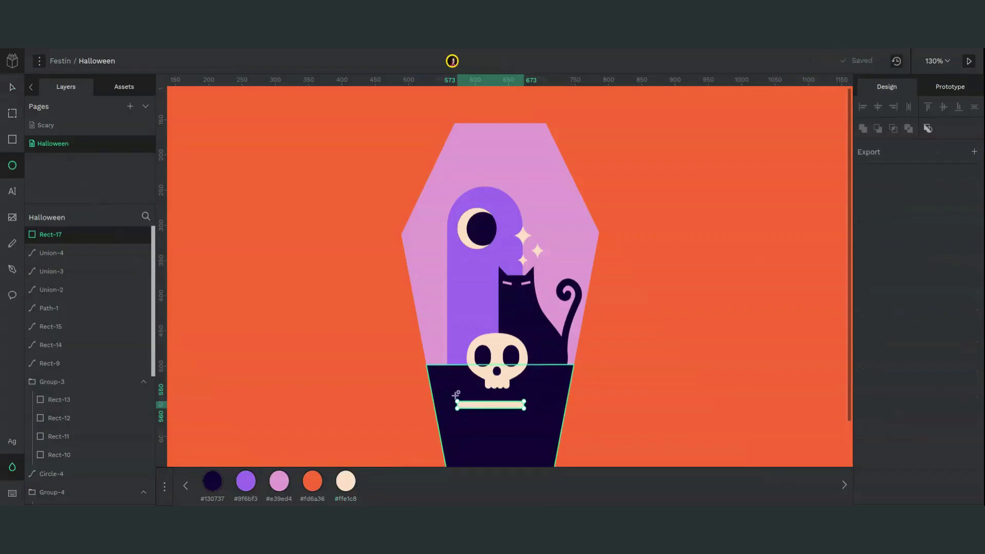
left_click_drag(456, 395, 468, 406)
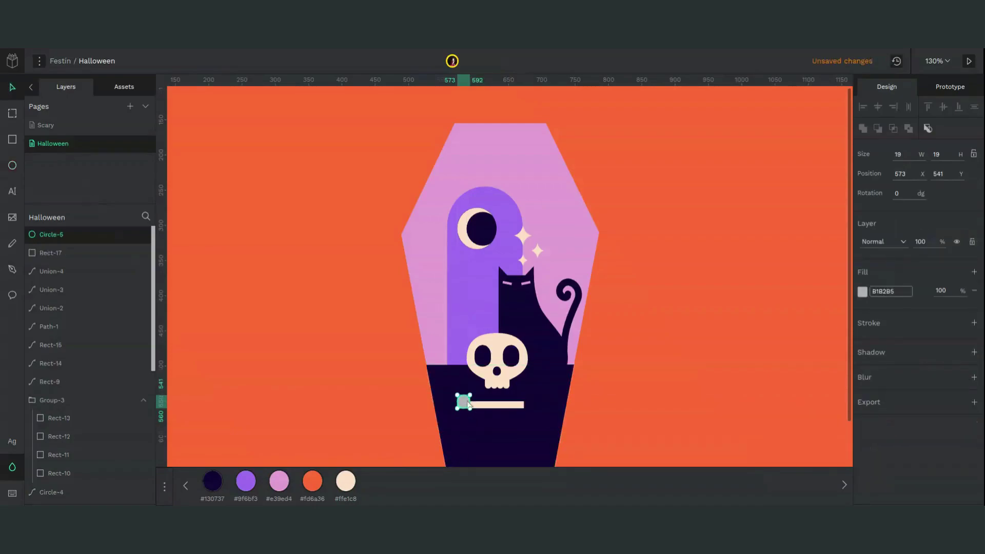
key("shift+Left")
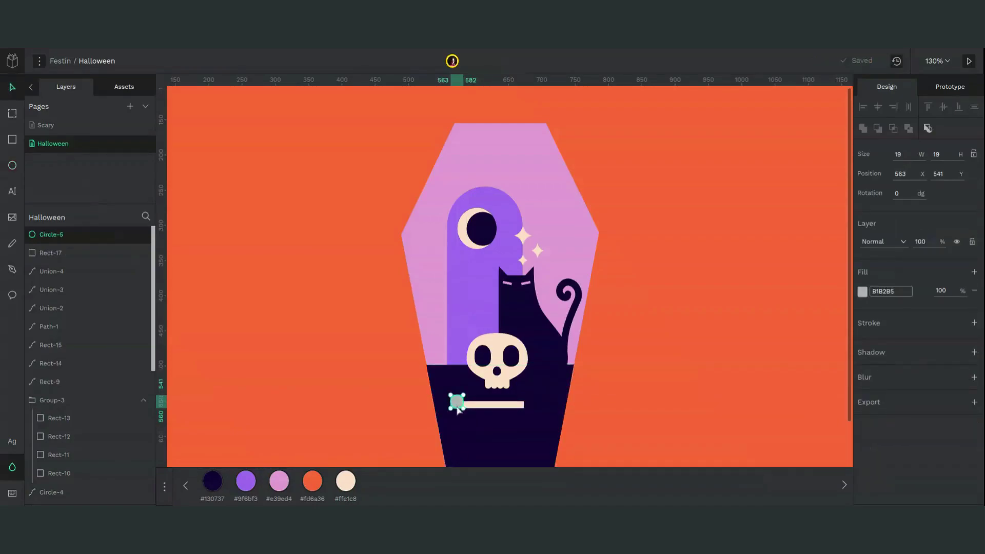
key("Up")
key("Up")
key("Up")
- Duplicate the circle and place the copy just below the first, at about X 564, Y 551
key("ctrl+v")
left_click_drag(468, 399, 460, 395)
key("Left")
key("Left")
key("Left")
key("shift+Down")
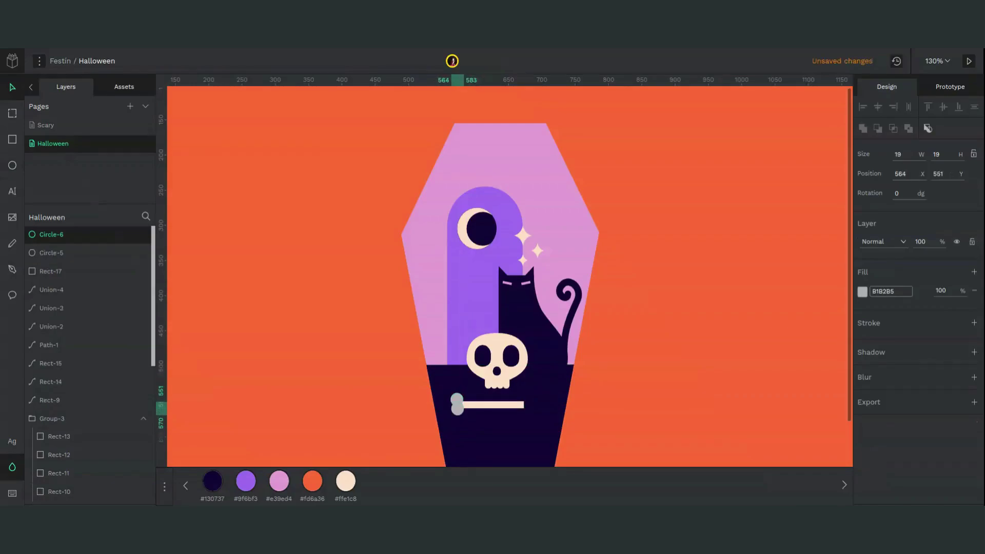
- Left-align the two circles at the bar's end and combine them with a Union
left_click(461, 399, "shift")
left_click(862, 106)
left_click(861, 129)
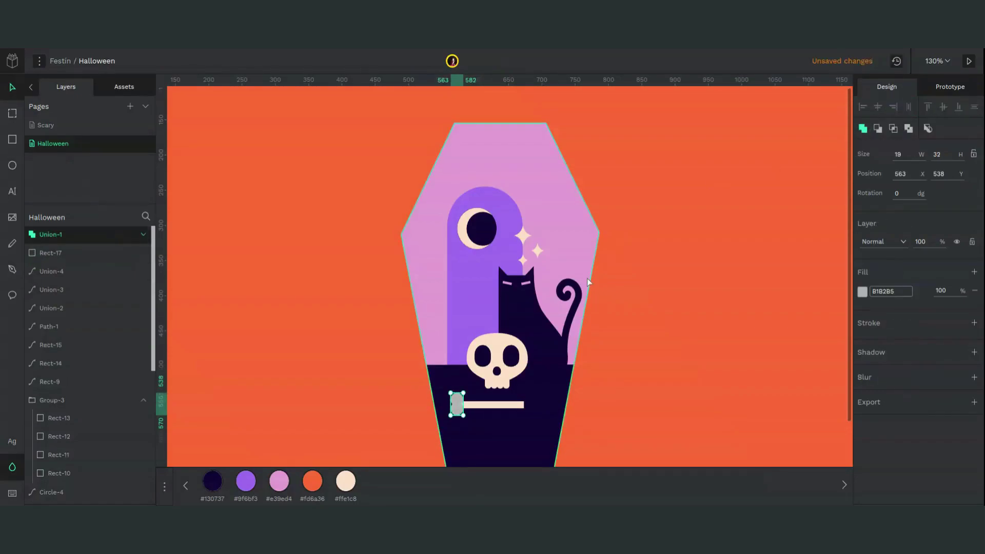
- Fill the bone end with #ffe1c8 and duplicate it onto the bar's right end at X 663
left_click(346, 485)
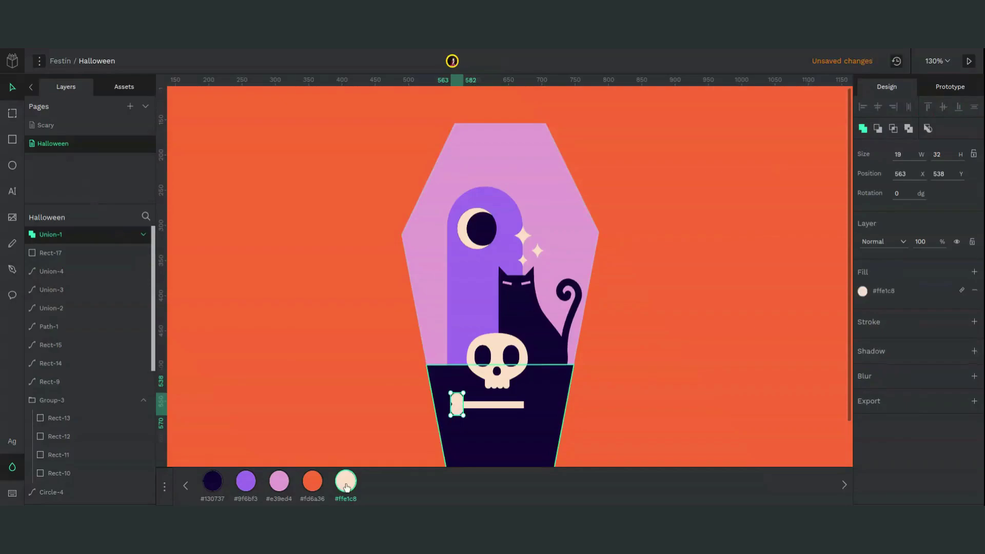
key("ctrl+d")
left_click_drag(456, 404, 523, 404)
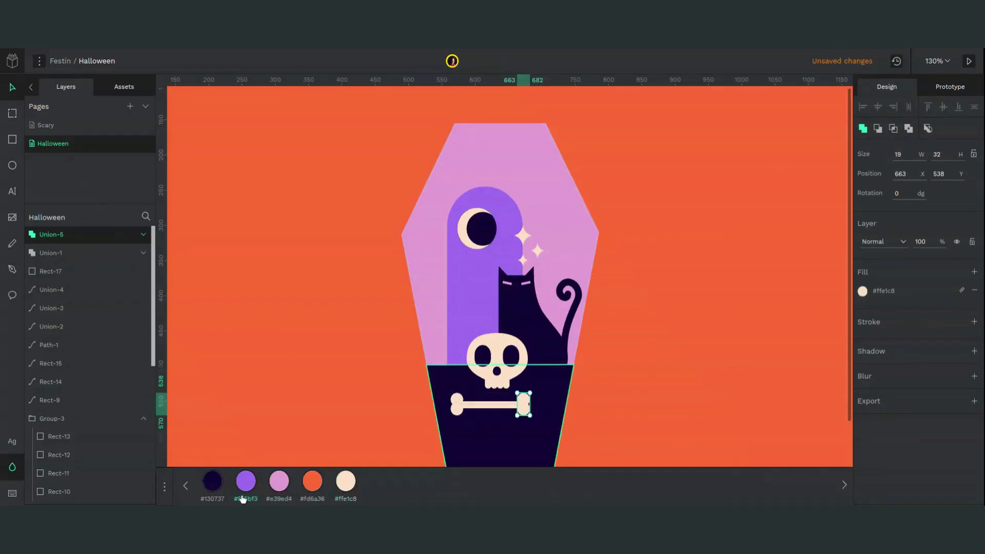
- Shrink the four circles inside both bone ends to 15 by 15 with proportions locked and lower them to Y 542
left_click(490, 407)
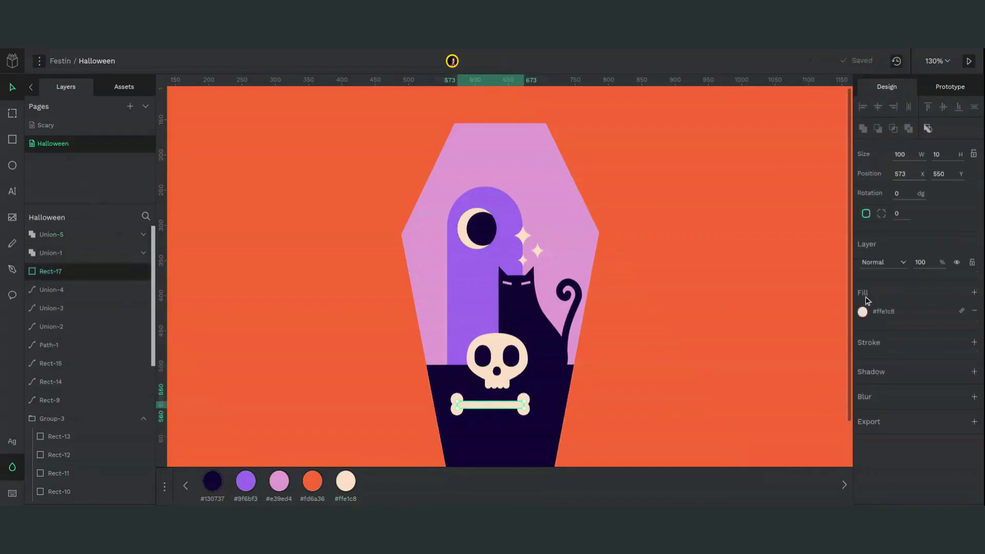
left_click(461, 400)
left_click(519, 401, "shift")
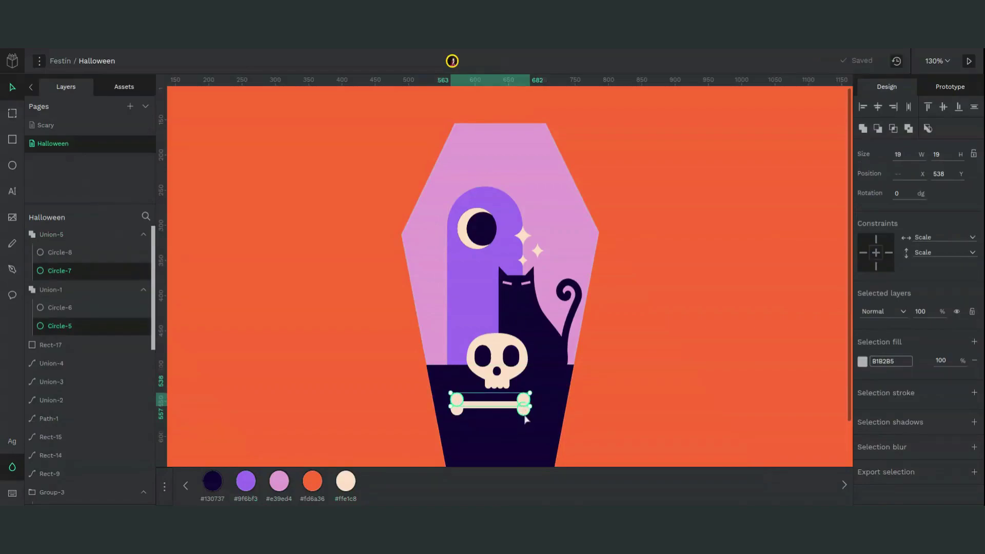
left_click(460, 411, "shift")
left_click(463, 415, "shift")
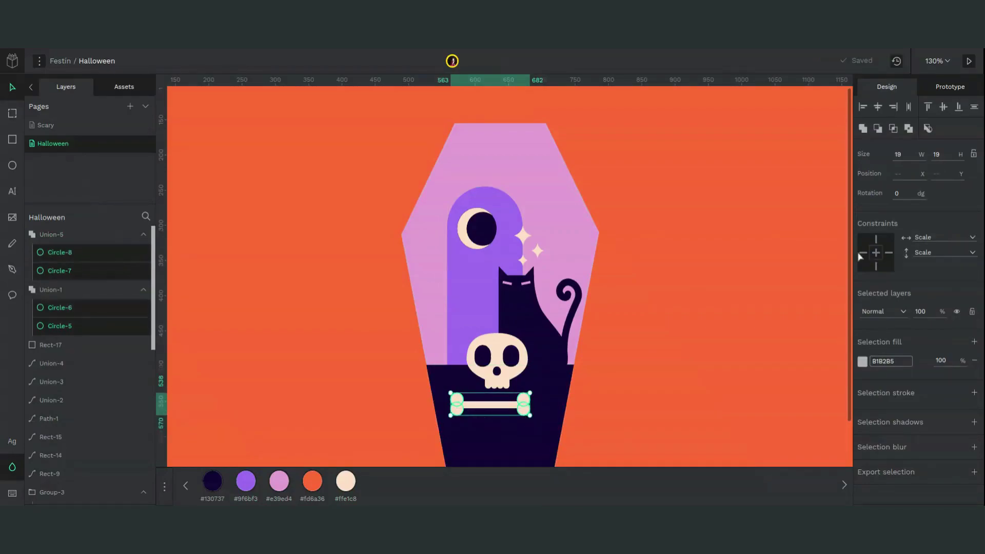
left_click(974, 154)
left_click(954, 154)
key("Down")
key("Down")
key("Down")
key("Down")
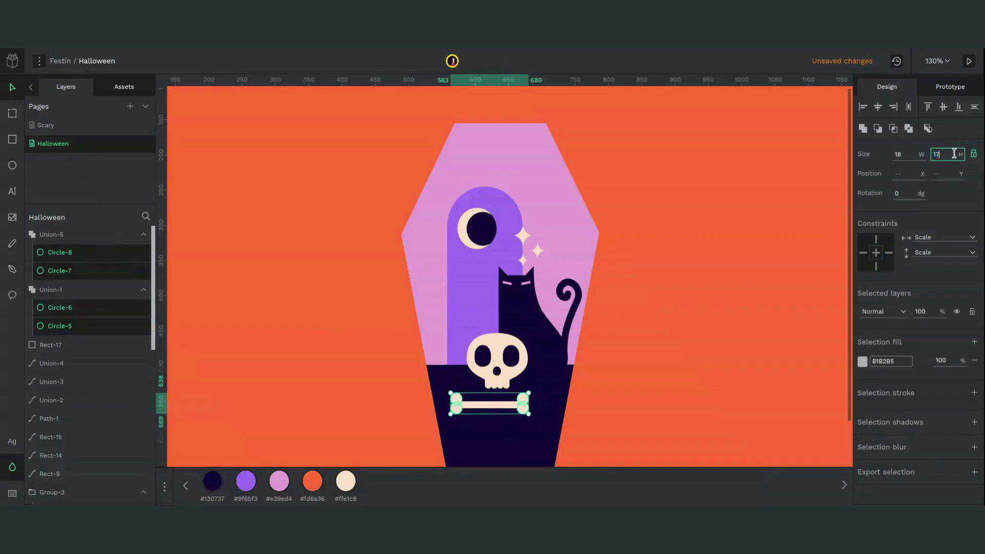
key("Return")
key("Down")
key("Down")
key("Down")
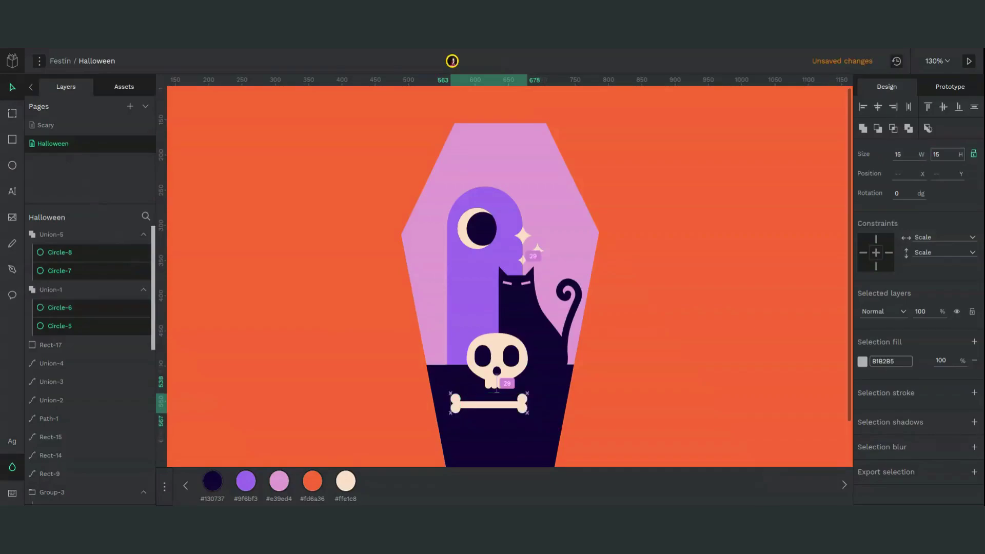
key("Down")
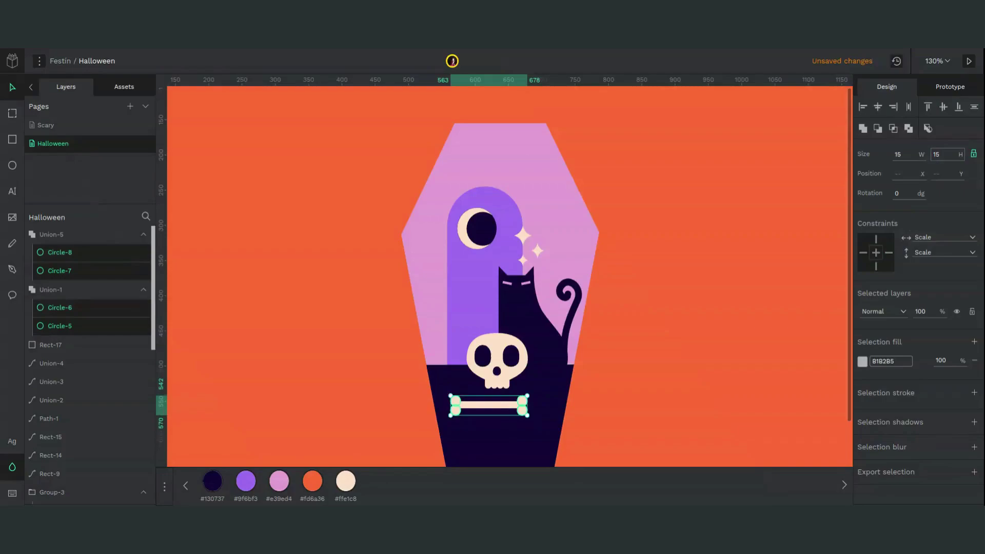
- Set the height of the bone's bar to 12
left_click(499, 408)
double_click(940, 154)
type("12")
key("Return")
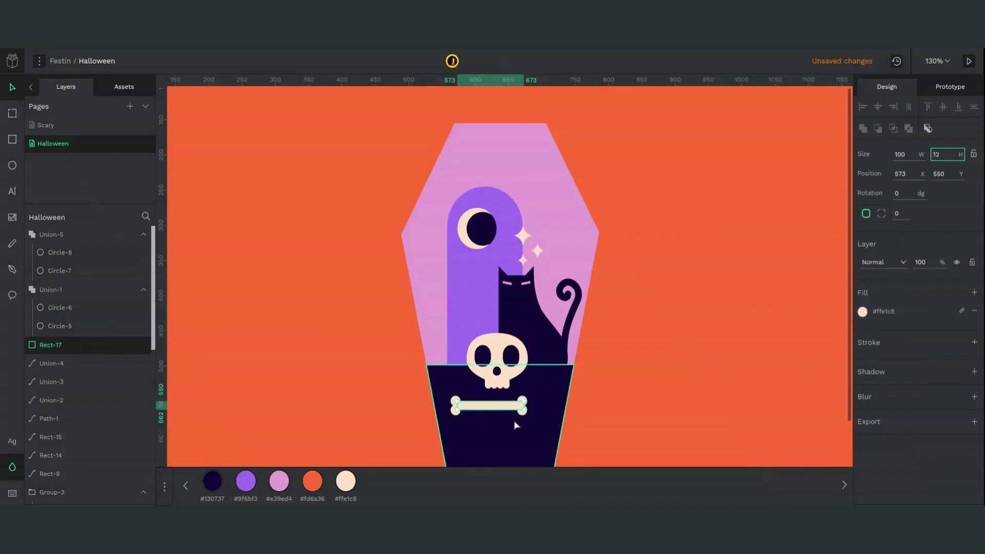
key("Escape")
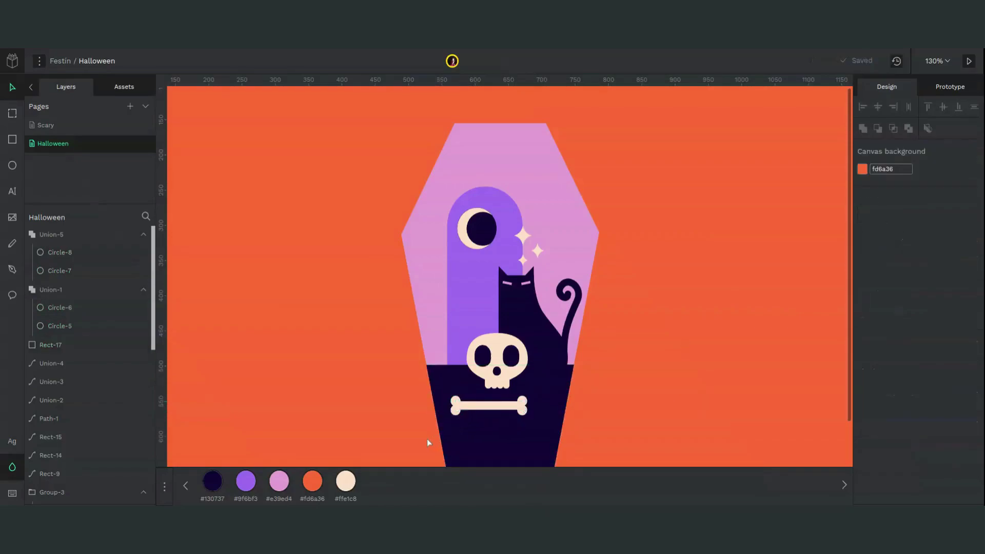
- Combine the two bone ends and the bar into one shape with a Union
left_click(457, 408)
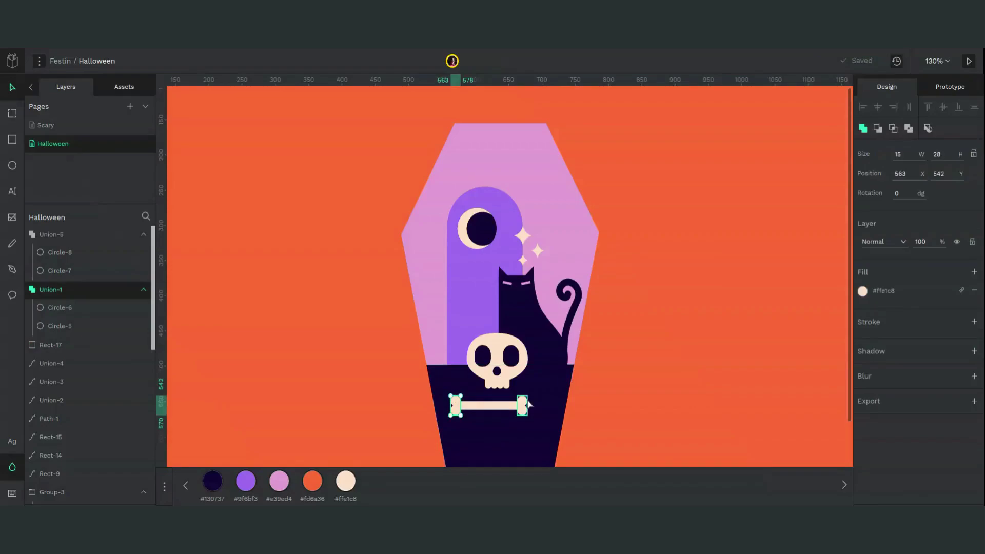
left_click(522, 405, "shift")
left_click(501, 412, "shift")
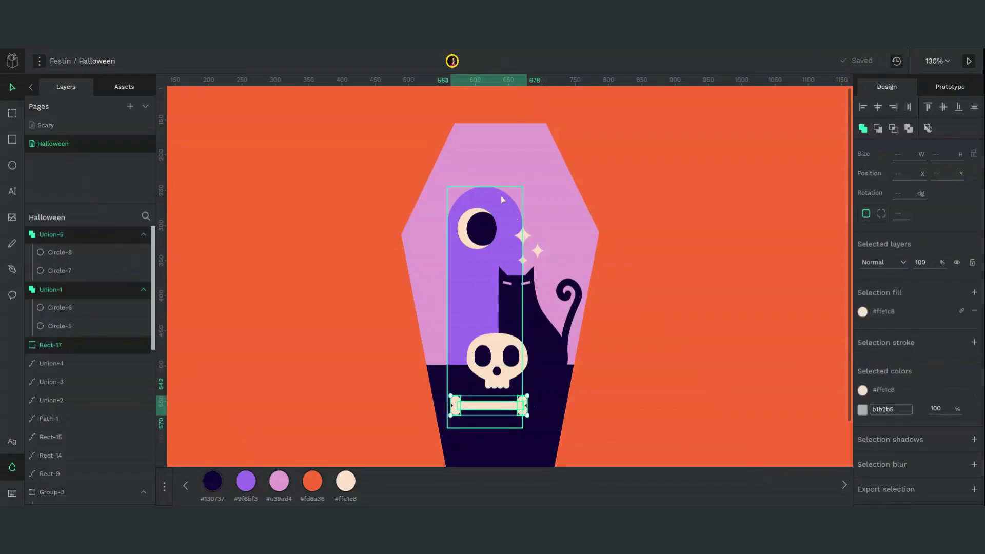
left_click(864, 131)
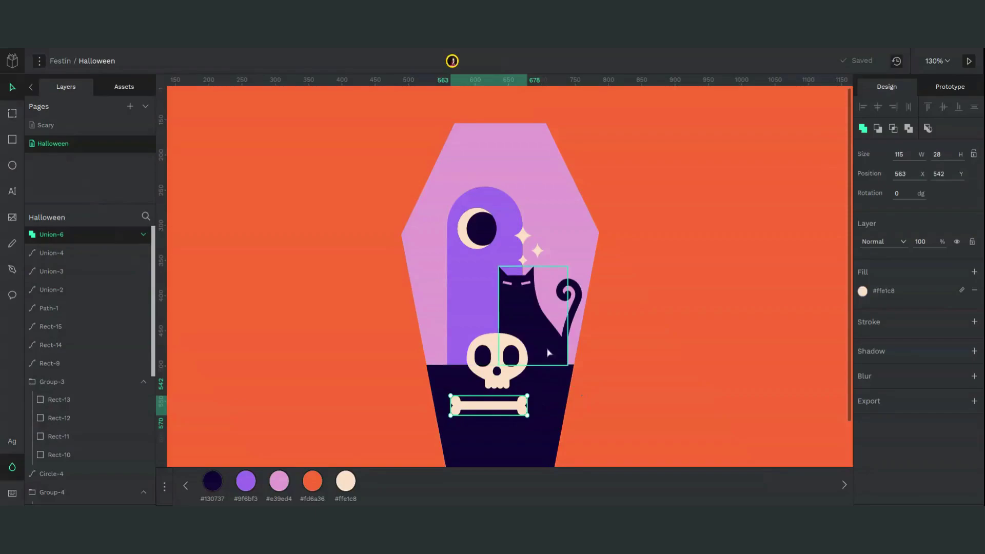
- Draw a candle rectangle about 16 by 63 beside the skull and place a taller 16 by 92 copy at X 708, Y 424
key("r")
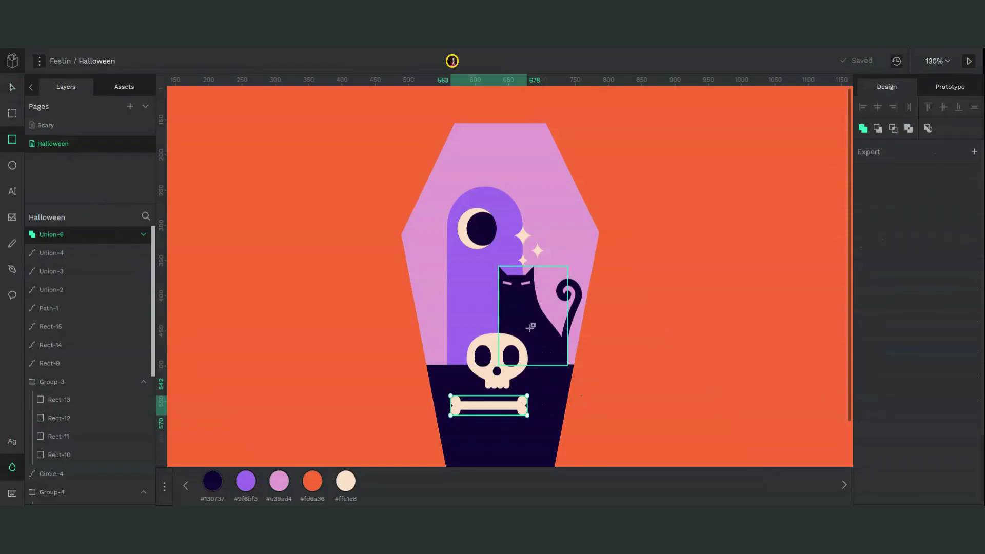
left_click_drag(534, 333, 550, 374)
key("ctrl+c")
key("ctrl+v")
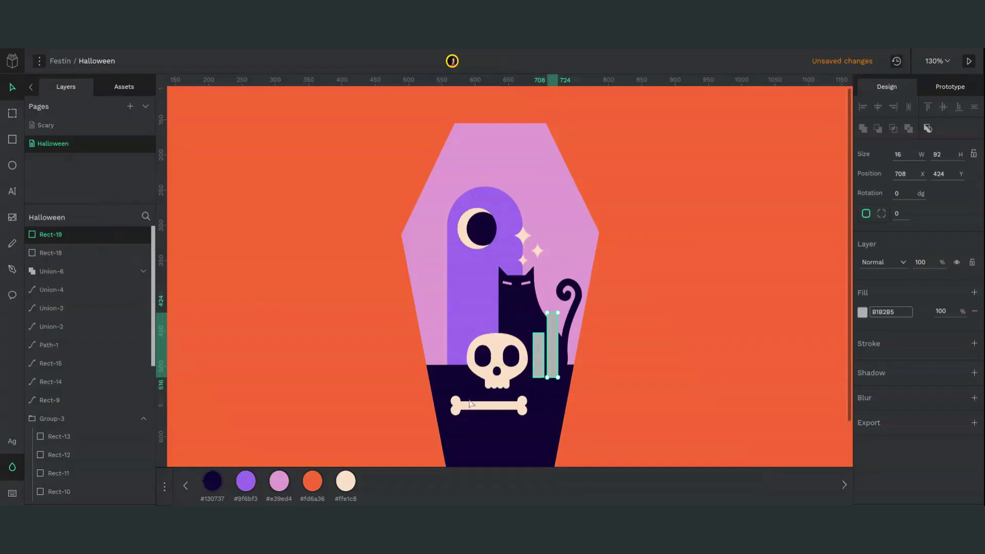
- Fill the taller candle with #9f6bf3 and the shorter candle with #e39ed4
left_click(246, 481)
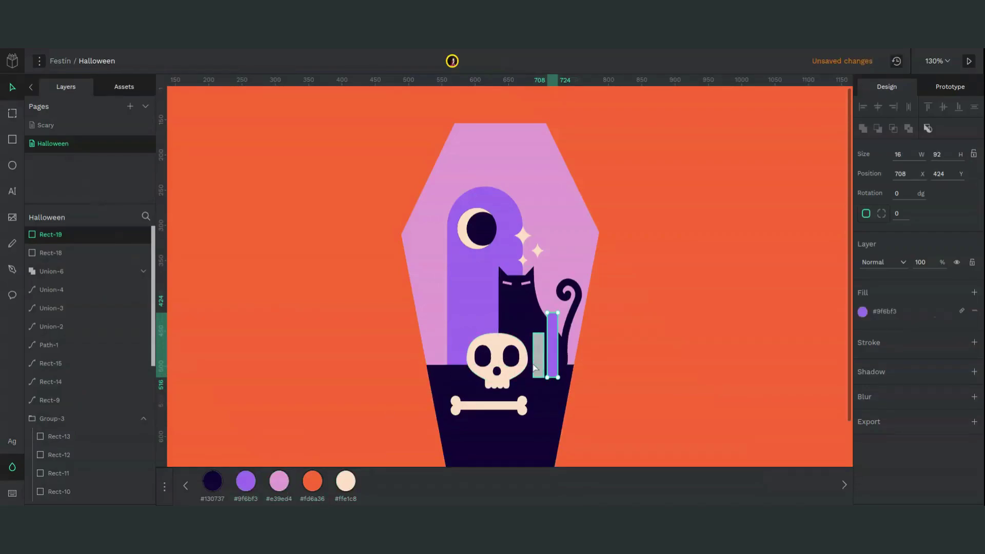
left_click(536, 366)
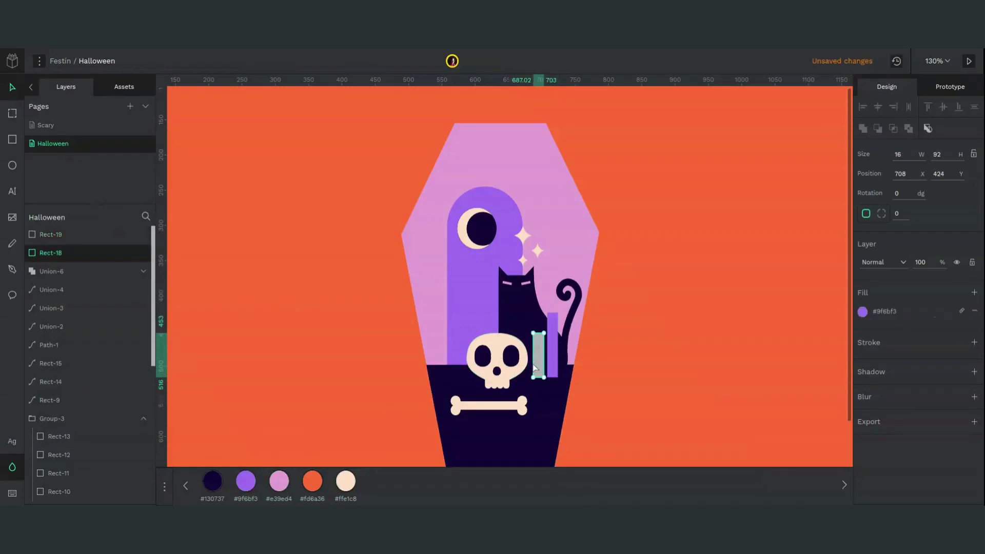
left_click(277, 482)
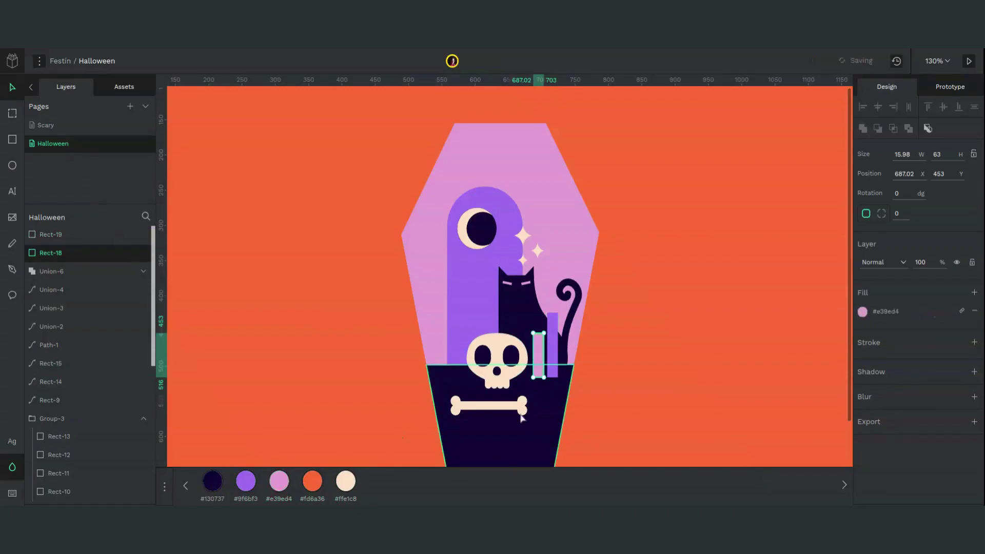
- Draw a circle over the cat's body and resize it to 16 by 16
scroll(552, 351, "up", 10)
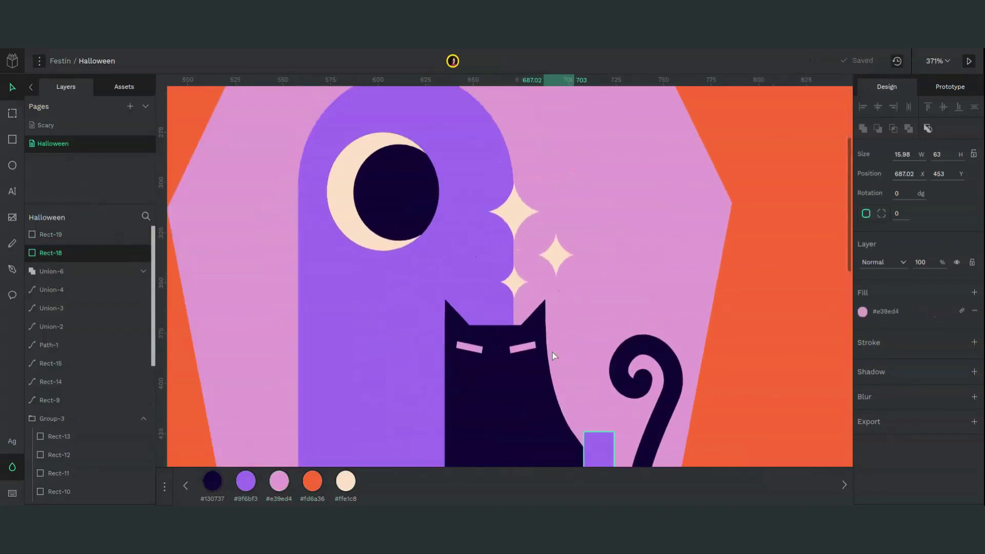
scroll(552, 352, "down", 3)
scroll(552, 352, "right", 1)
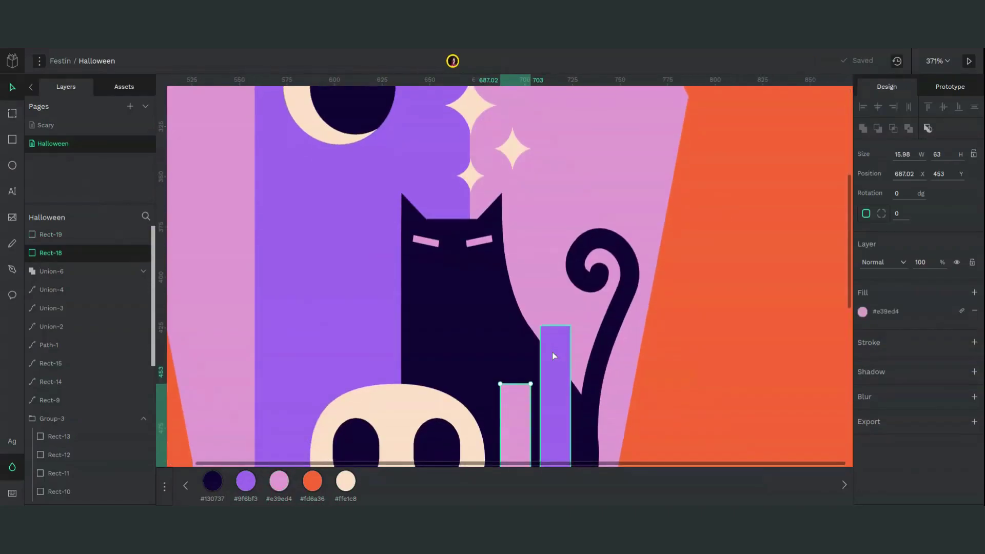
key("e")
left_click(502, 349)
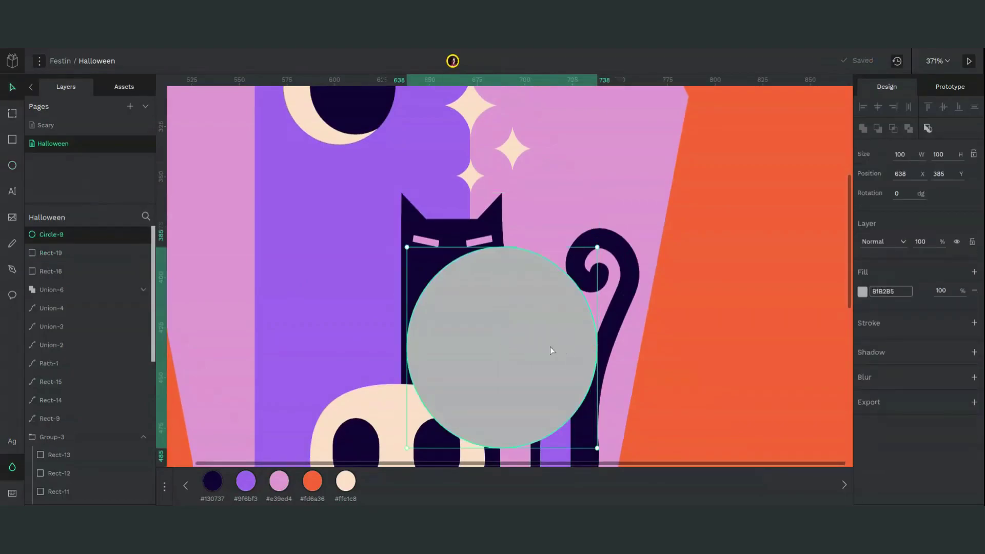
left_click_drag(595, 352, 435, 349)
- Raise the small circle's top node to form a flame shape 16 by 23
double_click(433, 349)
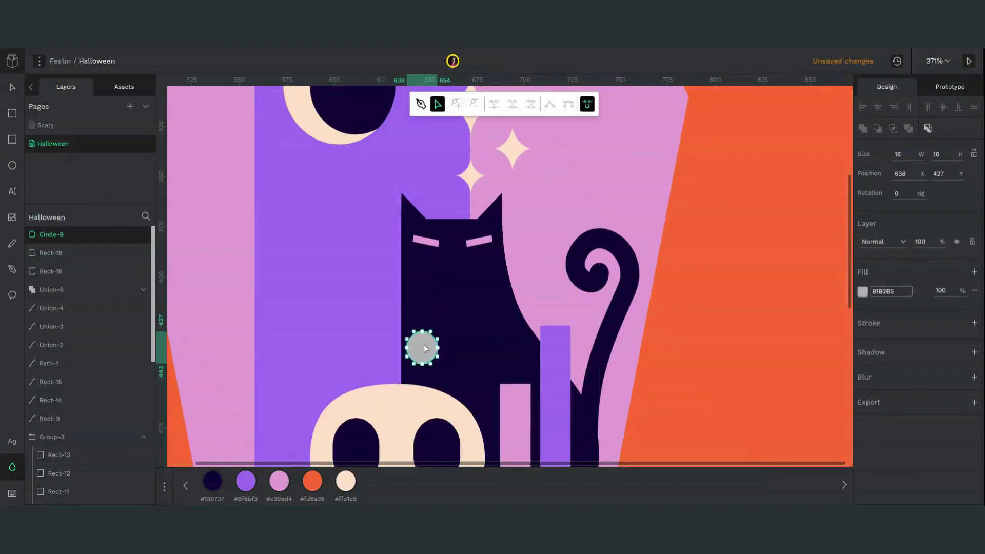
left_click(421, 332)
key("shift+Up")
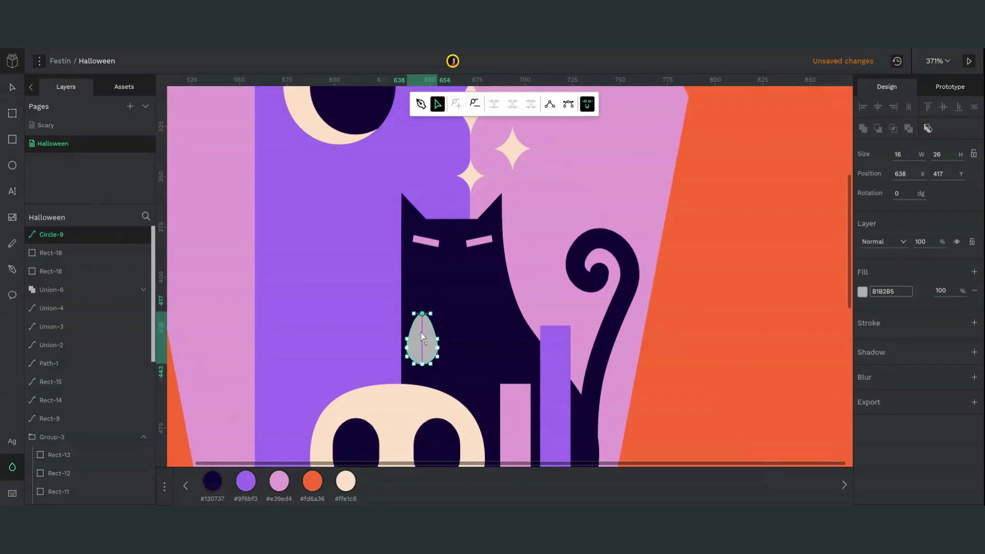
key("Escape")
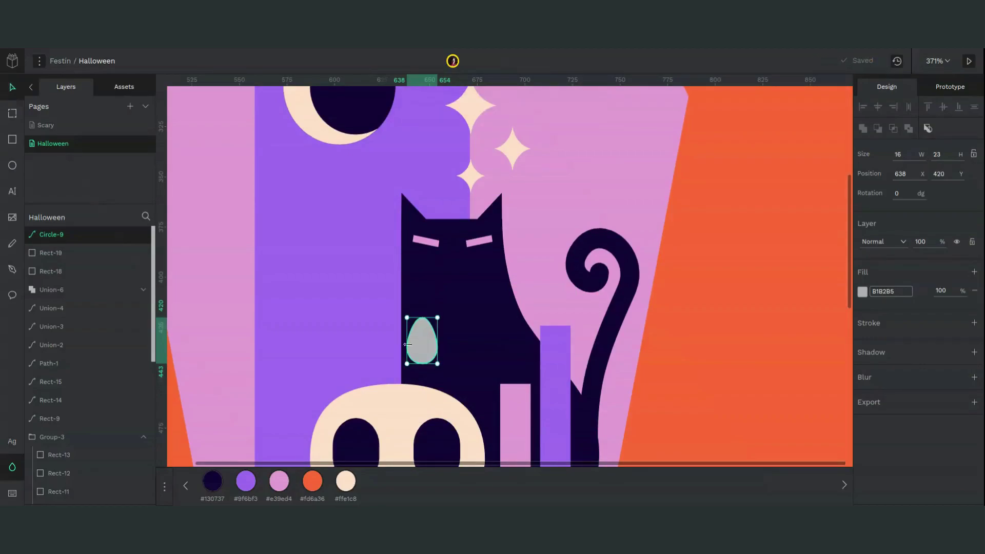
- Shrink the flame to 11 by 16 and centre it horizontally above the shorter candle at Y 432
left_click_drag(406, 353, 530, 334)
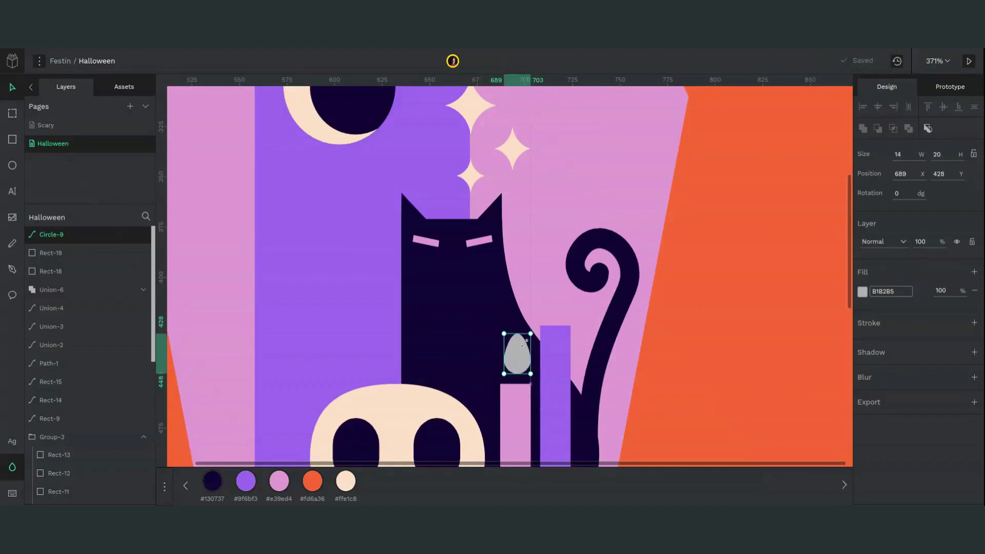
key("ctrl+z")
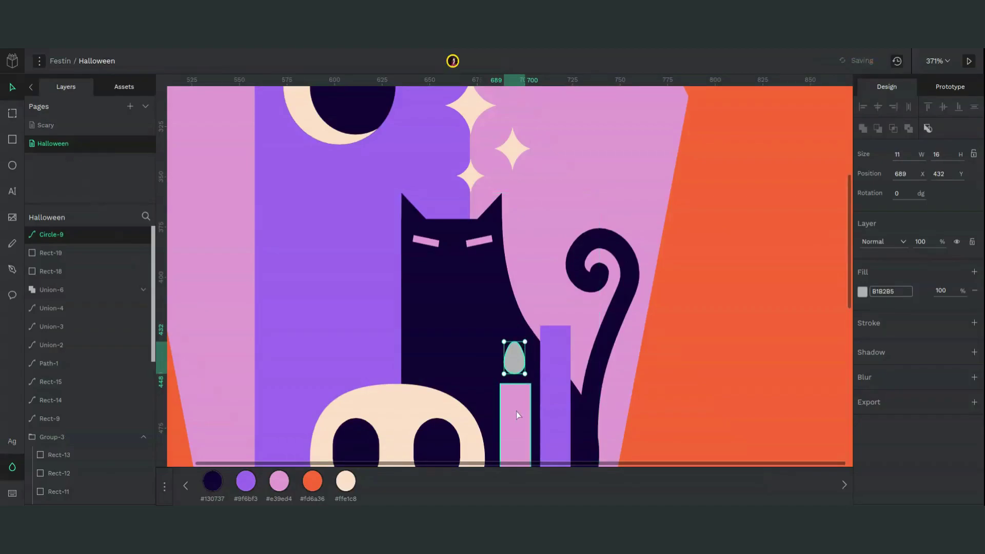
left_click(516, 411, "shift")
left_click(878, 107)
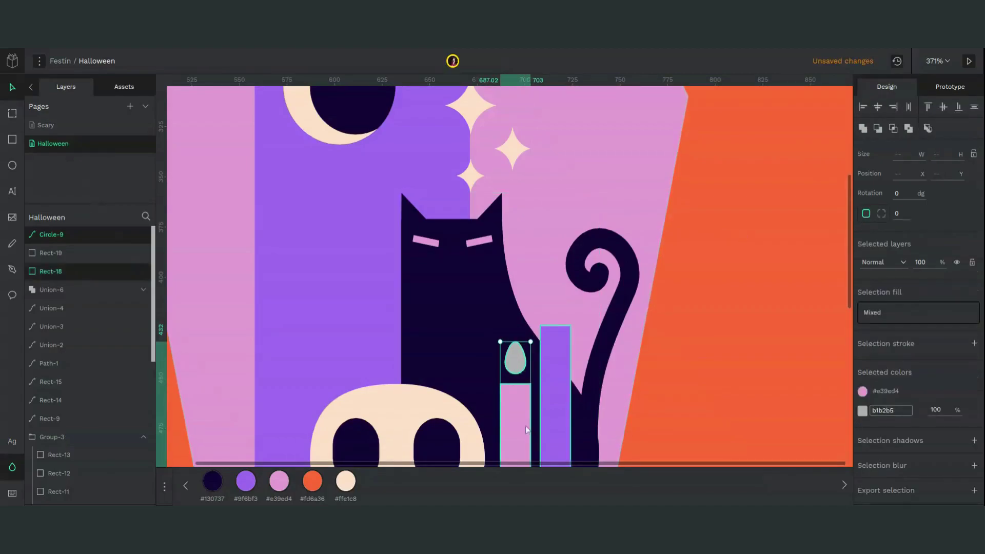
left_click(520, 426, "shift")
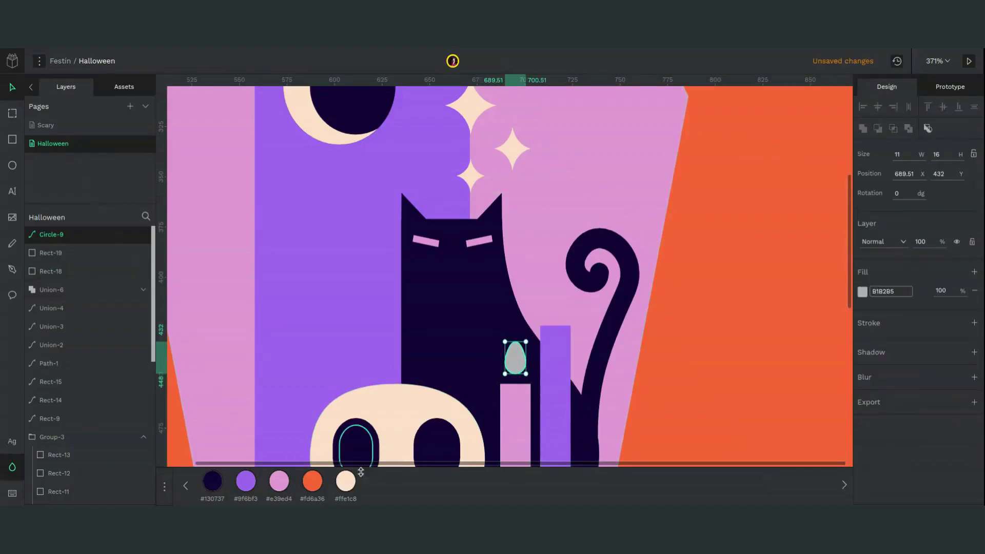
- Fill the flame with #fd6a36 and centre a duplicate of it above the taller candle at Y 404
left_click(326, 483)
left_click_drag(518, 358, 557, 310)
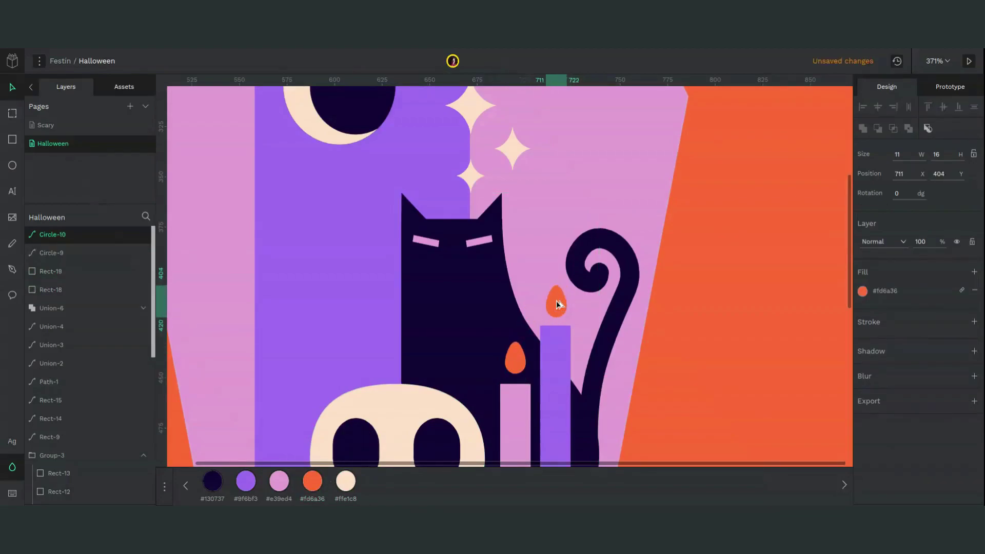
left_click(556, 341, "shift")
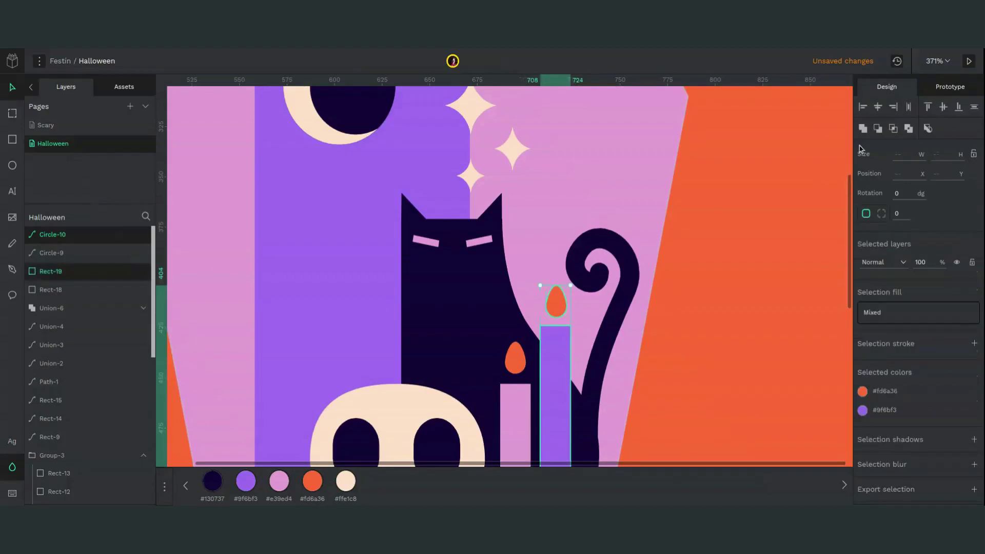
left_click(878, 107)
left_click(720, 380)
- Set the width of both candles to 19
key("minus")
key("minus")
key("minus")
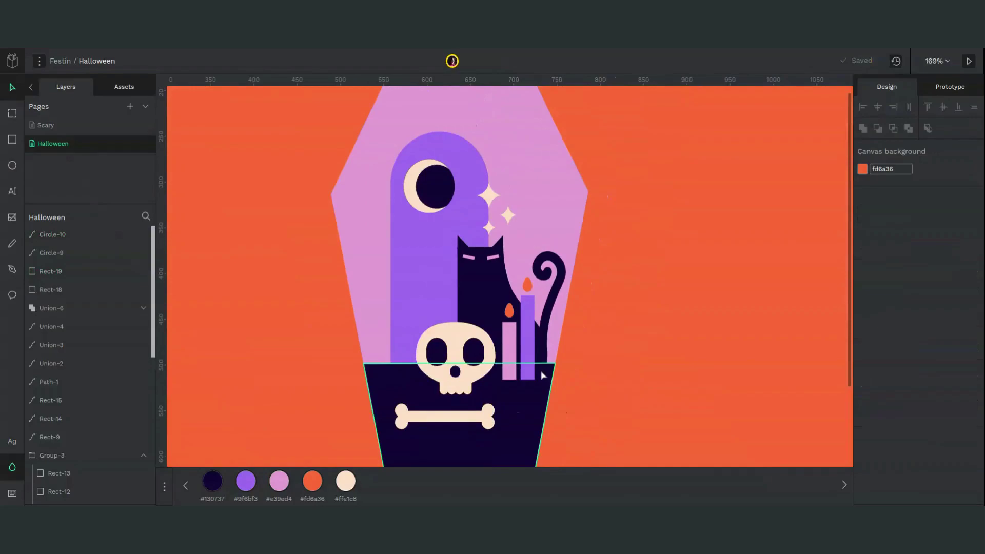
left_click(529, 337)
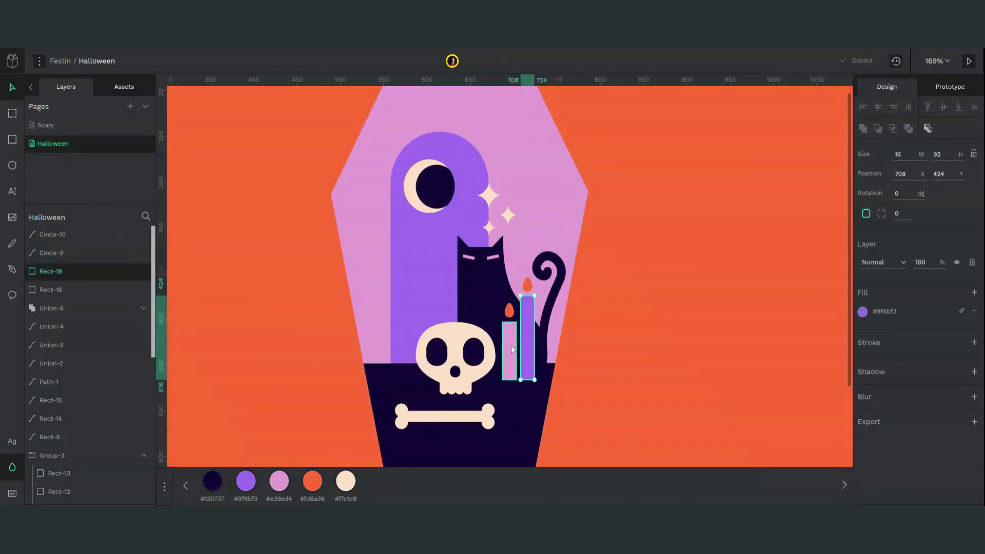
left_click(510, 345, "shift")
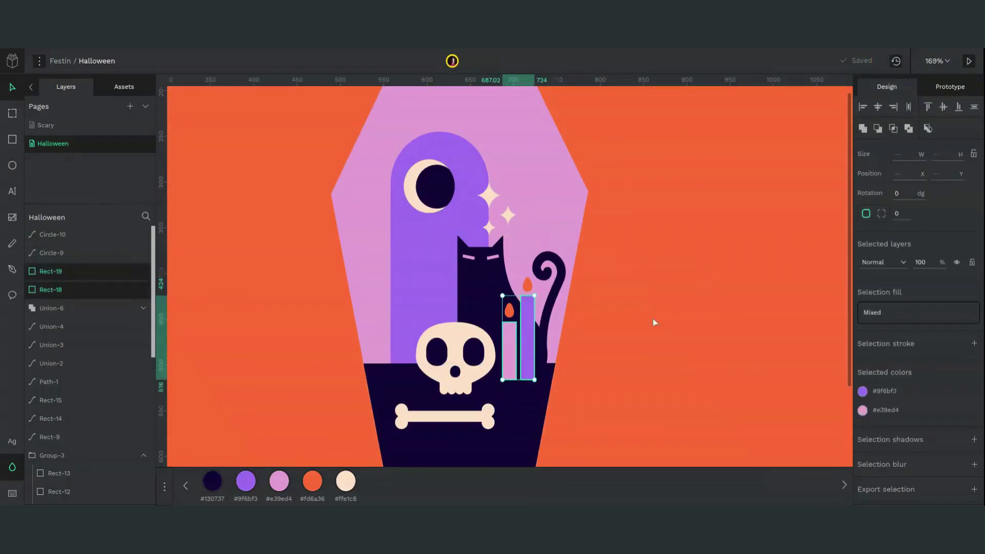
left_click(511, 361)
left_click(526, 356, "shift")
left_click(909, 155)
type("19")
key("Return")
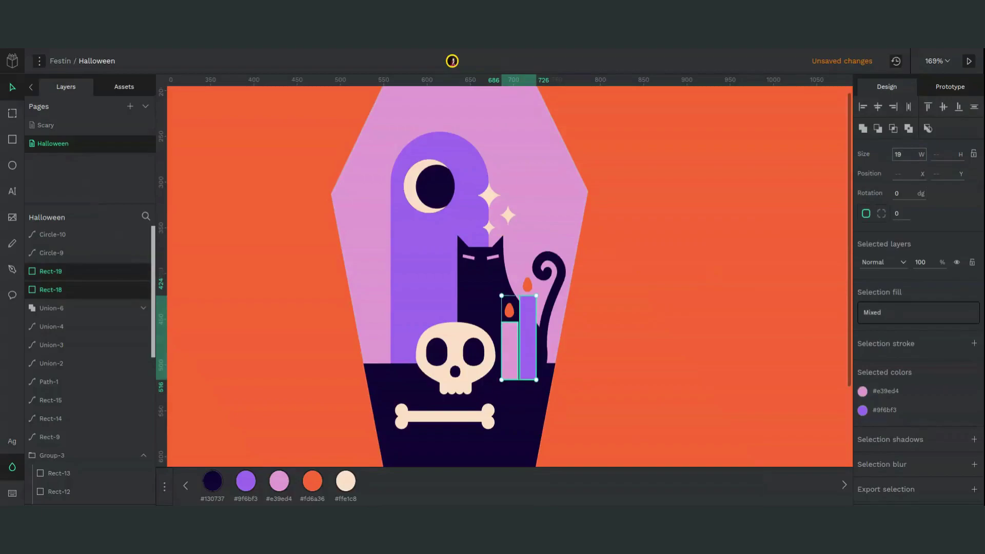
left_click(689, 305)
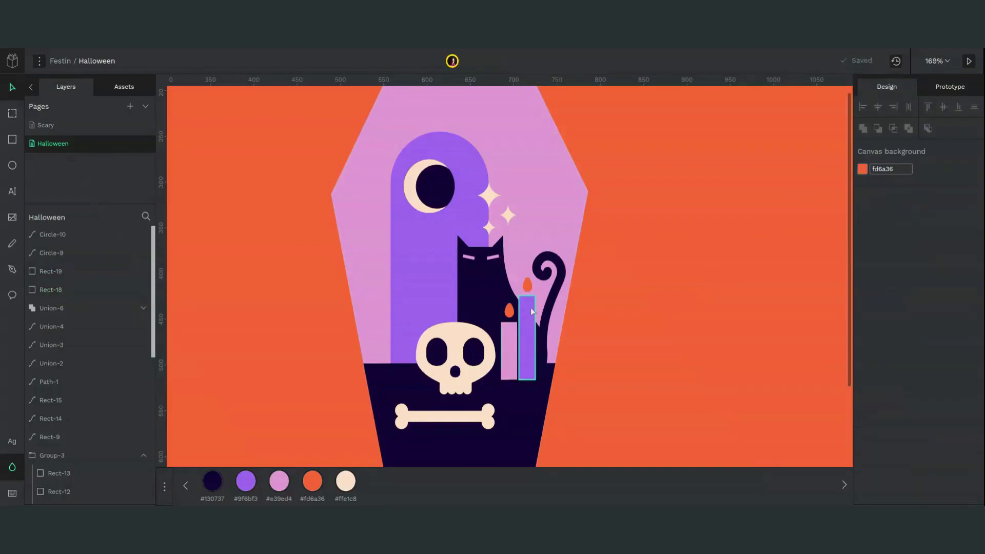
- Move the shorter candle together with its flame slightly left to X 683
left_click(527, 328)
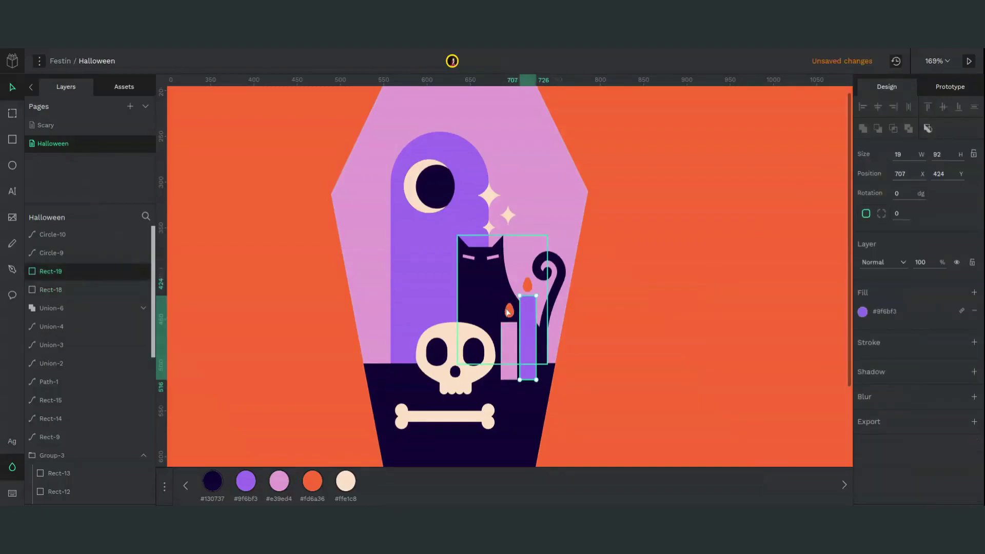
left_click(507, 311)
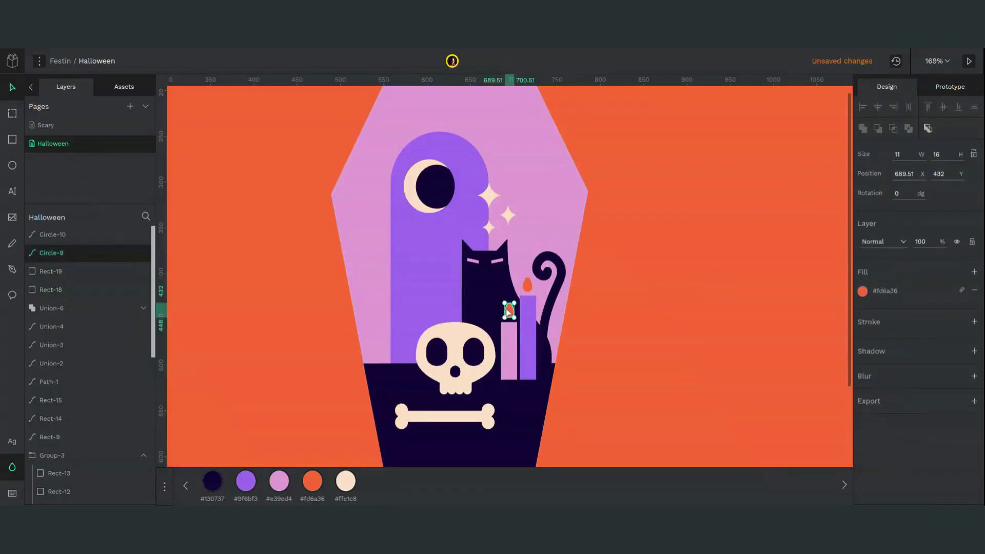
left_click(505, 356, "shift")
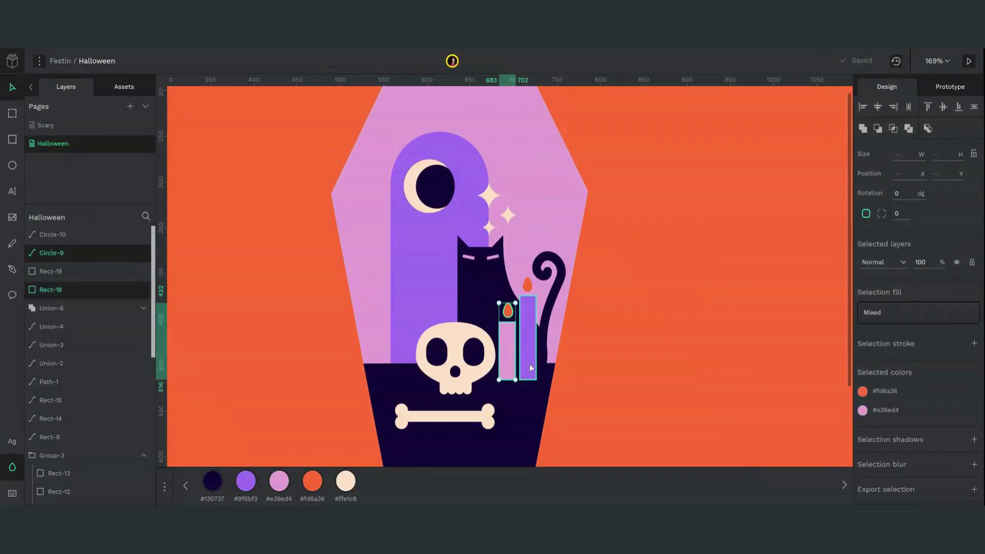
- Round the corners of both candles with a radius of 2
left_click(514, 324)
left_click(526, 331, "shift")
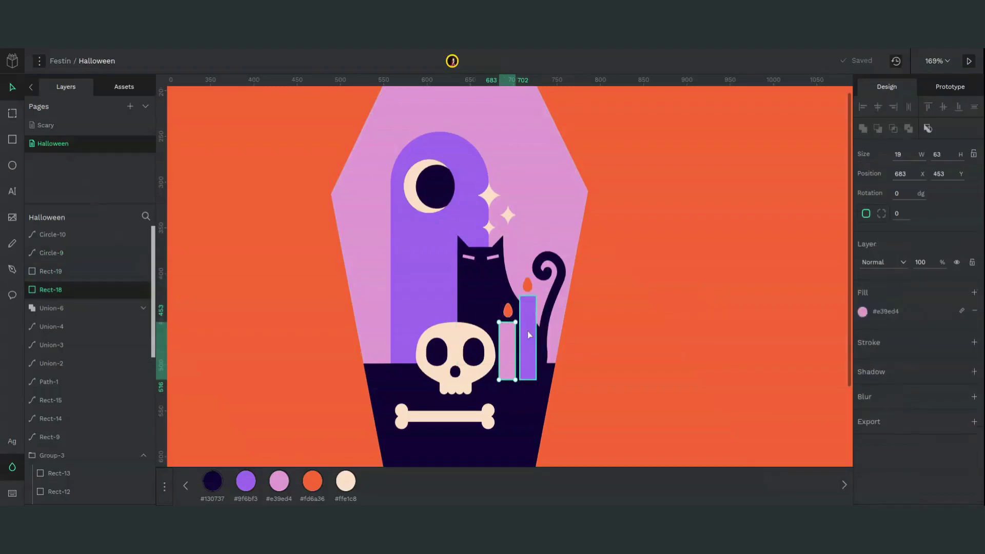
left_click(896, 217)
type("1")
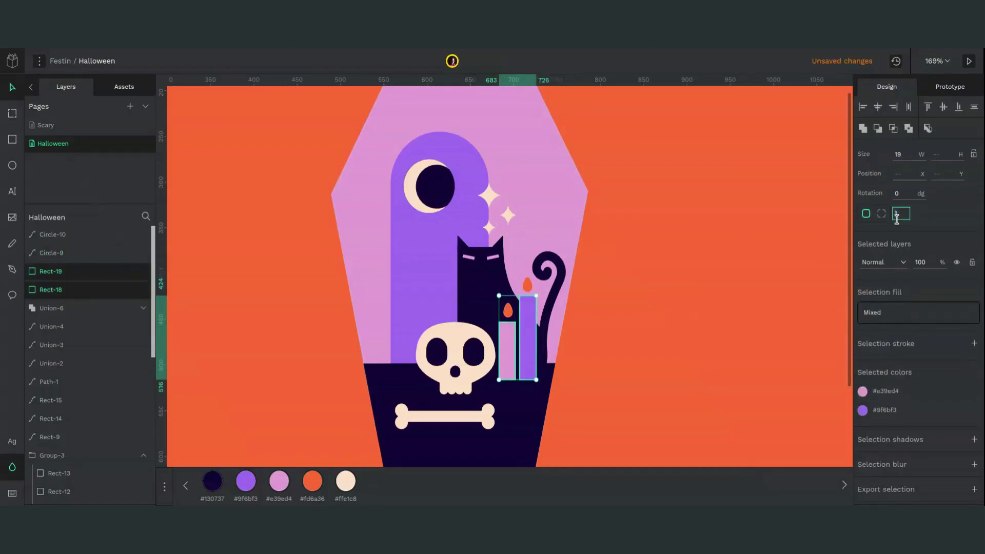
left_click(597, 362)
- Move the shorter candle and its flame right to X 688 so the two candles touch
scroll(598, 363, "down", 1)
scroll(598, 362, "left", 2)
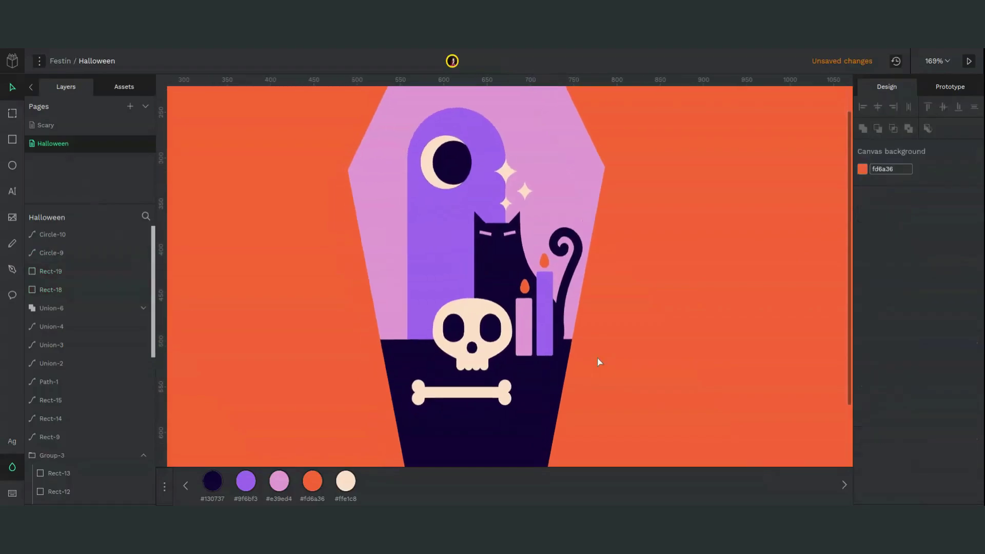
scroll(597, 362, "up", 1)
scroll(599, 362, "left", 1)
scroll(599, 362, "up", 1)
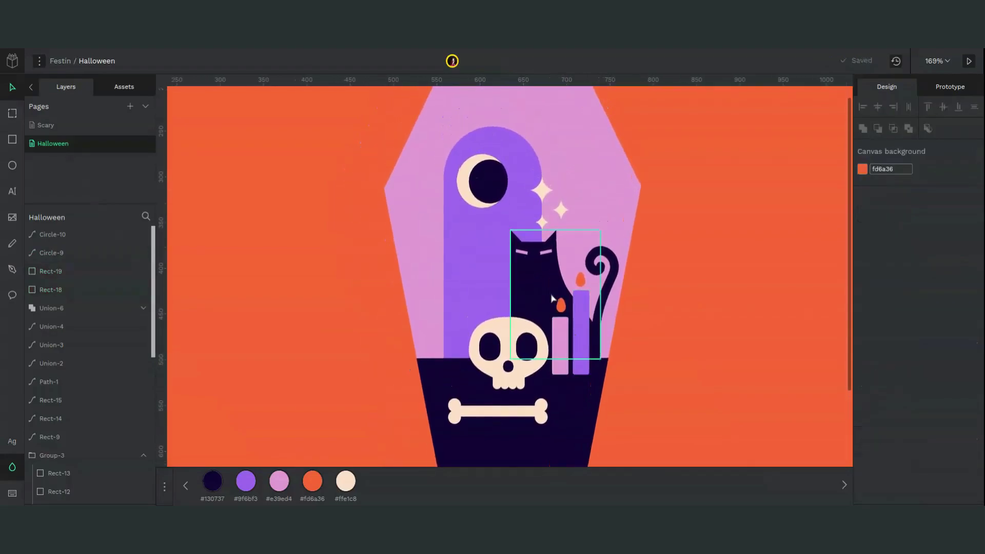
left_click(562, 310)
left_click(553, 363, "shift")
left_click_drag(553, 363, 556, 365)
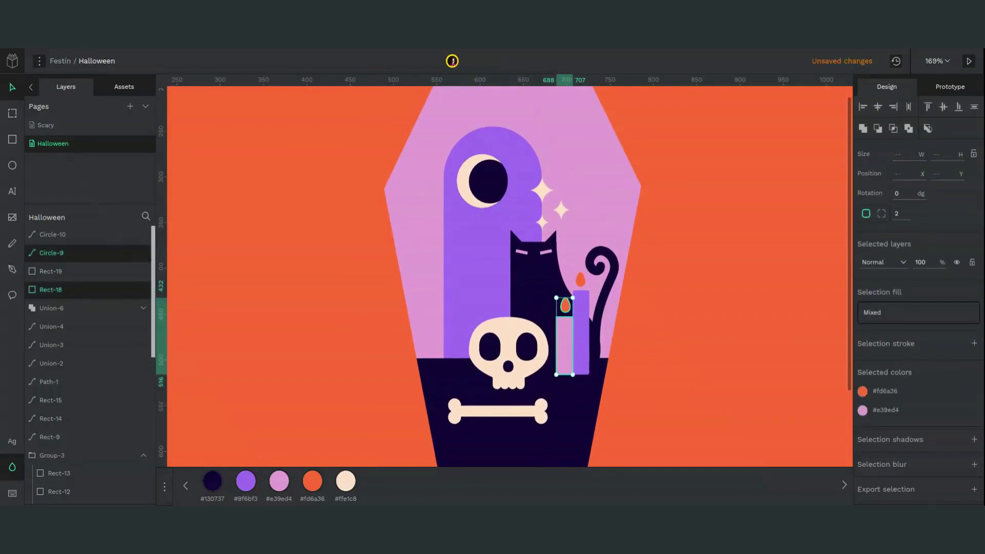
- Shorten the bone to 87 wide by reducing its shaft from the right and moving its right end to X 635
left_click(512, 416)
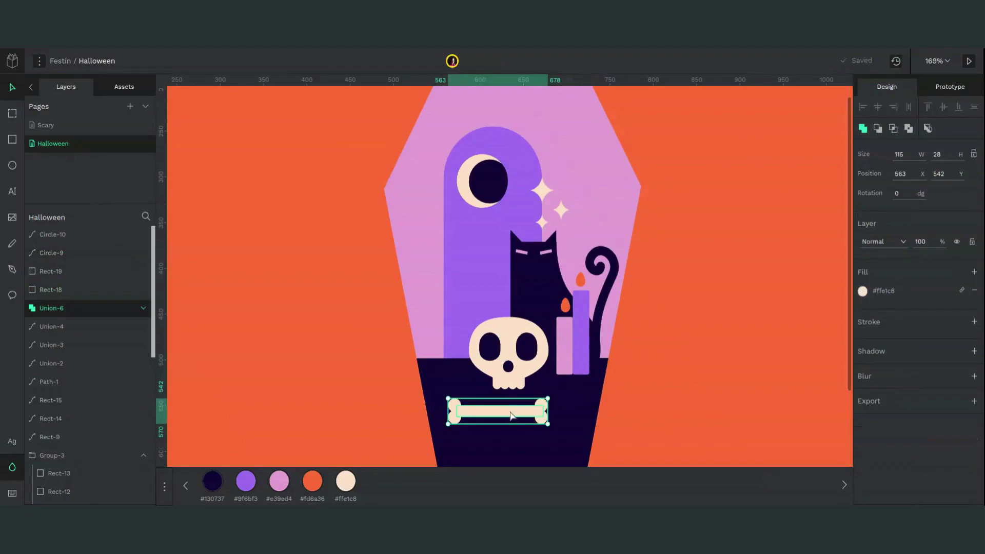
double_click(512, 415)
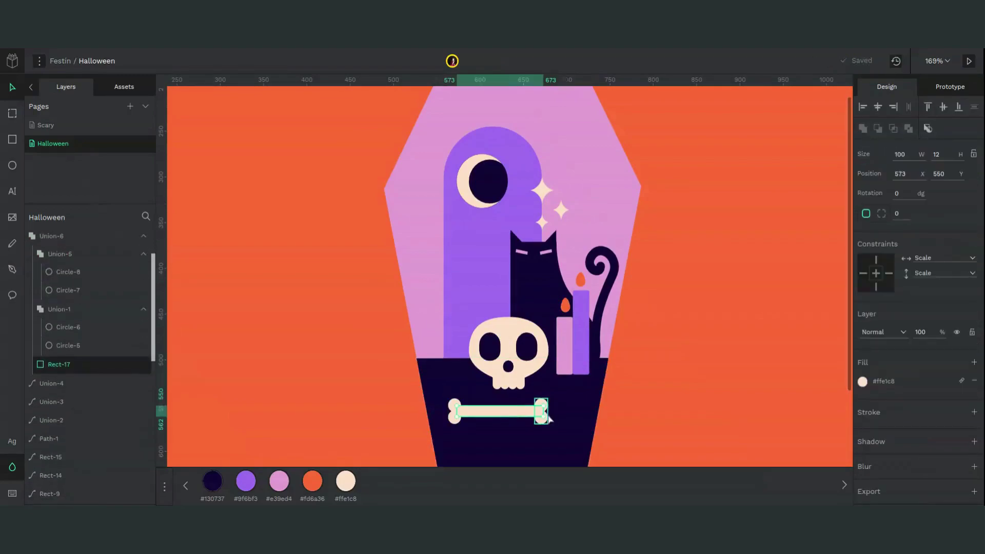
left_click_drag(543, 412, 517, 412)
left_click(541, 408)
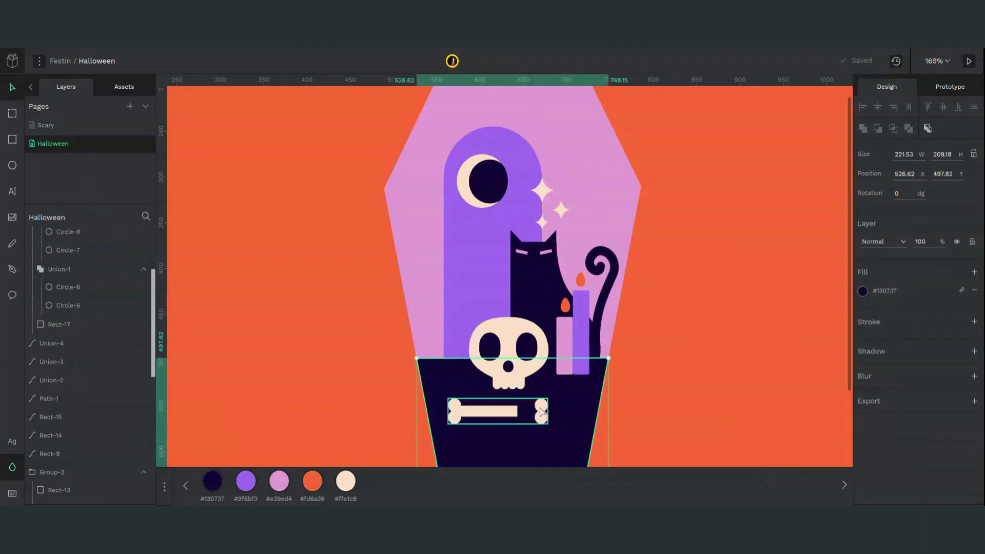
left_click_drag(541, 411, 506, 411)
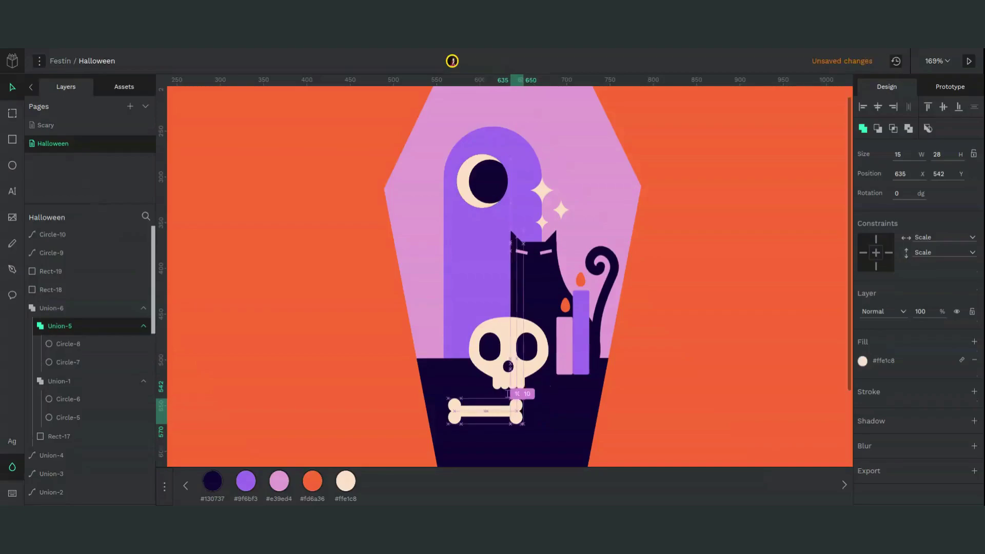
left_click(564, 440)
- Place the whole bone below the candles at X 660, Y 521, rotated about 14.49 degrees
left_click(523, 416)
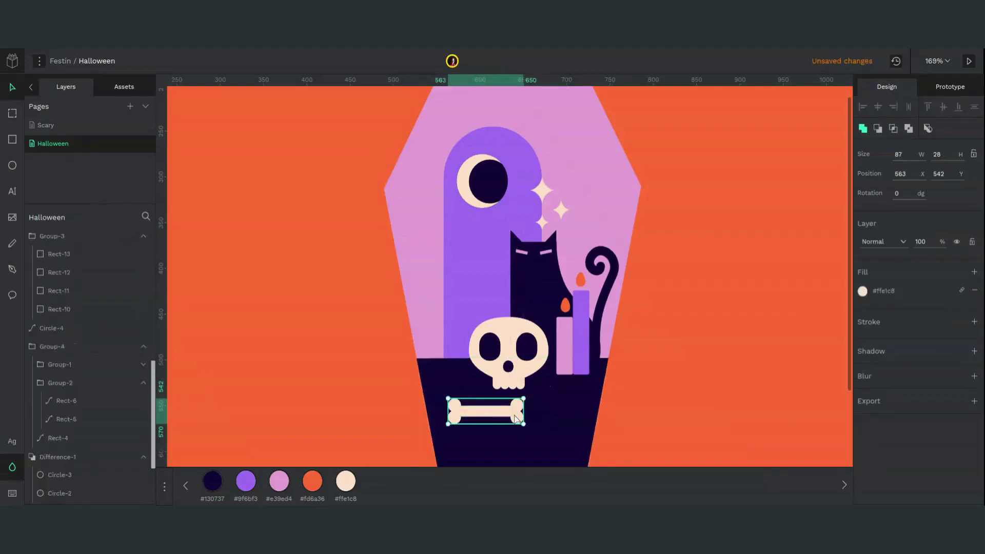
left_click_drag(523, 415, 625, 392)
key("shift+Left")
key("Right")
key("Right")
key("Right")
key("Right")
key("Right")
key("Down")
key("Down")
key("Down")
key("Down")
key("Down")
key("Down")
key("Down")
key("Down")
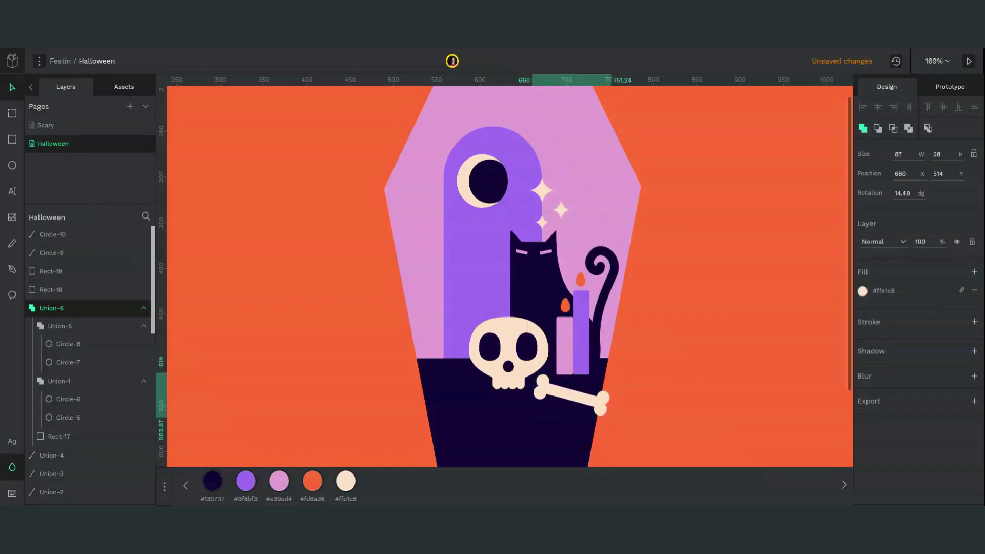
key("Down")
key("Down")
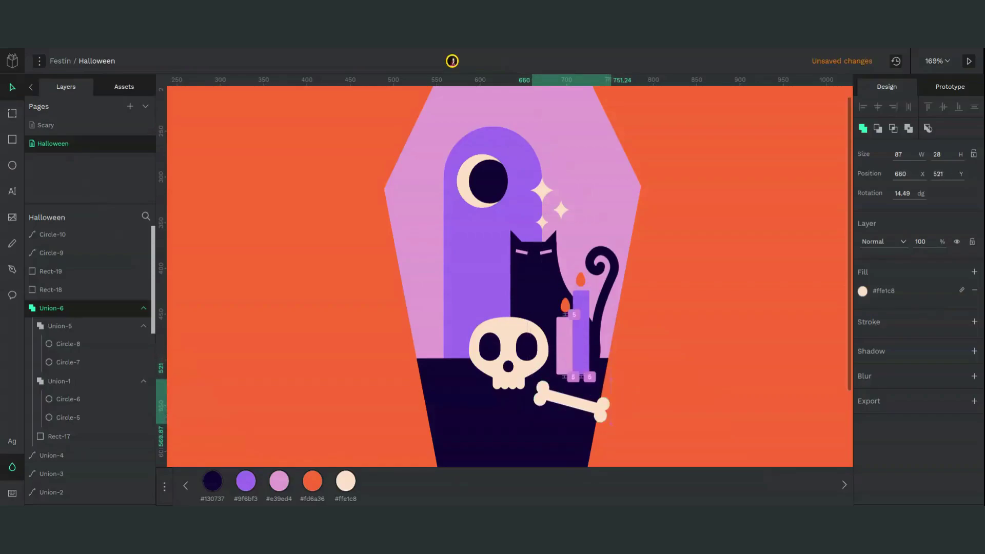
- Draw a 43 by 43 eyeball circle at X 701, Y 490 over the taller candle's base and fill it with #ffe1c8
key("plus")
key("plus")
scroll(627, 396, "down", 1)
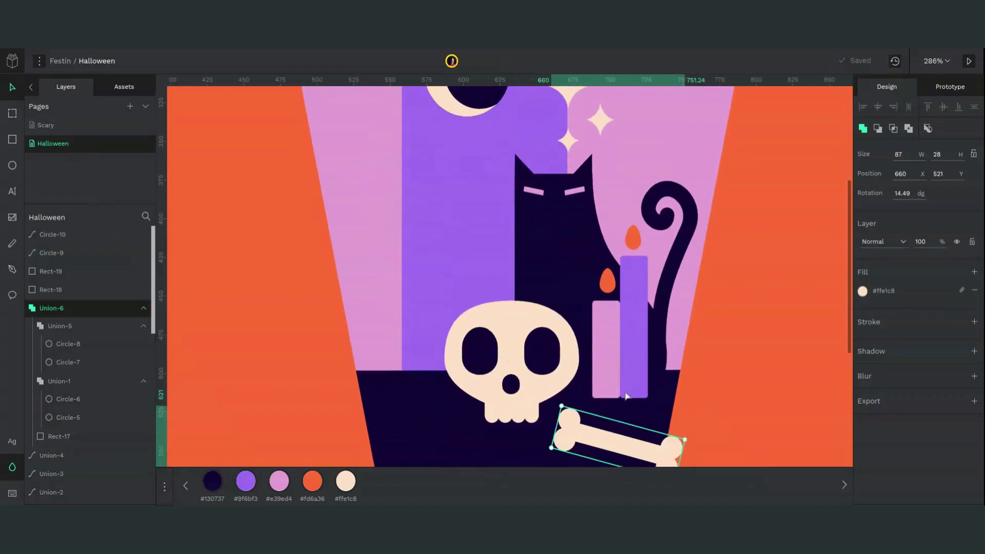
key("o")
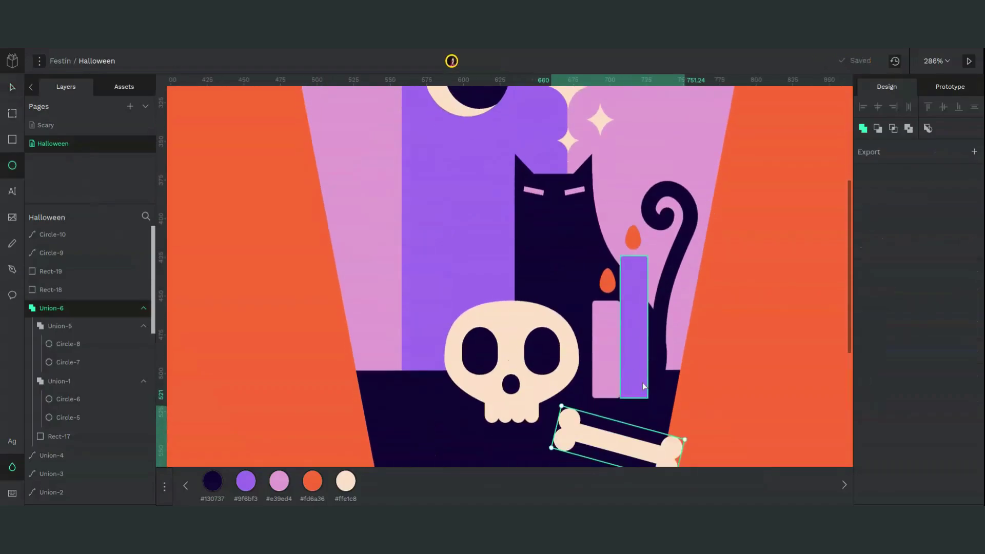
left_click(642, 383)
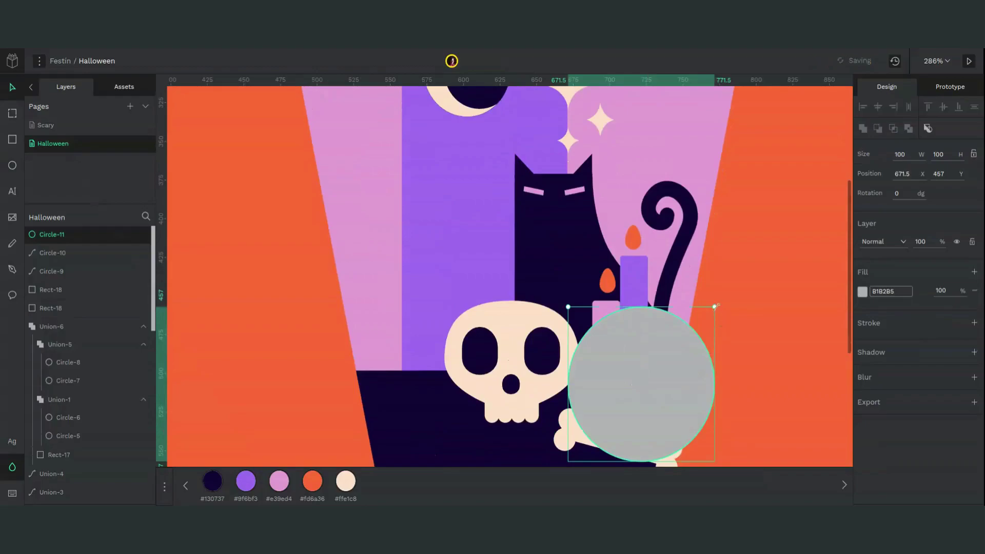
left_click_drag(715, 306, 654, 368)
left_click_drag(617, 425, 634, 396)
mouse_move(670, 356)
left_mouse_down()
mouse_move(667, 363)
mouse_move(673, 358)
left_mouse_up()
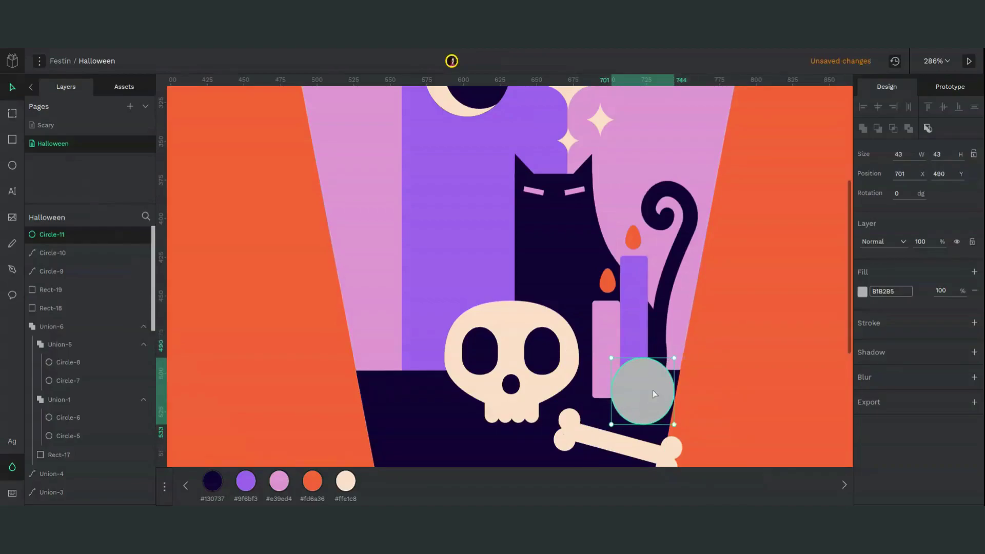
left_click(341, 488)
- Duplicate the eyeball circle as an iris filled with #9f6bf3, sized 25 by 25 at X 705, Y 494
key("ctrl+d")
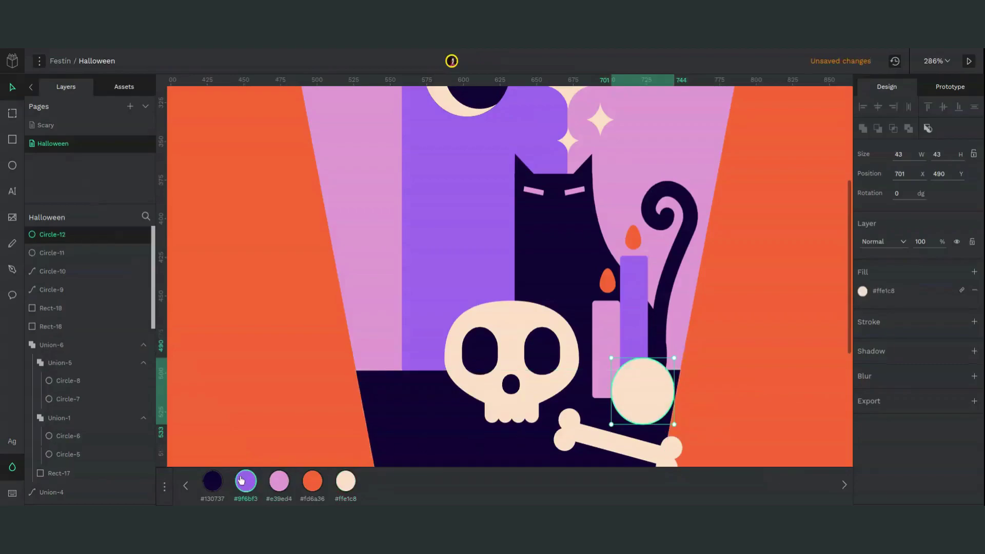
left_click(241, 479)
left_click_drag(673, 424, 633, 391)
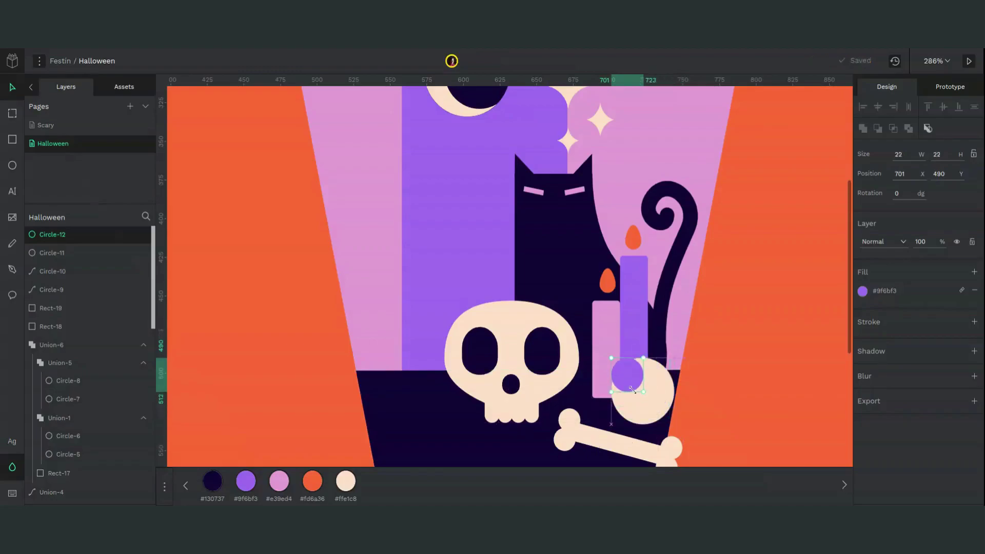
key("Down")
key("Down")
key("Down")
key("Down")
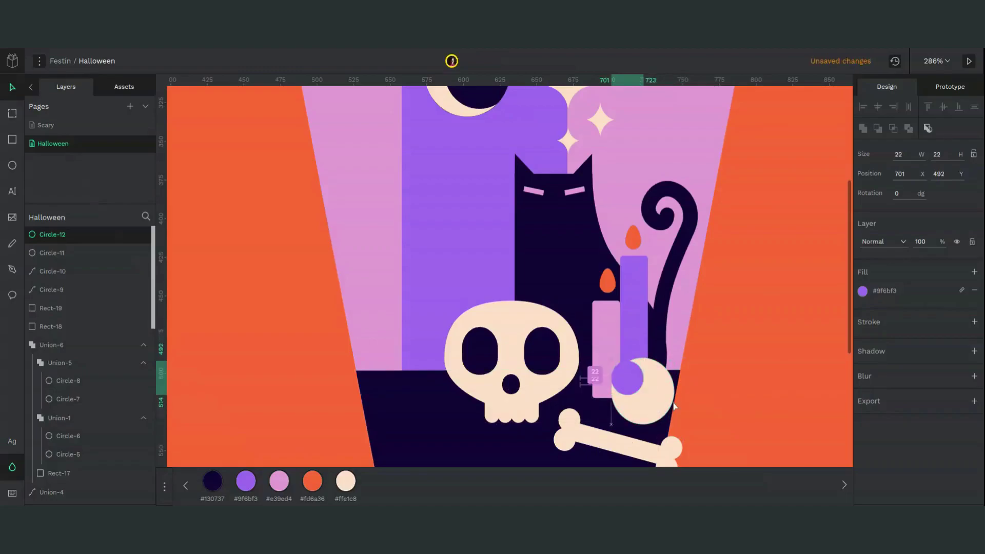
key("Right")
key("Right")
key("Right")
key("Right")
key("Right")
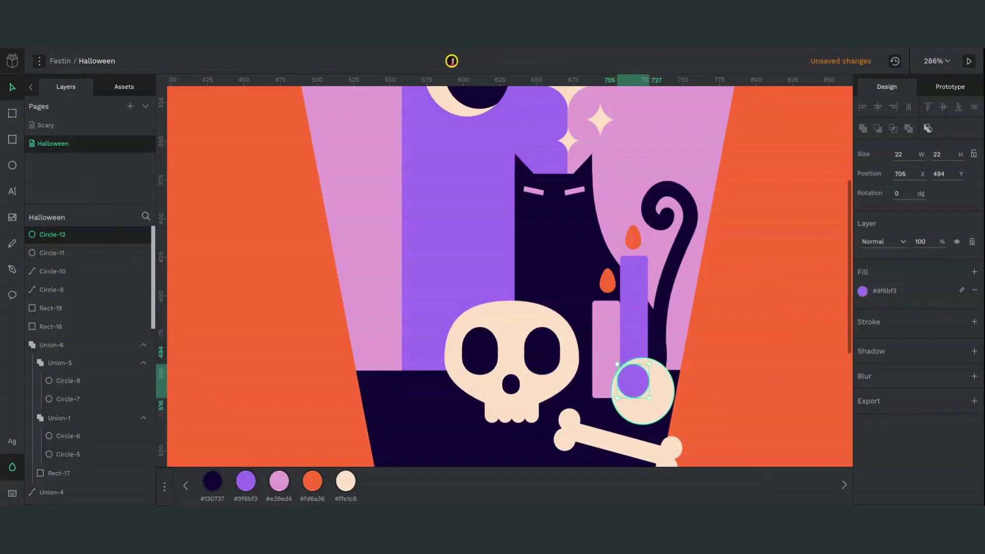
key("Left")
left_click_drag(649, 398, 652, 399)
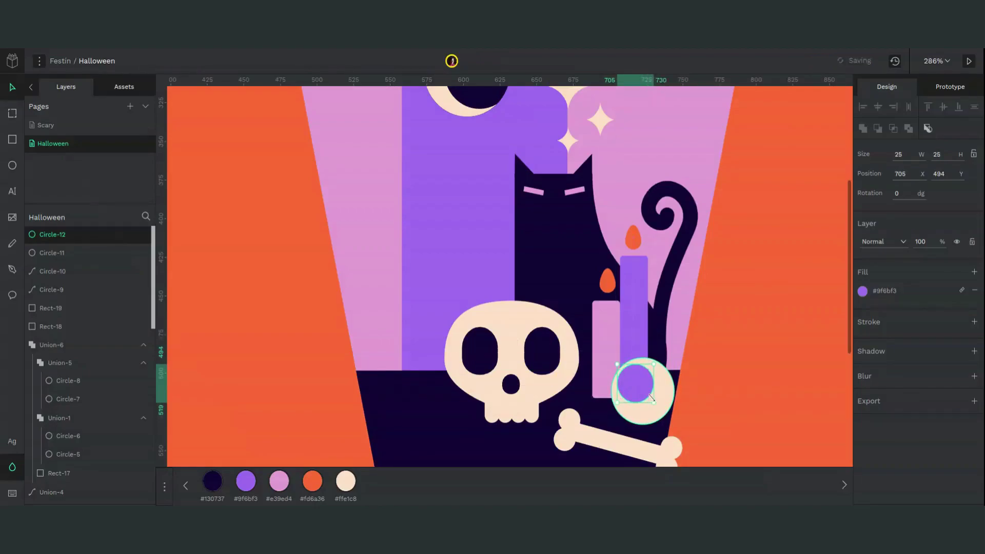
- Make a copy of the purple iris and align it exactly over the original by left and top edges
key("ctrl+c")
key("ctrl+v")
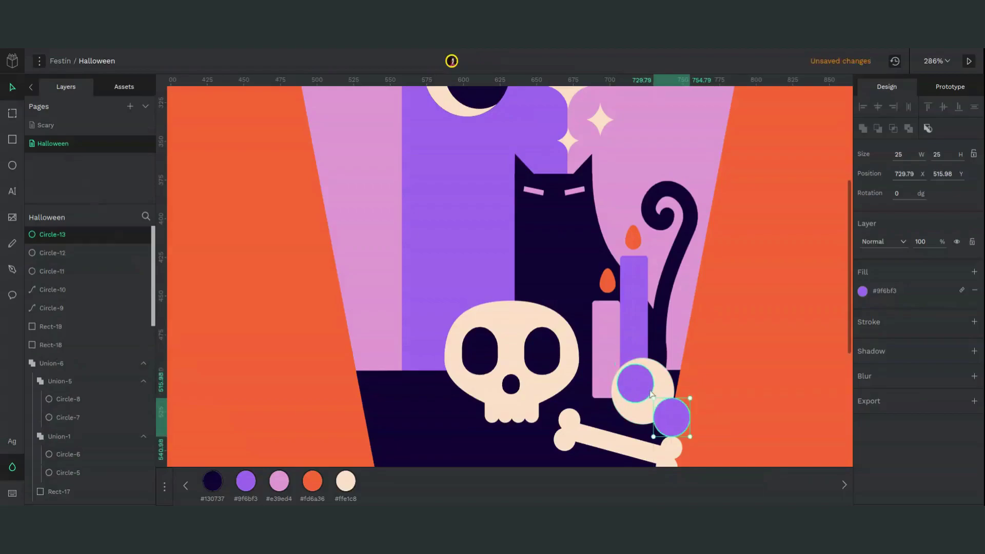
left_click(636, 385, "shift")
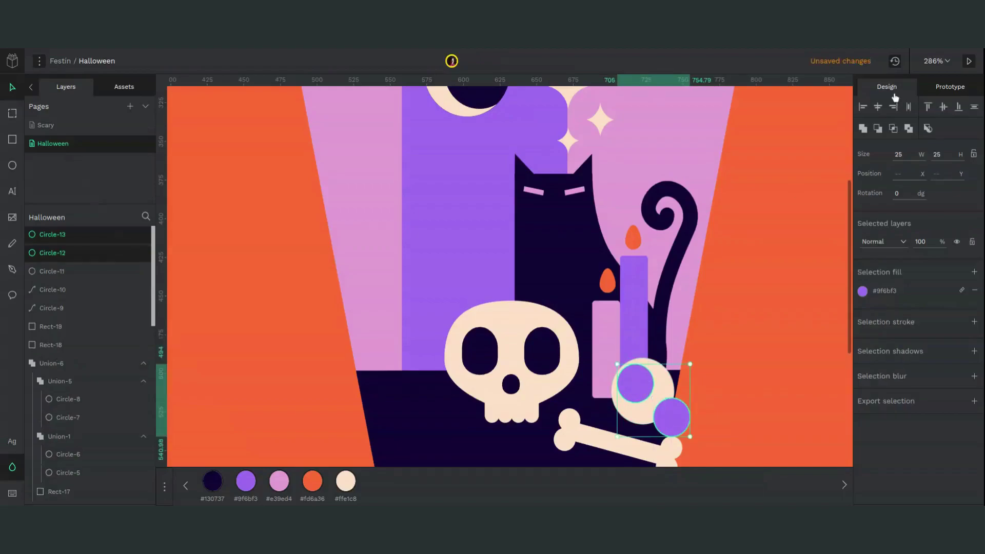
left_click(862, 108)
left_click(927, 106)
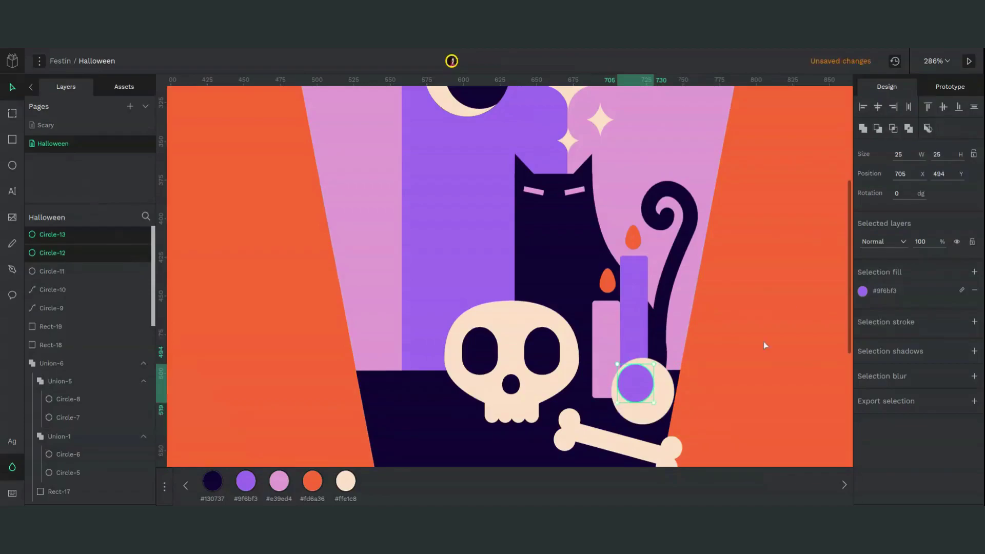
- Shrink the copied circle to a 10 by 10 pupil at X 711, Y 500 and fill it with #130737
left_click(753, 378)
left_click(636, 384)
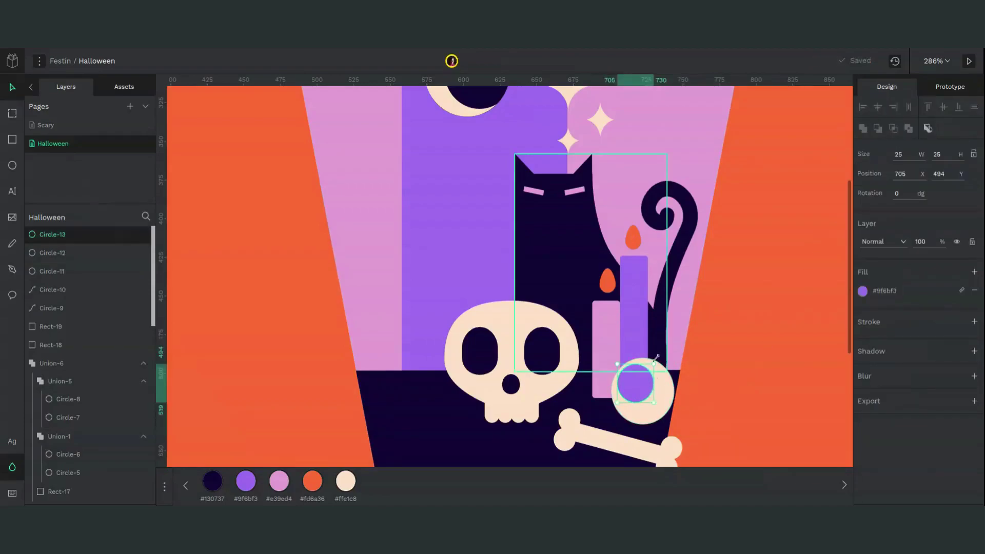
mouse_move(655, 362)
left_mouse_down()
mouse_move(626, 394)
mouse_move(639, 391)
left_mouse_up()
left_click_drag(634, 384, 637, 387)
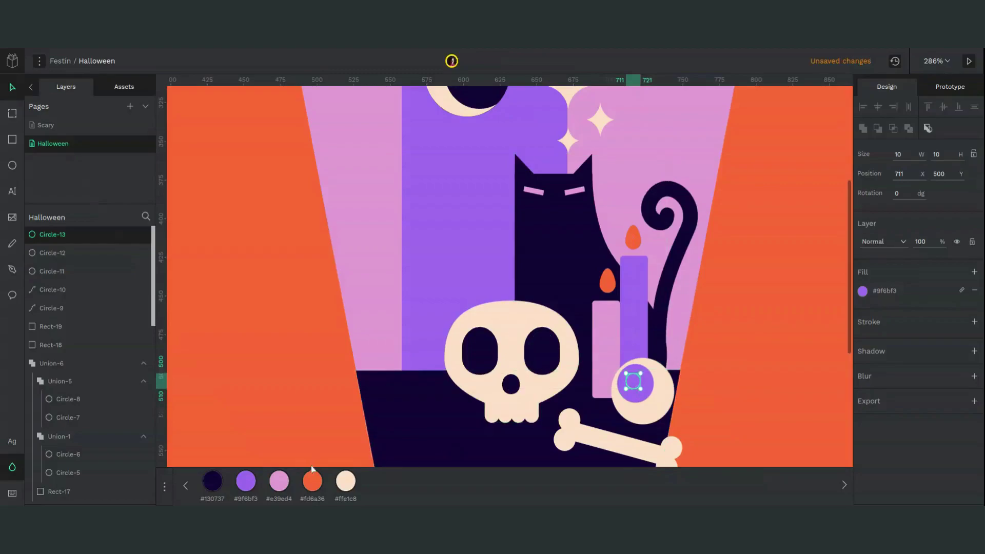
left_click(209, 487)
- Group the pupil, iris and eyeball circles and move the group to X 698, Y 482
left_click(648, 394, "shift")
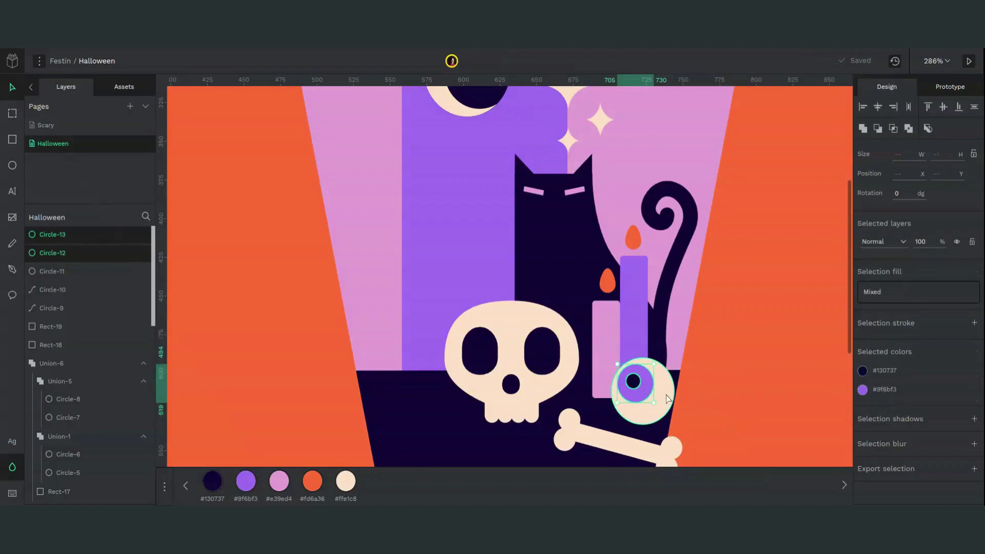
left_click(668, 399, "shift")
key("ctrl+g")
key("shift+Left")
key("Right")
key("Right")
key("Right")
key("Right")
key("Right")
key("Right")
key("Right")
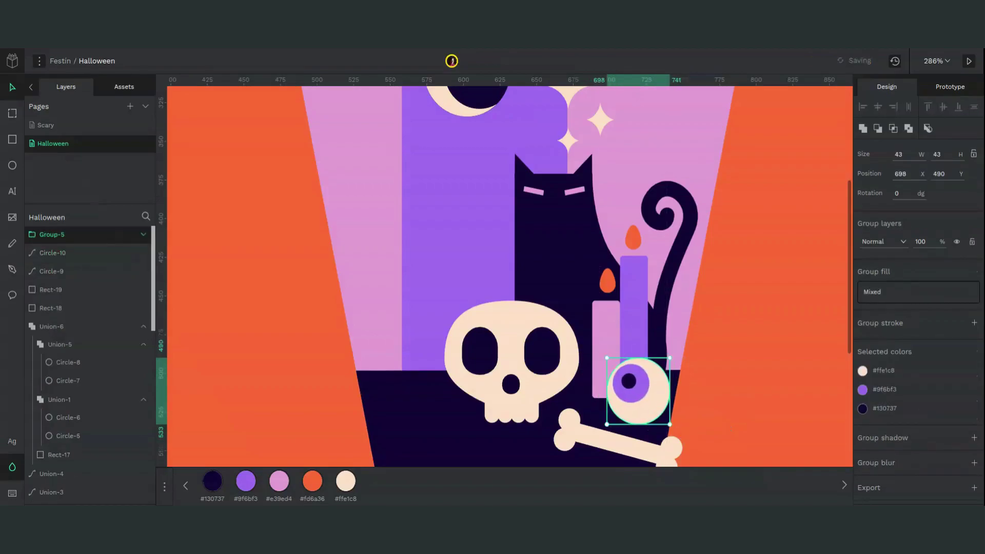
key("shift+Up")
key("Down")
left_click_drag(664, 386, 664, 388)
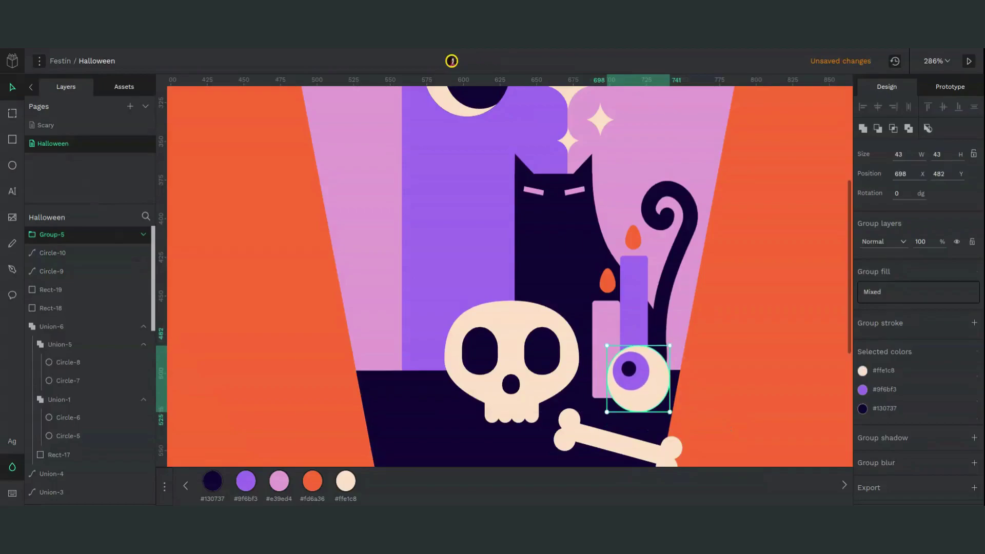
- Change the fill of the iris inside the eyeball group to #fd6a36
double_click(641, 381)
left_click(312, 480)
left_click(771, 393)
key("shift+1")
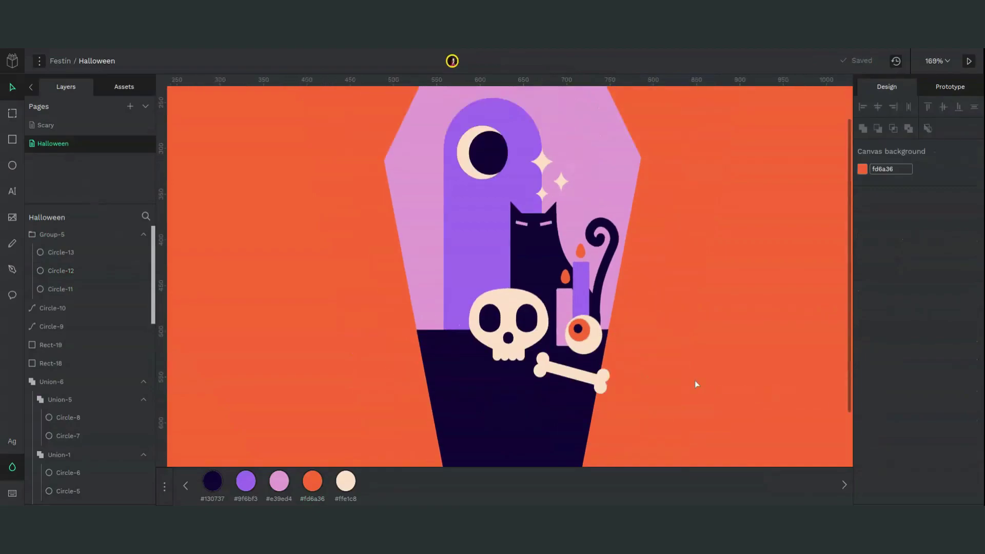
- Paste the white Penpot logo in front of all the artwork and place it at X 339, Y 448
scroll(635, 404, "up", 1)
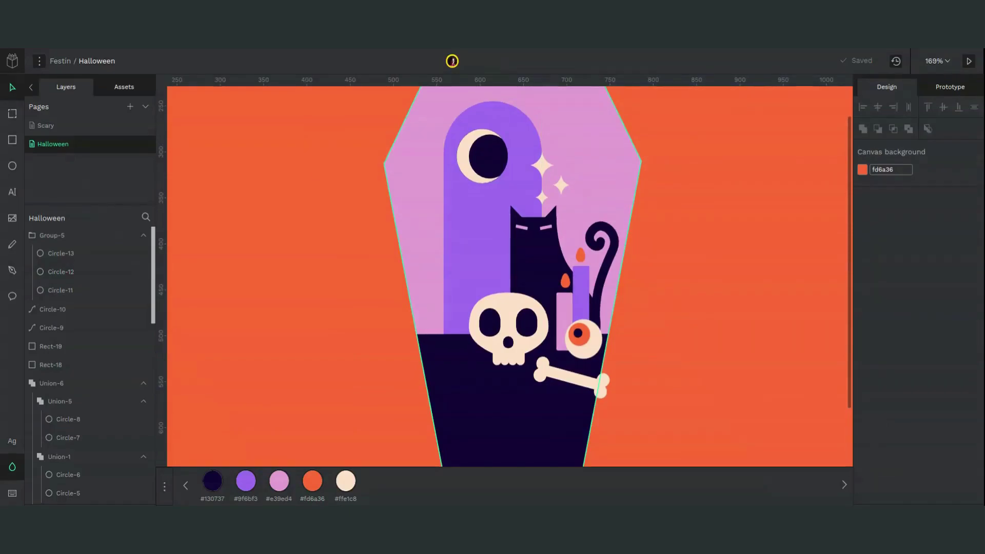
key("ctrl+v")
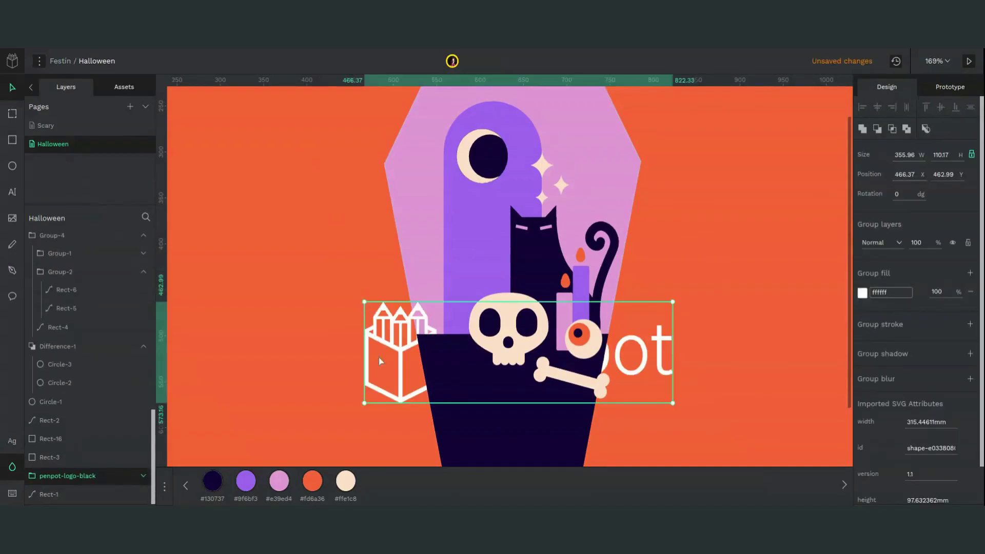
right_click(395, 365)
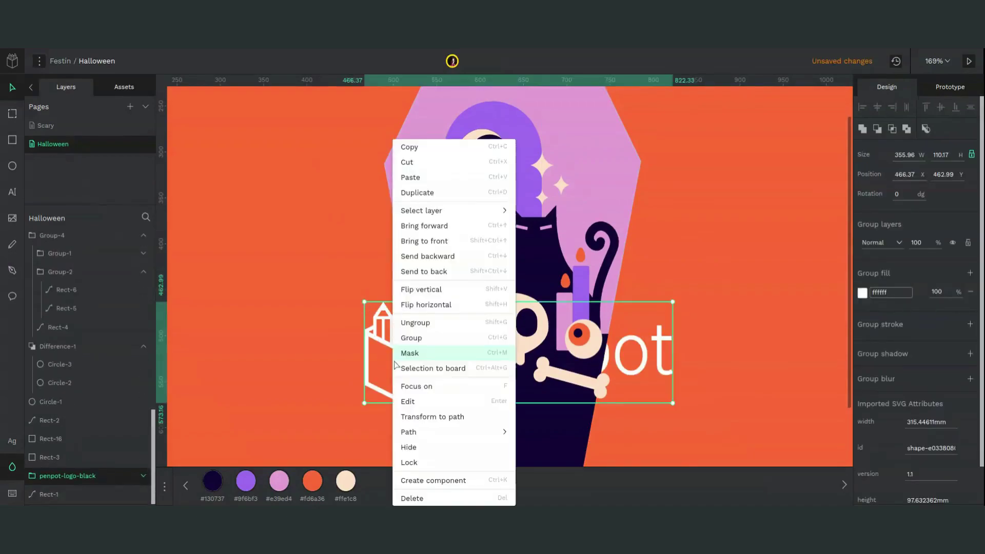
left_click(430, 241)
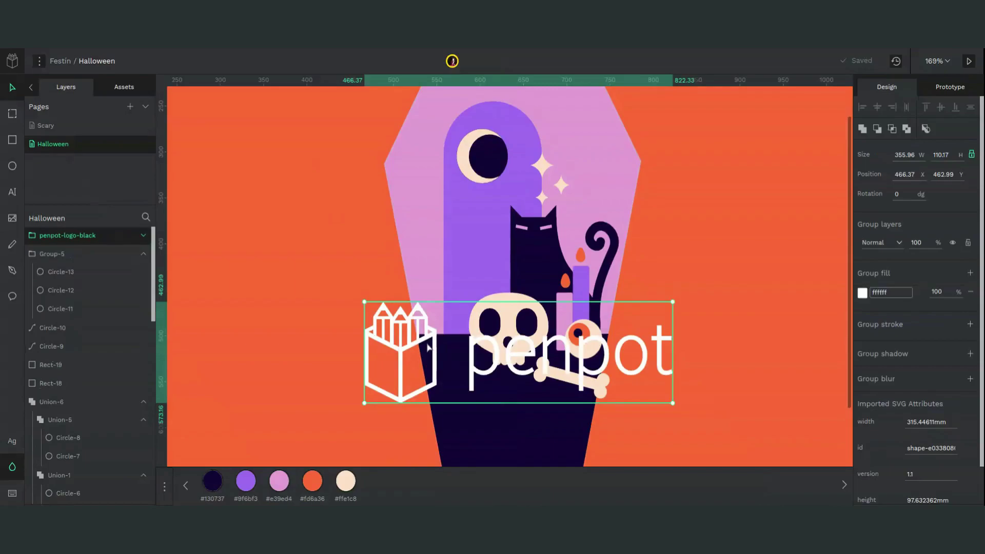
left_click_drag(428, 344, 318, 323)
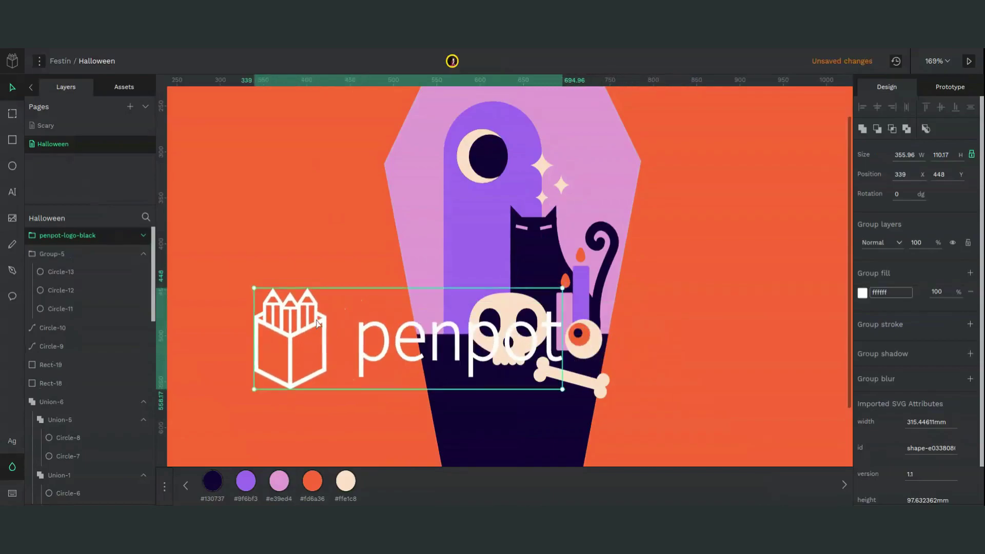
- Delete the wordmark nodes from the logo's path and move the remaining pencil box icon to X 527, Y 356
double_click(317, 333)
left_click(317, 334)
double_click(317, 332)
double_click(317, 332)
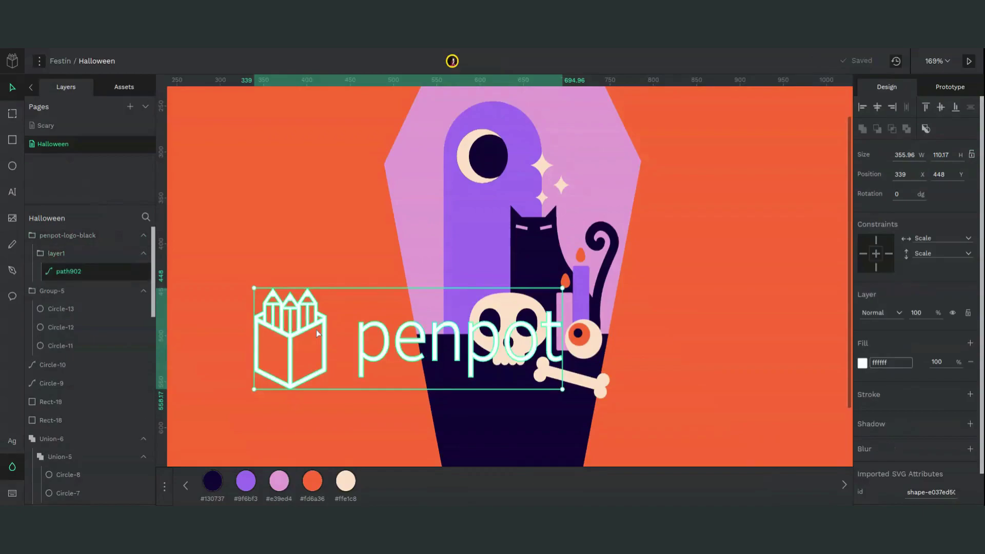
double_click(337, 312)
left_click_drag(340, 286, 570, 388)
key("Delete")
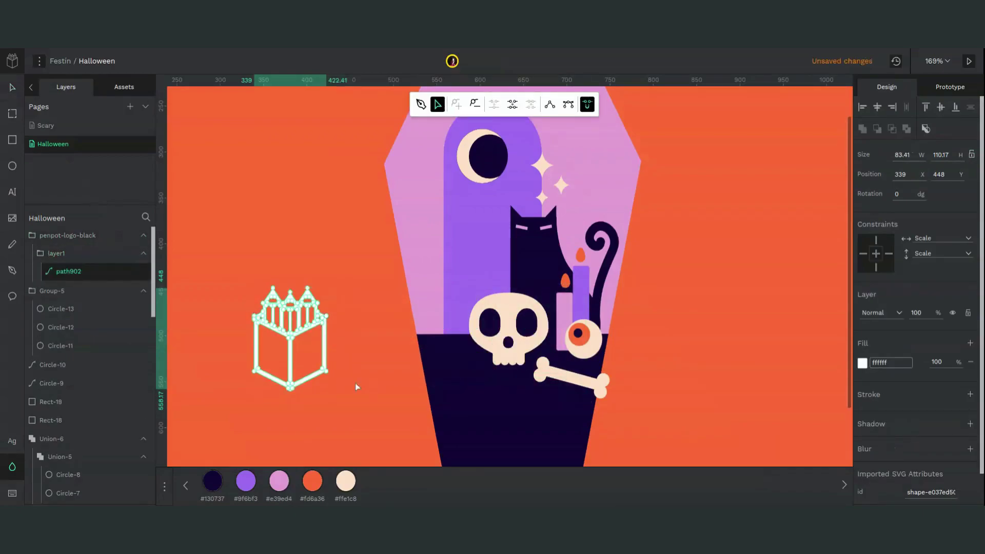
key("Escape")
left_click_drag(324, 359, 447, 264)
- Draw a 42 by 63 rectangle at X 527, Y 385 over the left face of the logo's box
scroll(448, 264, "up", 5)
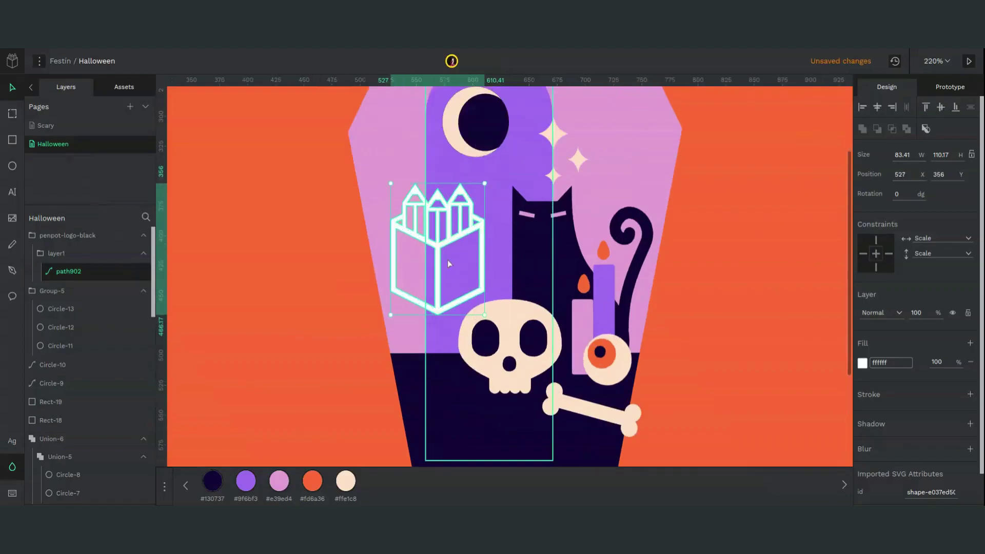
scroll(447, 263, "up", 2)
scroll(447, 263, "left", 2)
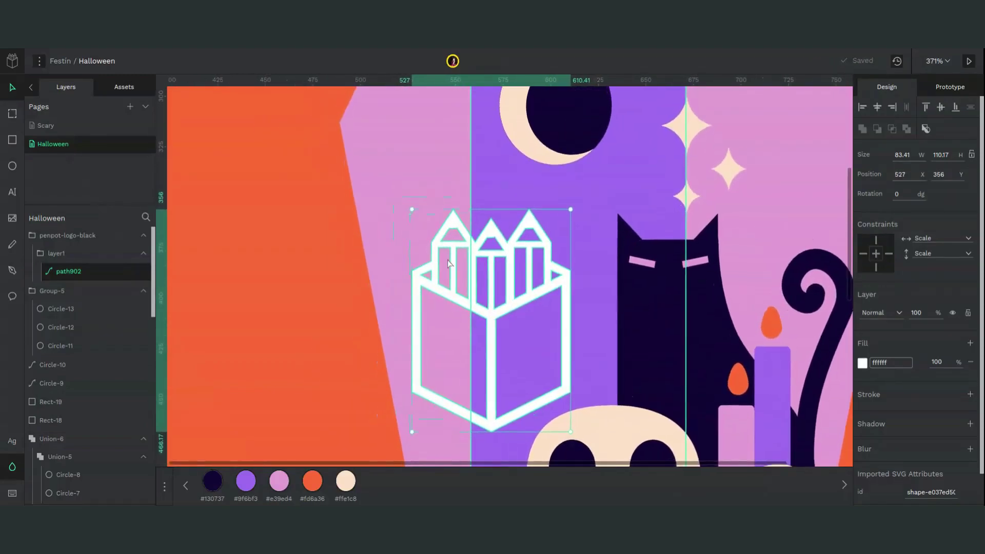
key("r")
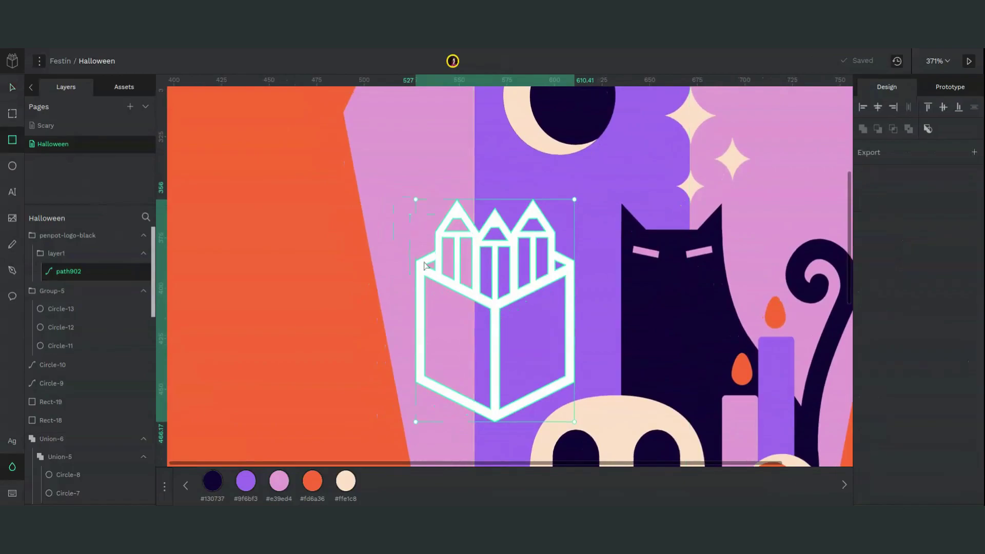
left_click_drag(417, 258, 496, 385)
- Lower the two right-hand nodes of the rectangle by 19 so it slants along the box's left face
key("Return")
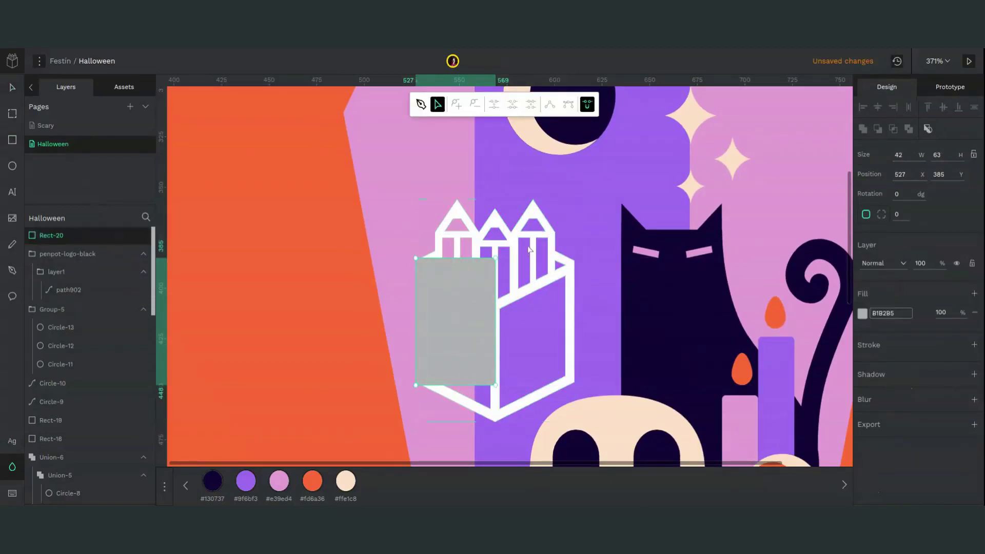
left_click_drag(526, 234, 477, 416)
key("shift+Down")
key("shift+Down")
key("Up")
key("Escape")
- Duplicate the slanted face, flip the copy horizontally and place it at X 569, Y 385 as the right face
key("ctrl+d")
key("shift+h")
left_click_drag(442, 395, 500, 398)
- Fill the box's left face with #9f6bf3 and its right face with #e39ed4
left_click(459, 377)
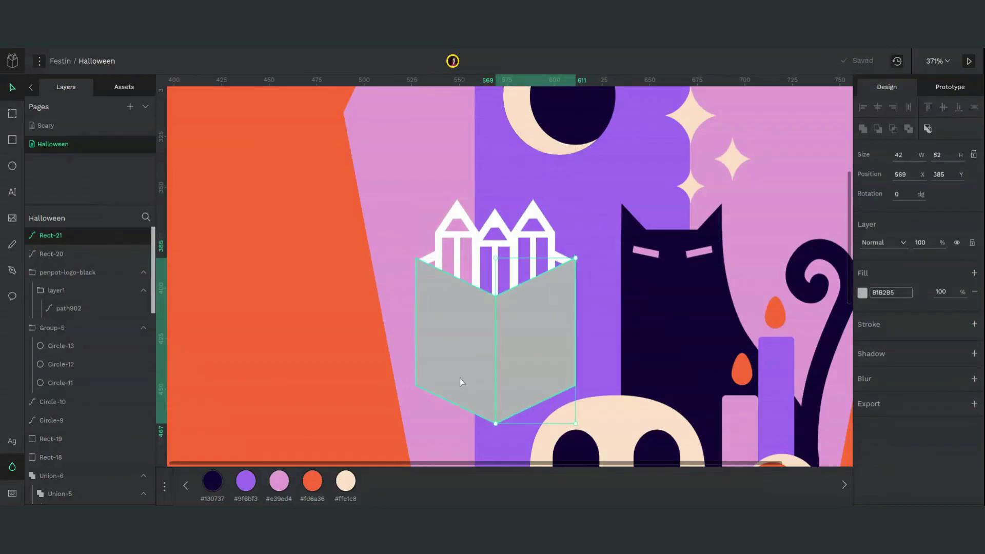
left_click(246, 481)
left_click(524, 359)
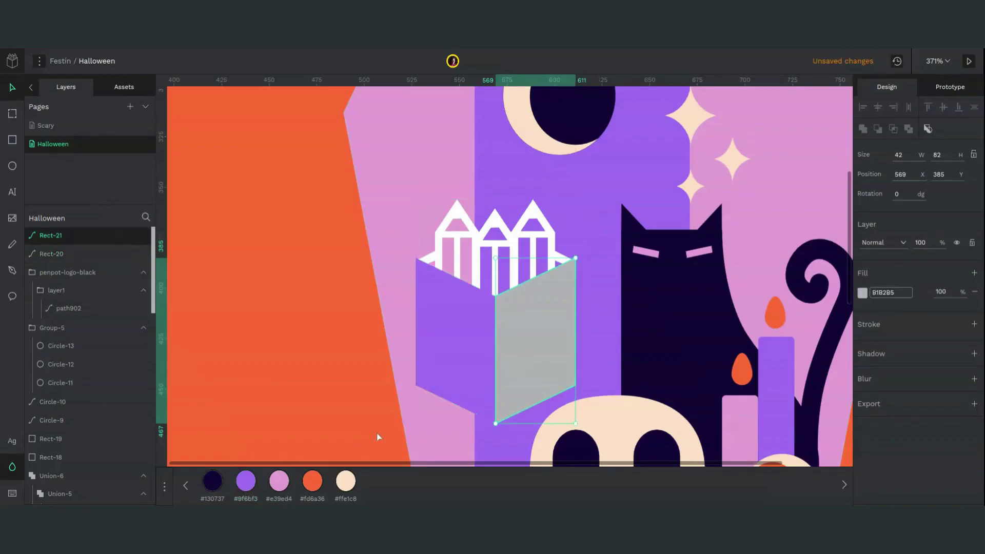
left_click(270, 487)
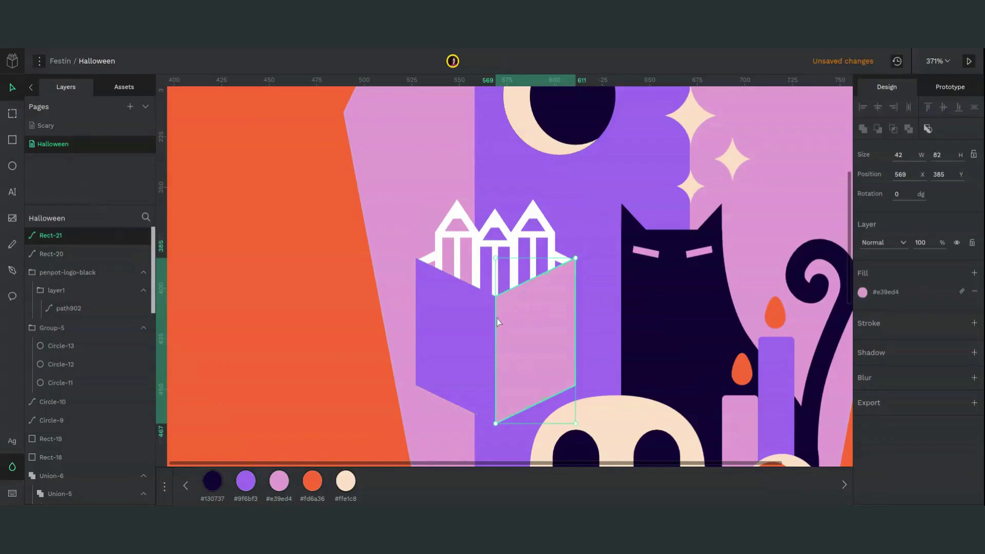
- Draw a 24 by 50 rectangle at X 557, Y 379 as the body of the middle pencil
key("r")
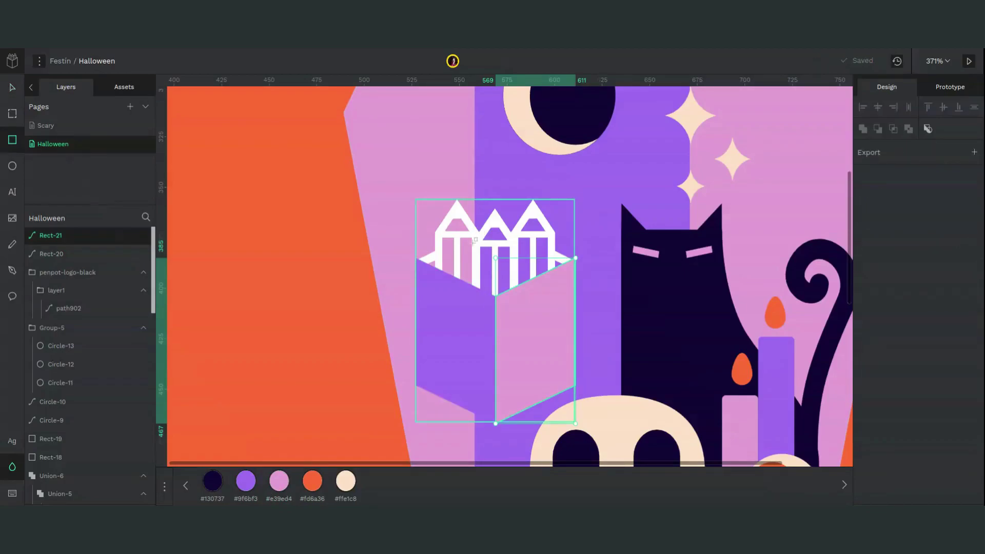
mouse_move(474, 245)
left_mouse_down()
mouse_move(502, 283)
mouse_move(519, 345)
left_mouse_up()
key("Right")
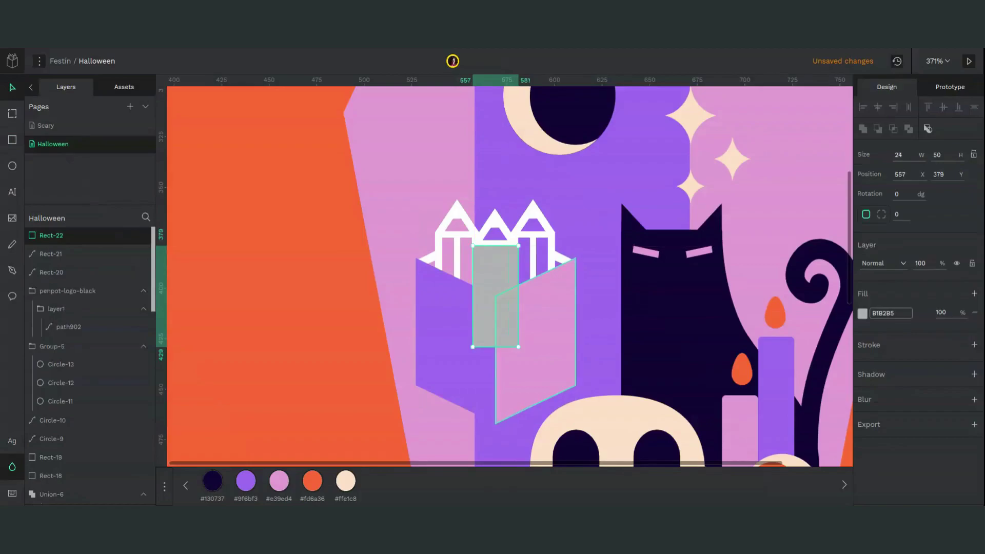
- Make a copy of the pencil body rectangle and align it over the original by left and bottom edges
key("ctrl+v")
left_click_drag(537, 397, 490, 288)
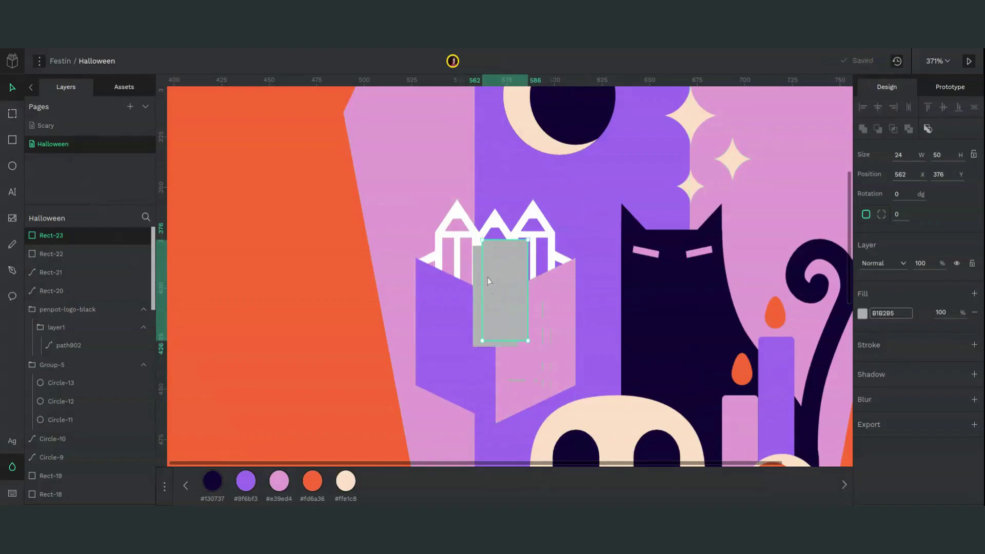
left_click(477, 285, "shift")
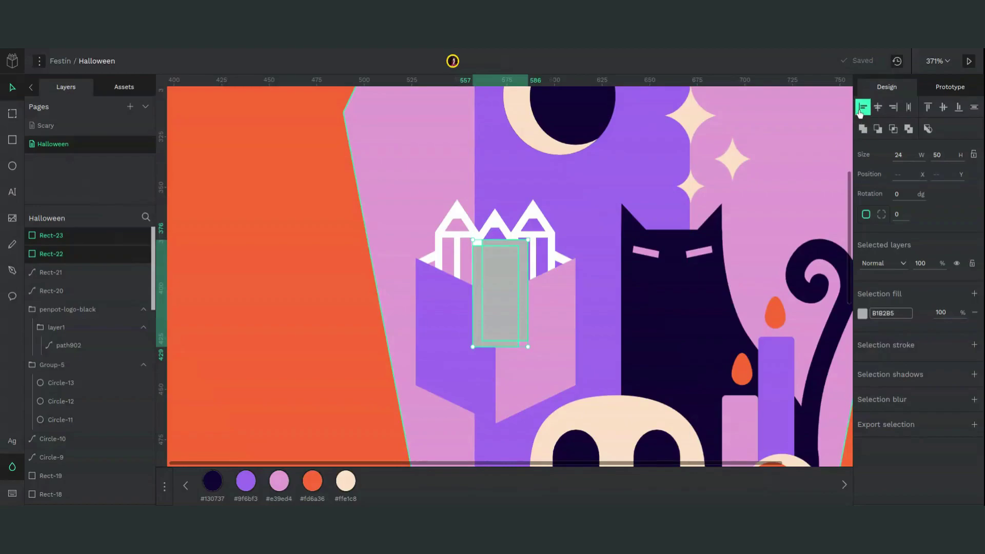
left_click(861, 109)
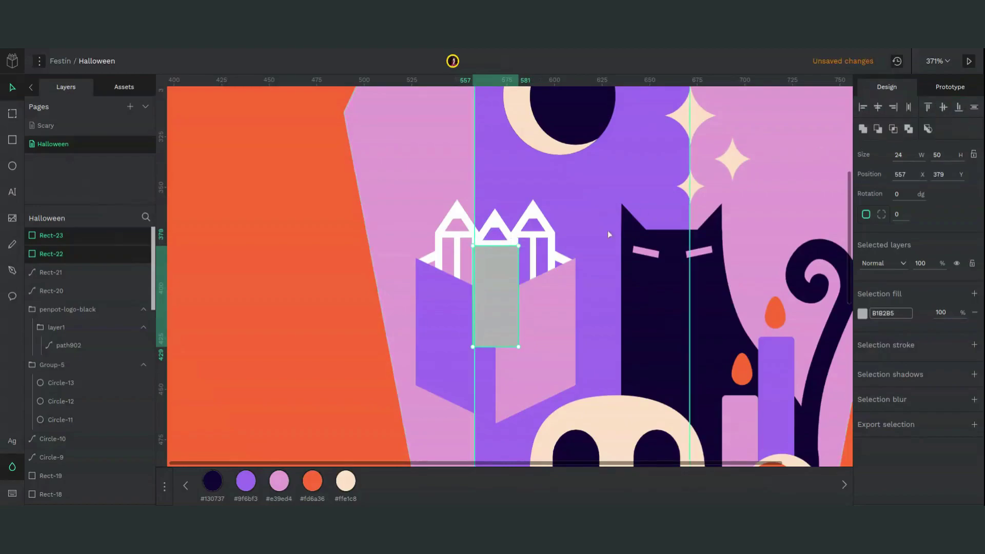
- Resize the copy to 24 by 21 directly above the pencil body and reshape it into a triangular tip peaking at Y 362.24
left_click(497, 301)
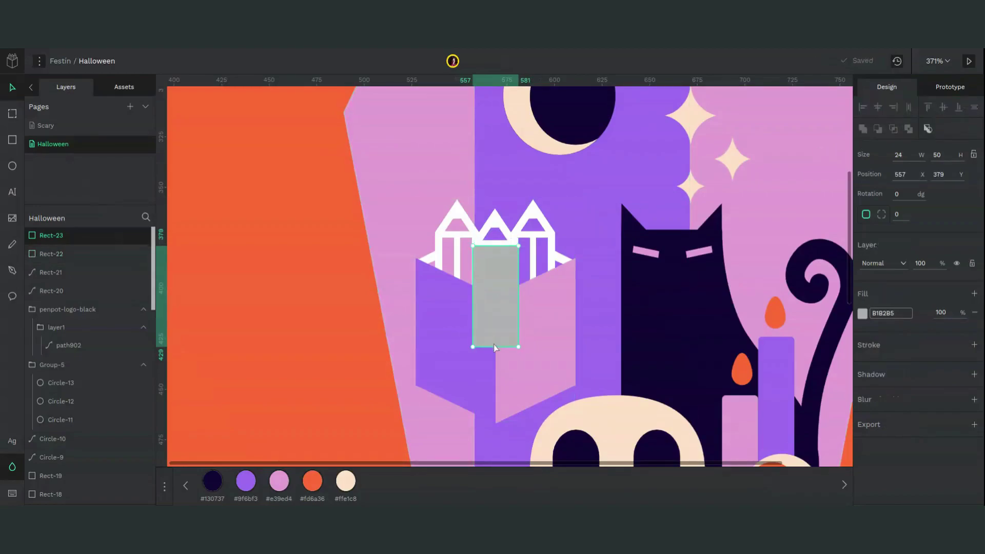
left_click_drag(493, 347, 490, 204)
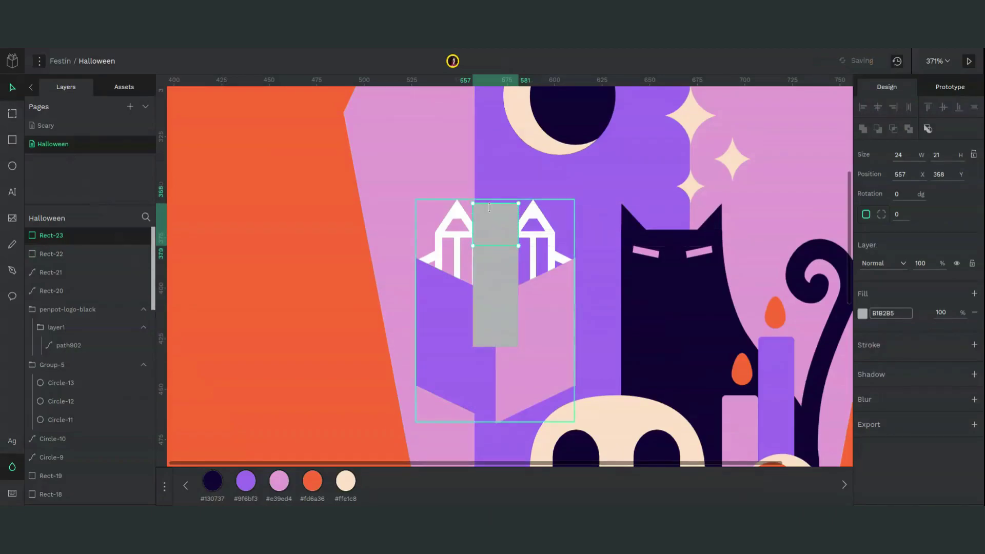
double_click(490, 210)
left_click_drag(472, 203, 495, 212)
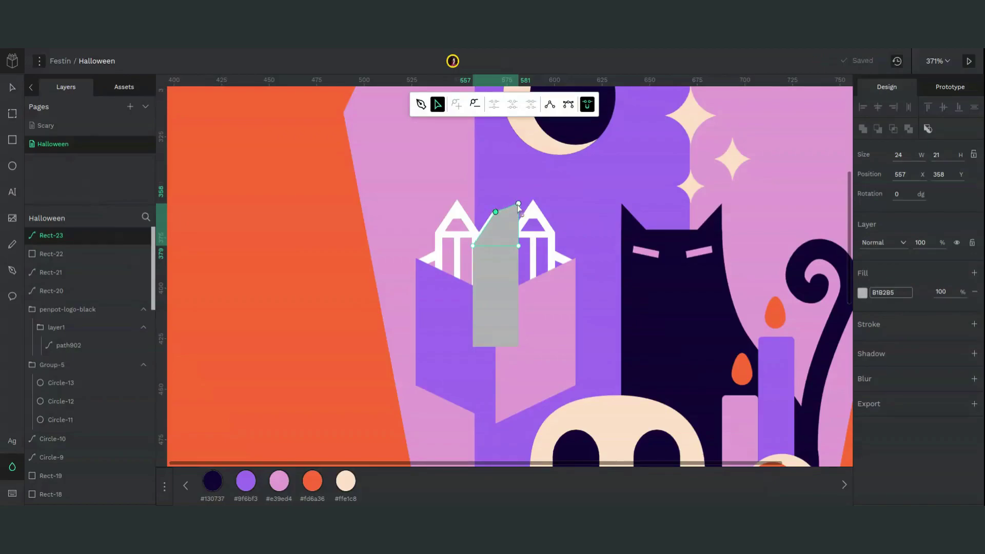
key("Delete")
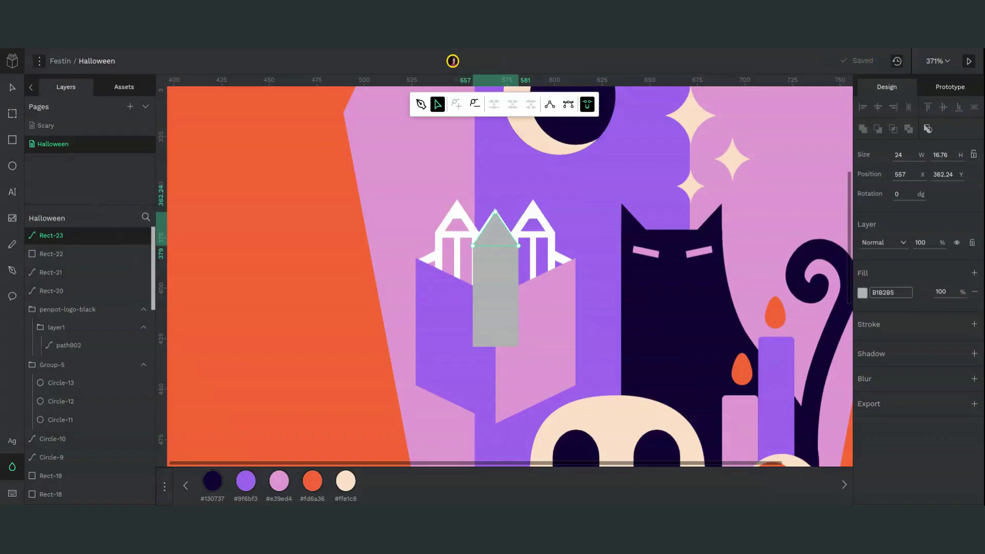
key("Escape")
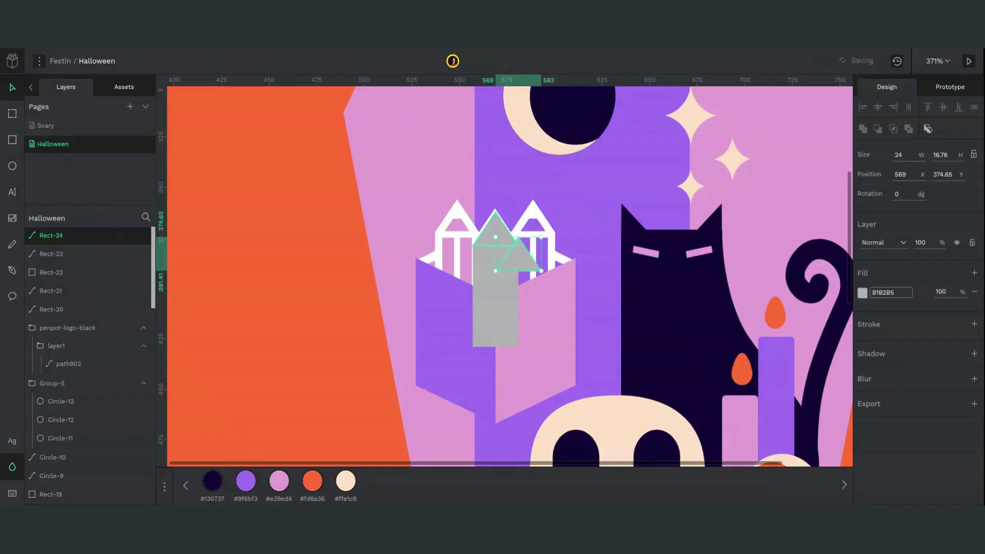
key("Escape")
left_click(496, 243)
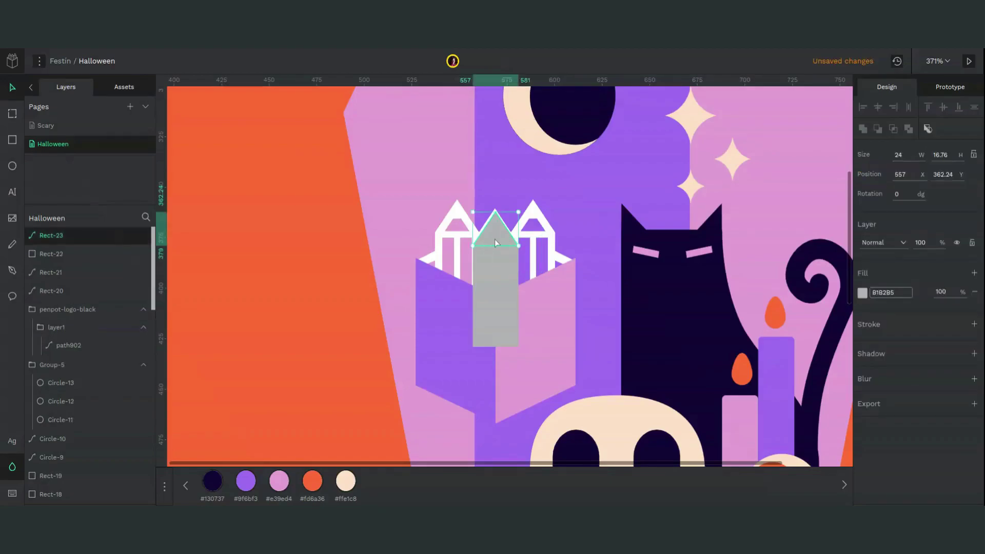
key("Escape")
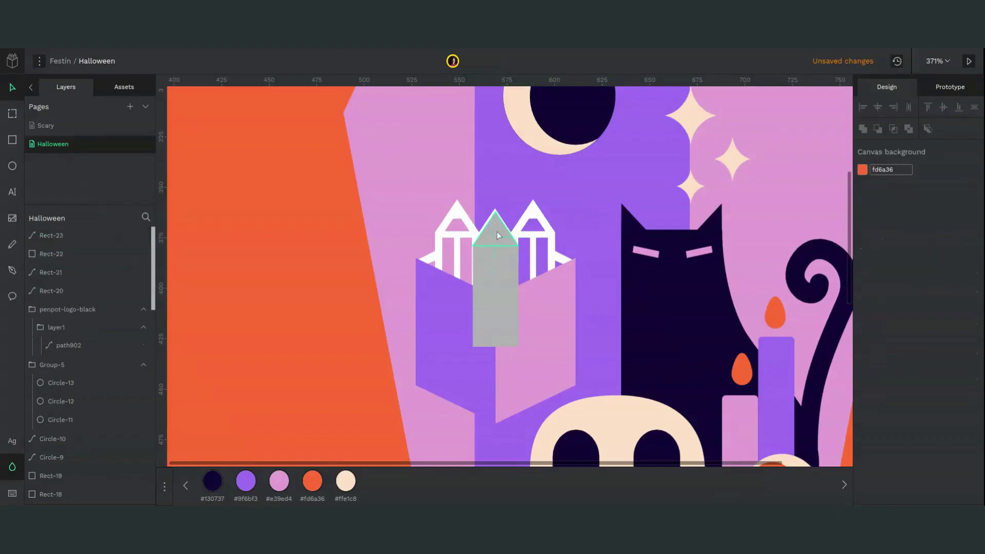
- Make a copy of the pencil's triangular tip and align it over the original triangle
left_click(498, 235)
key("ctrl+d")
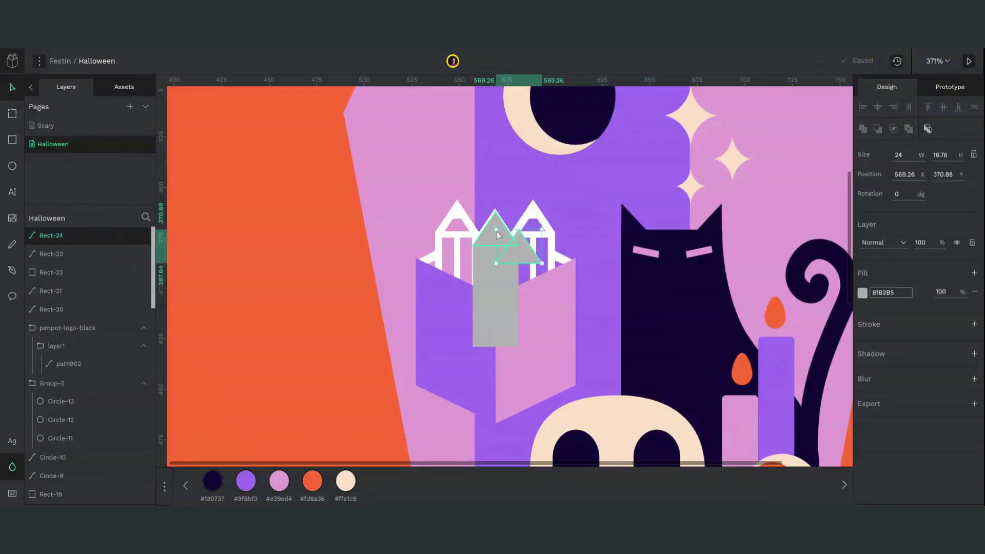
left_click(491, 236, "shift")
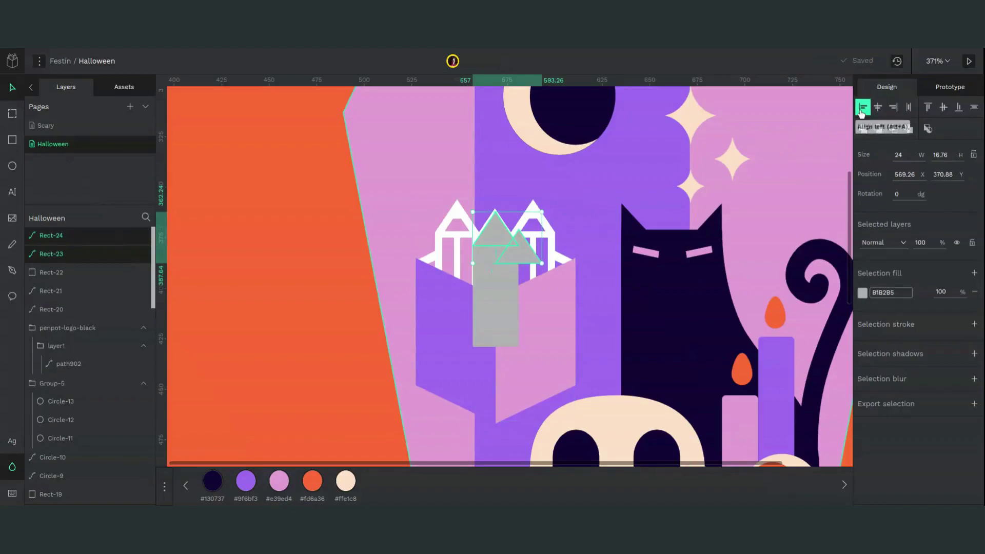
left_click(862, 108)
- Try shrinking the copied triangle to 13 by 9 at X 563, Y 362 as the pencil's lead, and delete it
left_click(525, 326)
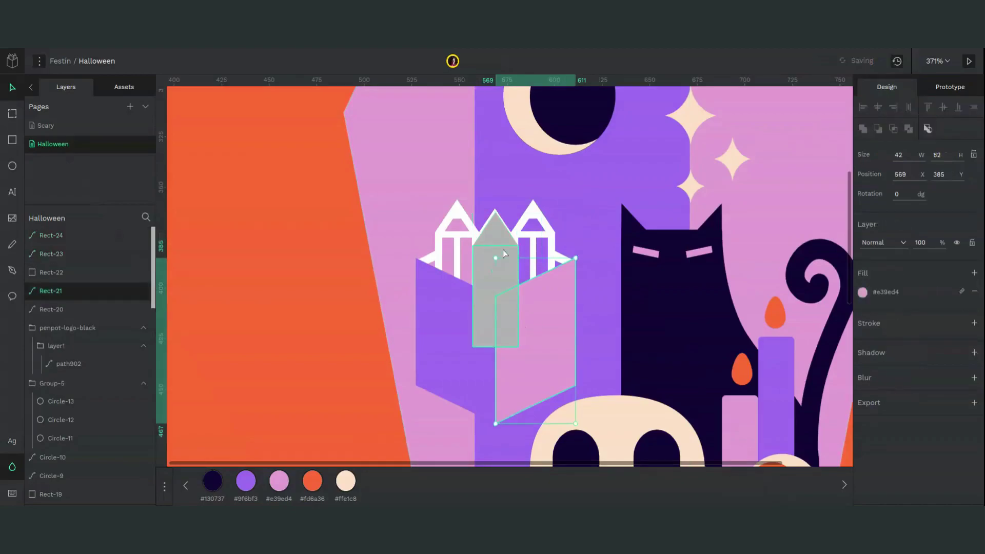
left_click(495, 245)
left_click_drag(495, 246, 495, 229)
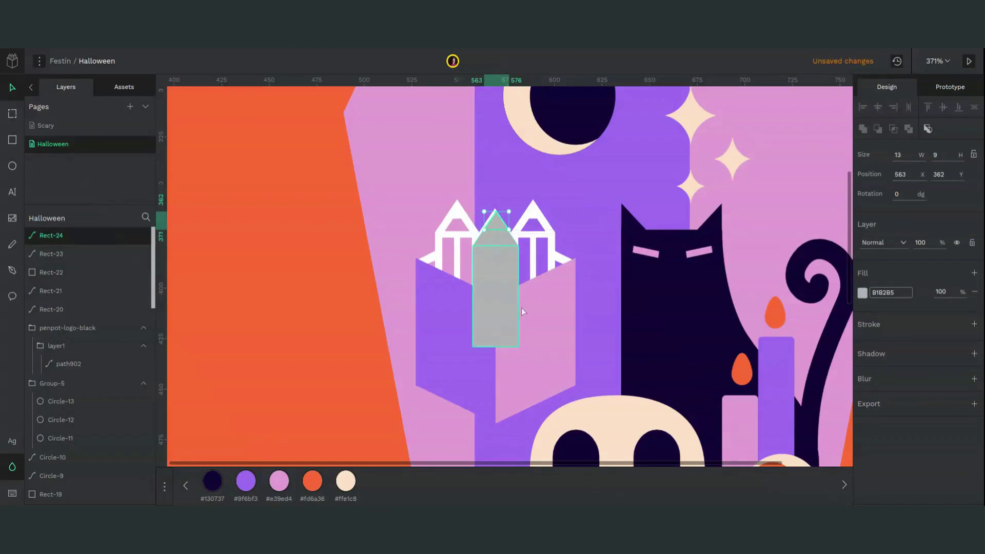
scroll(551, 300, "up", 4)
scroll(551, 300, "up", 4)
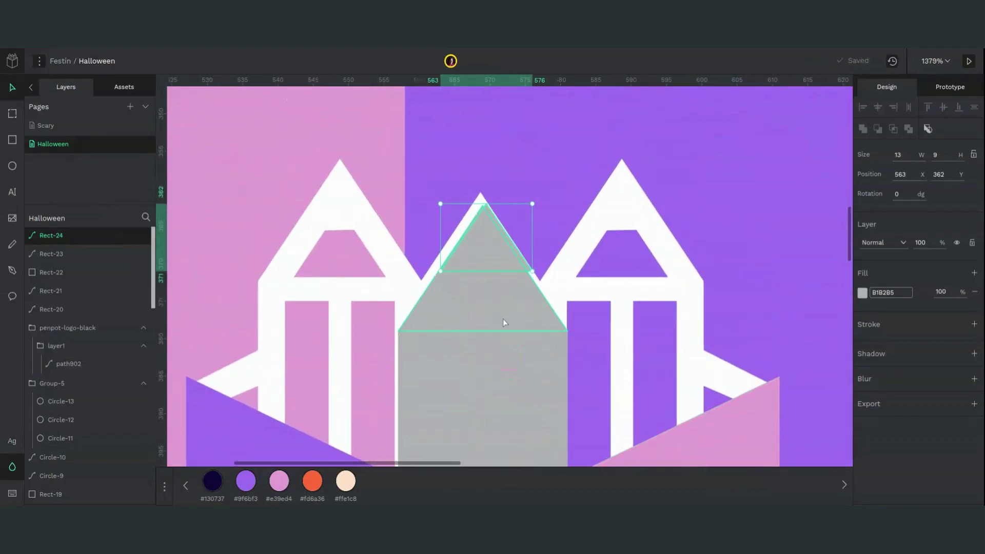
key("Delete")
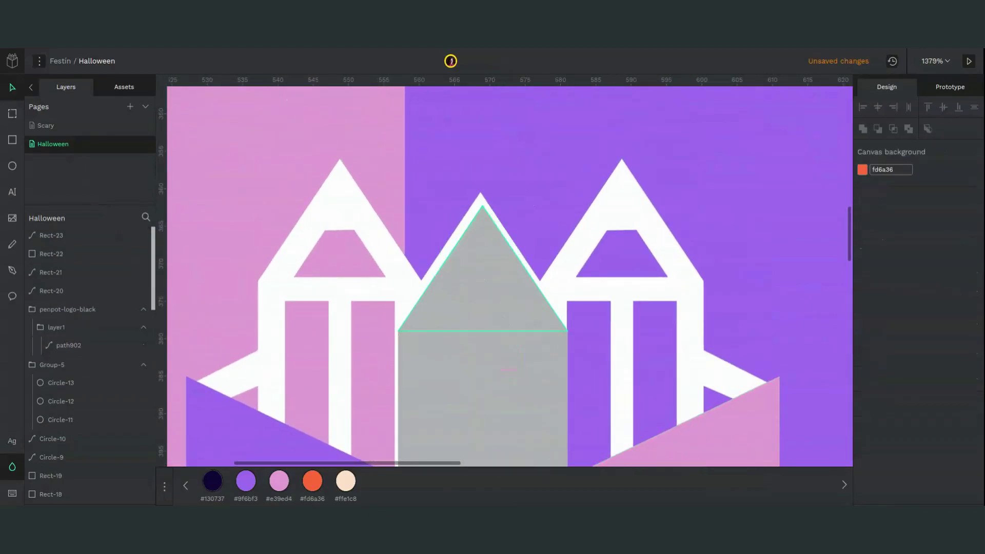
- Try moving the two base corner points of the pencil's triangular tip inward
double_click(503, 322)
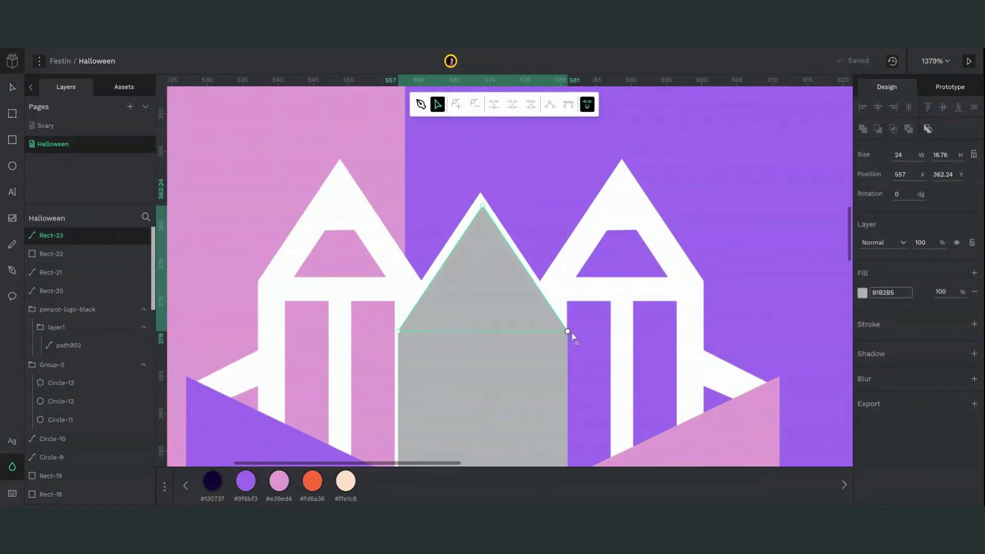
left_click_drag(571, 333, 489, 333)
key("shift+Right")
key("Right")
key("Right")
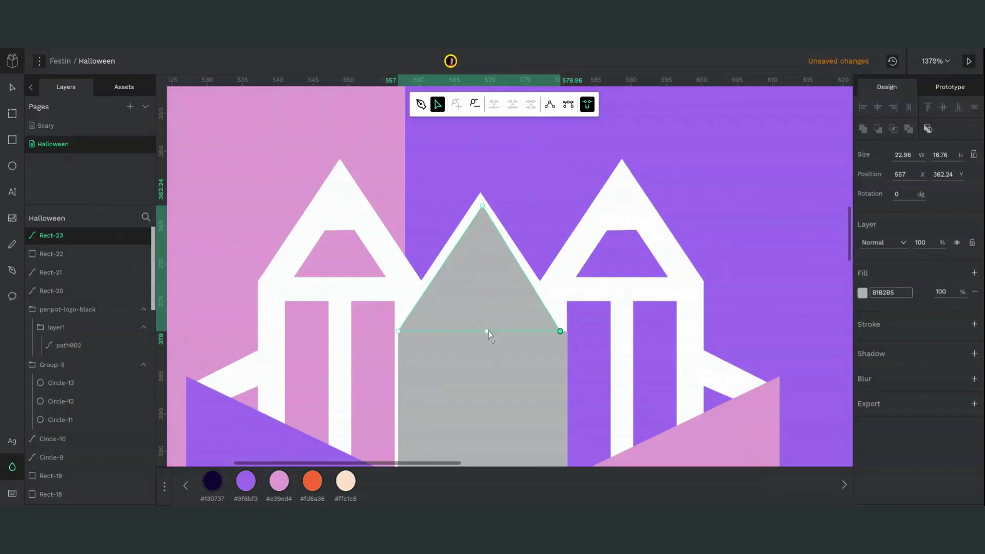
left_click_drag(398, 331, 482, 331)
key("ctrl+z")
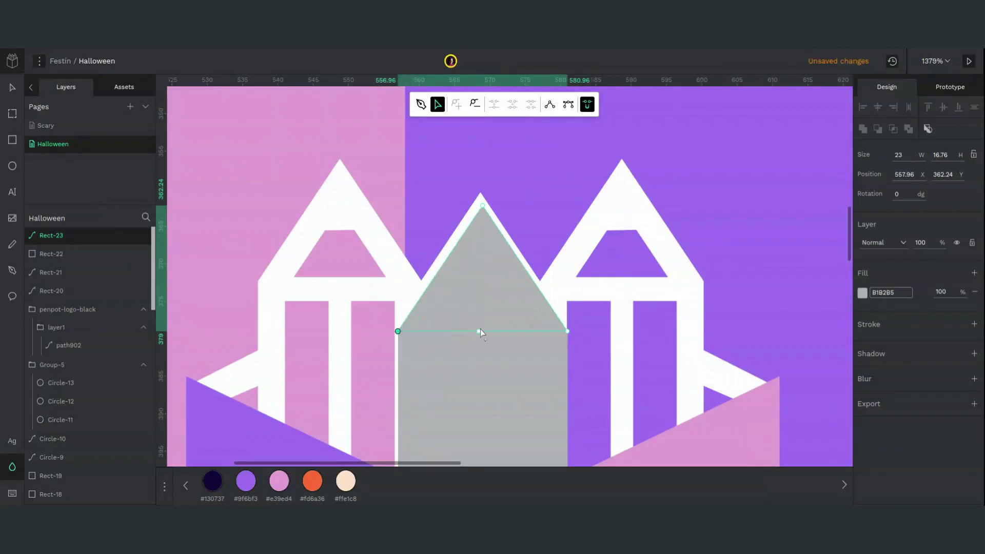
key("Escape")
- Duplicate the pencil's triangular tip and align the copy over the original by left and top edges
key("ctrl+d")
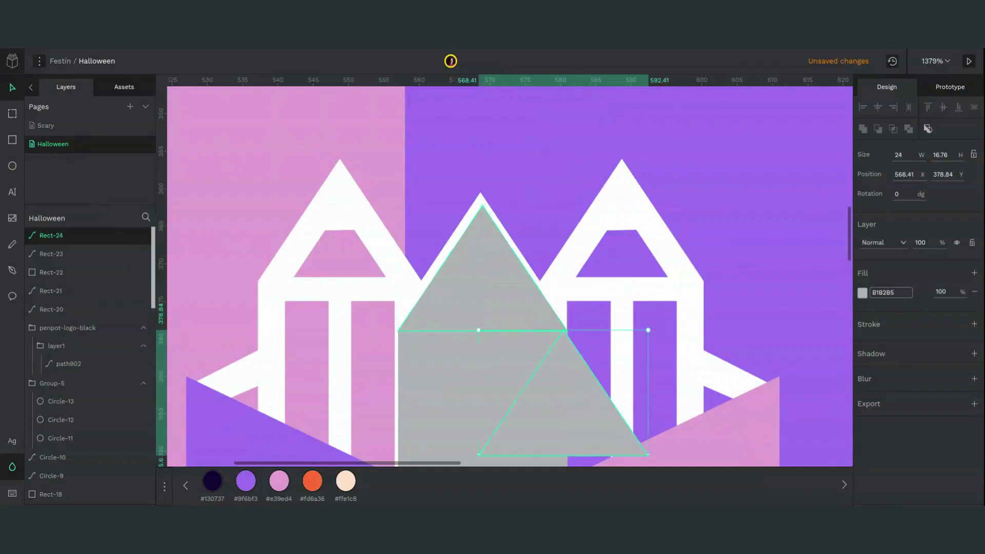
left_click(488, 307, "shift")
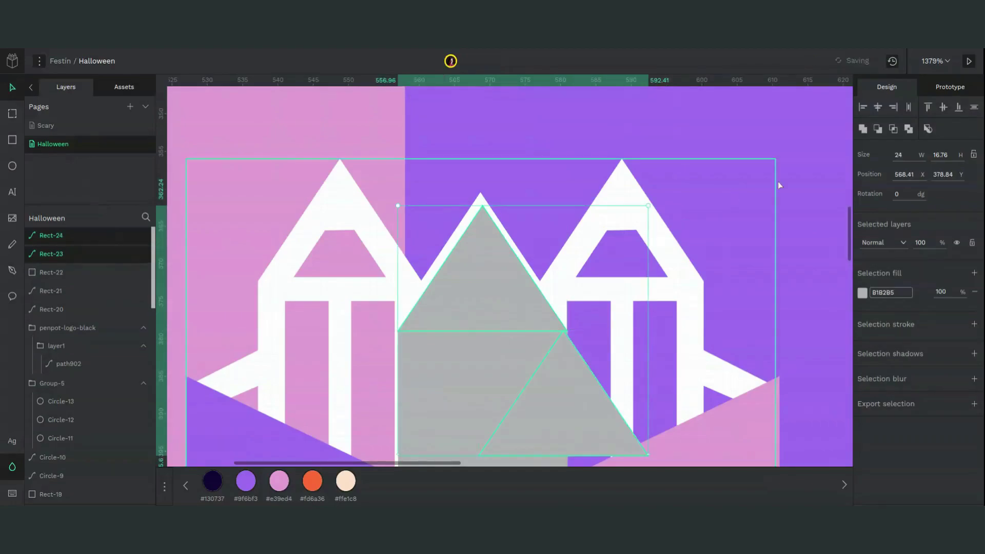
left_click(862, 107)
left_click(933, 113)
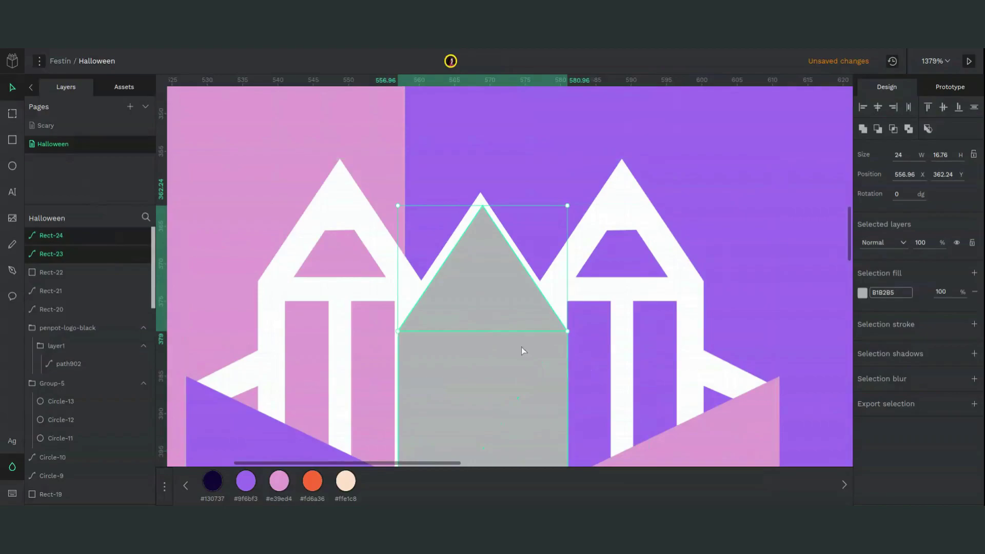
- Shrink the copied triangle to 10 by 7 at X 564, Y 362 as the pencil's lead and fill it with #130737
left_click(501, 316)
left_click_drag(482, 332, 483, 262)
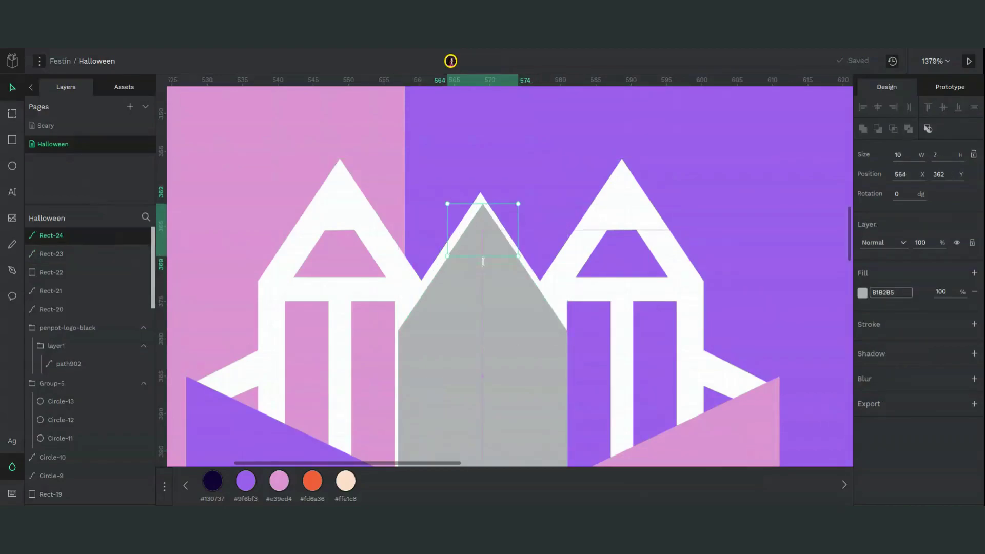
left_click(213, 481)
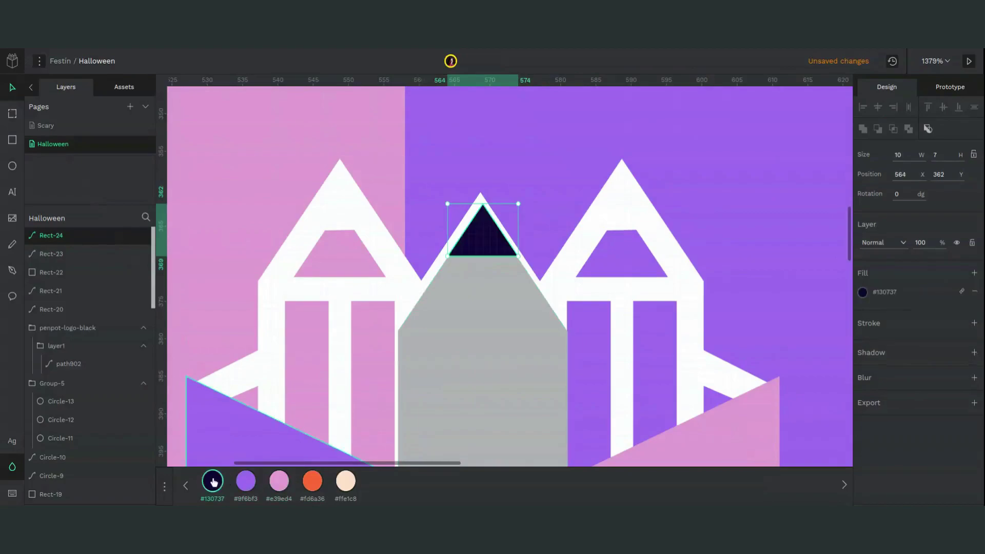
- Fill the pencil's triangular tip with pink #e39ed4 and the pencil body with orange #fd6a36
left_click(488, 287)
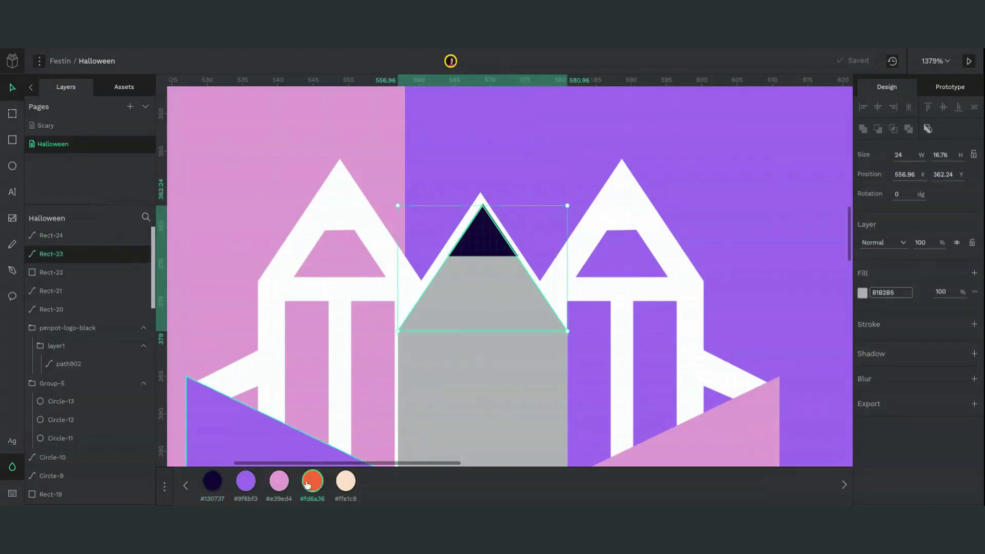
left_click(278, 481)
left_click(512, 421)
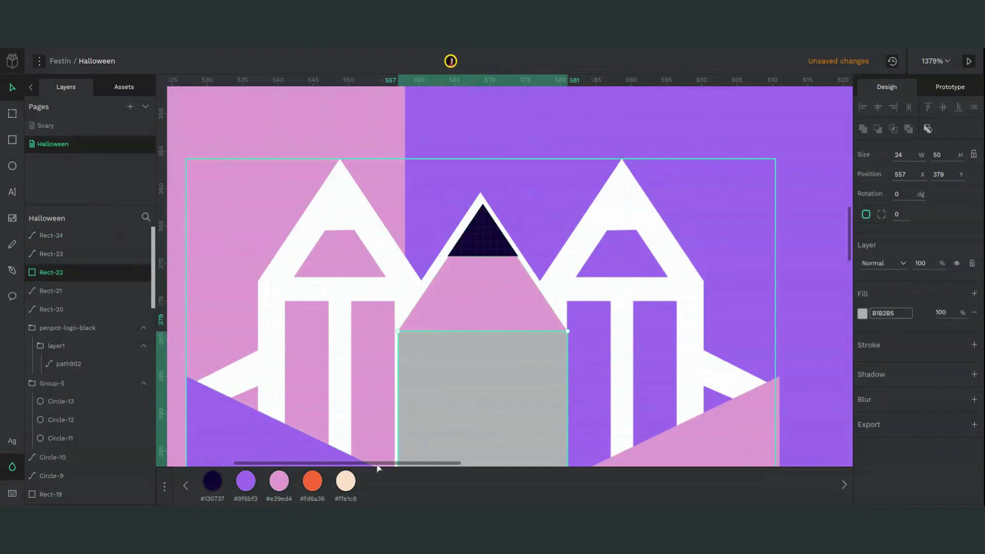
left_click(312, 483)
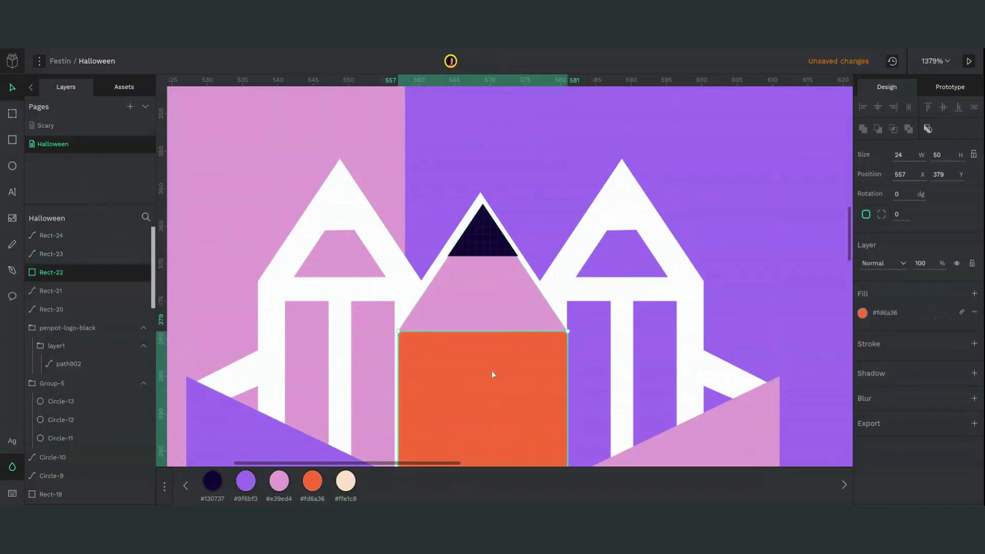
- Group the pencil's body, triangular tip and lead
left_click(485, 293, "shift")
left_click(486, 248, "shift")
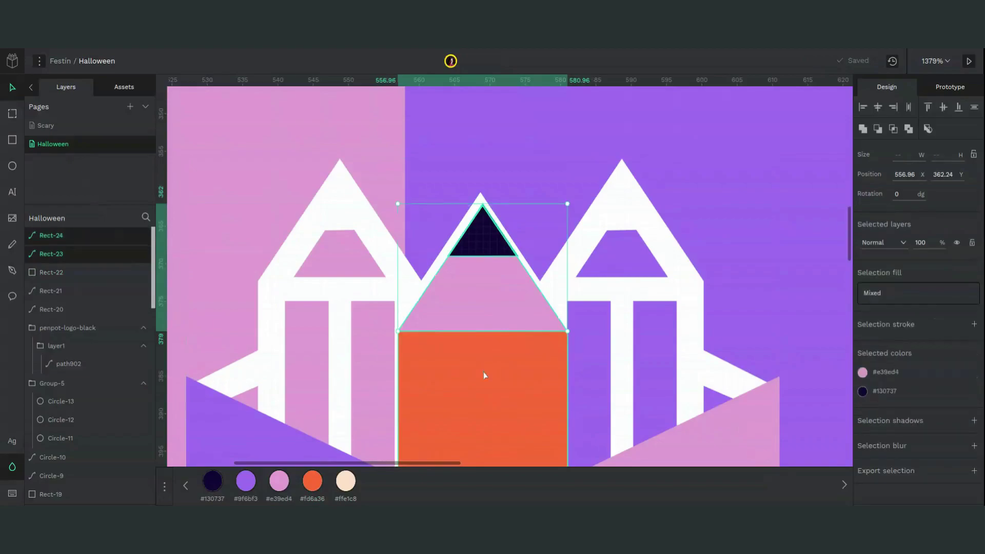
key("ctrl+g")
- Bring the purple and pink front faces of the box in front of the pencil group
scroll(484, 372, "down", 3)
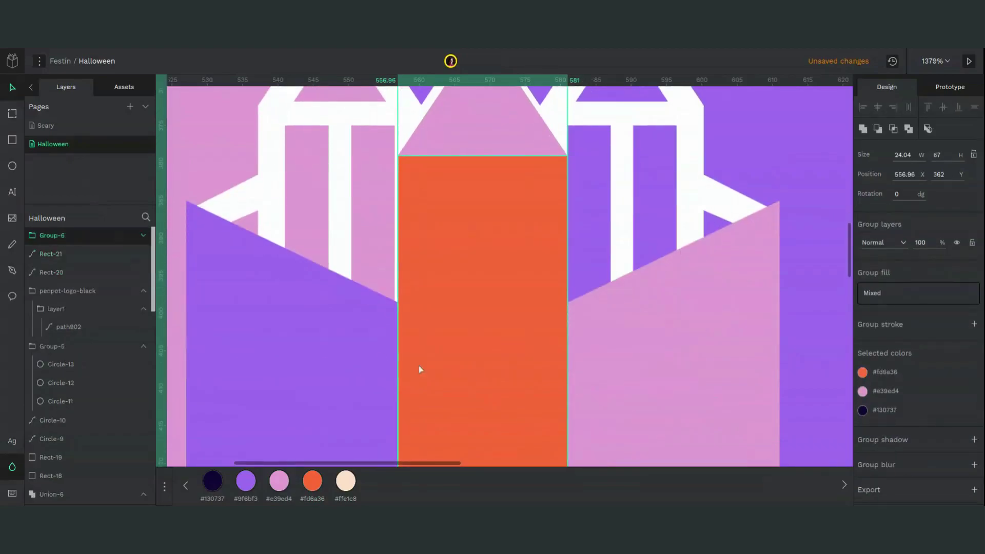
left_click(374, 359)
left_click(655, 308, "shift")
right_click(654, 308)
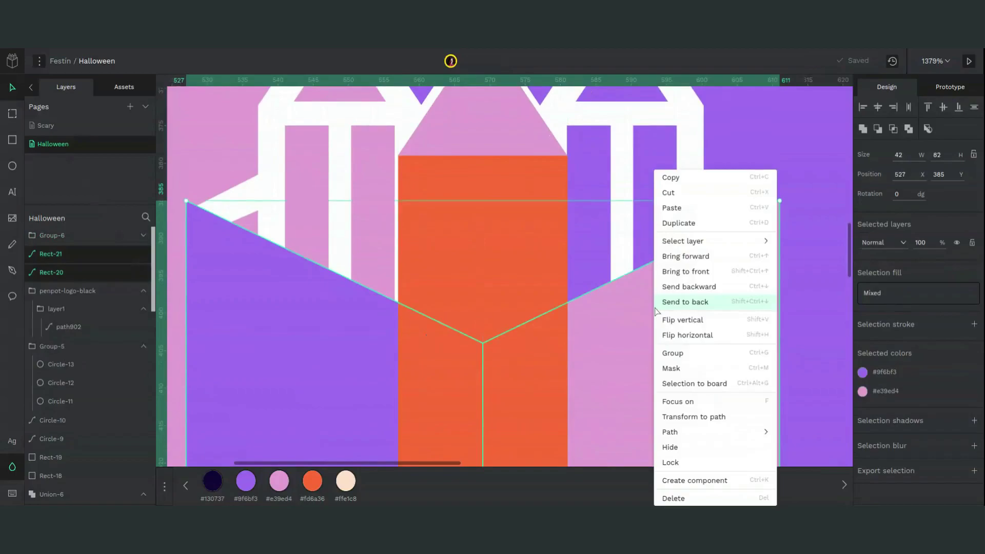
left_click(593, 373)
- Try flipping the two front faces of the box vertically, and undo the flip
left_click(448, 391, "shift")
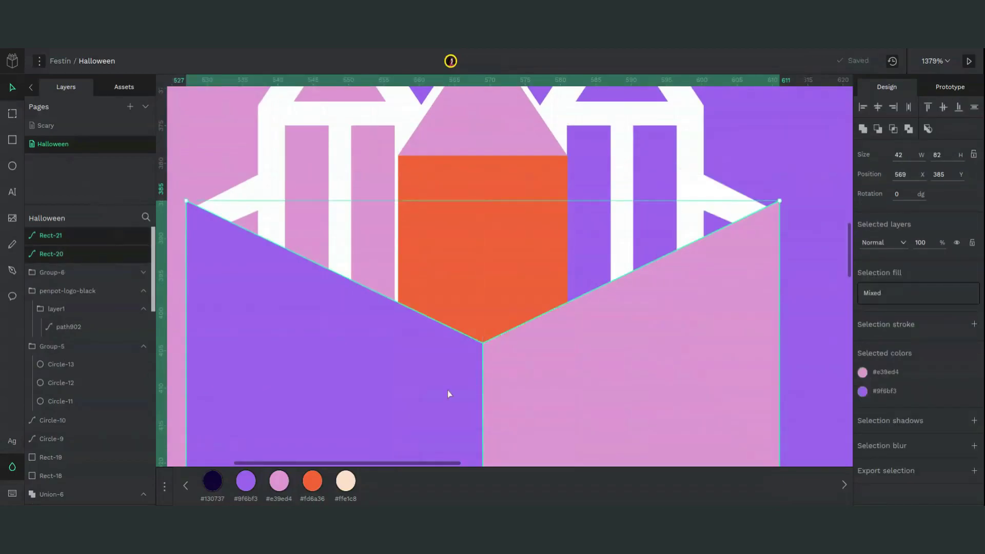
key("shift+v")
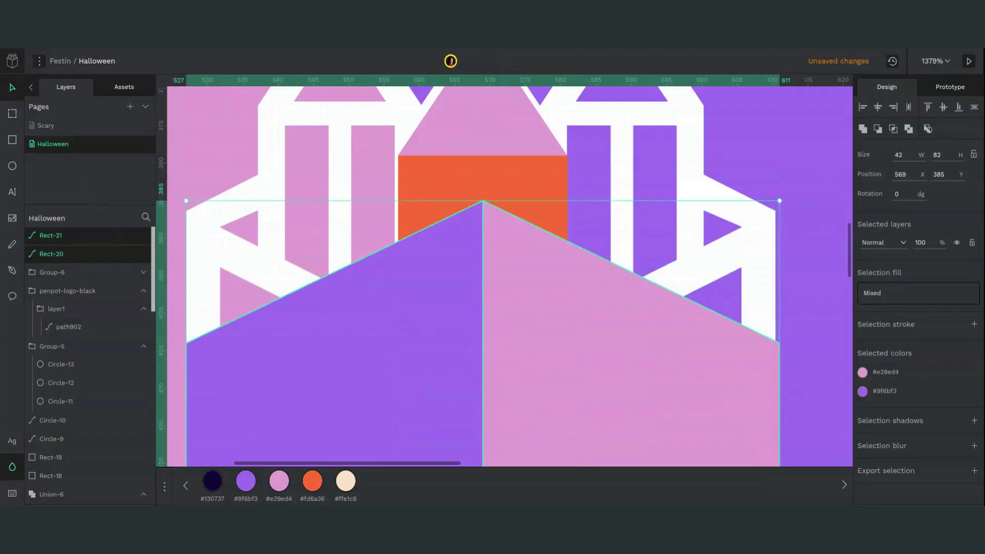
key("ctrl+z")
- Duplicate the two front faces, flip the copies vertically and place them at X 527, Y 366 above the box
key("ctrl+d")
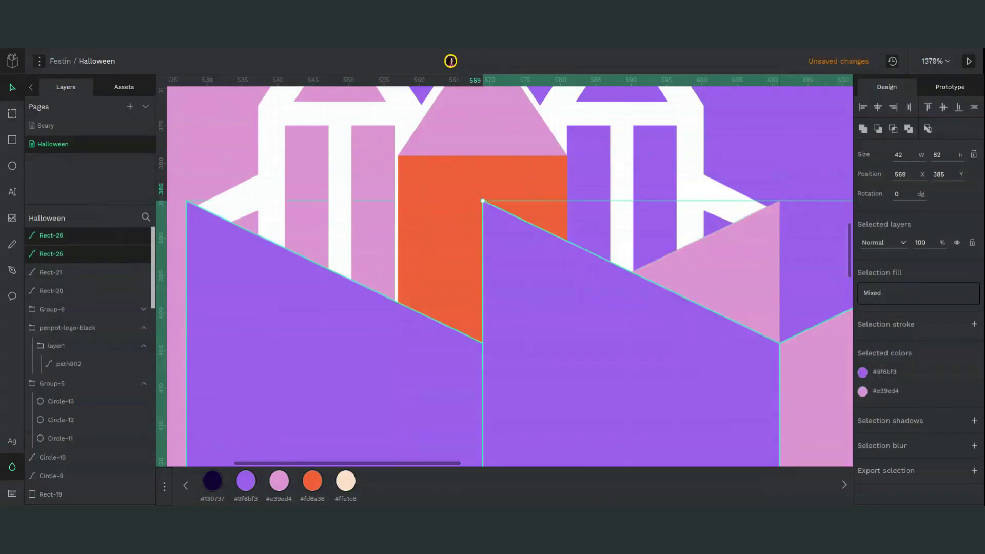
key("shift+v")
left_click_drag(801, 270, 503, 124)
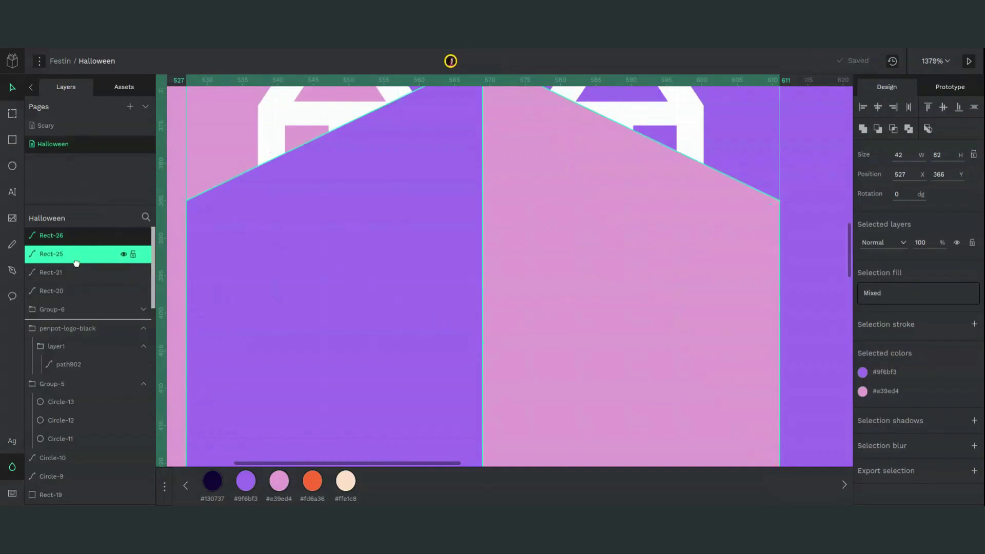
- Reorder the flipped face copies behind the pencil group and fill them with dark #130737 as the box's interior
left_click_drag(76, 263, 77, 370)
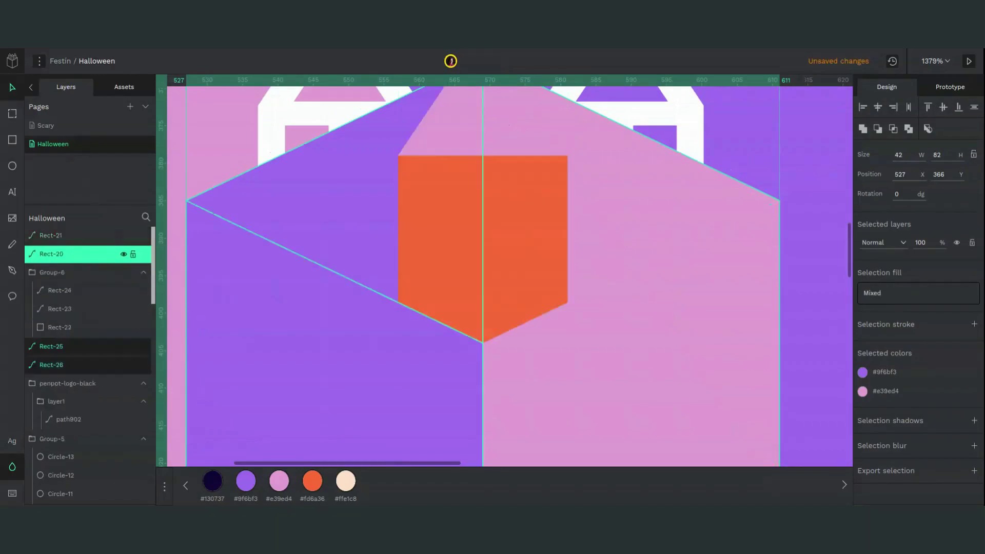
scroll(463, 354, "up", 2)
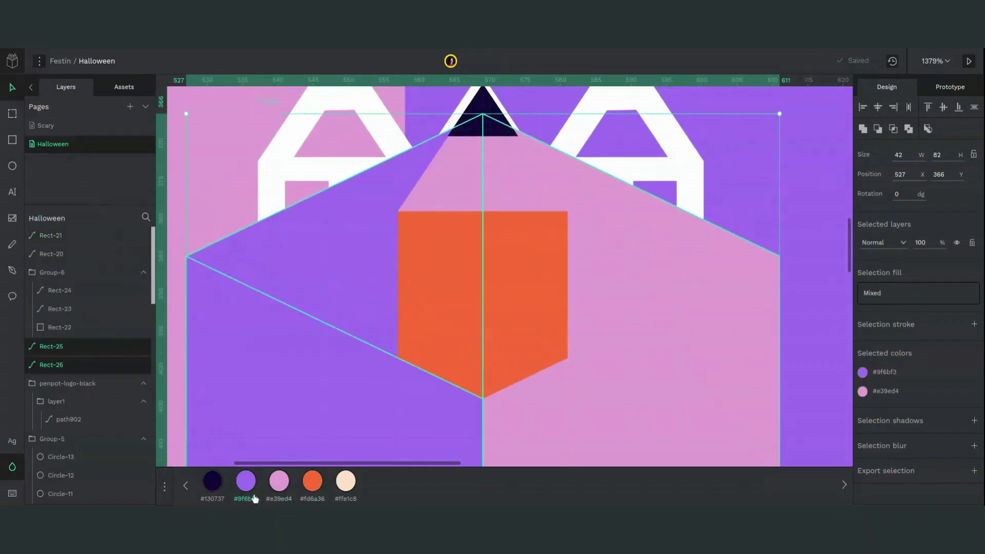
left_click(213, 480)
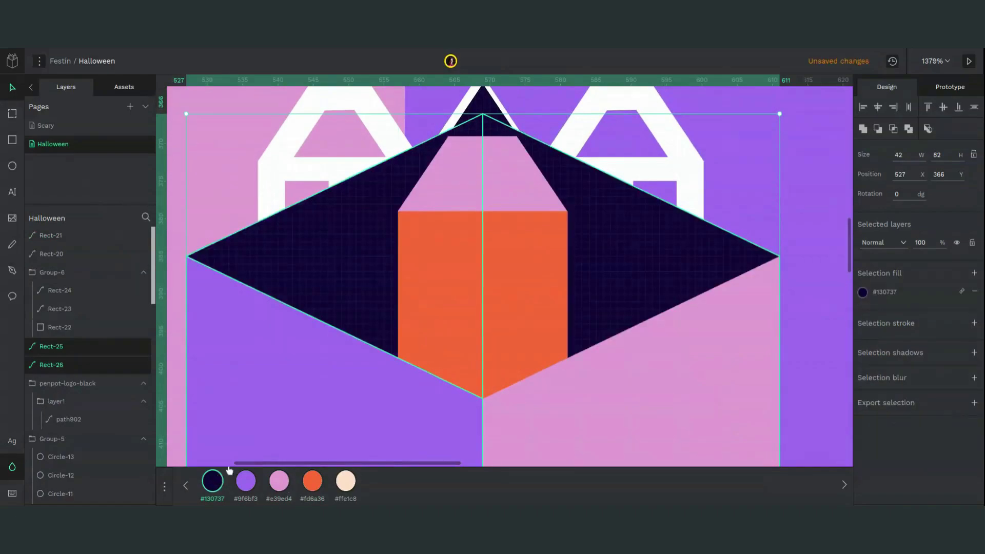
- Group the pencil, the two front faces and the two dark back panels into one pencil box
left_click(483, 191)
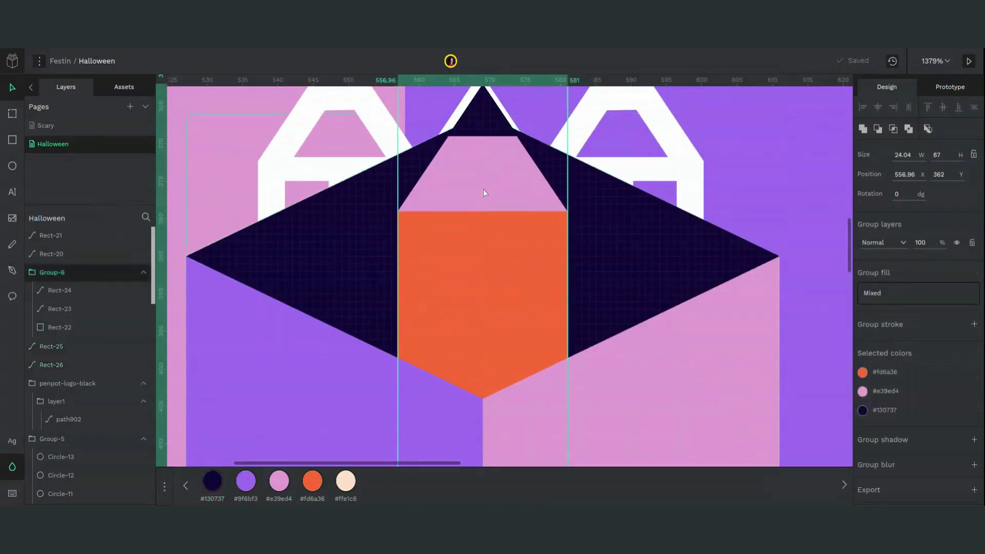
left_click(597, 381)
left_click(343, 338, "shift")
left_click(347, 266, "shift")
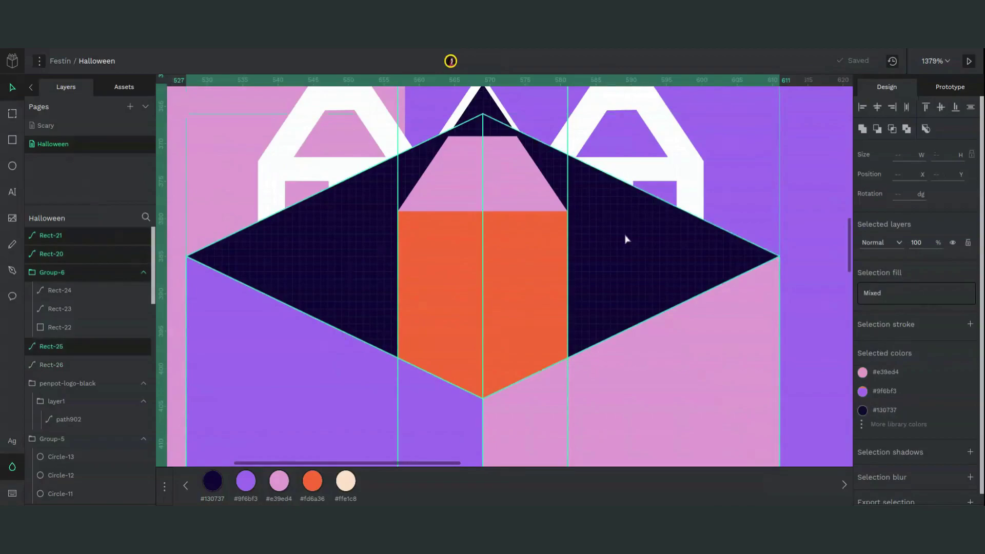
left_click(626, 239, "shift")
key("ctrl+g")
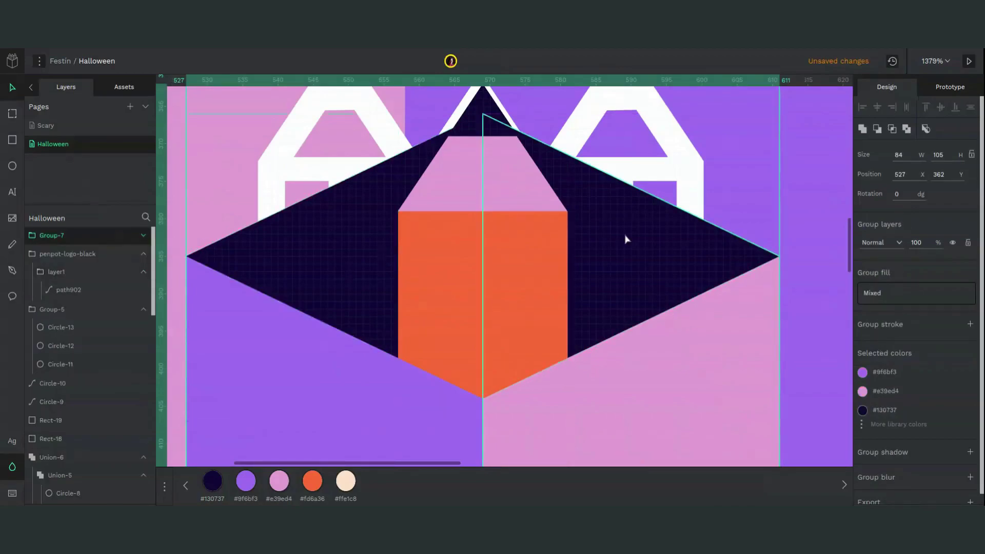
- Delete the white imported Penpot logo used as the tracing reference behind the pencil box
scroll(626, 239, "down", 10)
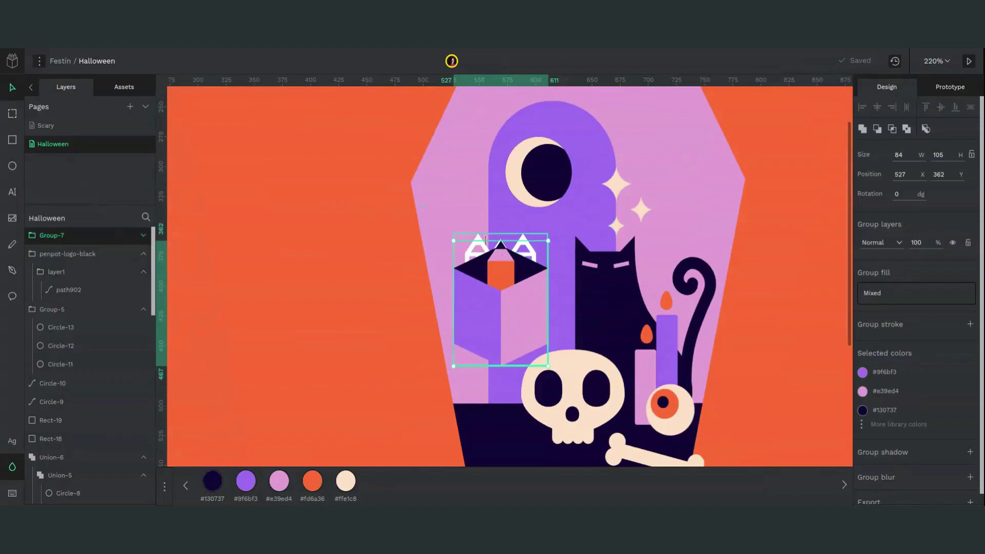
left_click(471, 259)
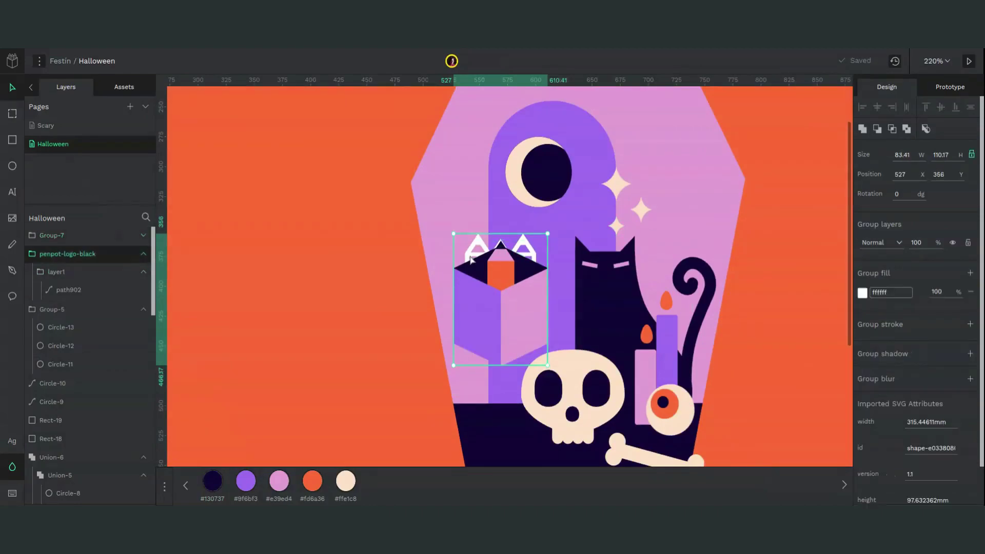
key("Delete")
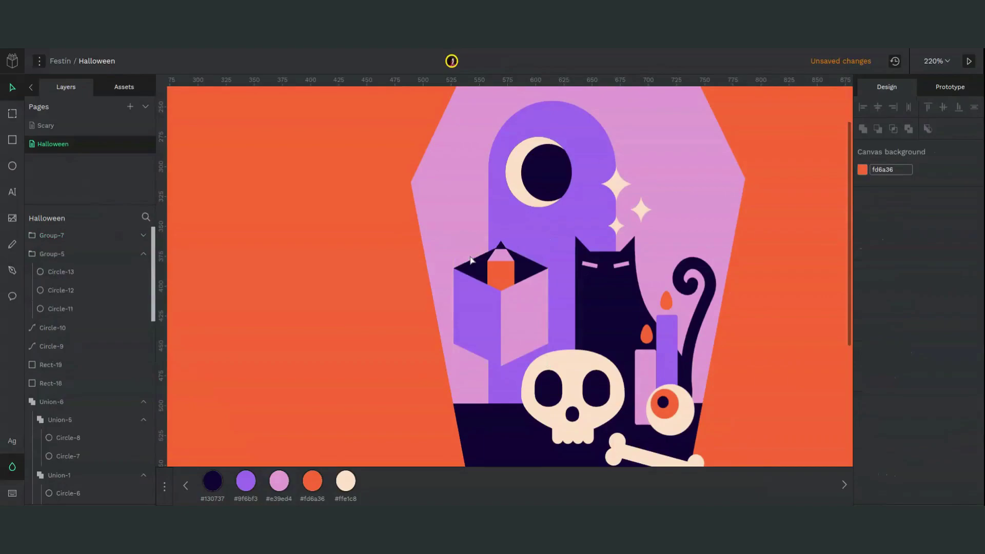
- Shrink the pencil box group to 50 by 63 and place it near the coffin's left edge, over the tall purple figure
left_click(510, 300)
left_click_drag(546, 236, 505, 287)
mouse_move(476, 330)
left_mouse_down()
mouse_move(500, 319)
mouse_move(490, 319)
left_mouse_up()
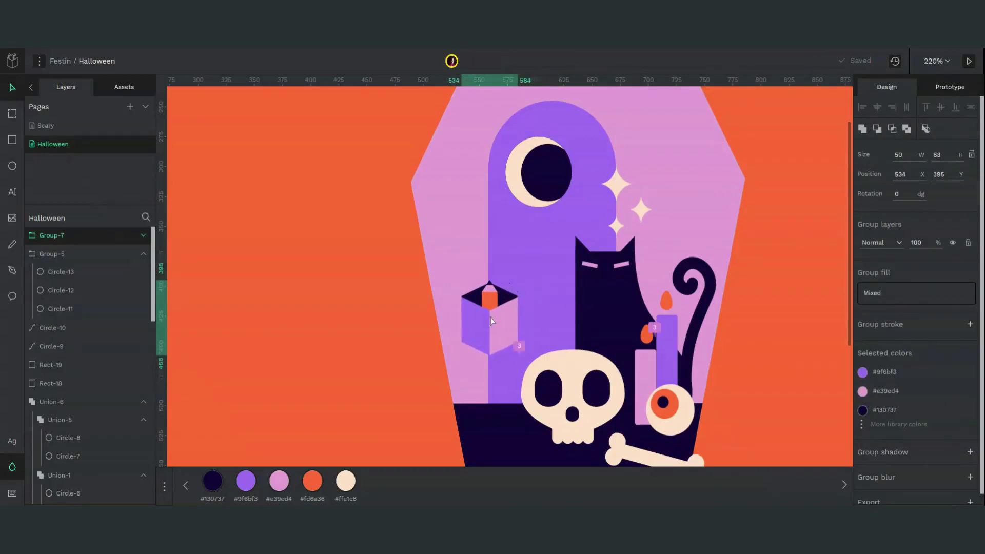
- Move the pencil box group down to X 533, Y 465 so it stands on the dark floor beside the skull
key("shift+Down")
key("shift+Down")
key("shift+Down")
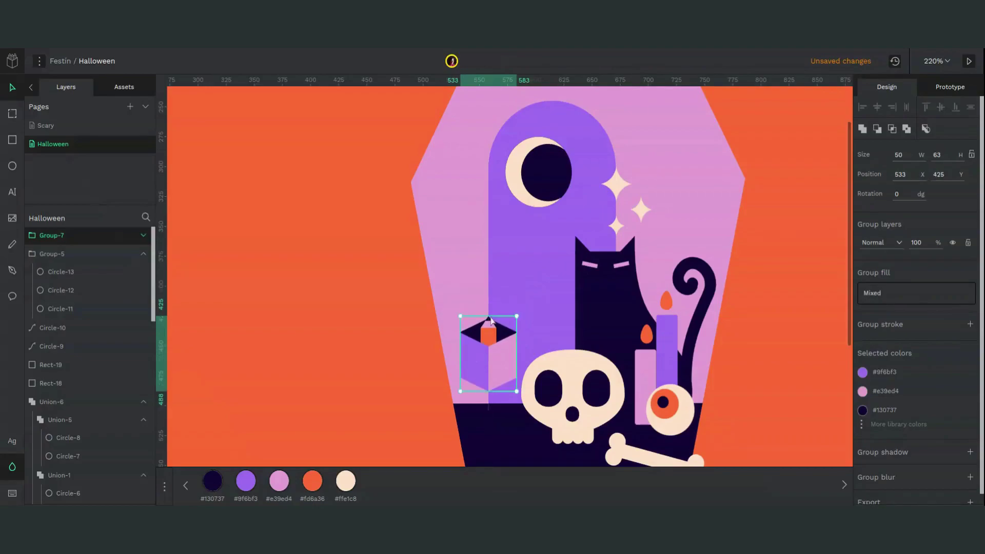
key("shift+Down")
key("shift+Down")
key("shift+Down")
key("shift+Down")
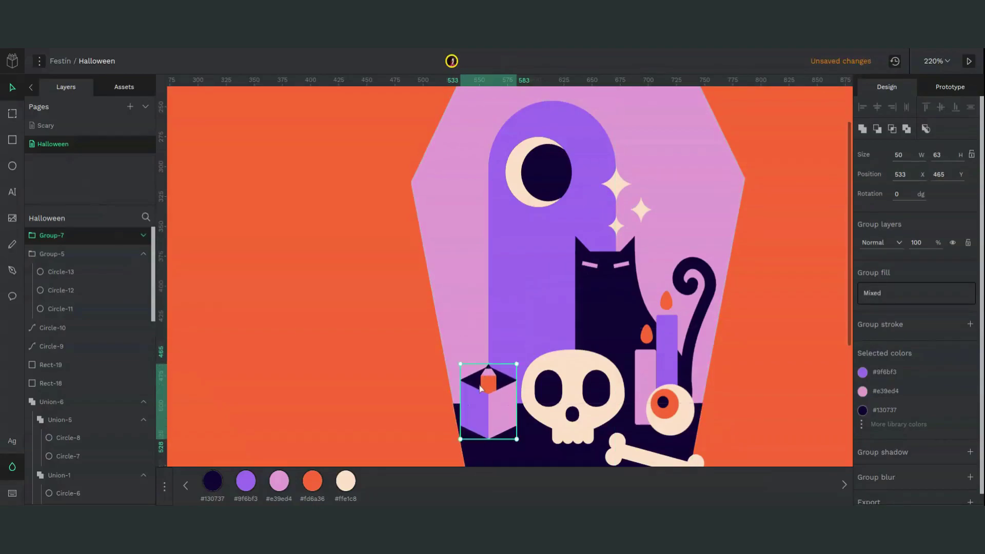
- Group the skull's cranium, eye sockets, nose and jaw pieces
left_click(567, 396)
left_click(552, 393, "shift")
left_click(607, 391)
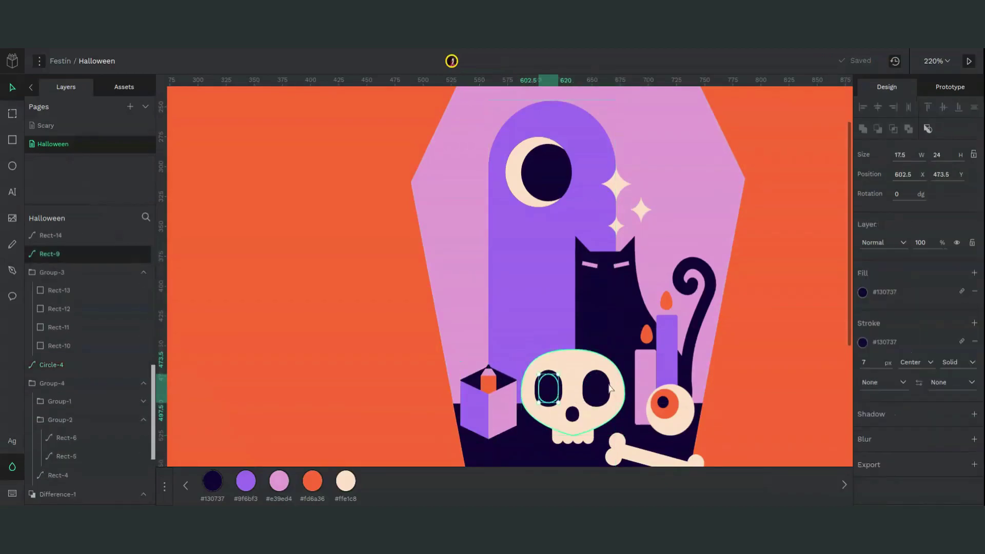
left_click(573, 415, "shift")
left_click(592, 441, "shift")
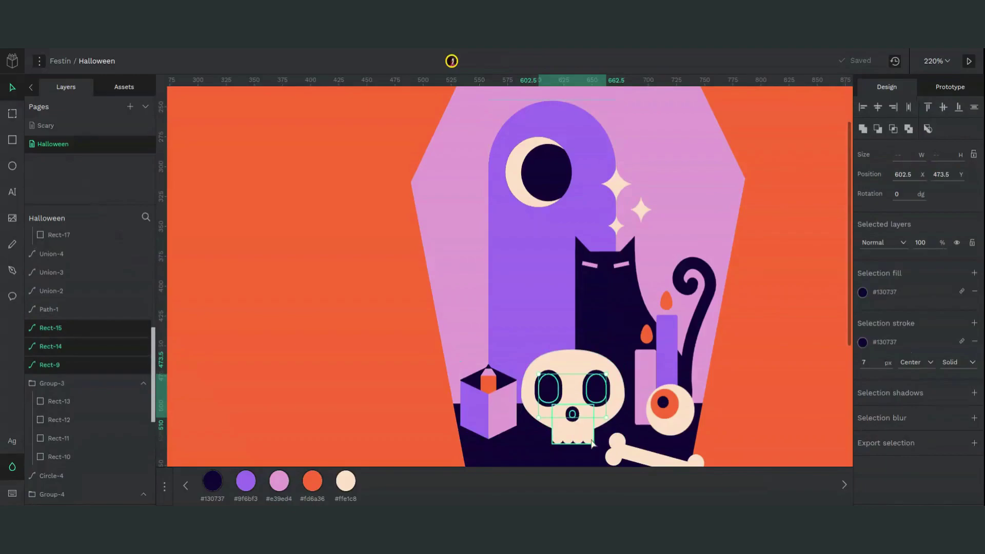
left_click(574, 390, "shift")
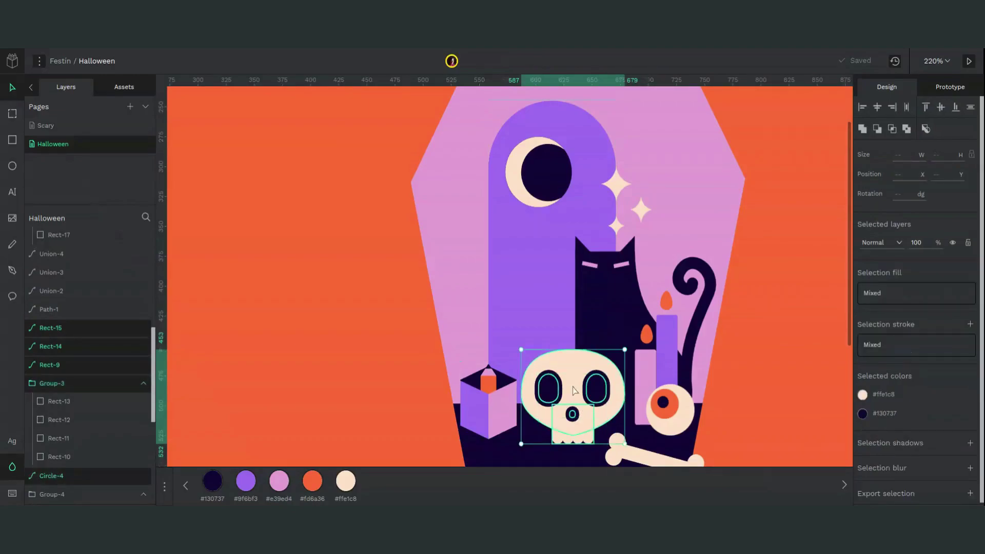
key("ctrl+g")
- Move the skull group right to X 597 and shrink it to 79 by 68
key("shift+Right")
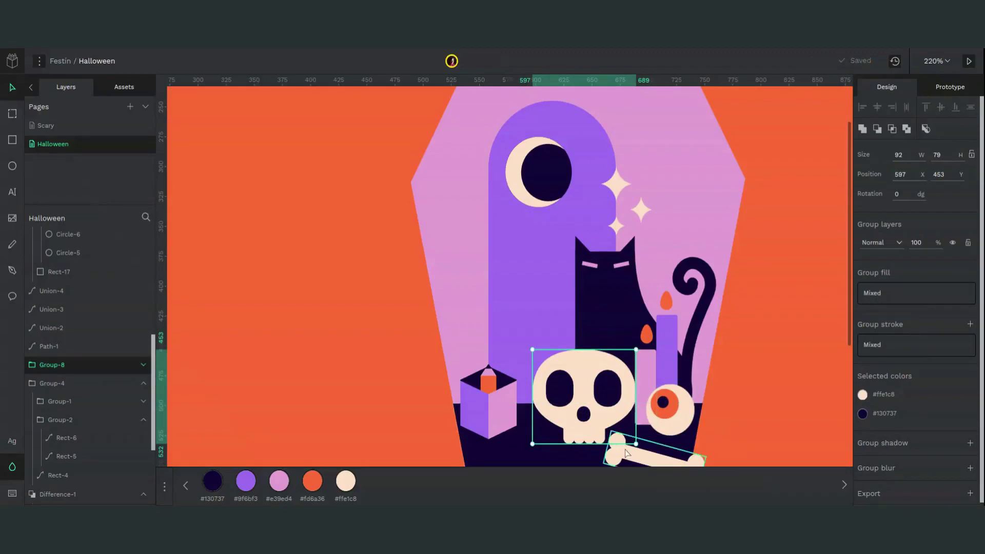
left_click_drag(634, 443, 615, 430)
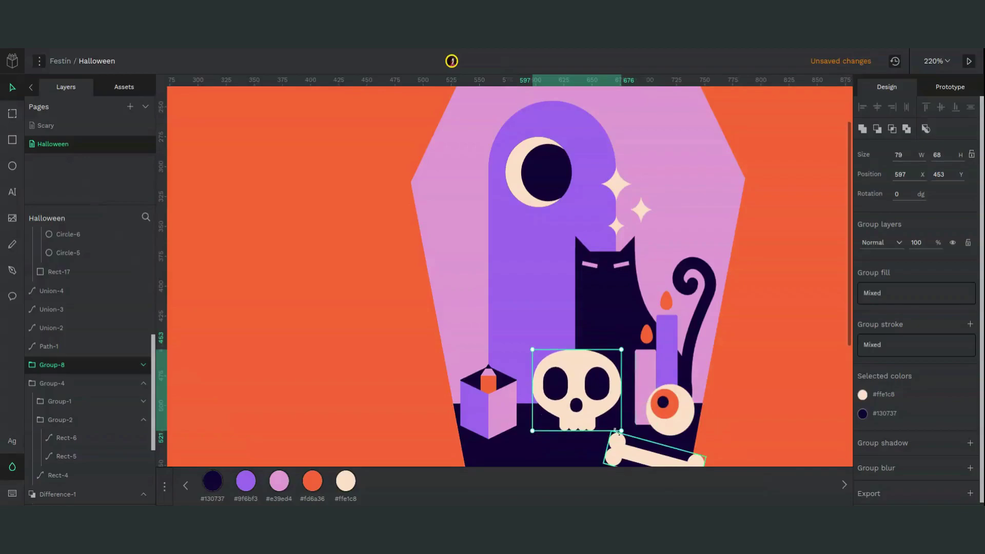
- Set the stroke width of the skull's two eye sockets and nose to 5 px
double_click(556, 390)
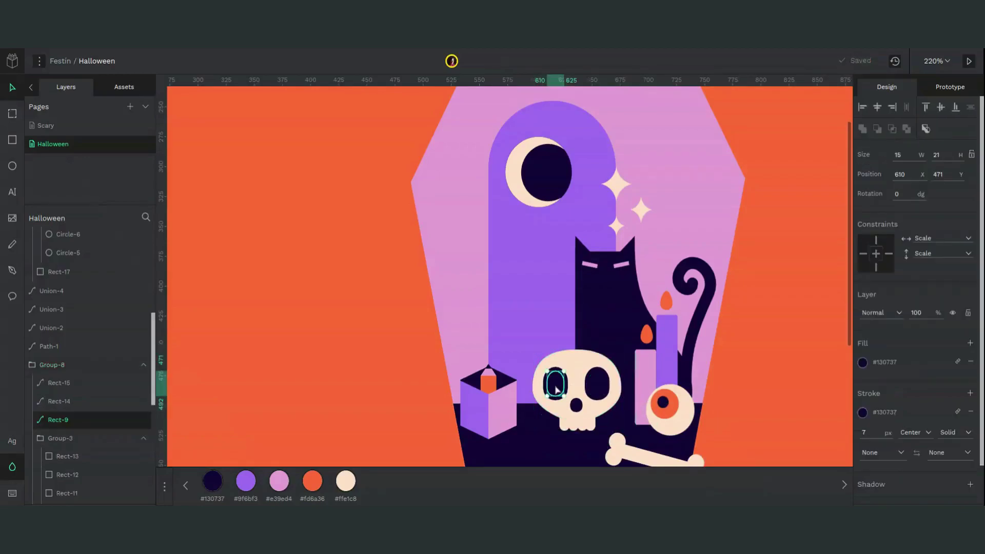
left_click(597, 385, "shift")
left_click(577, 406, "shift")
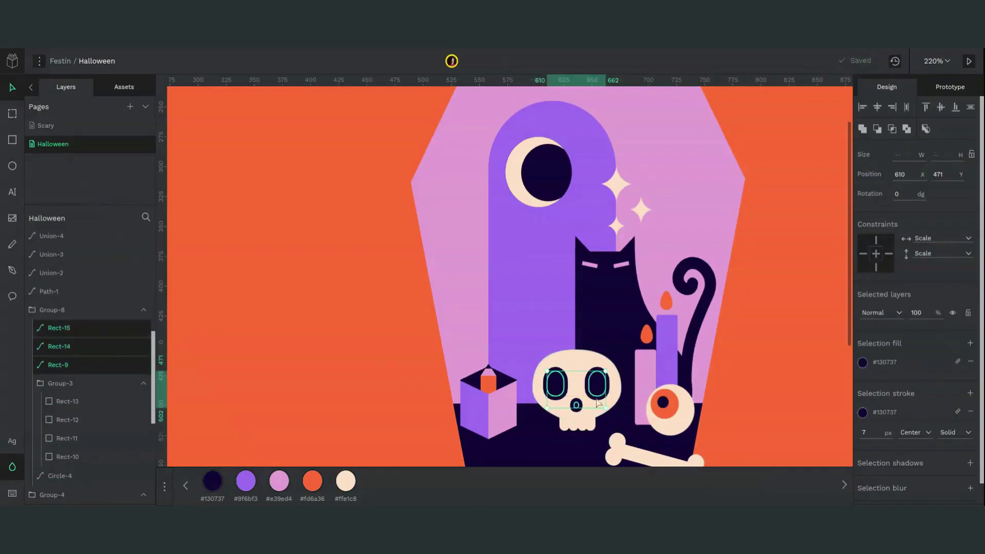
left_click(872, 434)
type("5")
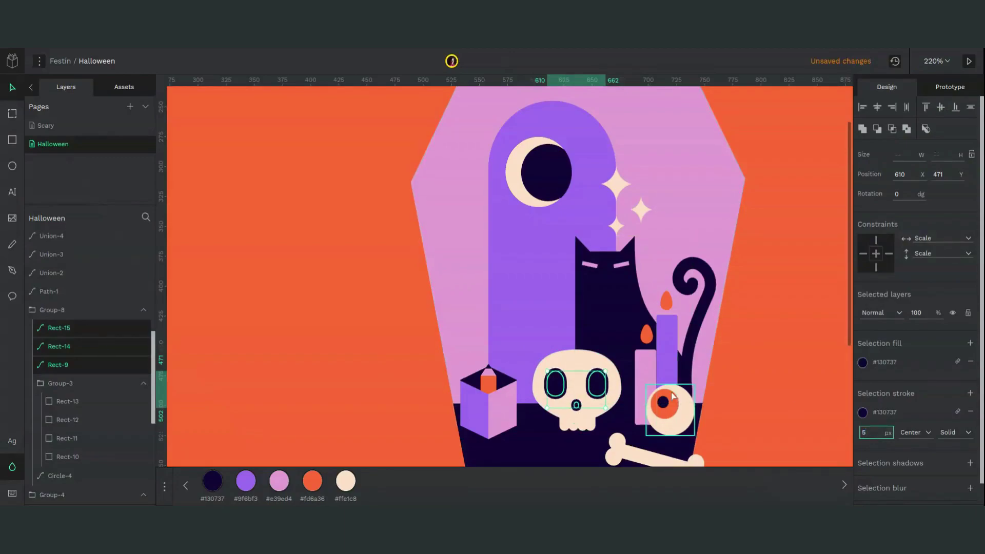
- Group the skull's two eye sockets, leaving the nose and jaw out of the group
left_click(597, 390)
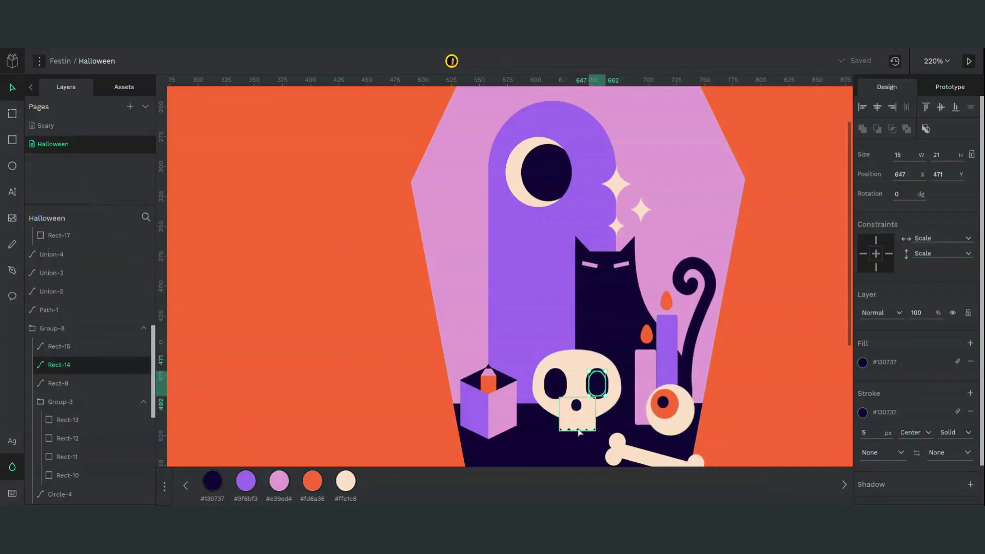
left_click(595, 417, "shift")
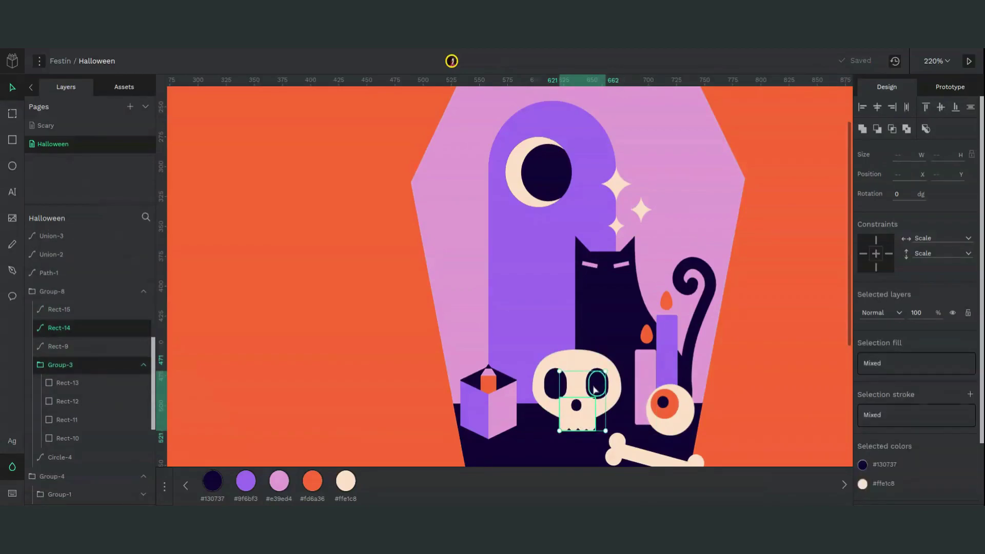
left_click(594, 390)
left_click(556, 389, "shift")
key("ctrl+g")
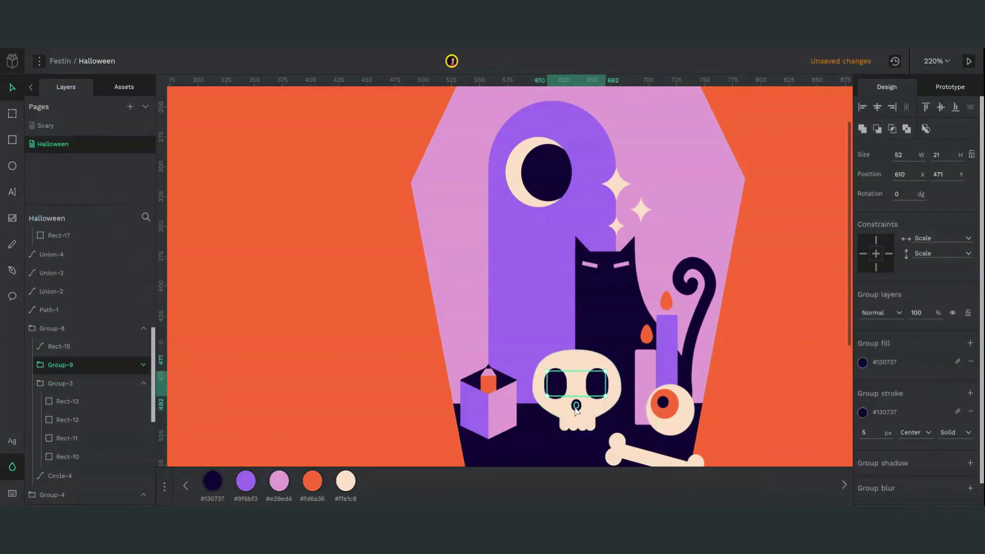
- Centre the skull's eye socket group, nose, jaw and cranium horizontally, and move them all down to Y 463
left_click(576, 408)
left_click(594, 387, "shift")
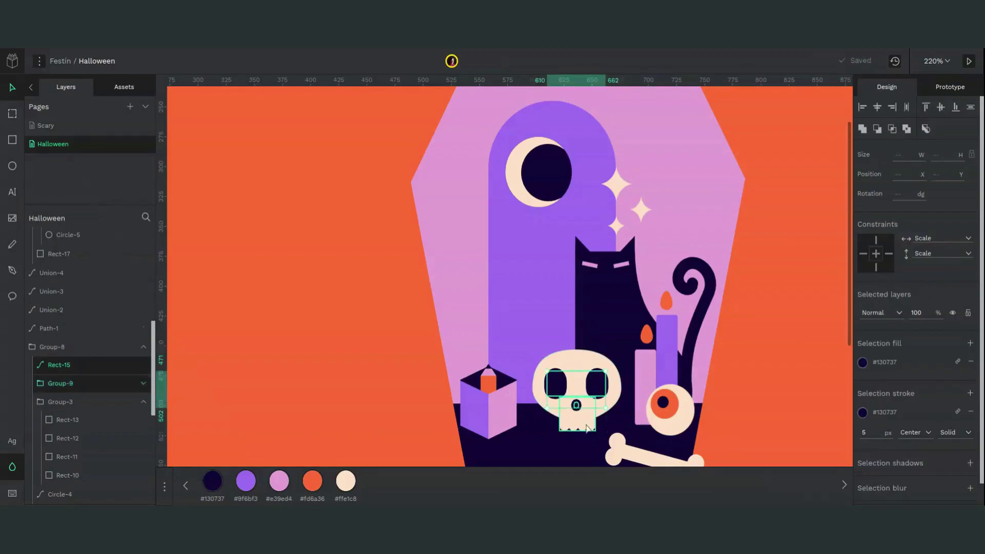
left_click(587, 417, "shift")
left_click(588, 367, "shift")
left_click(877, 108)
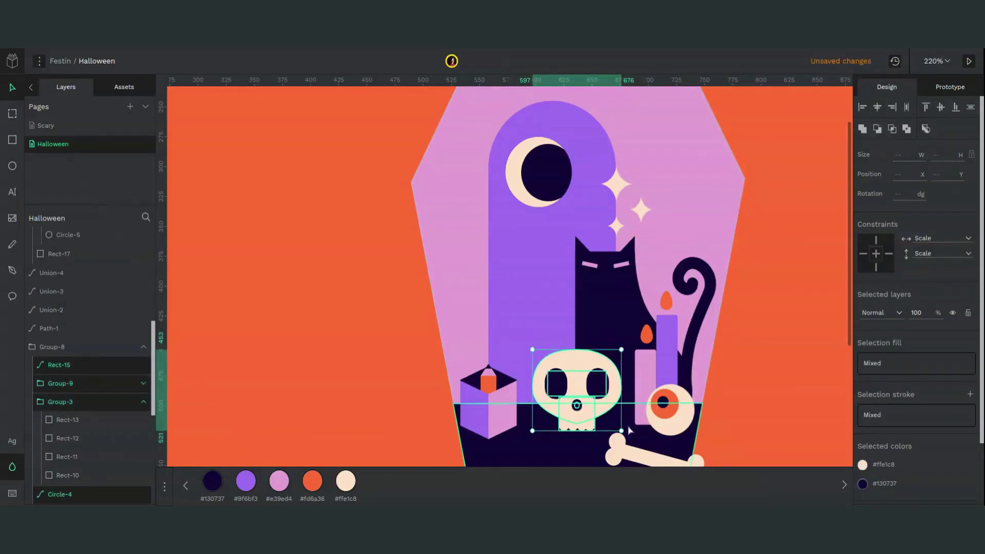
key("shift+Down")
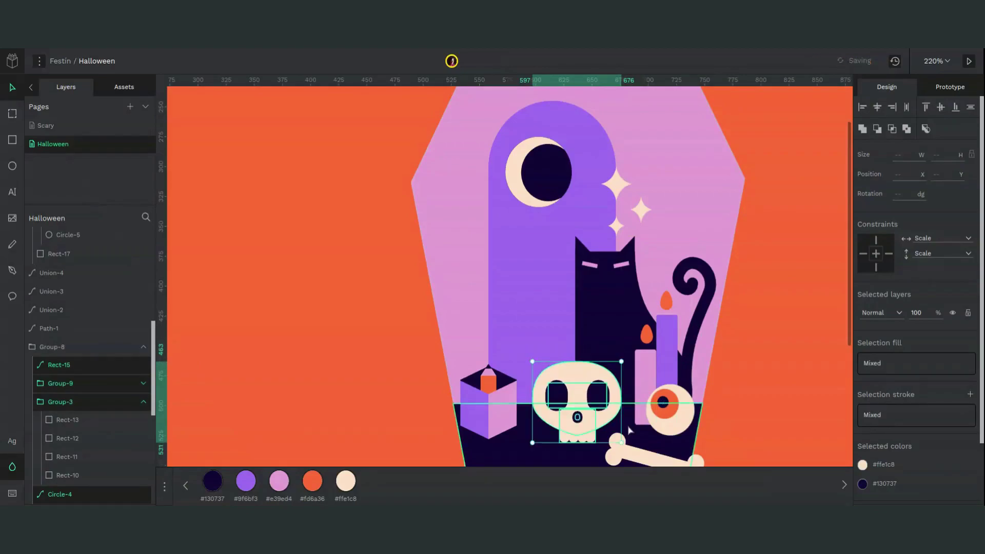
- Move the pencil box and the tall purple figure together 10 px right, placing the box at X 543
left_click(465, 418)
left_click(518, 264, "shift")
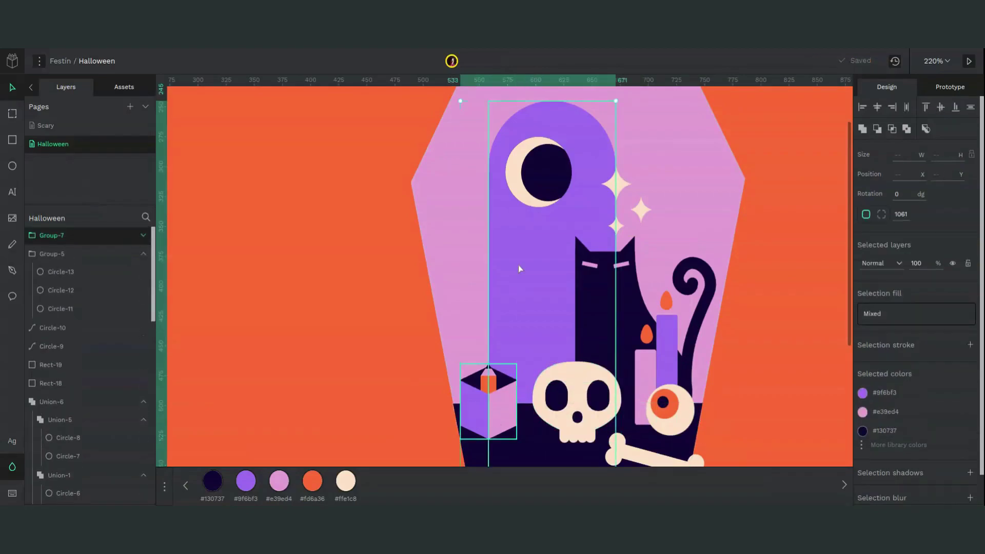
key("shift+Right")
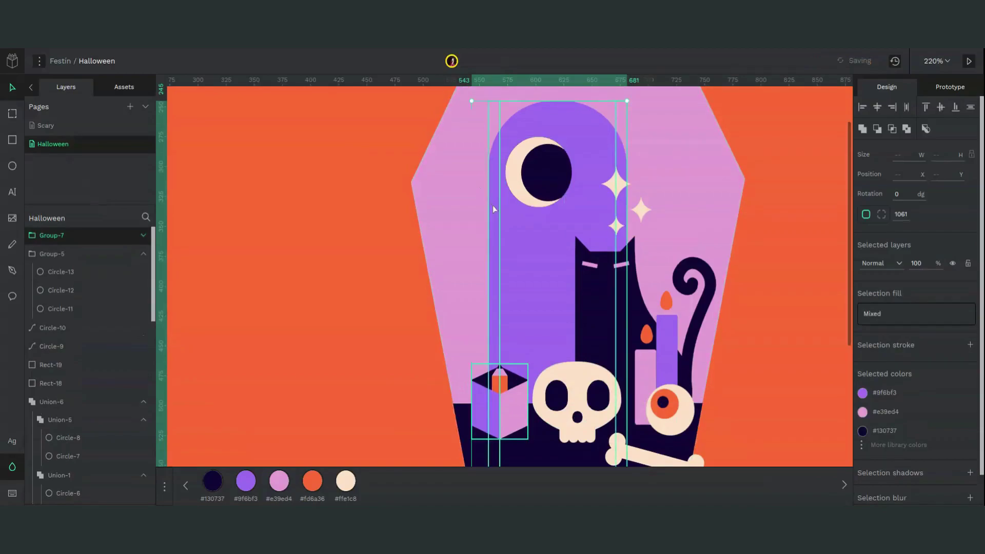
key("Escape")
- Move the cream crescent and its dark circle right to X 583 on the purple figure
left_click(542, 179)
key("shift+Right")
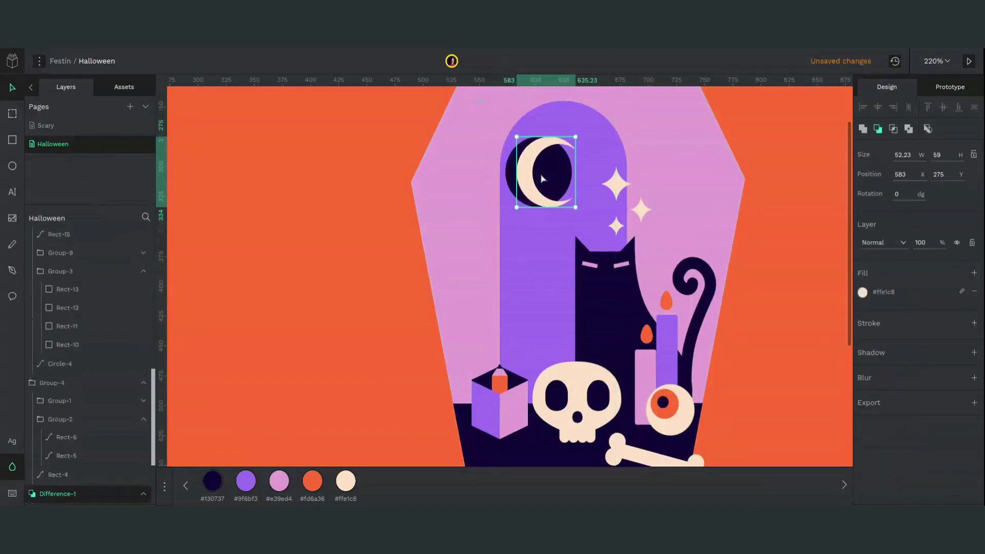
left_click(507, 181)
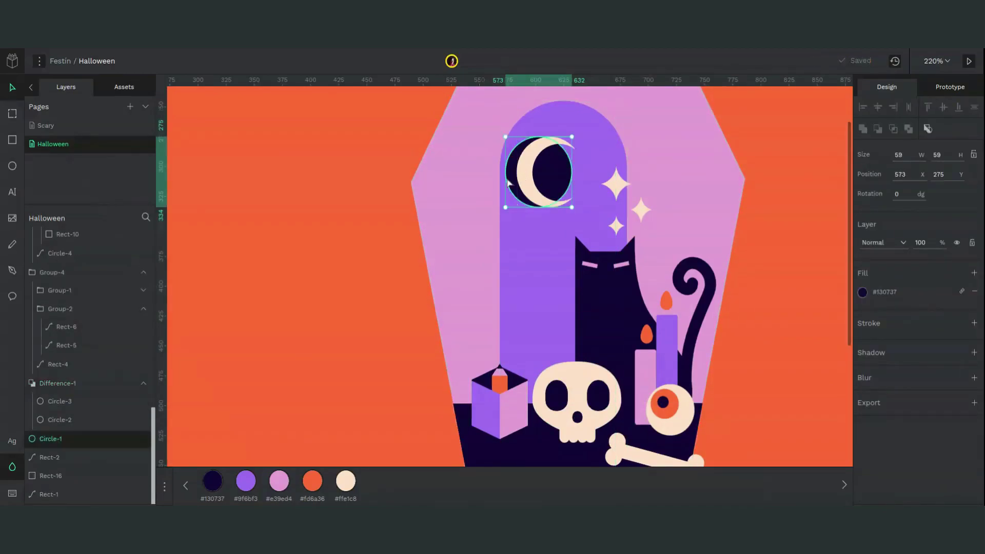
key("shift+Right")
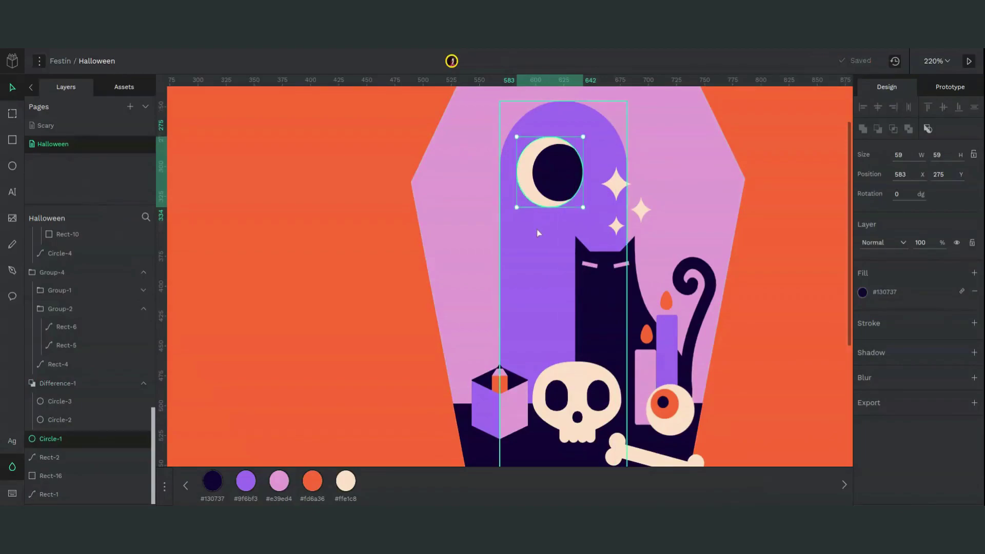
- Rotate the pencil inside the box to 341.54° and move it to X 543, Y 454 so it leans out
left_click(501, 377)
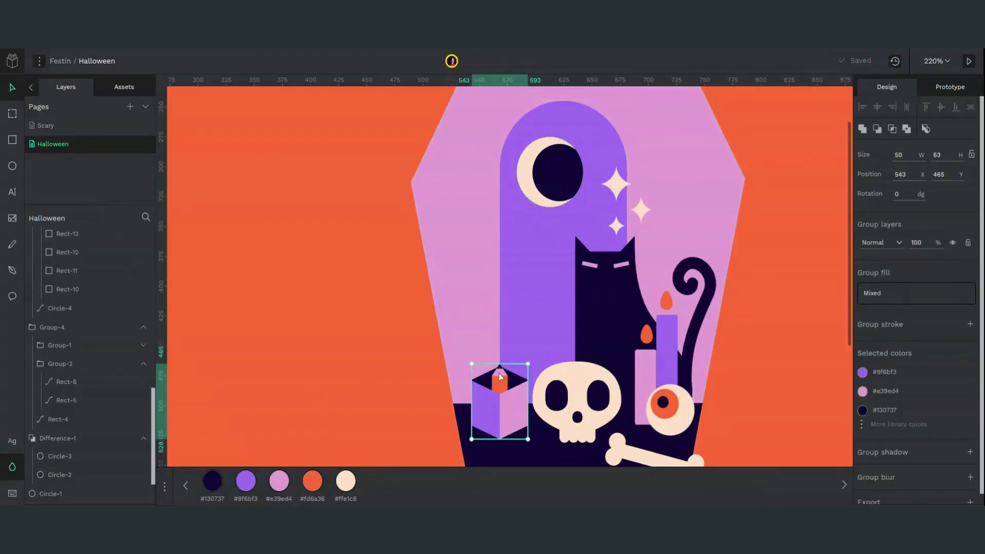
left_click(501, 377)
left_click_drag(516, 359, 512, 356)
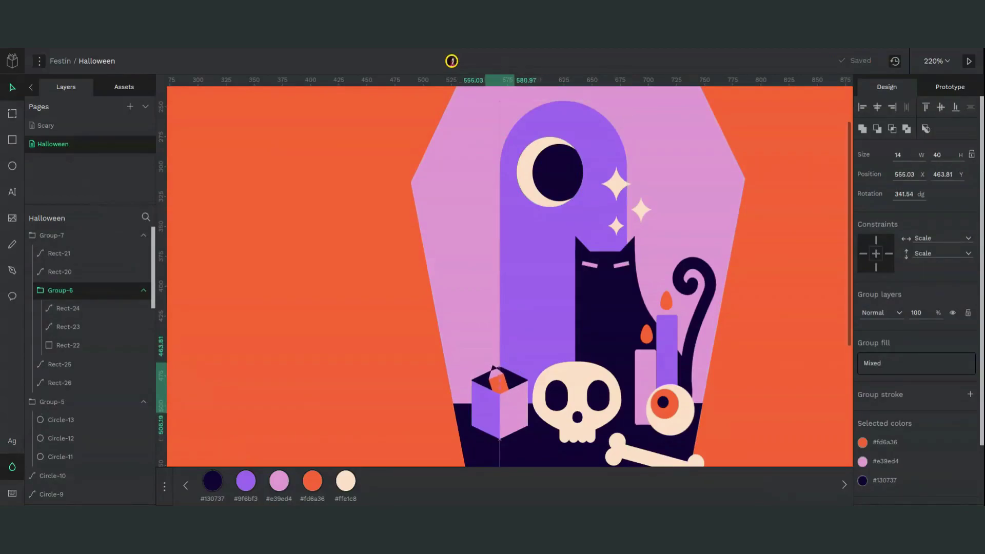
key("shift+Left")
key("shift+Up")
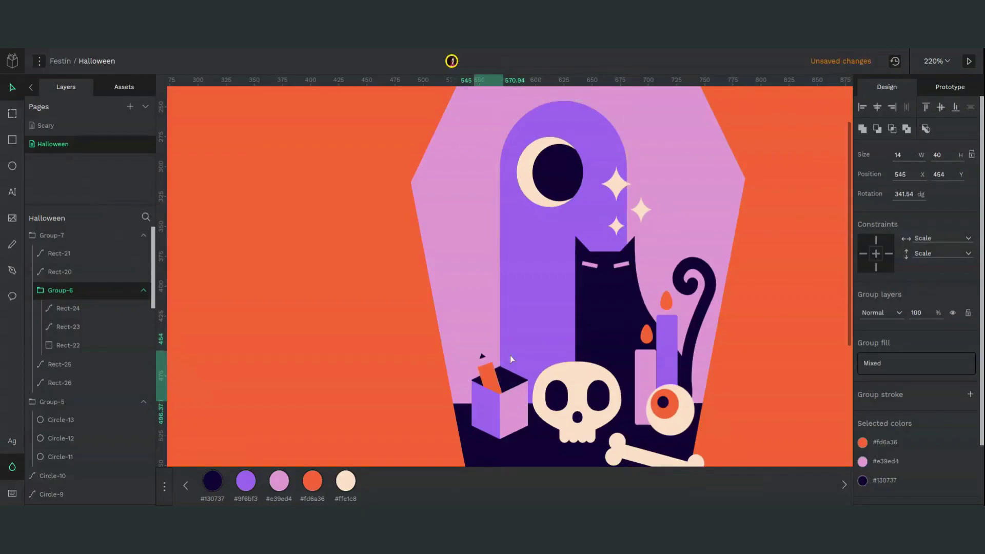
key("Left")
key("Left")
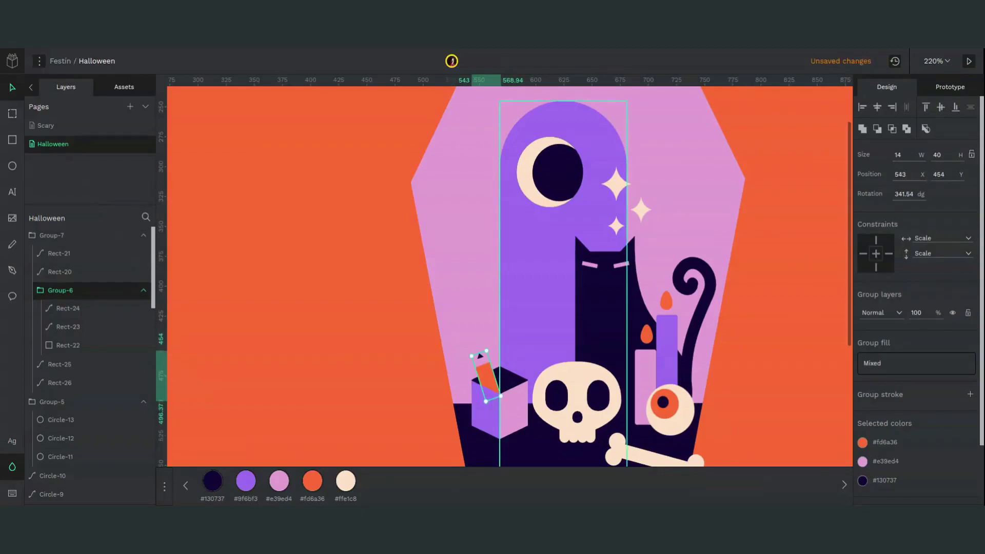
- Recolour the sharpened wood part of the boxed pencil to cream #ffe1c8
double_click(485, 364)
left_click(339, 490)
left_click(375, 388)
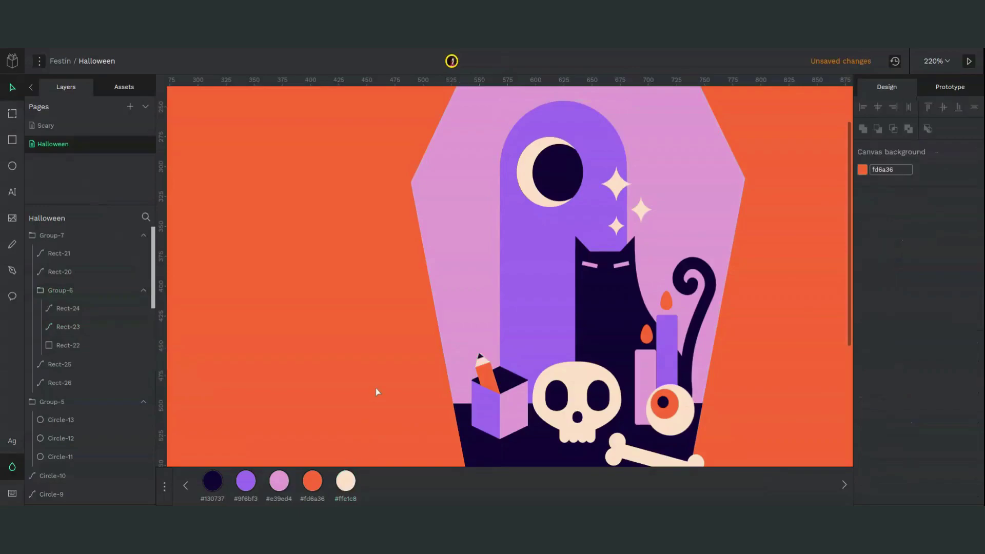
- Paste a copy of the pencil onto the dark floor below the box and rotate it to 251.54°
left_click(485, 378)
left_click(485, 378)
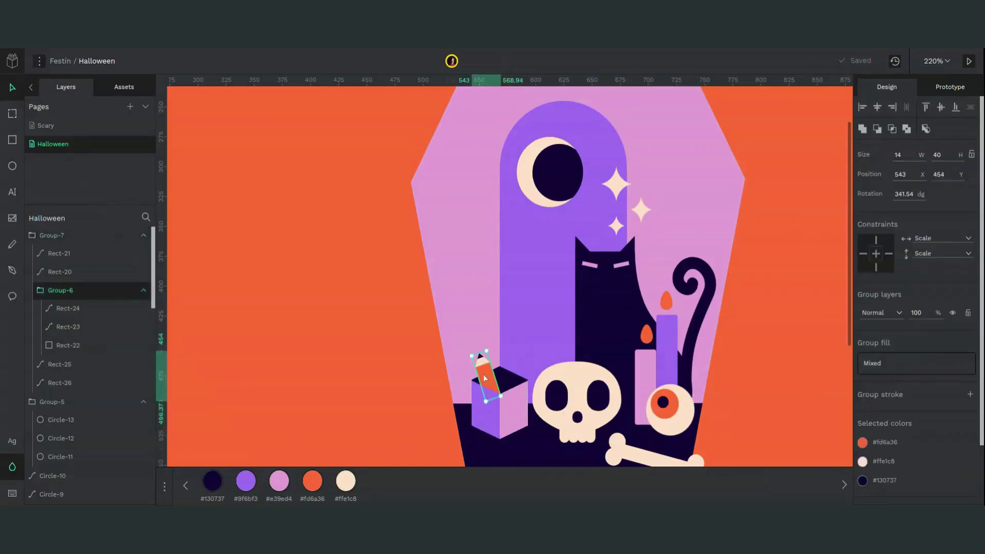
scroll(484, 378, "down", 3)
key("ctrl+v")
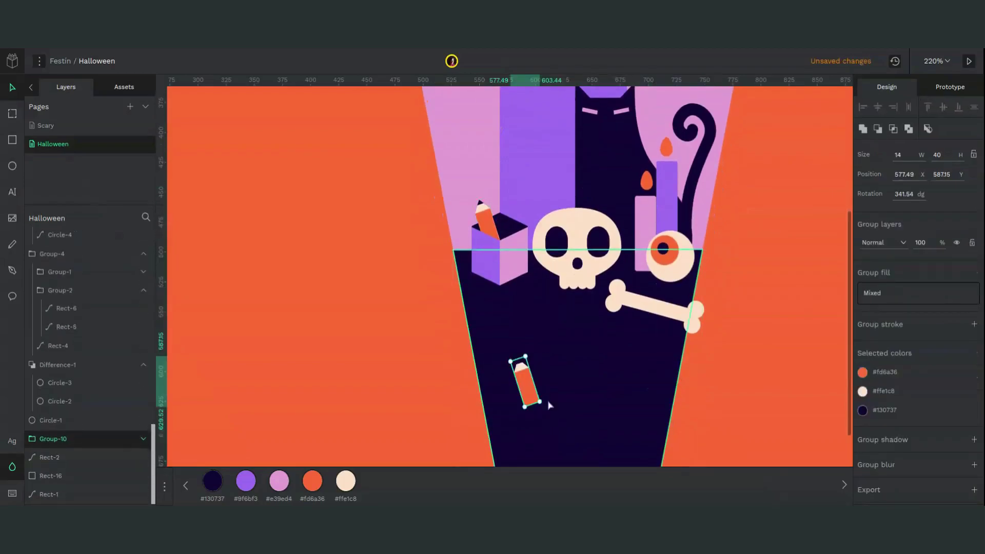
left_click_drag(546, 397, 569, 346)
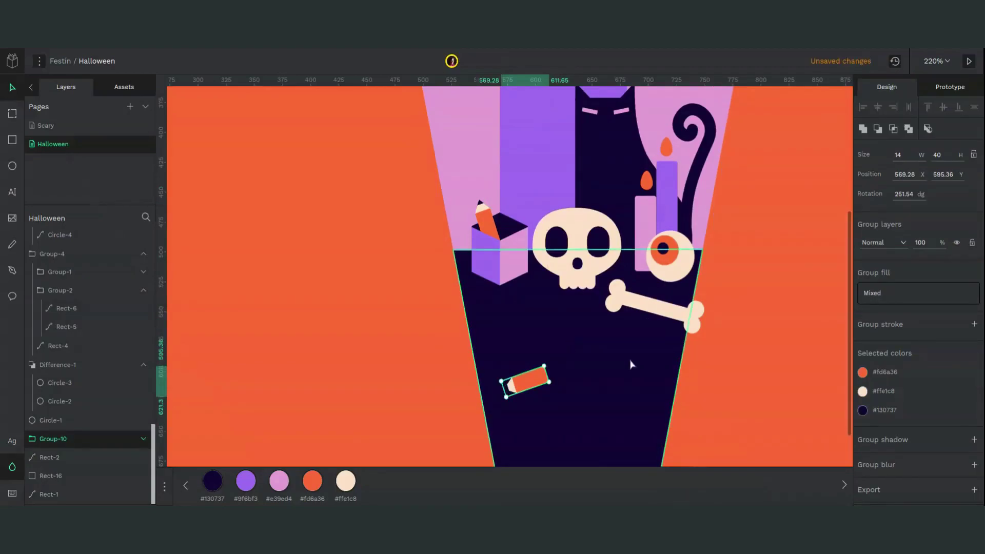
- Change the dark tip of the copied pencil to purple #9f6bf3 and select its orange body
left_click(879, 410)
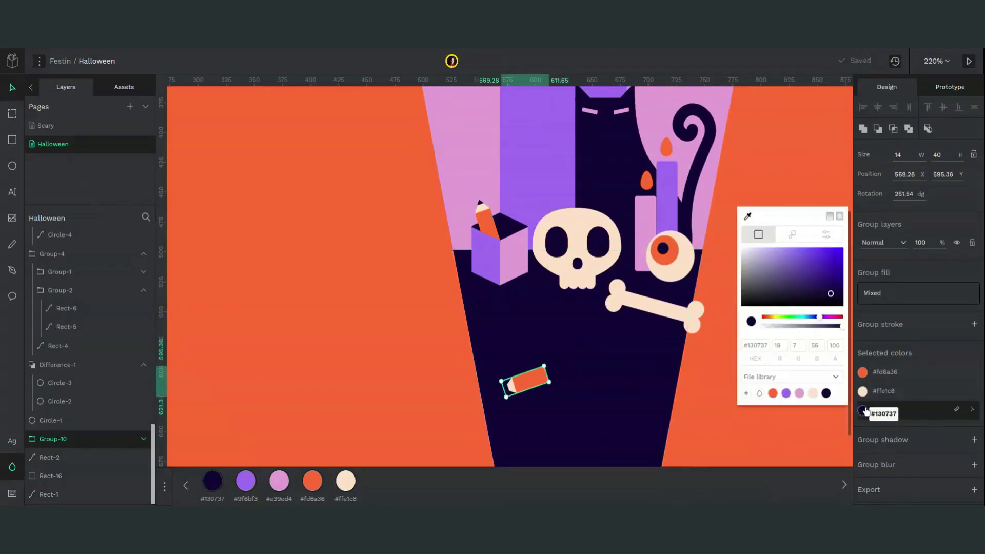
left_click(799, 394)
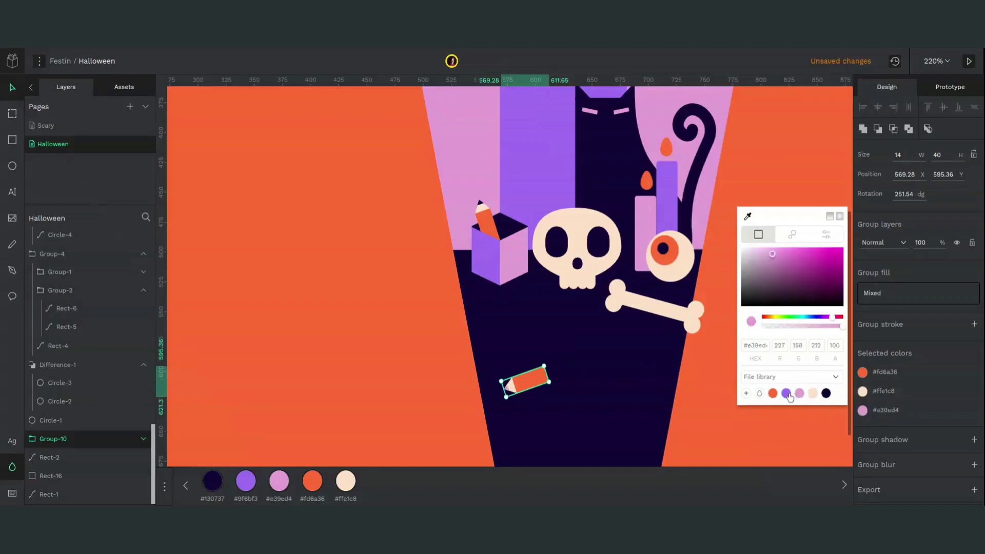
left_click(788, 394)
left_click(615, 443)
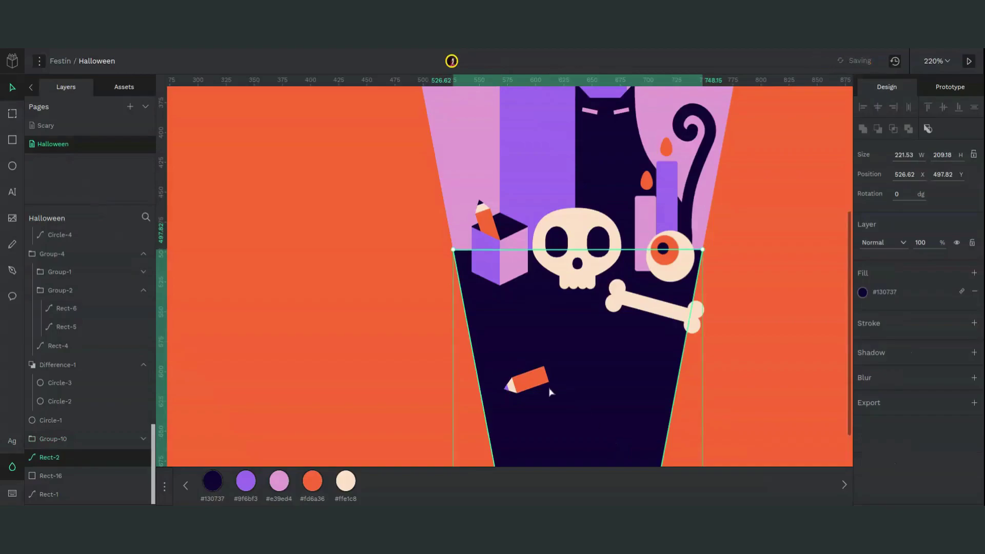
double_click(539, 380)
left_click(922, 177)
key("shift+Up")
key("ctrl+z")
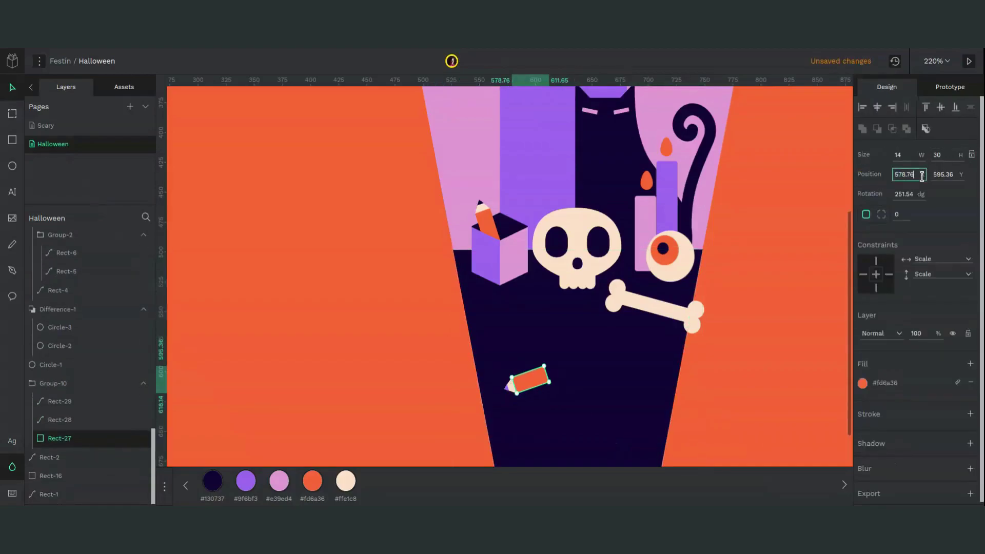
left_click(920, 154)
type("24")
key("Return")
key("ctrl+z")
- Lengthen the copied pencil's orange body by setting its height to 43
left_click(954, 153)
type("50")
key("Return")
type("37")
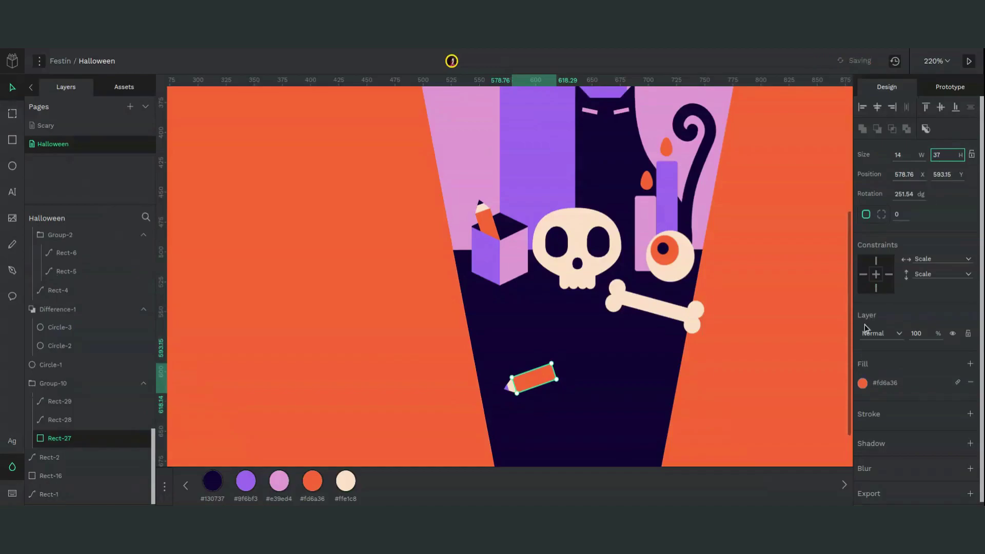
key("Up")
key("Up")
key("Up")
key("Up")
key("Up")
key("Up")
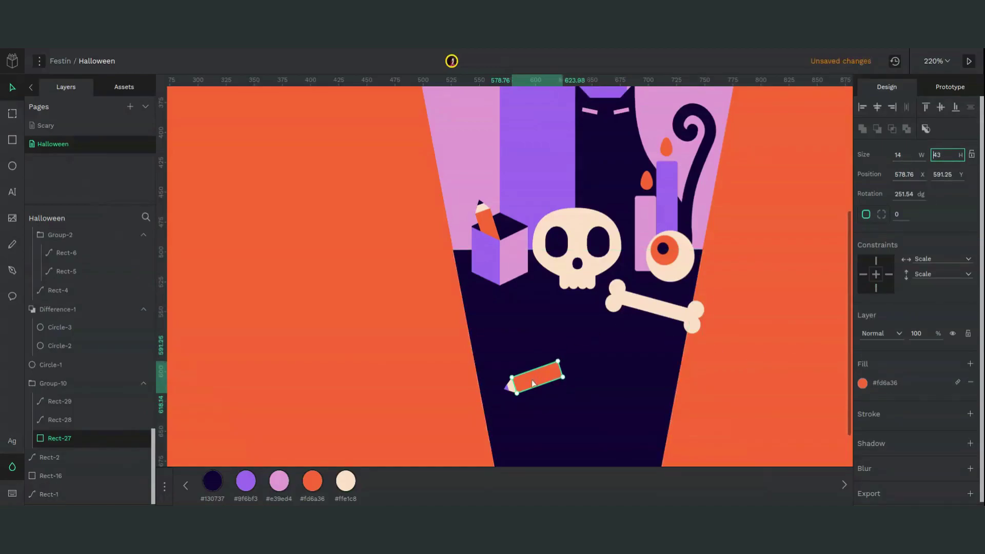
- Move the lengthened pencil up beneath the skull and place a duplicate just below it at X 610.72, Y 572.13
left_click(551, 447)
left_click(527, 390)
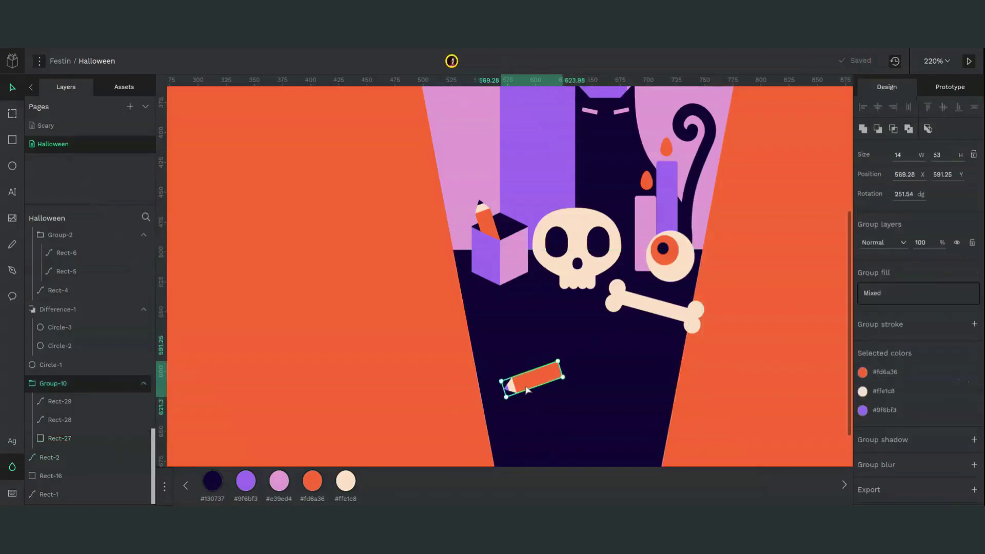
mouse_move(527, 390)
left_mouse_down()
mouse_move(549, 345)
mouse_move(571, 365)
left_mouse_up()
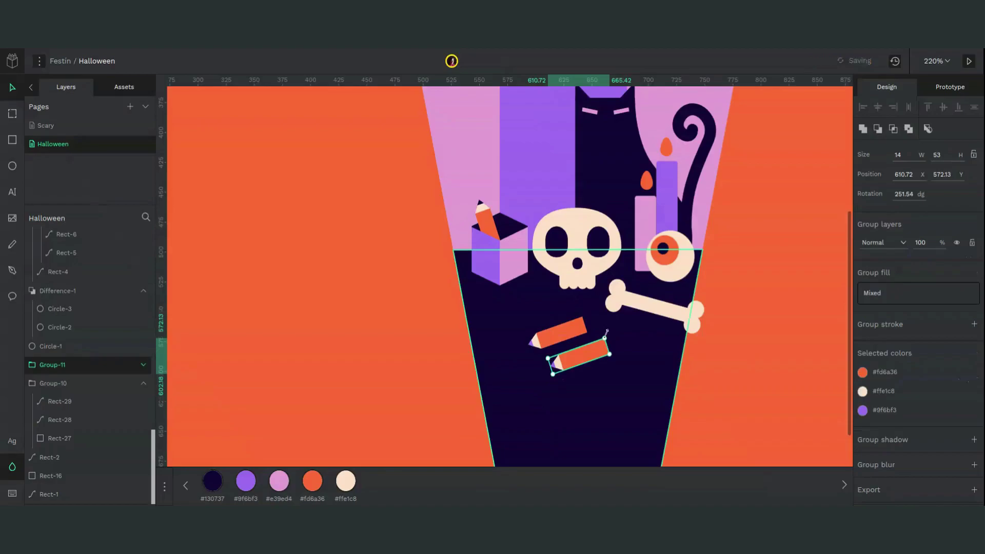
- Rotate the duplicate pencil to 90° and move it to X 617.37, Y 570.58, overlapping the first pencil
mouse_move(609, 333)
left_mouse_down()
mouse_move(534, 315)
mouse_move(488, 356)
mouse_move(492, 374)
left_mouse_up()
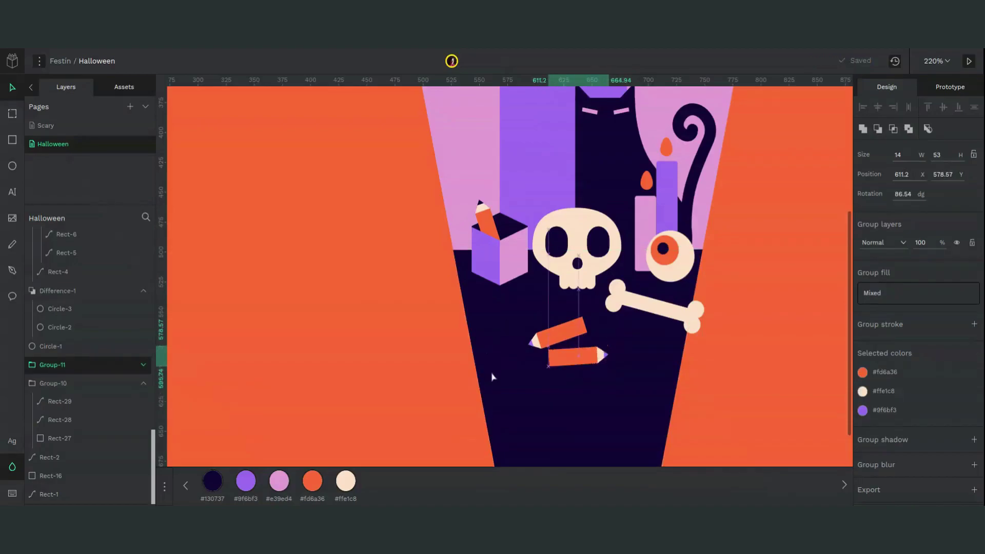
left_click_drag(565, 363, 563, 337)
left_click(901, 193)
double_click(900, 194)
type("090")
key("Return")
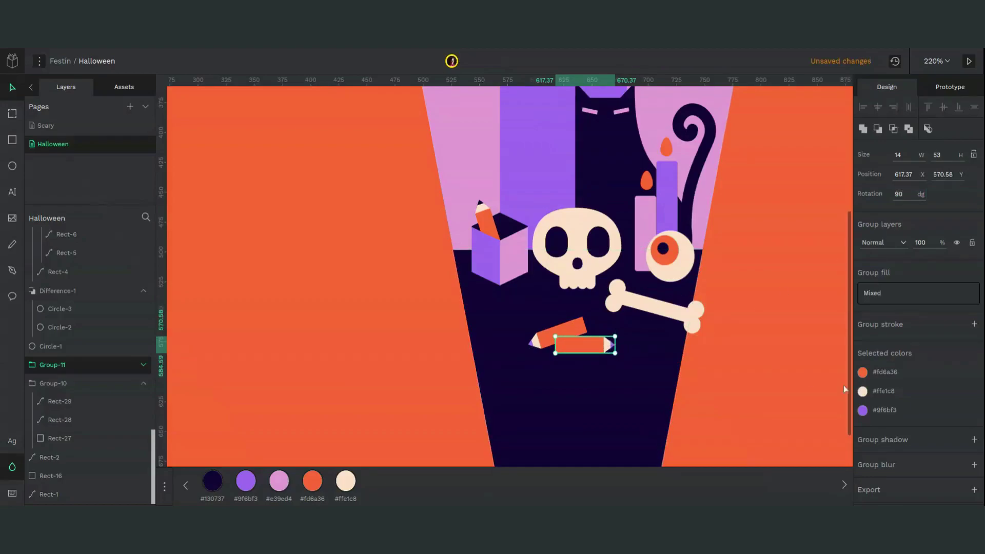
- Recolour the orange body of the horizontal duplicate pencil to pink #e39ed4
left_click(861, 373)
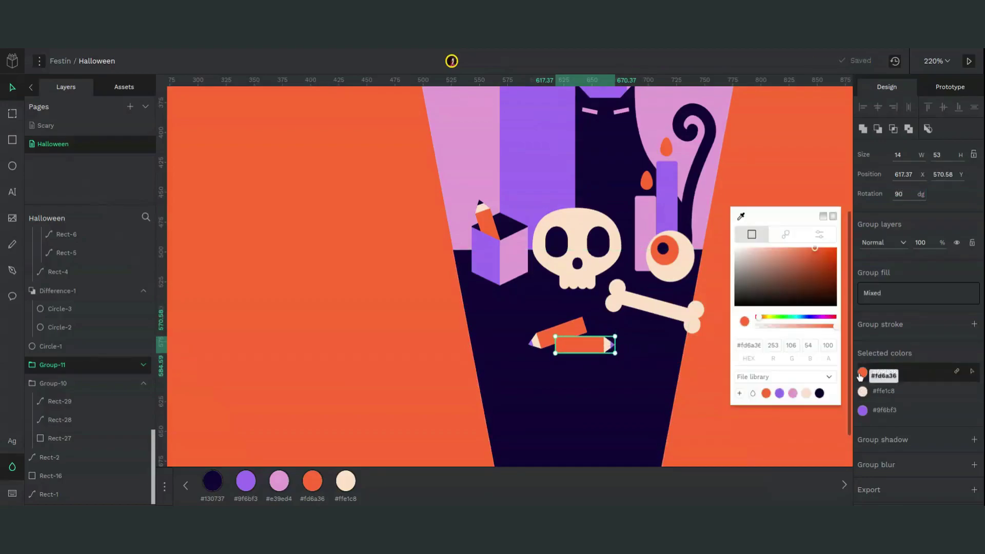
left_click(792, 394)
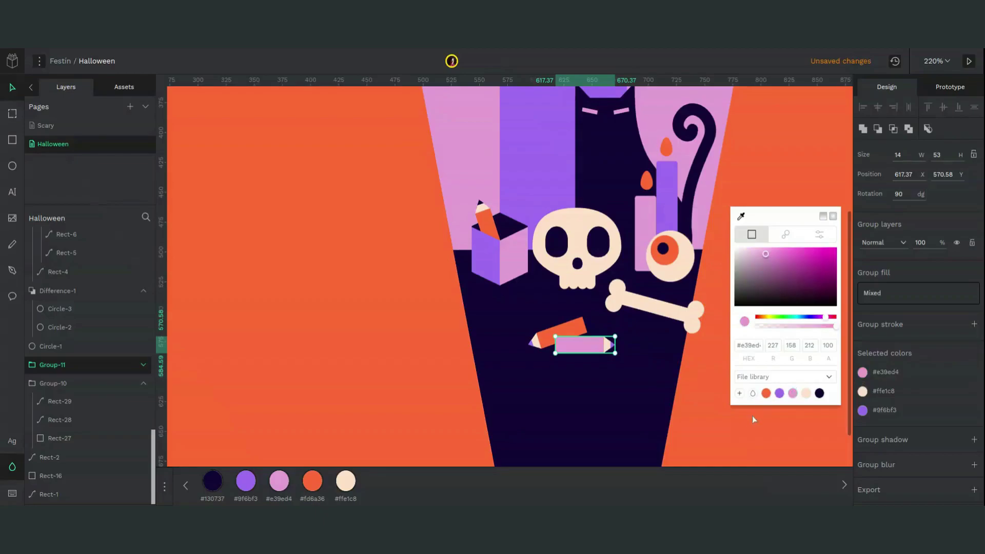
left_click(719, 445)
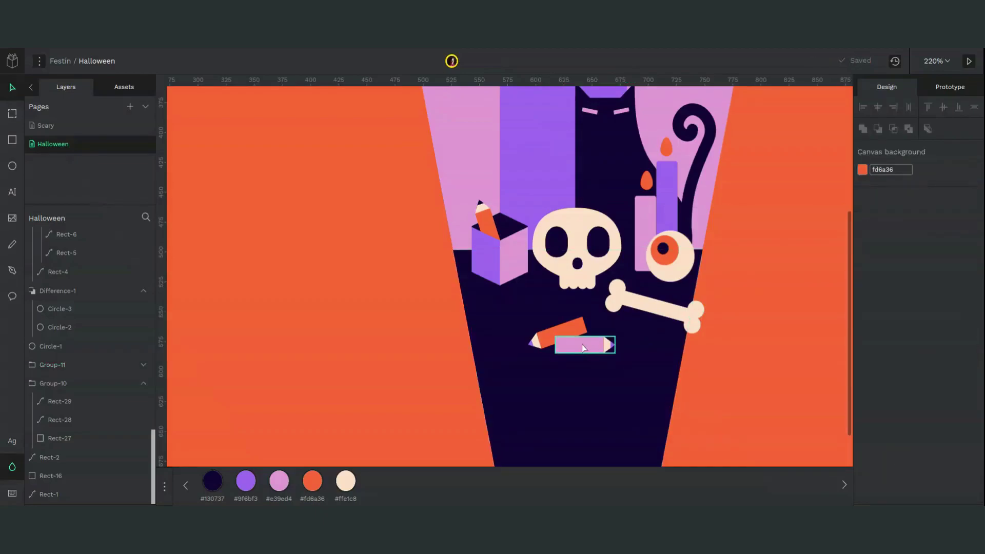
- Move the pink horizontal pencil to X 619, Y 567, beside the orange pencil
left_click_drag(573, 348, 583, 348)
key("Up")
key("Up")
key("Up")
key("Up")
key("shift+Left")
key("shift+Left")
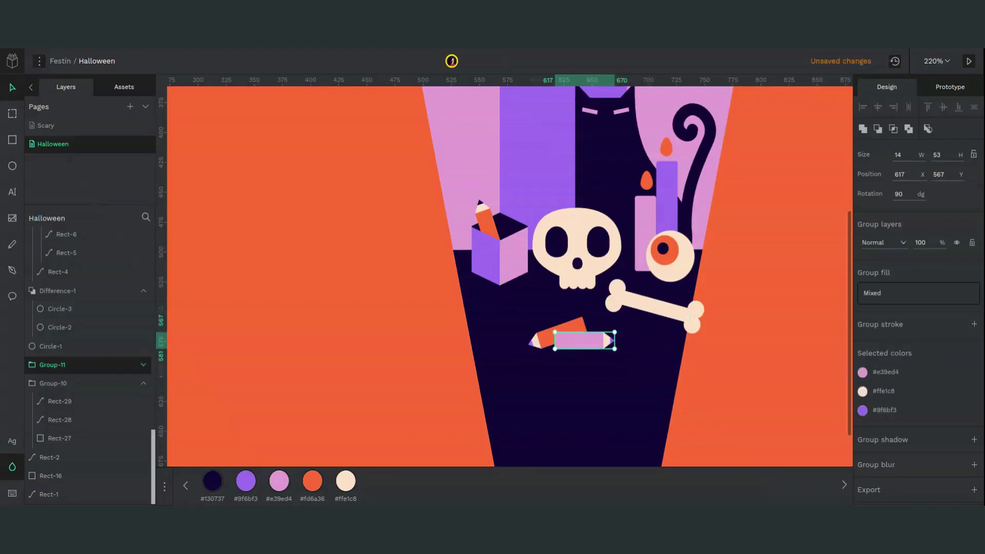
key("Right")
key("Right")
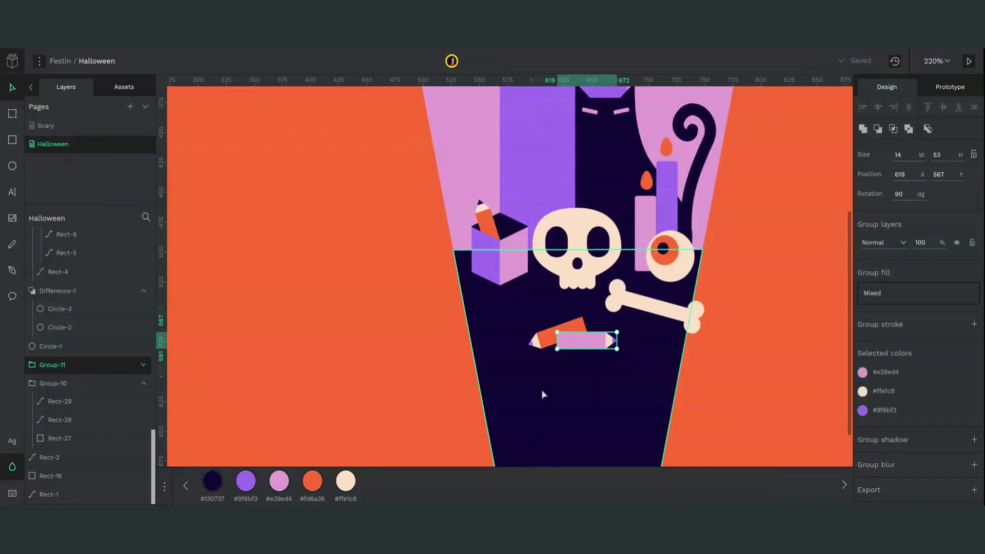
- Rotate the loose orange pencil to 237.72° and move it to X 590, Y 548, next to the pink one
left_click(573, 327)
left_click_drag(585, 314, 591, 299)
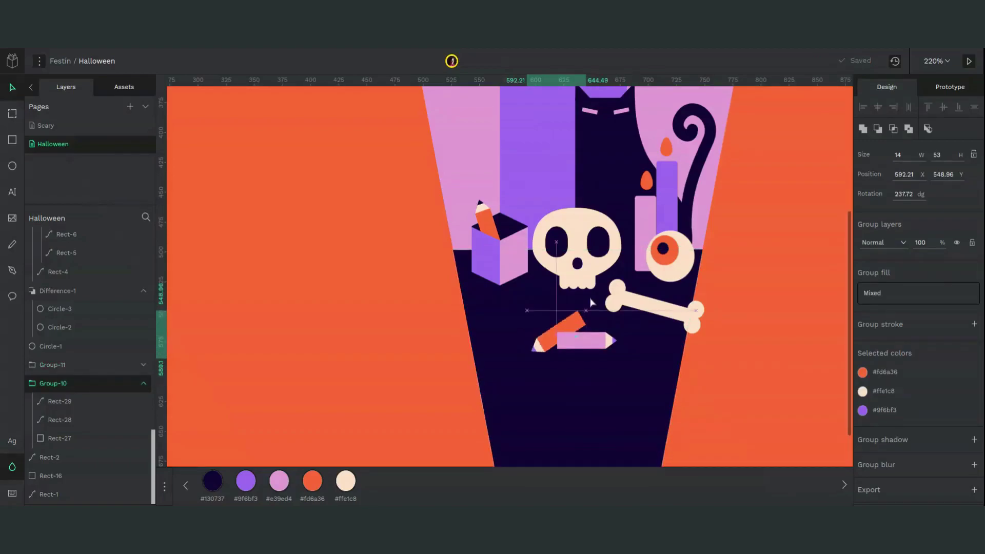
key("Up")
key("Up")
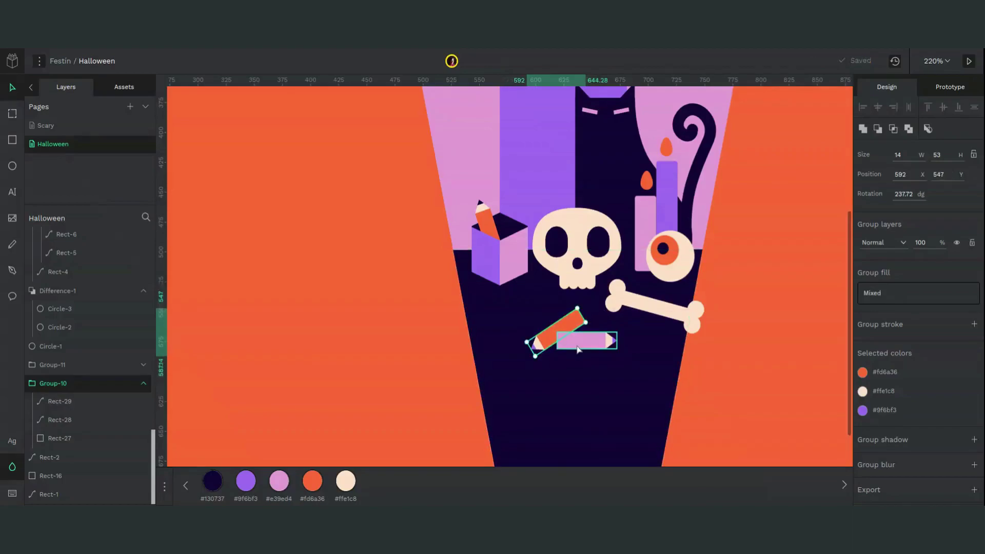
key("Down")
key("Left")
key("Left")
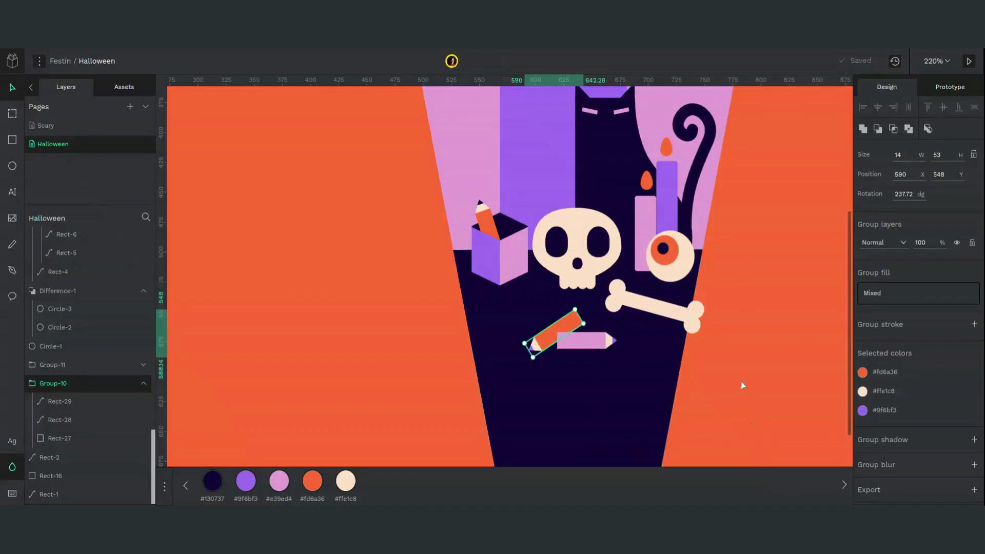
scroll(744, 390, "up", 5)
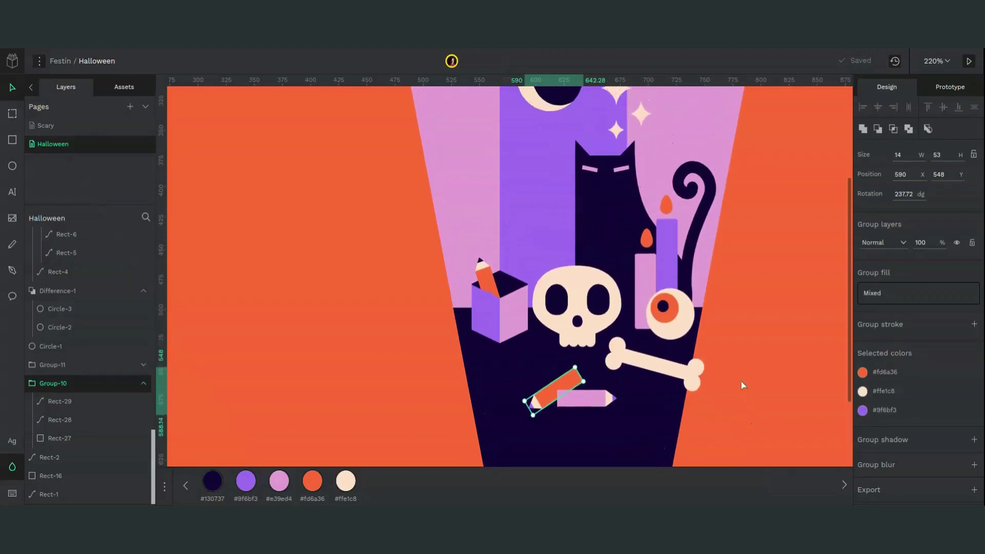
key("minus")
key("minus")
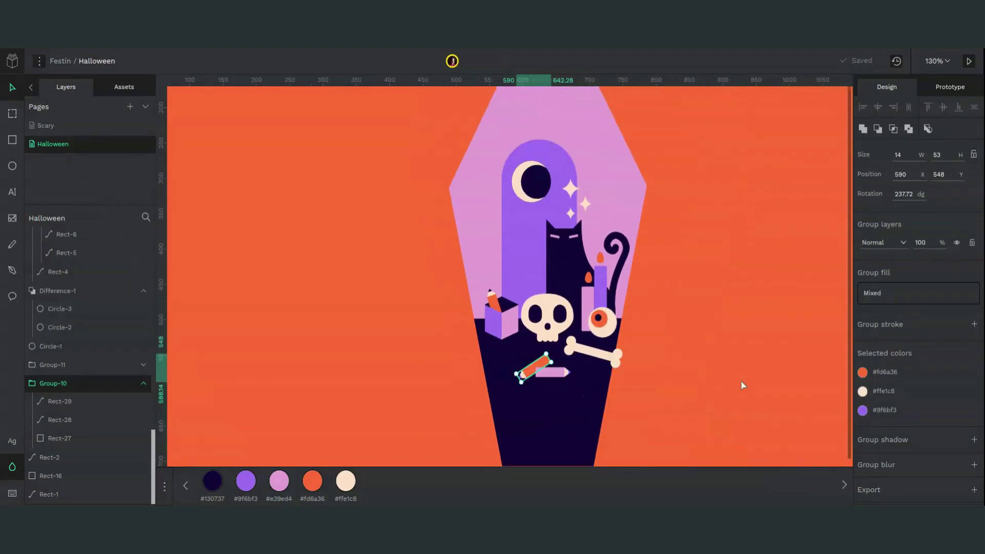
left_click(660, 420)
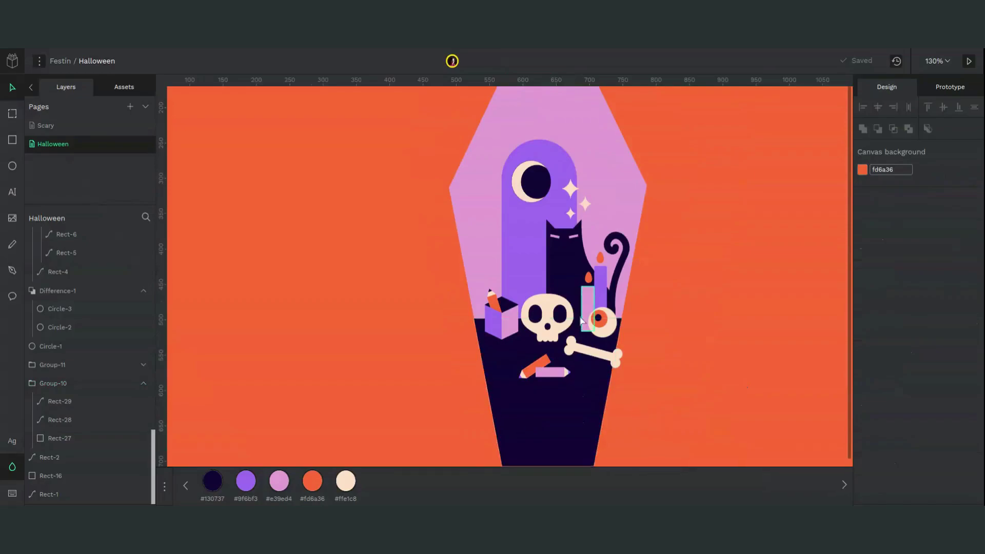
- Draw a closed curved wisp with the Pen tool, about 61 by 190, rising from the pencil box towards the moon
left_click(505, 305)
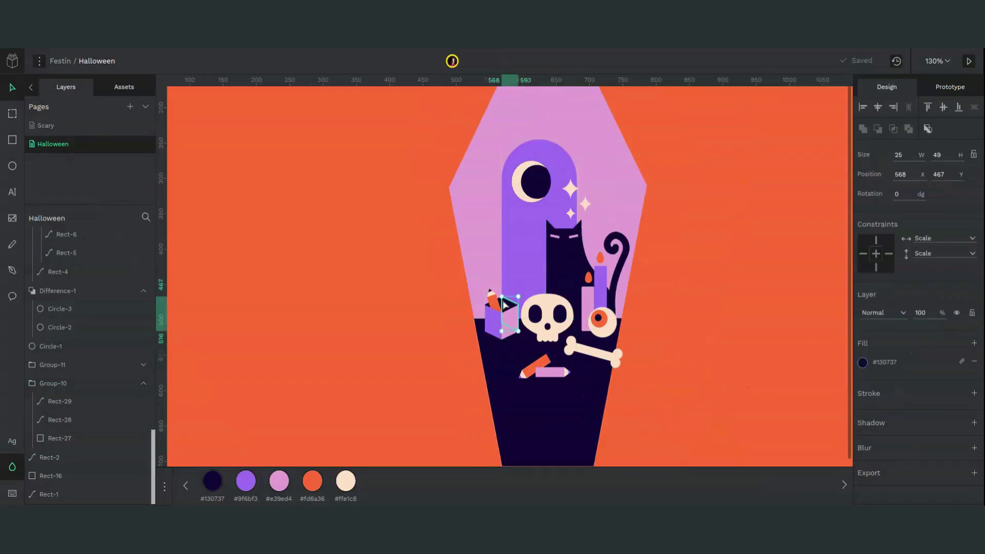
left_click(18, 278)
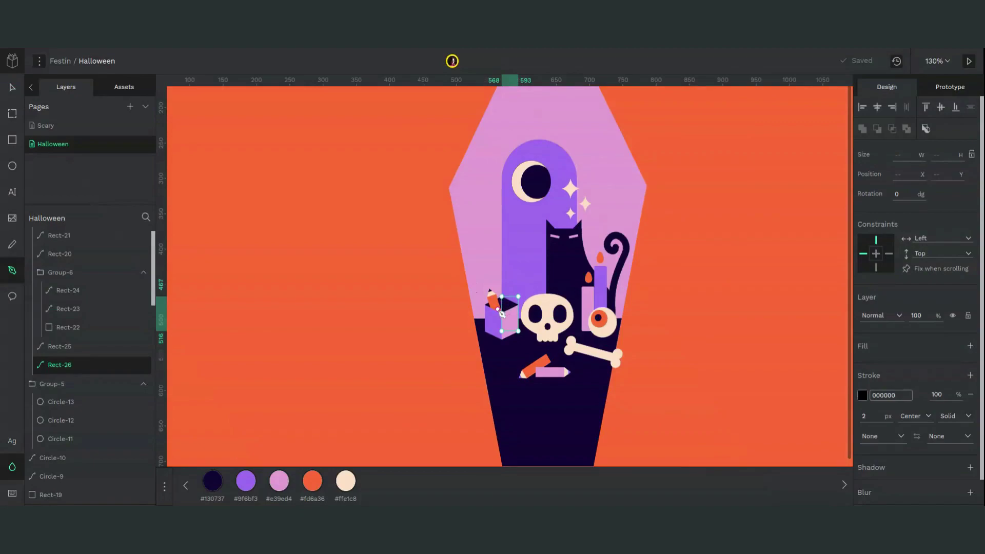
left_click(502, 314)
left_click(485, 215)
left_click_drag(487, 216, 486, 203)
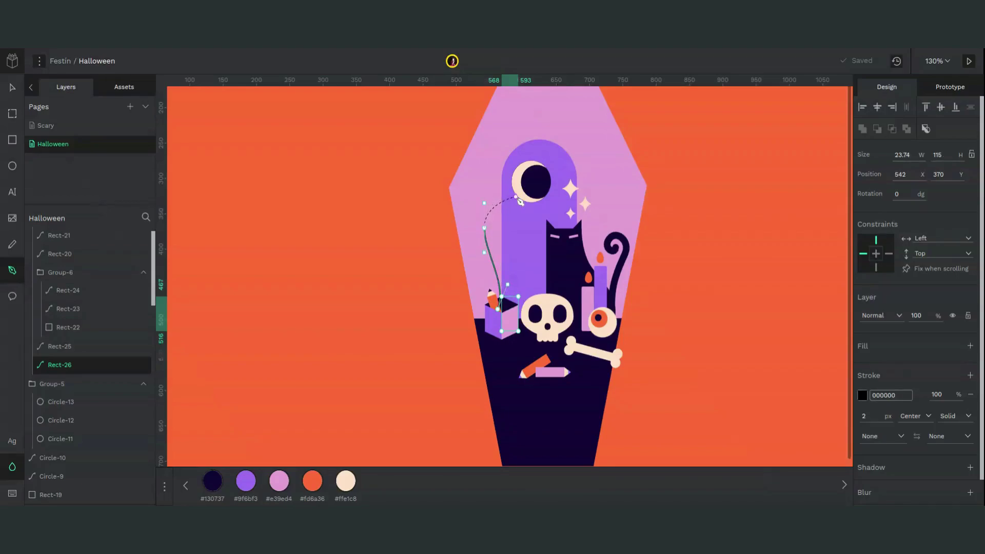
left_click(507, 180)
mouse_move(528, 185)
left_mouse_down()
mouse_move(538, 194)
mouse_move(535, 185)
left_mouse_up()
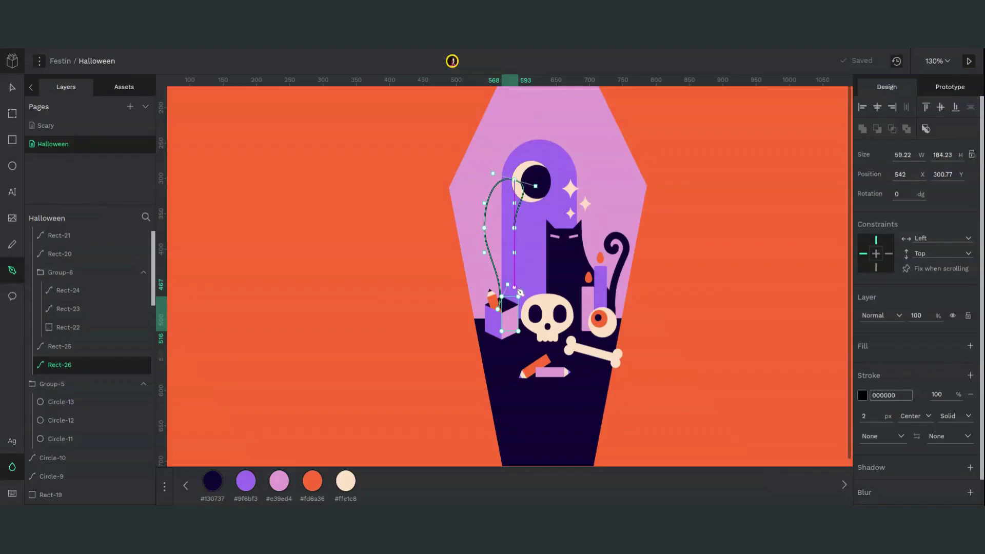
left_click_drag(497, 309, 481, 338)
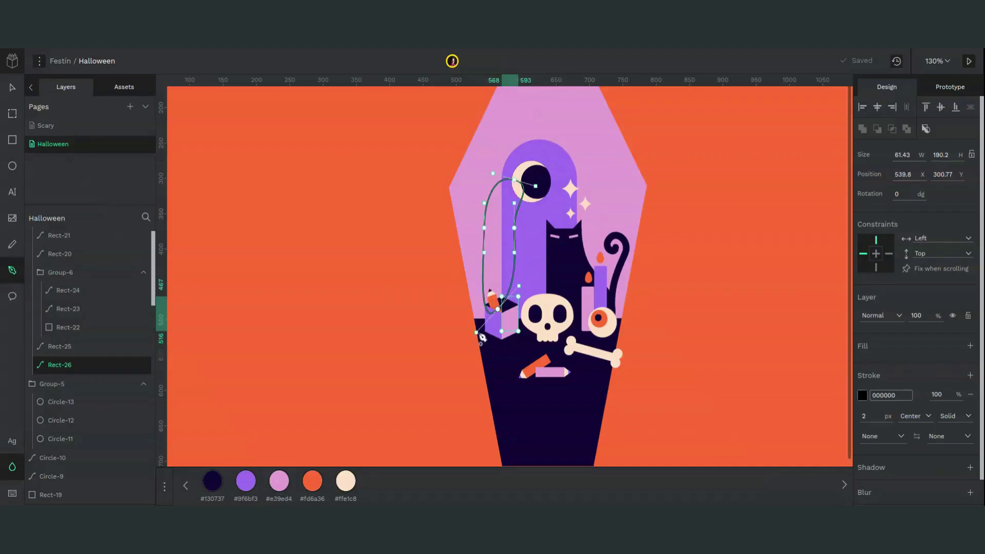
key("Return")
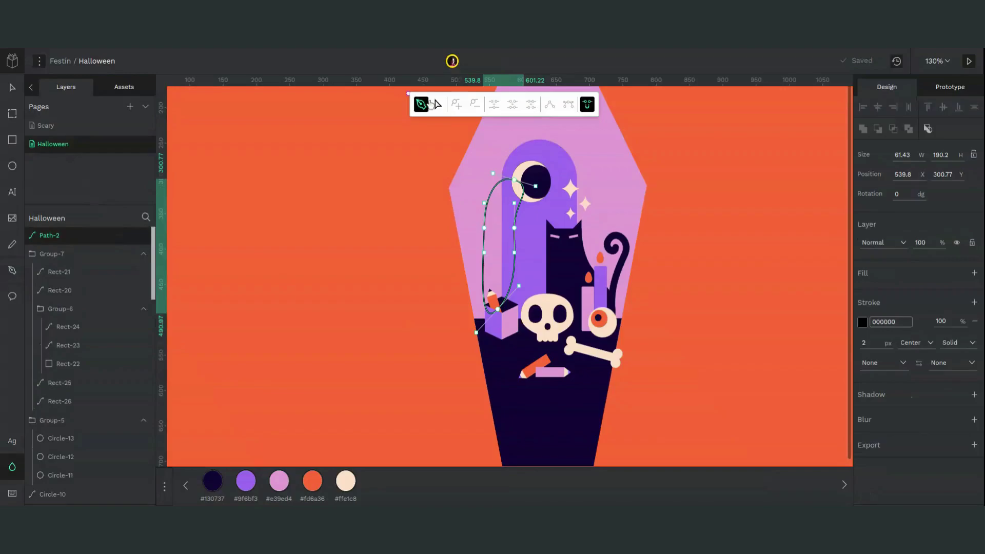
- Adjust the wisp's curve handles so its base tapers to a point in the box and its outer side bulges
left_click(438, 105)
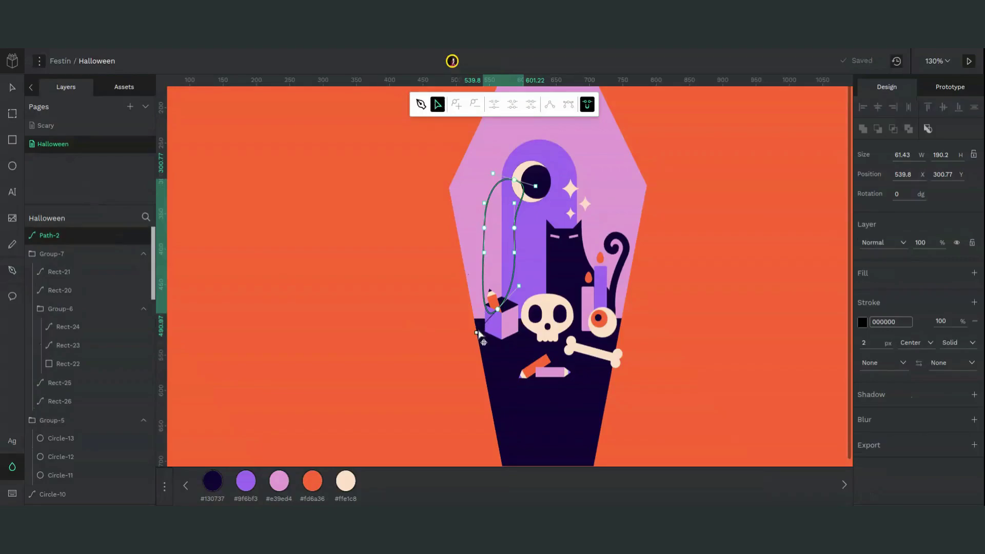
mouse_move(476, 333)
left_mouse_down()
mouse_move(491, 261)
mouse_move(506, 267)
left_mouse_up()
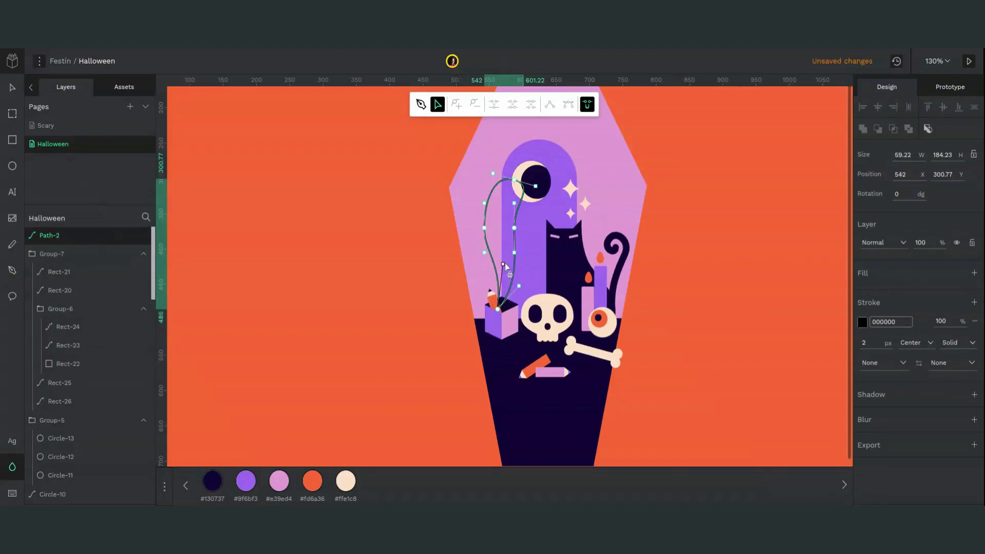
scroll(505, 267, "up", 1)
scroll(505, 266, "right", 1)
left_click_drag(471, 227, 467, 226)
left_click(500, 221)
left_click(499, 199)
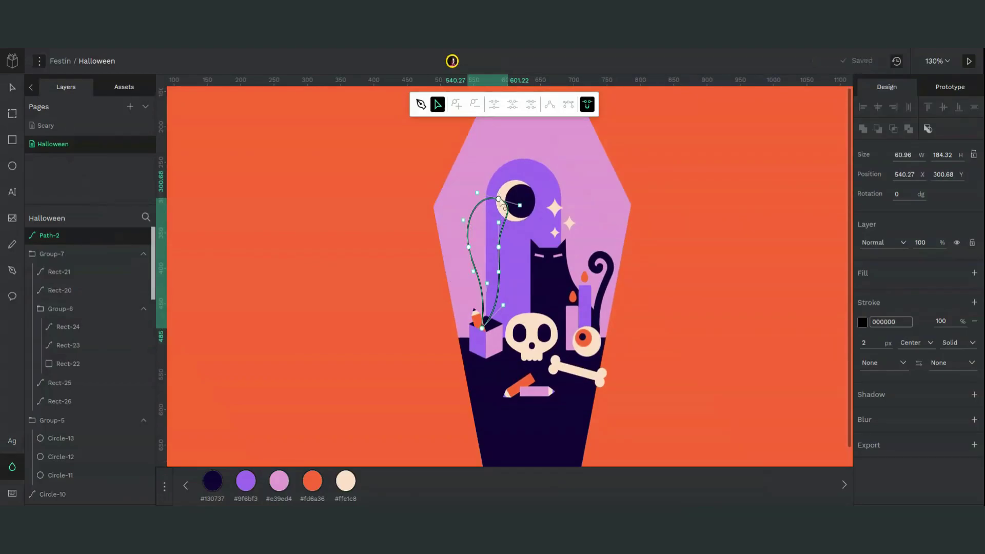
- Raise the wisp's top and outer-side nodes, stretching the outline to about 61 by 203
left_click_drag(499, 202, 498, 194)
left_click(522, 194)
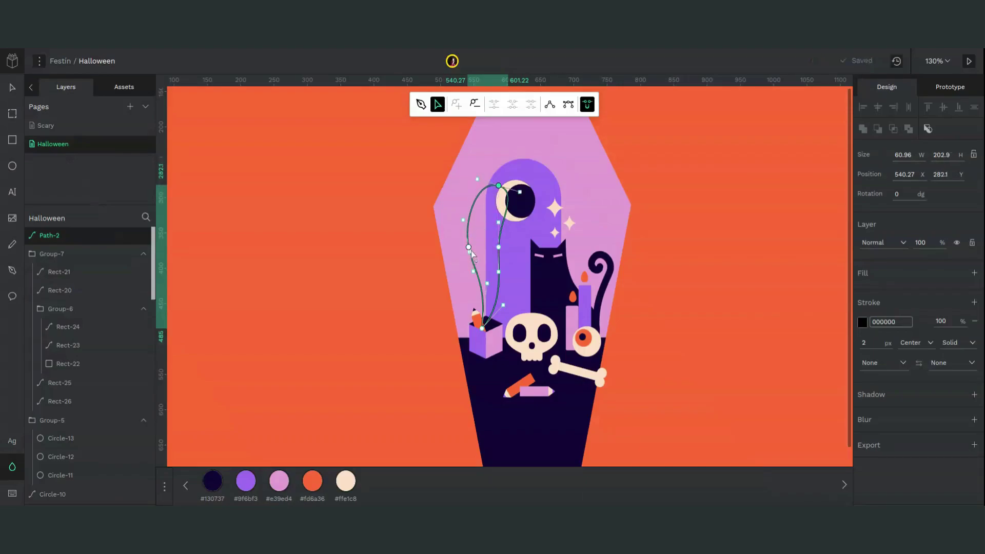
key("shift+Up")
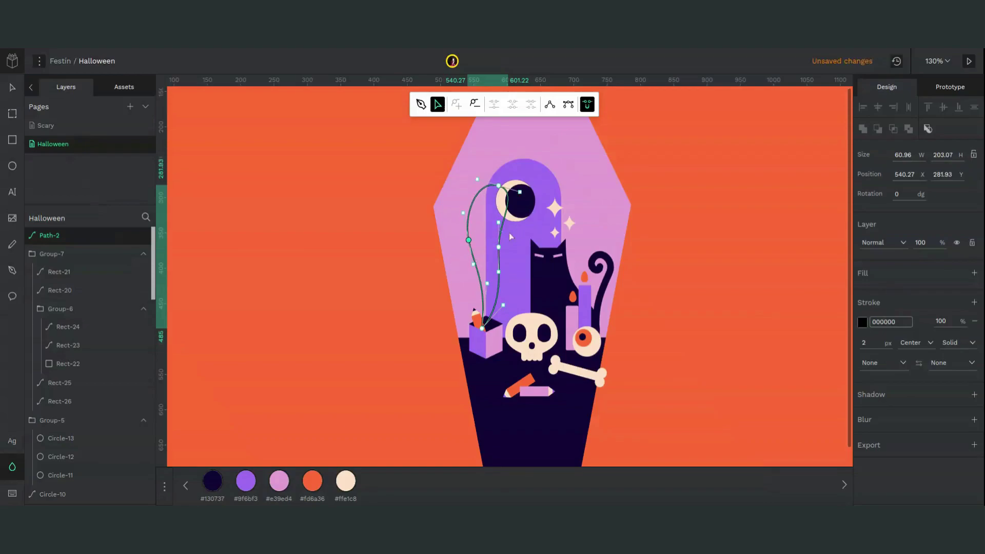
left_click_drag(499, 229, 498, 228)
key("Escape")
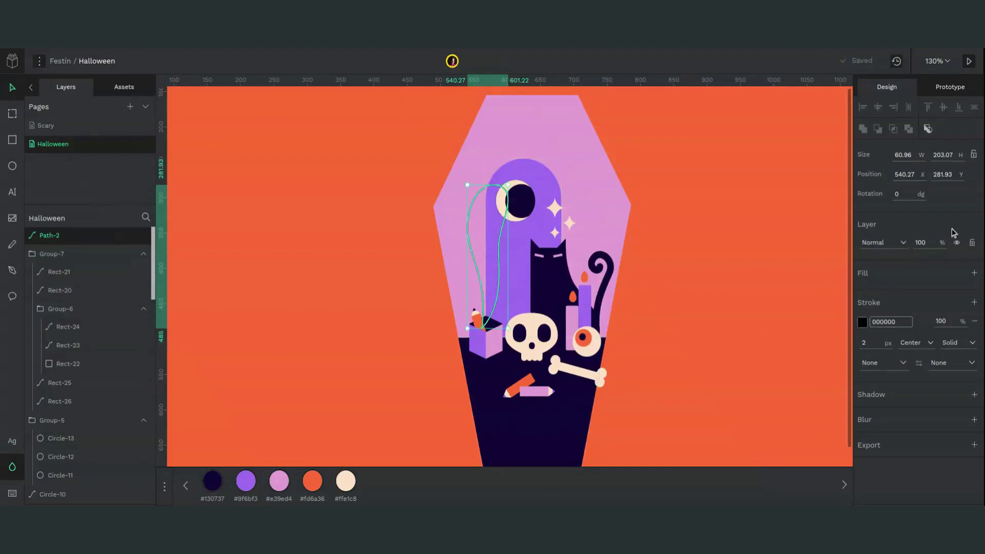
- Remove the wisp's stroke and fill it with cream #ffe1c8
left_click(974, 322)
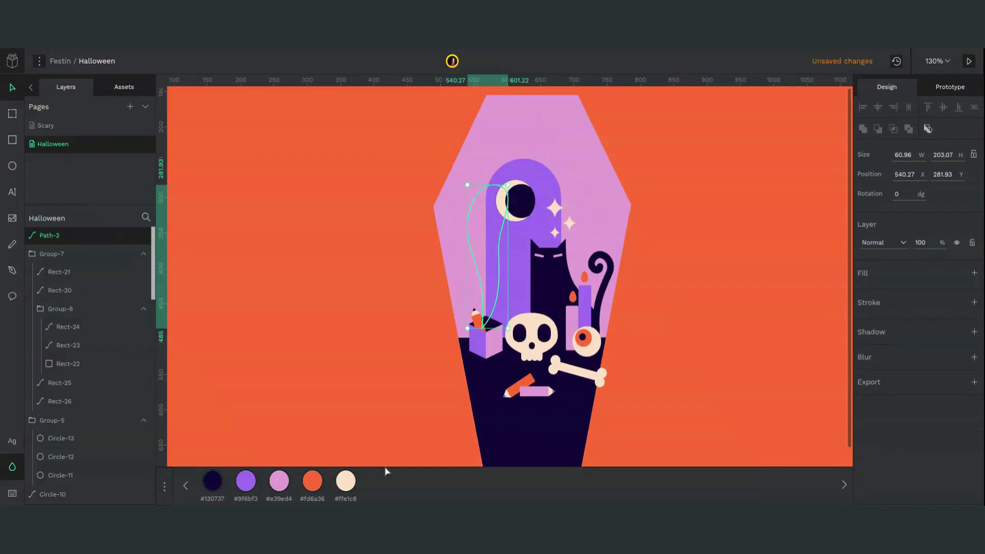
left_click(345, 481)
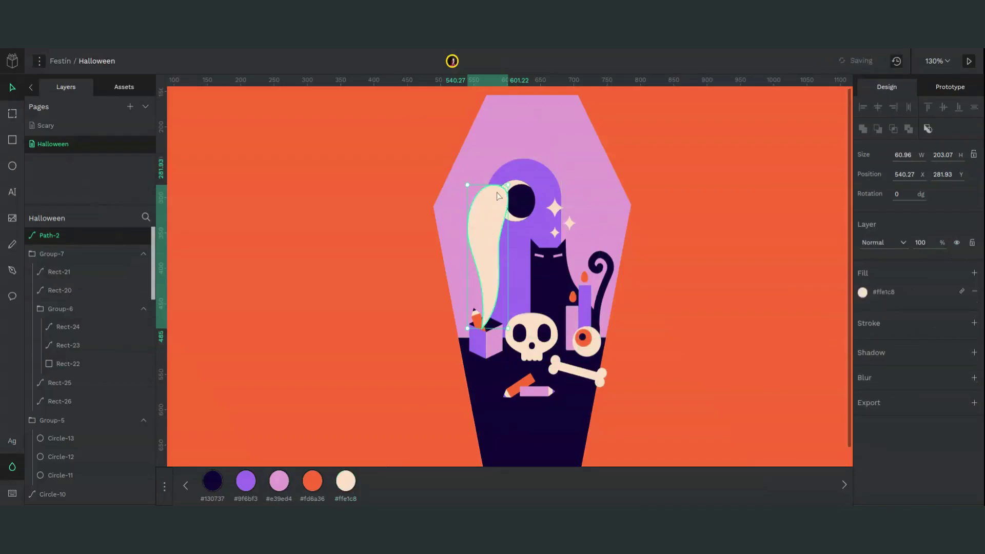
- Shorten the cream wisp to a height of 151 and move it to X 543, Y 351
left_click_drag(493, 184, 492, 219)
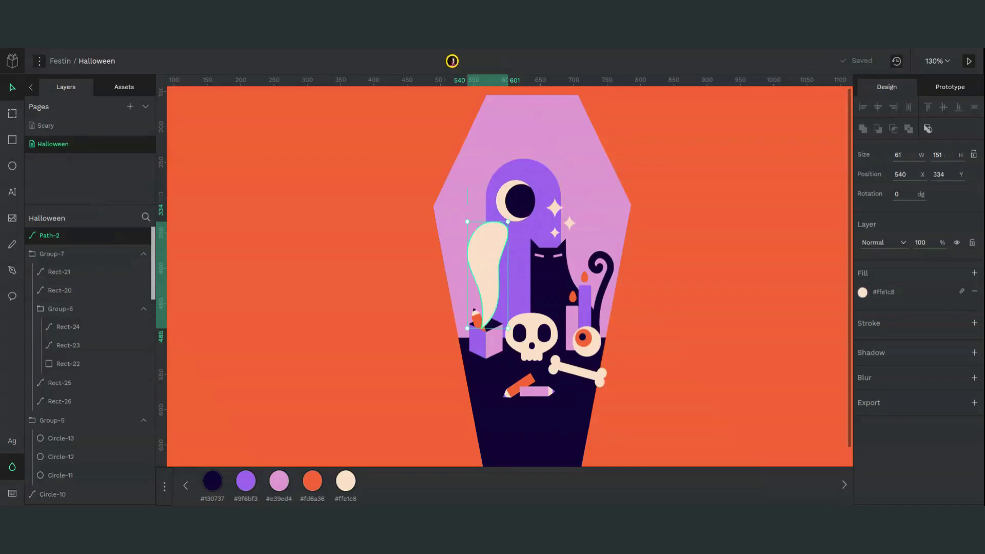
key("plus")
key("plus")
scroll(494, 221, "down", 1)
scroll(495, 221, "left", 1)
left_click_drag(495, 221, 500, 182)
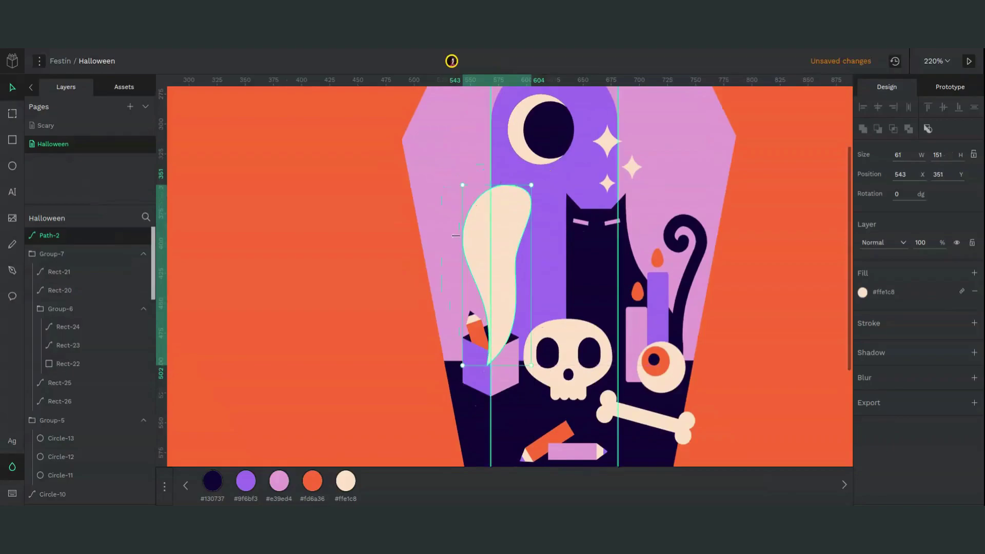
- Edit the wisp's nodes to pull in both sides and raise the top, making it about 163 tall
double_click(501, 277)
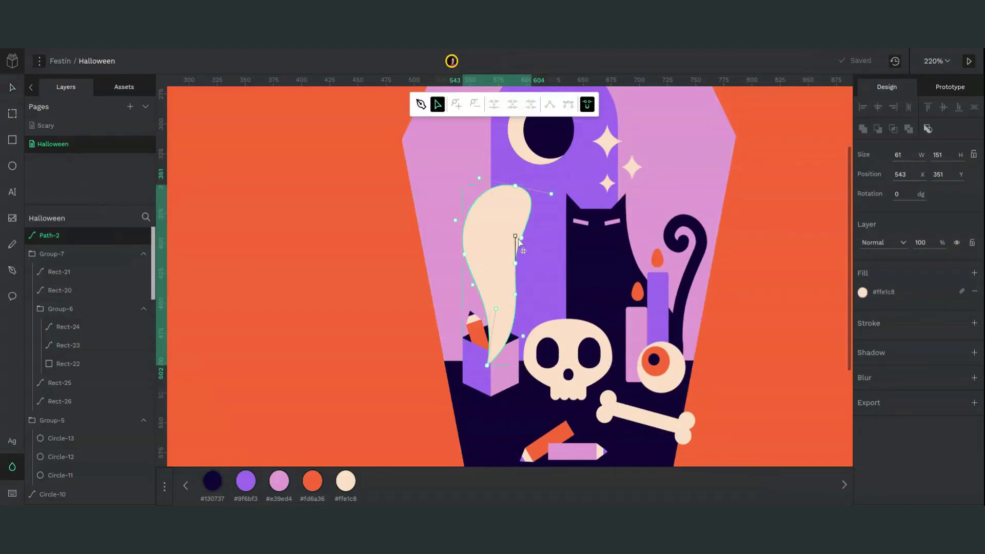
mouse_move(517, 238)
left_mouse_down()
mouse_move(523, 222)
mouse_move(526, 234)
left_mouse_up()
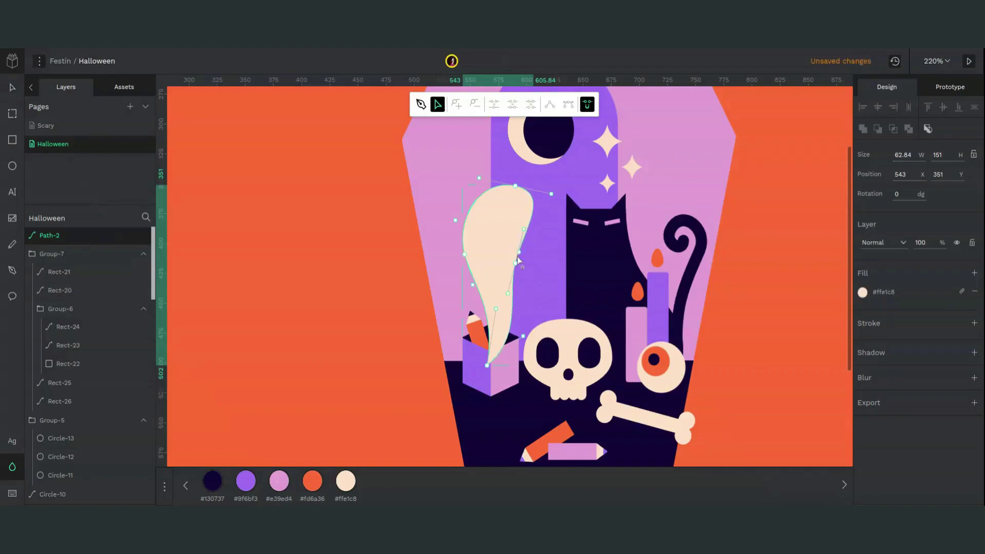
left_click_drag(515, 264, 510, 263)
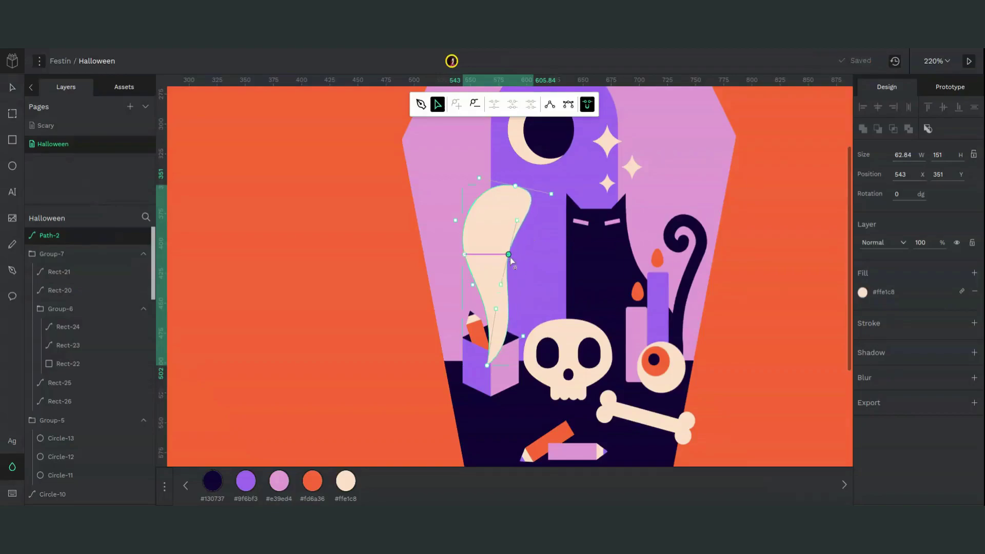
left_click_drag(516, 187, 514, 175)
left_click_drag(465, 257, 472, 204)
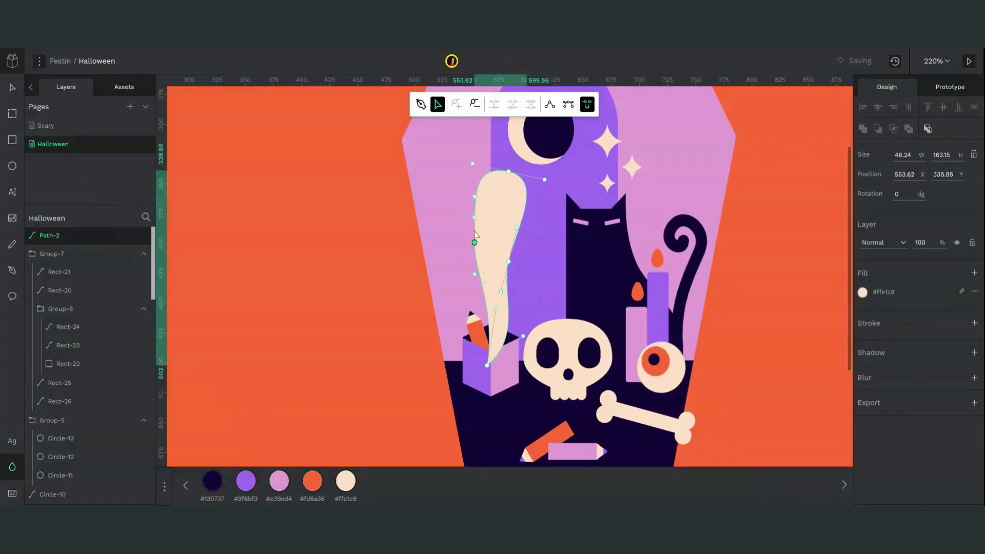
left_click_drag(478, 249, 468, 235)
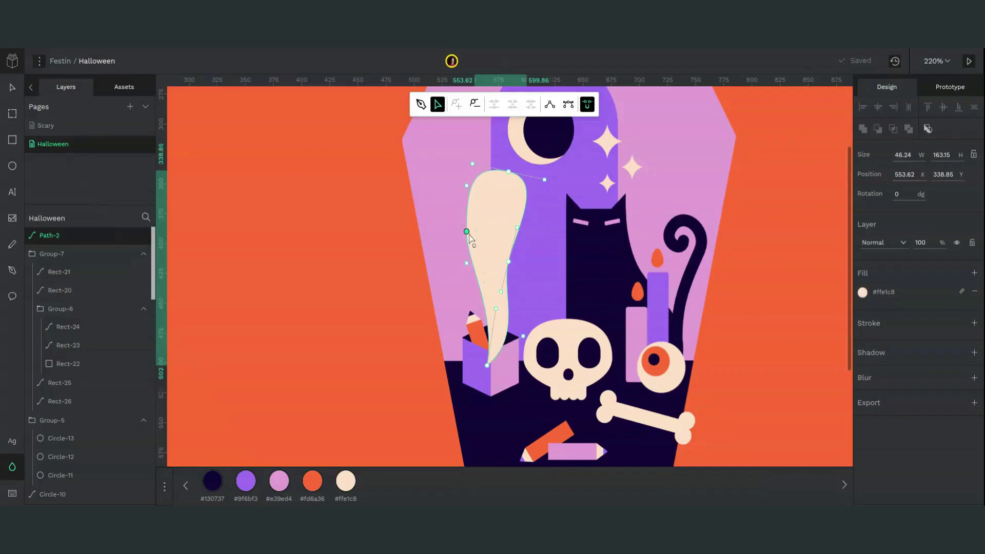
- Round the wisp's head and refine its inner curve, bringing the shape to about 49 by 166
mouse_move(472, 163)
left_mouse_down()
mouse_move(488, 158)
mouse_move(491, 168)
mouse_move(485, 164)
left_mouse_up()
left_click_drag(542, 189, 537, 184)
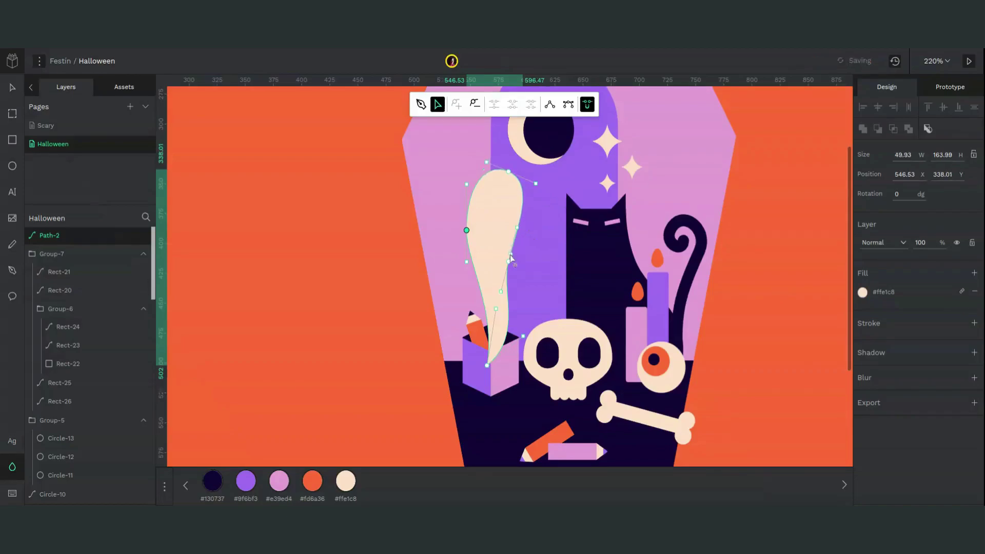
left_click_drag(508, 264, 506, 240)
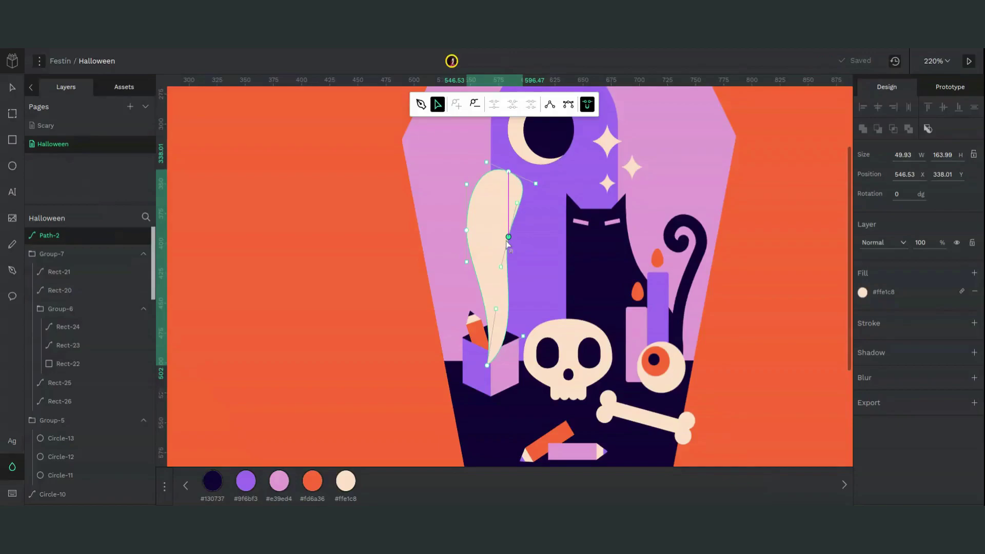
left_click_drag(517, 206, 517, 211)
left_click_drag(500, 266, 464, 289)
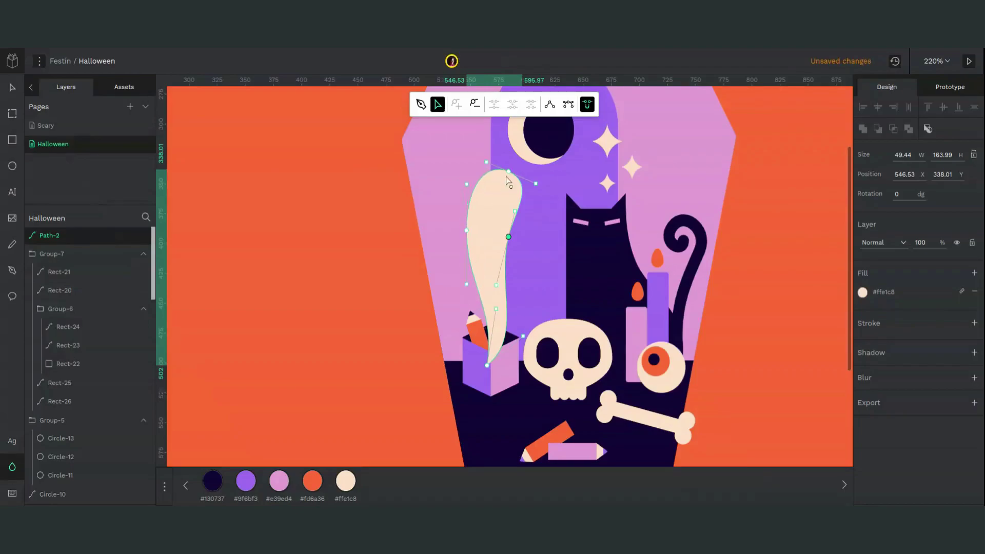
mouse_move(509, 171)
left_mouse_down()
mouse_move(509, 180)
mouse_move(511, 170)
left_mouse_up()
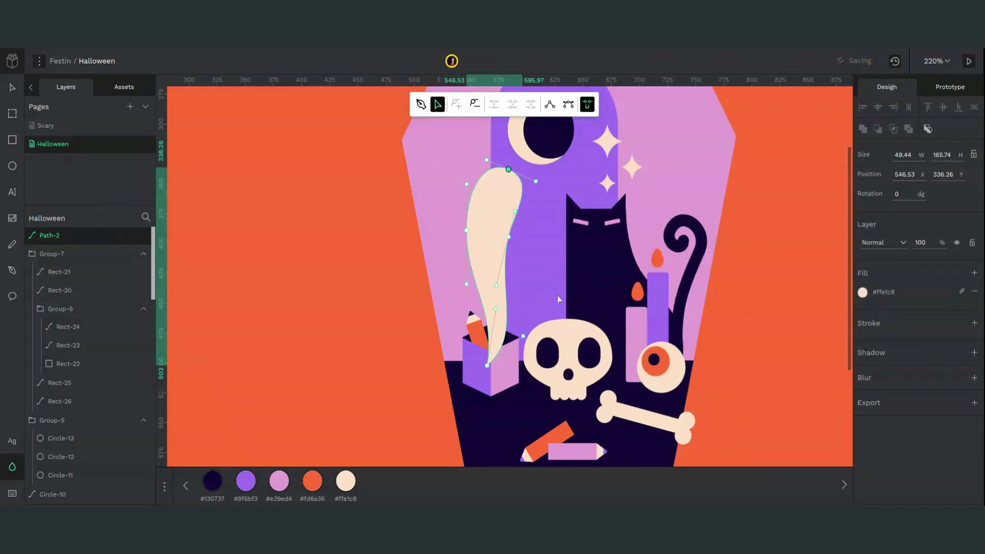
key("Escape")
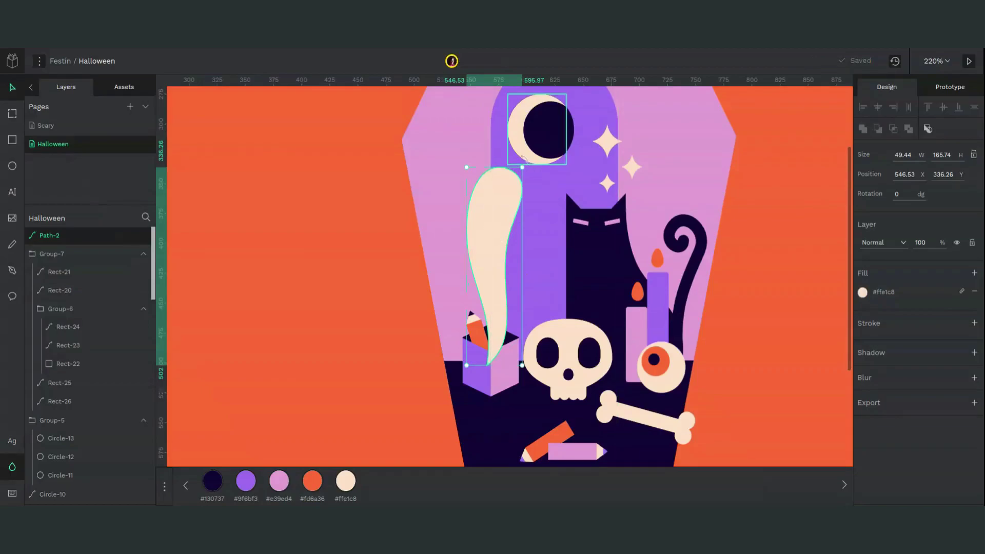
- Rotate the cream wisp to 13.99° and reposition it so its tail sits over the pencil box
left_click_drag(523, 159, 548, 174)
left_click_drag(501, 221, 511, 232)
key("Right")
key("Right")
key("Right")
key("Right")
key("Right")
key("Right")
key("Right")
key("Right")
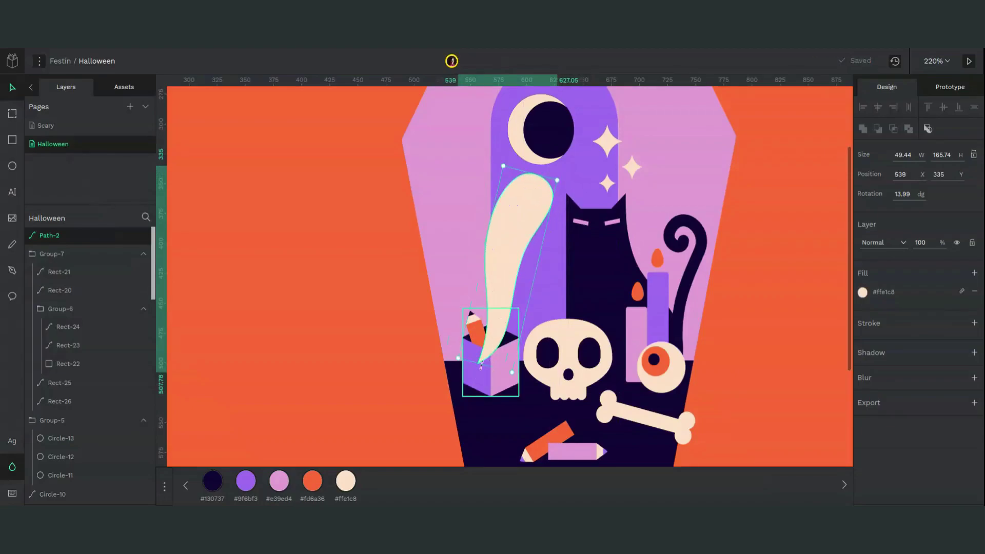
- Shorten the cream wisp to a height of 148.87, then shift its upper left side node outward and slightly up
left_click_drag(485, 364, 487, 345)
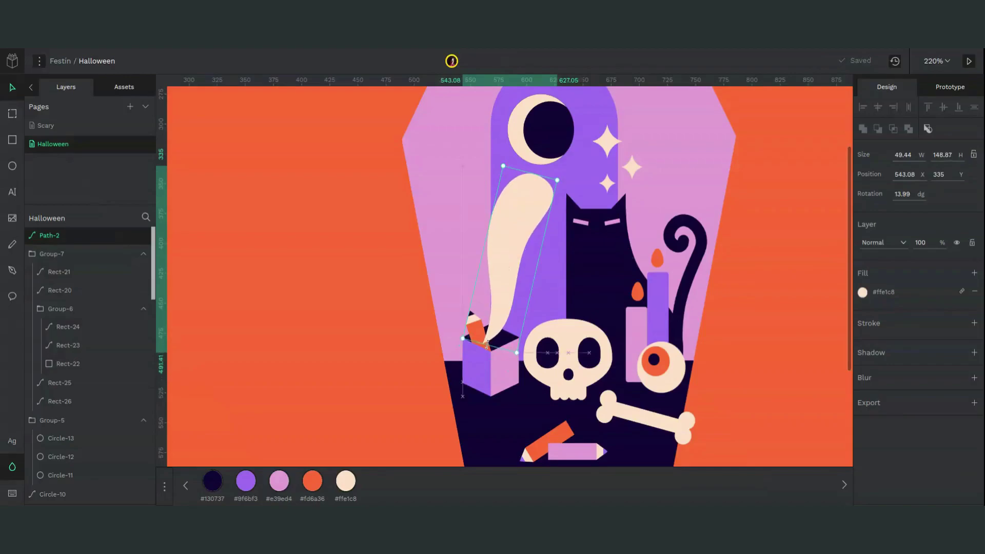
double_click(496, 224)
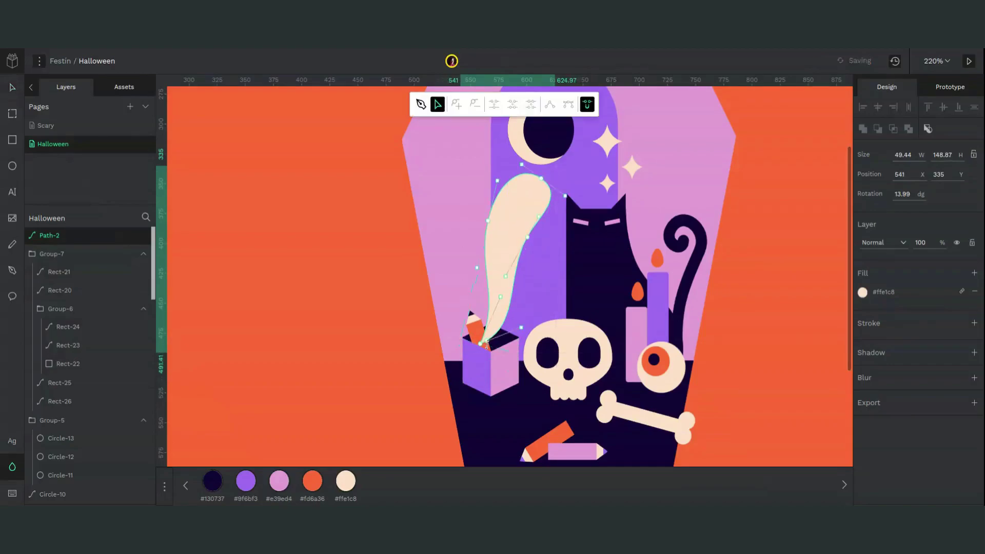
left_click(489, 221)
key("Up")
key("Up")
key("Up")
key("Up")
key("Up")
key("Left")
key("Left")
key("Left")
key("Left")
key("Up")
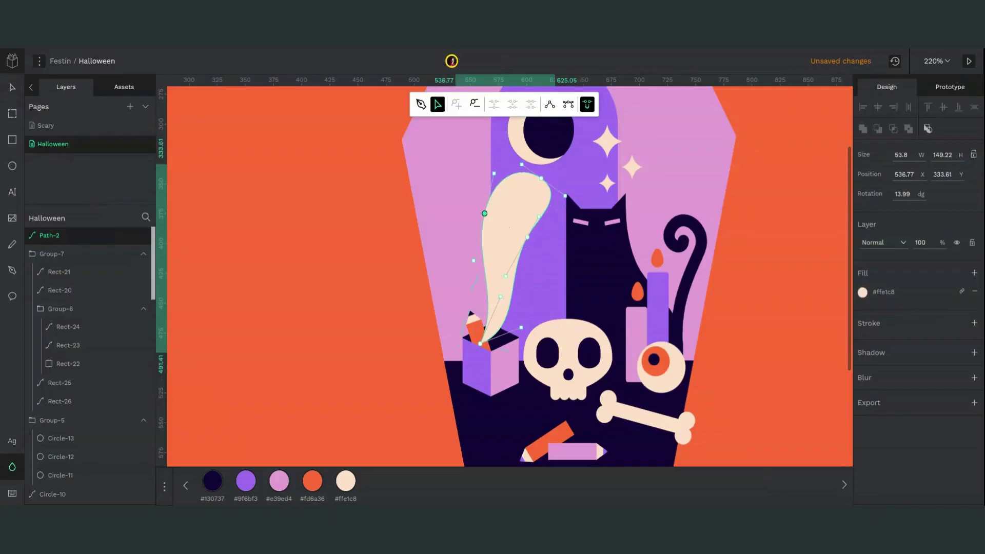
- Pull in the wisp's inner curve and head and adjust its tail handle, bringing the shape to about 48 by 151
left_click(532, 239)
key("shift+Down")
key("shift+Left")
key("Up")
key("Up")
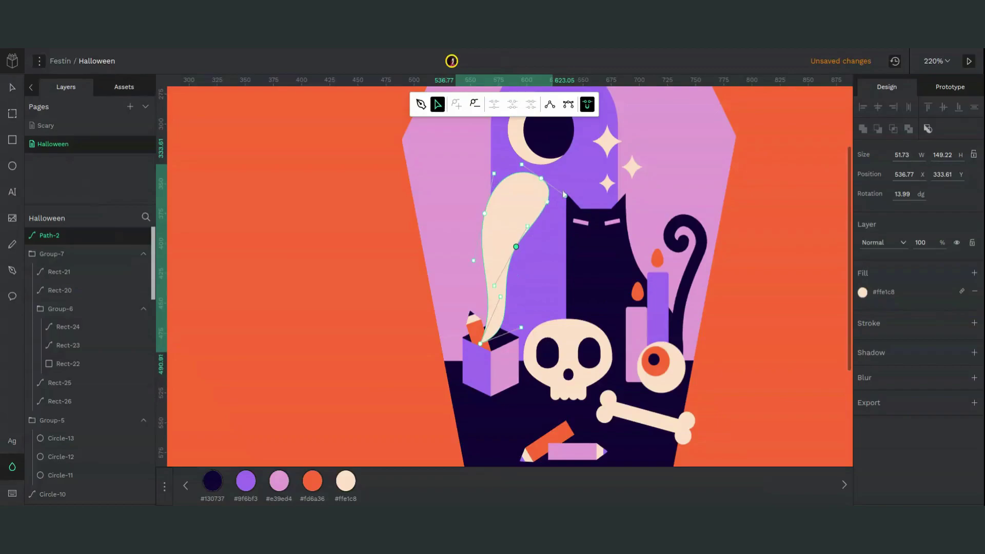
left_click_drag(567, 197, 557, 201)
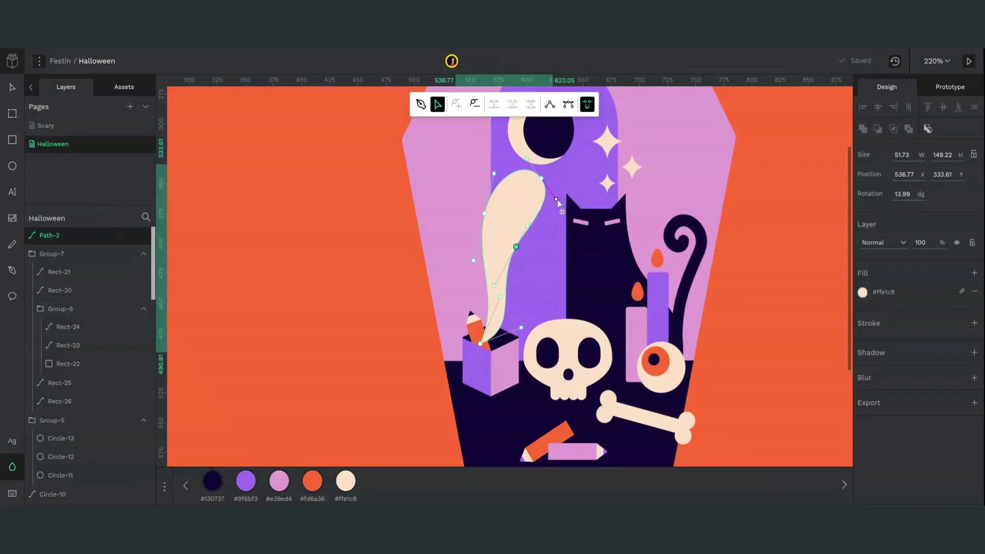
left_click_drag(523, 331, 523, 301)
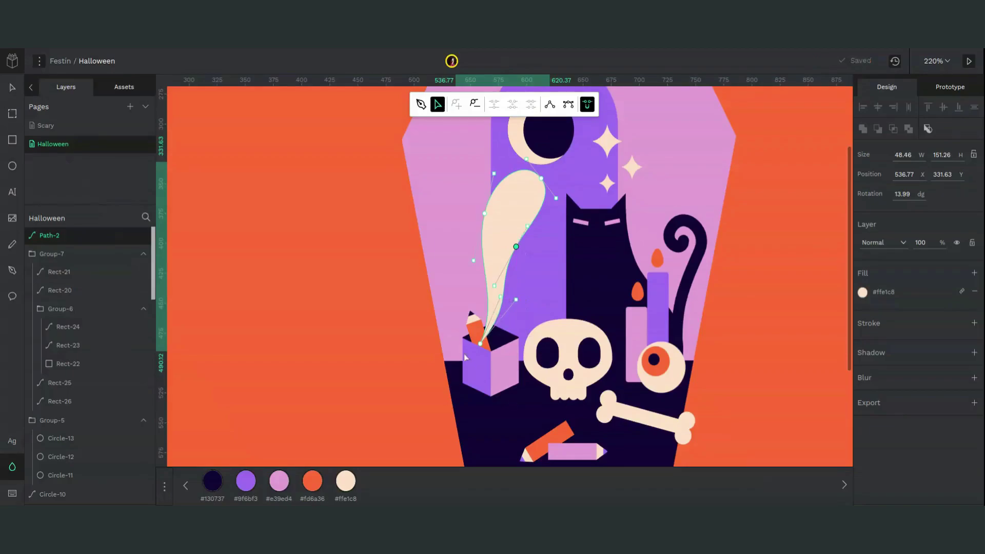
key("Escape")
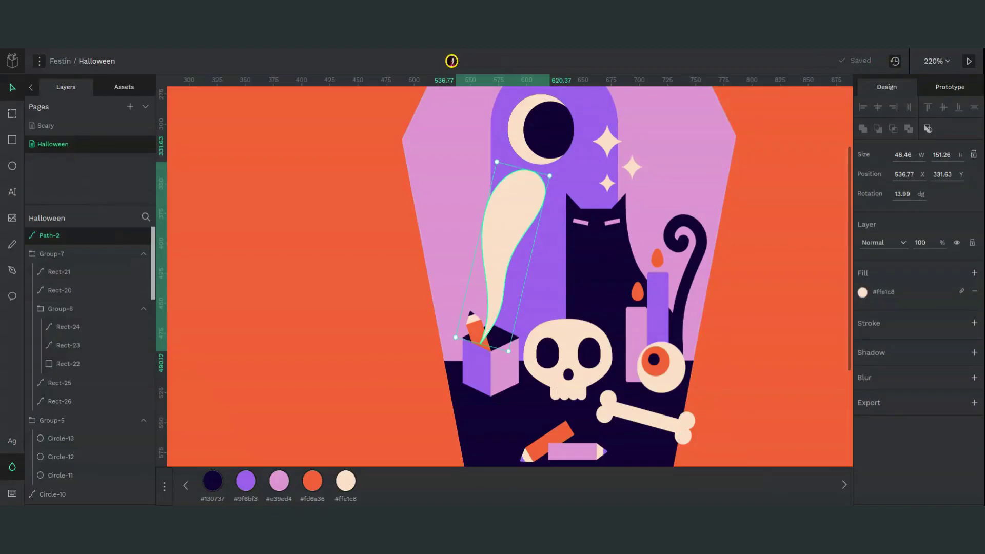
- Extend the wisp's tail point down across the pencil box and adjust its inner side, making it about 184 tall
double_click(501, 225)
left_click_drag(500, 297, 485, 306)
left_click_drag(481, 350, 476, 367)
mouse_move(512, 318)
left_mouse_down()
mouse_move(517, 298)
mouse_move(496, 308)
left_mouse_up()
left_click_drag(516, 246, 521, 234)
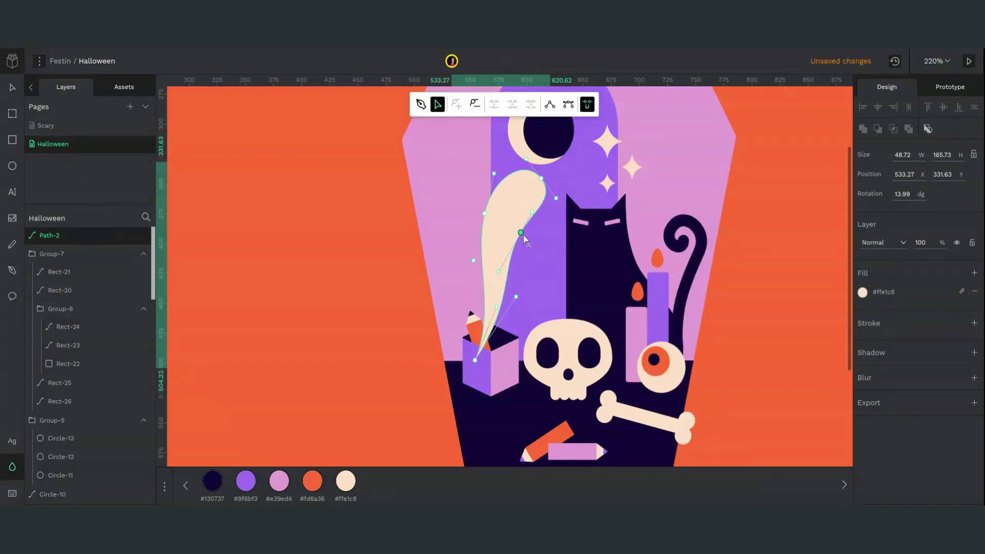
left_click_drag(478, 361, 467, 382)
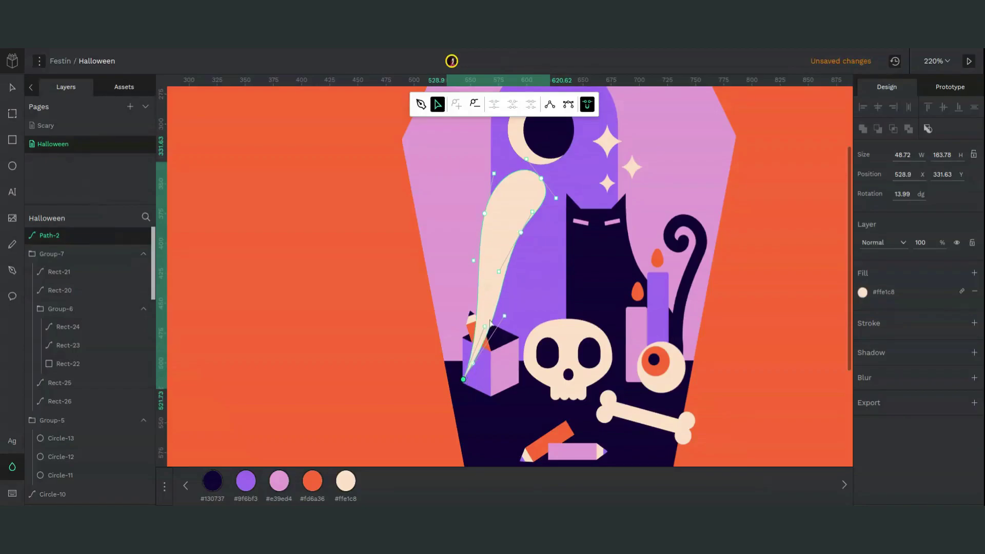
- Slim the wisp's head and sides and raise its tail point, bringing the shape to about 46 by 168
left_click_drag(484, 213, 517, 239)
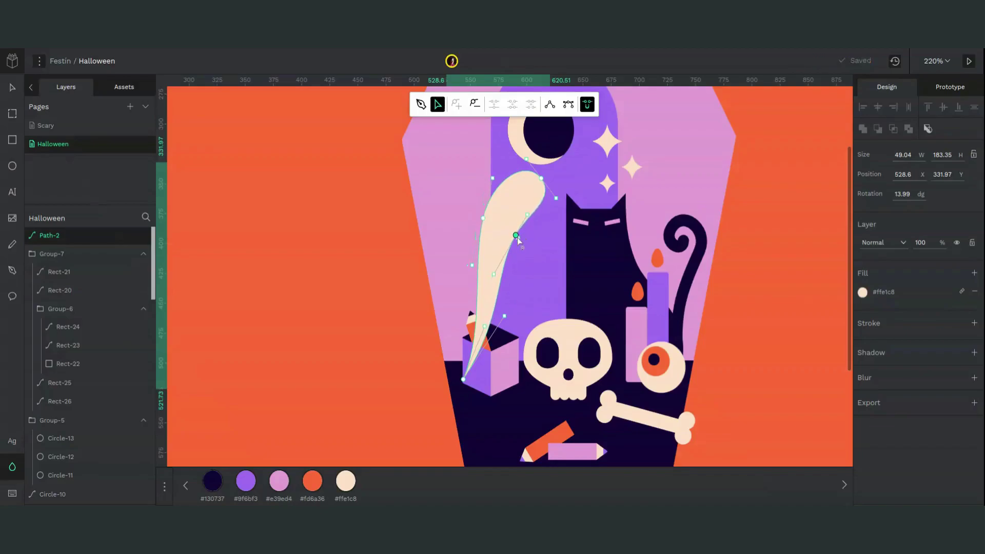
left_click_drag(555, 204, 550, 200)
mouse_move(507, 324)
left_mouse_down()
mouse_move(529, 331)
mouse_move(495, 331)
left_mouse_up()
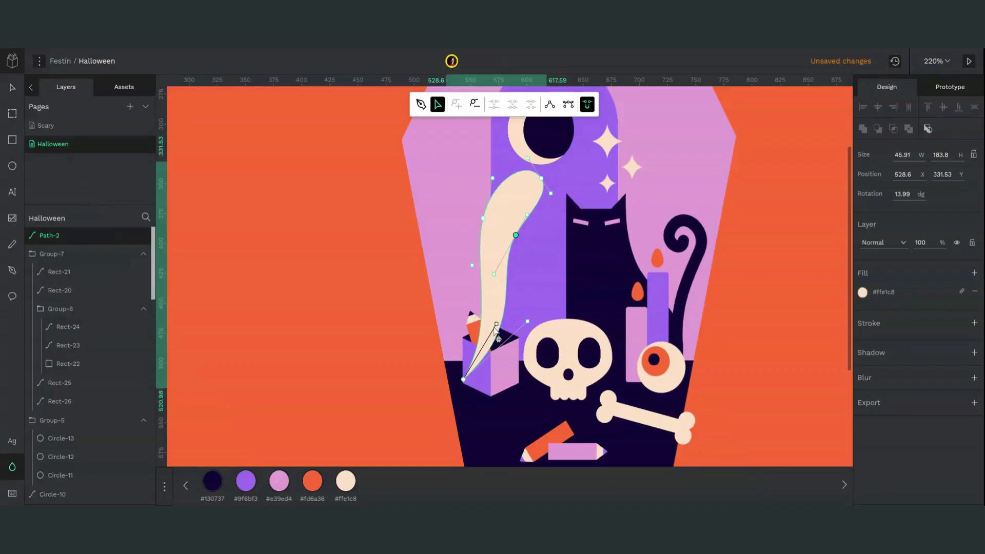
left_click_drag(465, 379, 471, 360)
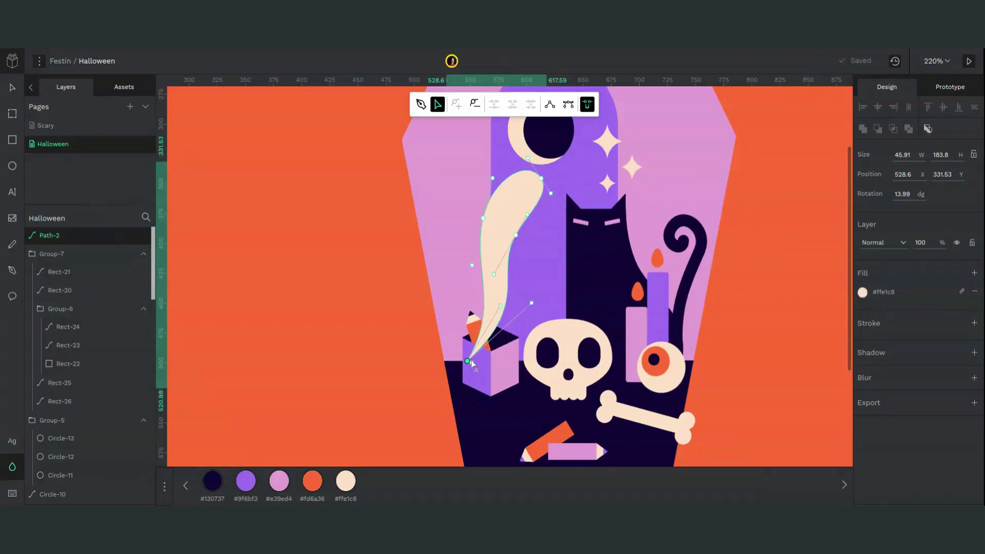
key("Escape")
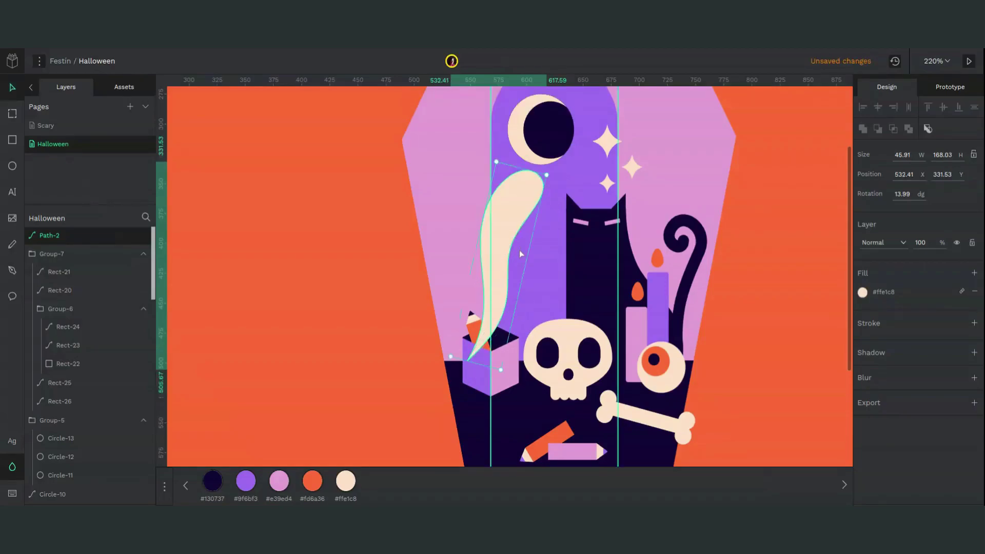
- Move the cream wisp to X 537, Y 342
key("shift+Right")
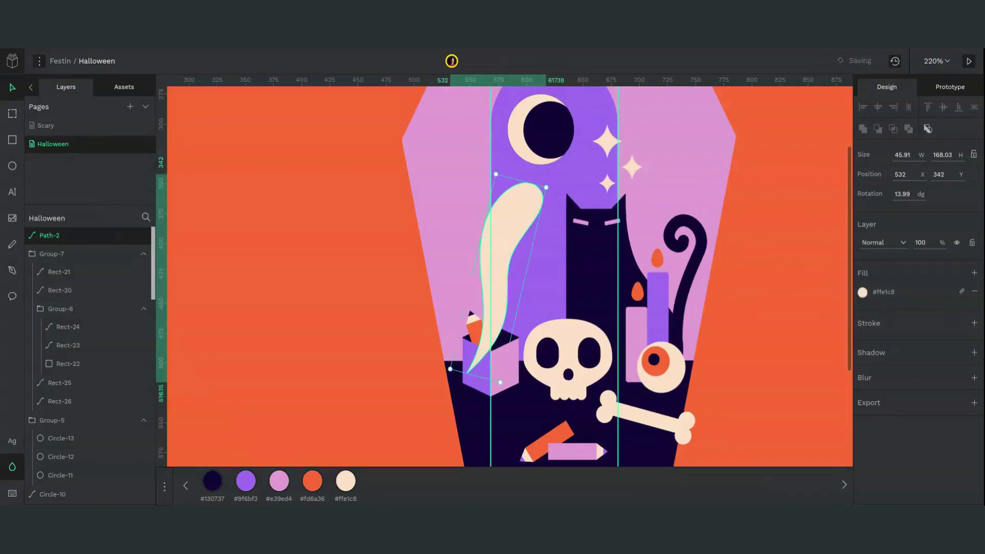
key("Left")
key("Left")
key("Left")
key("Left")
key("Left")
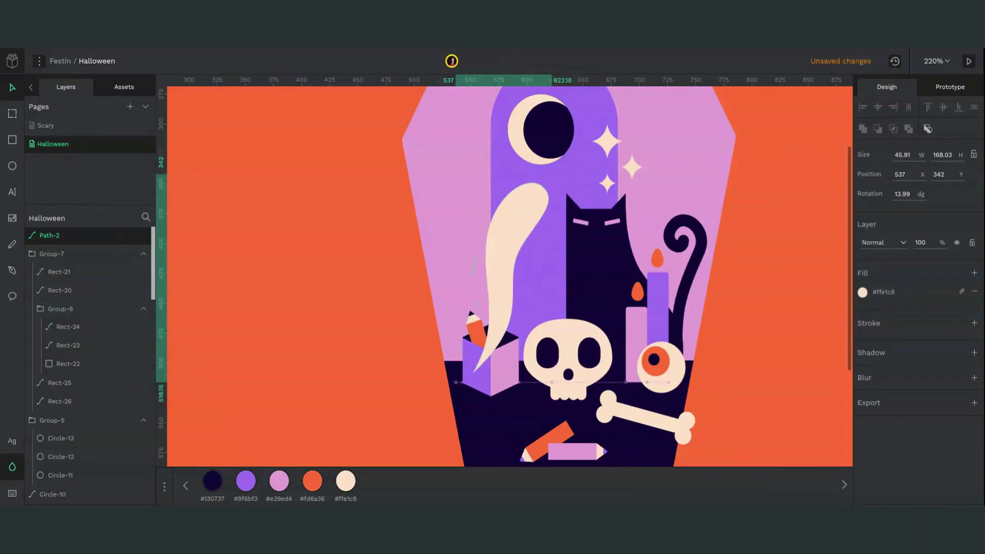
- Cut the wisp, paste it into the pencil box group, and order it just above Rect-25
key("Delete")
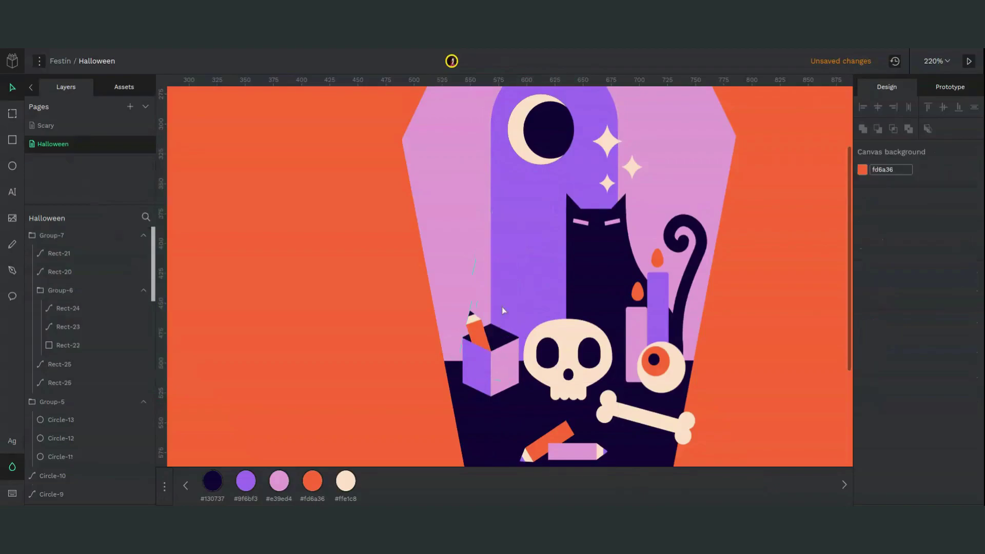
left_click(500, 338)
key("ctrl+z")
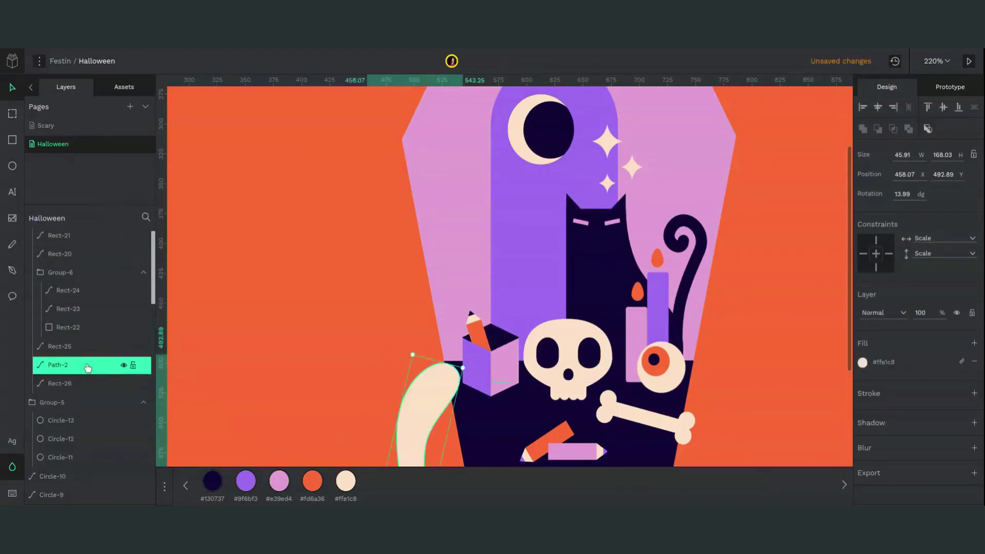
left_click_drag(85, 366, 77, 348)
left_click(77, 347)
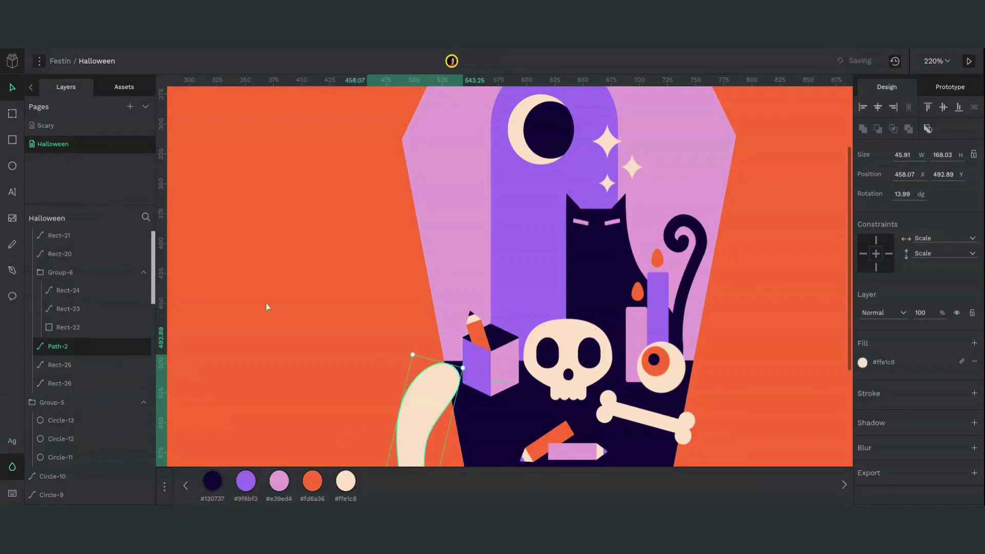
- Bring the wisp back over the pencil box and resize it to 62.66 by 149.51
left_click_drag(415, 393, 499, 230)
left_click_drag(526, 278, 542, 291)
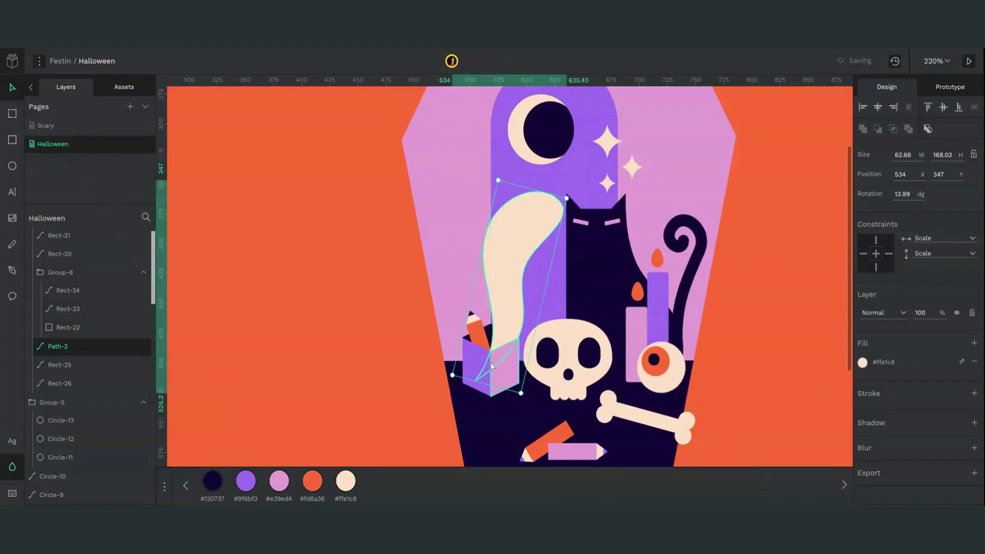
left_click_drag(482, 381, 487, 362)
left_click_drag(506, 329, 498, 315)
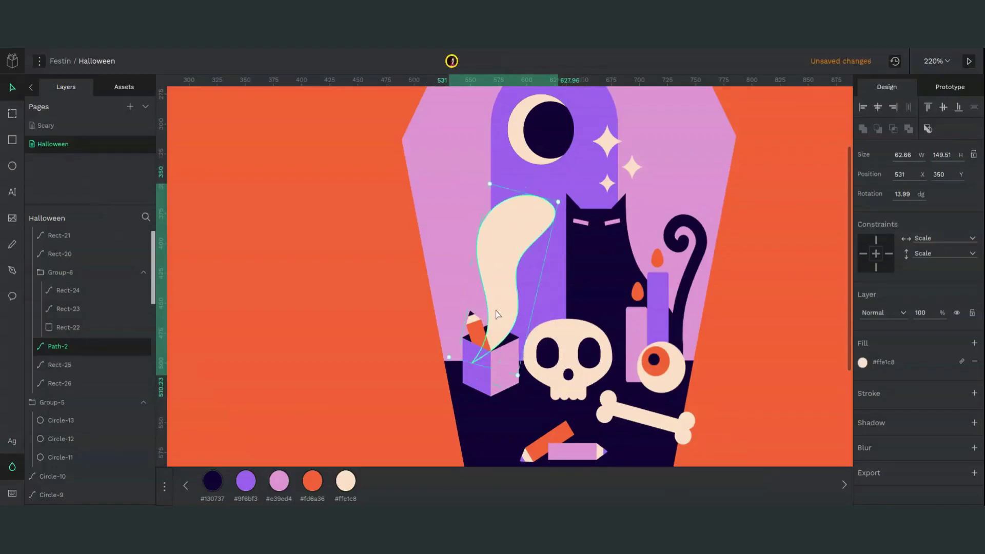
- Edit the wisp's head nodes into a rounder, narrower ghost head, bringing the shape to about 53 by 159
double_click(490, 248)
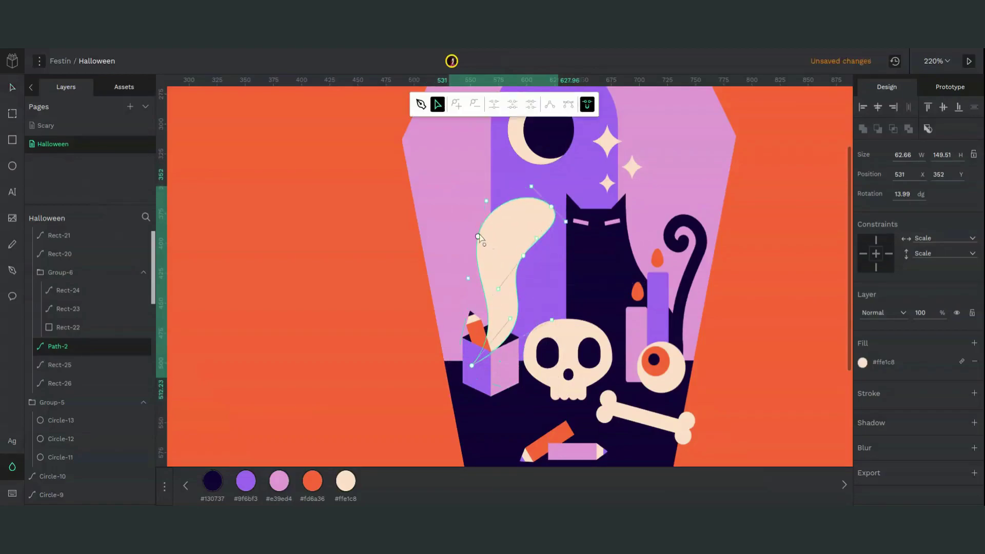
left_click(477, 236)
left_click_drag(485, 201, 484, 195)
left_click(551, 207)
left_click_drag(551, 206, 540, 194)
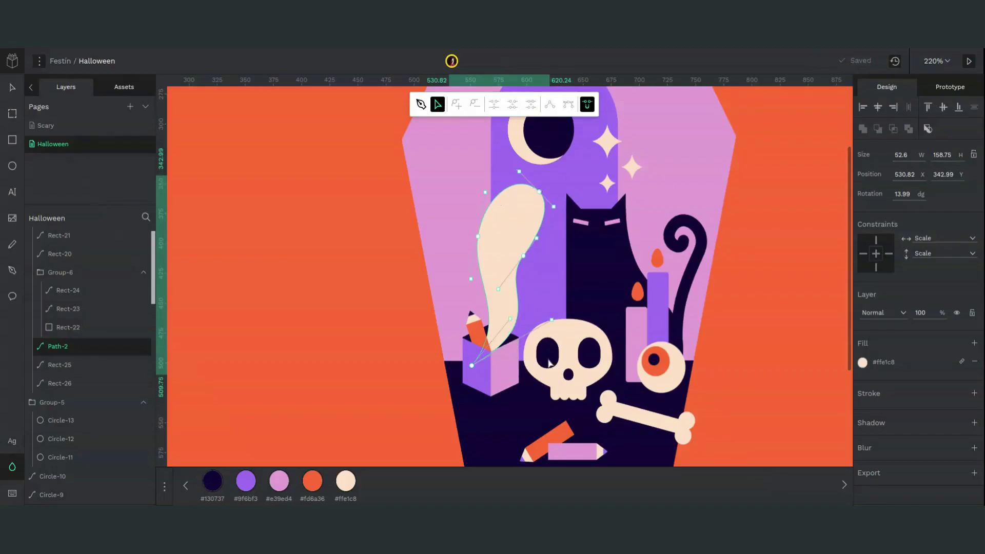
- Copy the skull's eye sockets onto the ghost's head, sized 23 by 9, rotated 30.84° and placed at X 581, Y 358
double_click(548, 359)
double_click(548, 359)
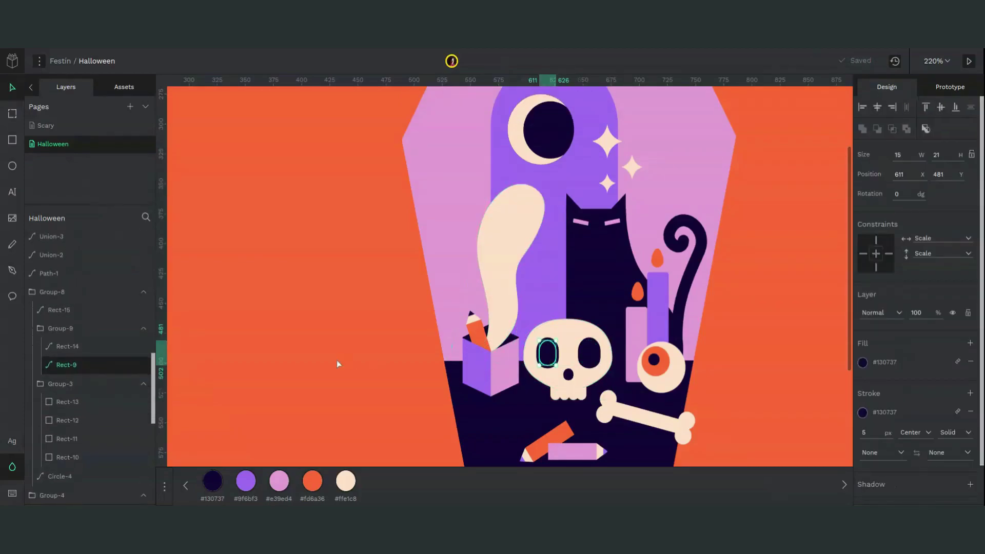
key("Escape")
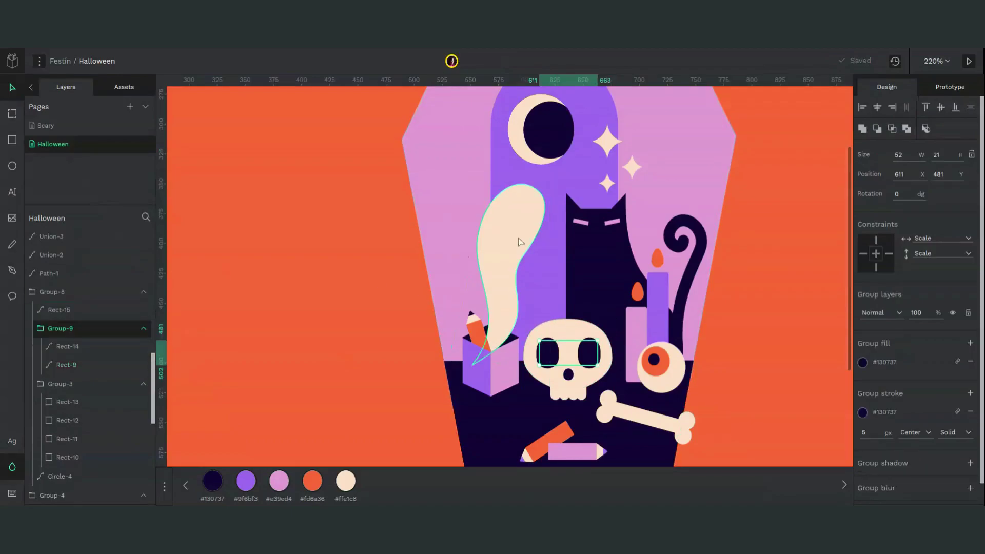
left_click(521, 242)
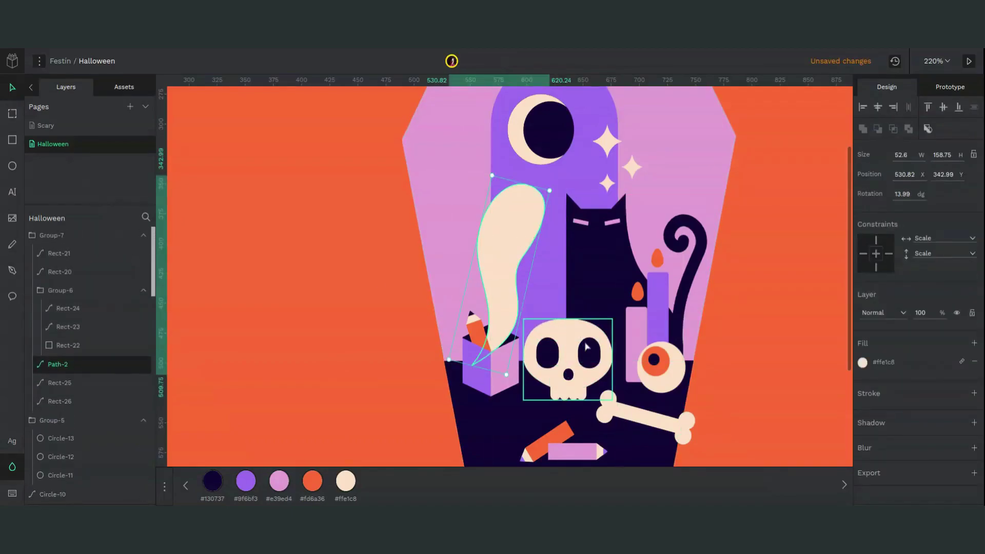
key("ctrl+v")
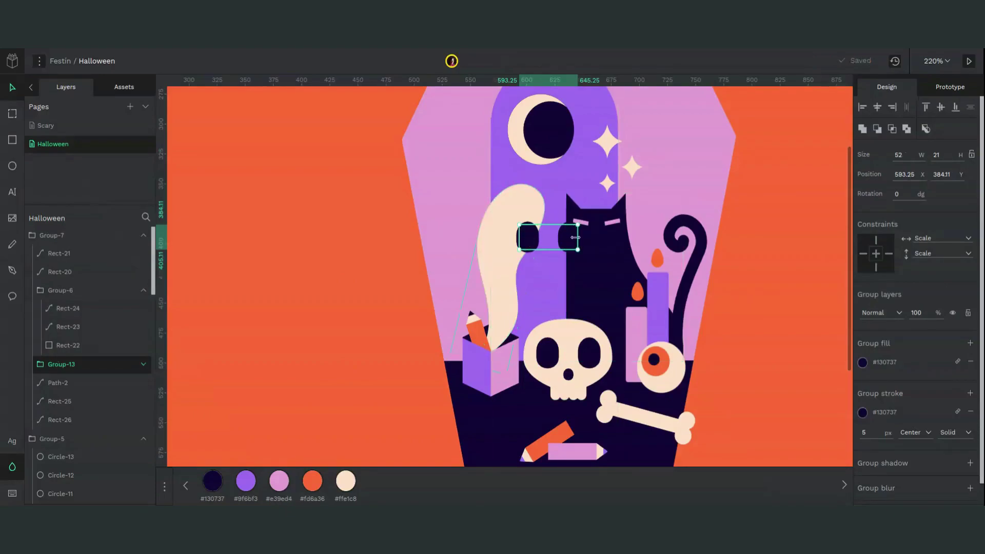
left_click_drag(576, 238, 516, 203)
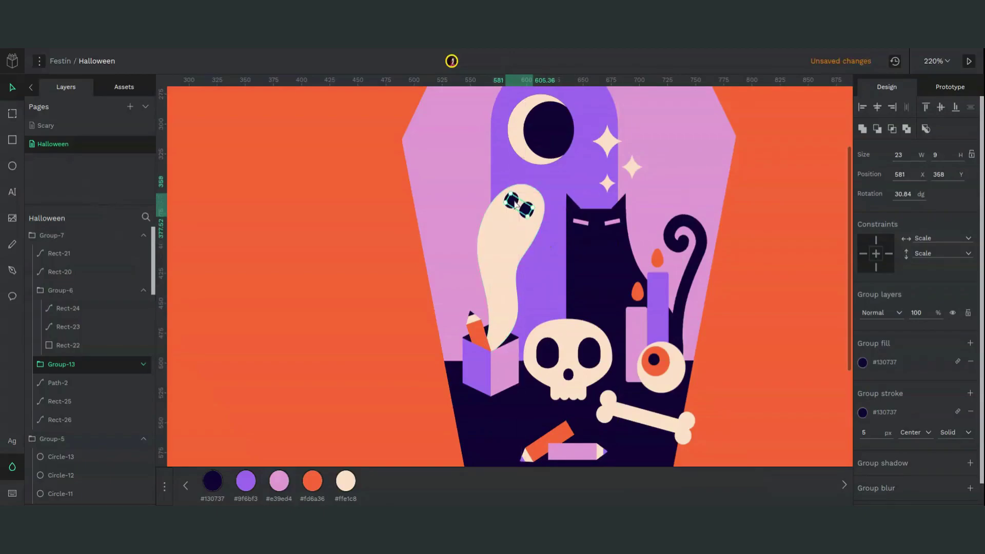
- Move the ghost's right eye away from the other eye to X 600, Y 370
double_click(525, 210)
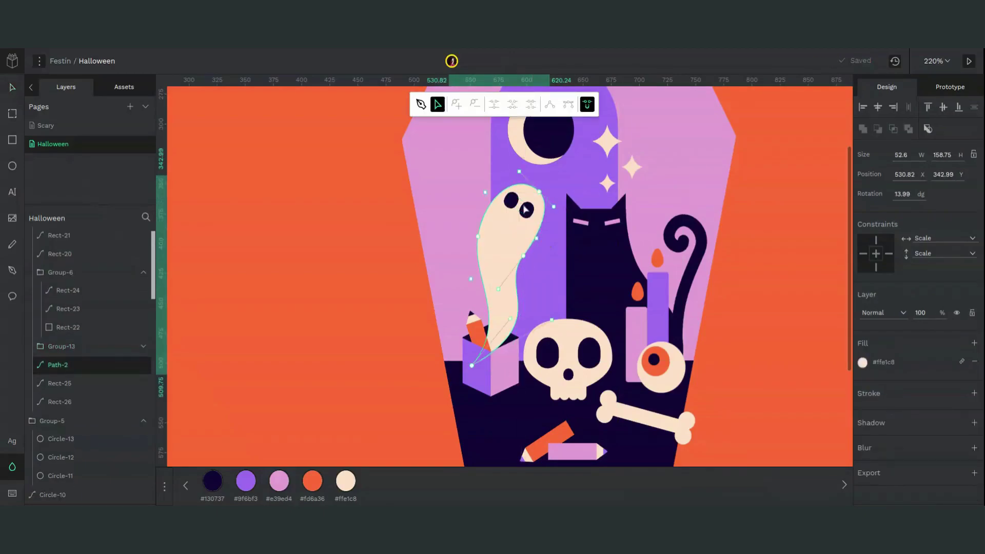
double_click(525, 209)
key("Right")
key("Down")
key("Right")
key("Down")
key("Right")
key("Right")
left_click_drag(533, 215, 533, 217)
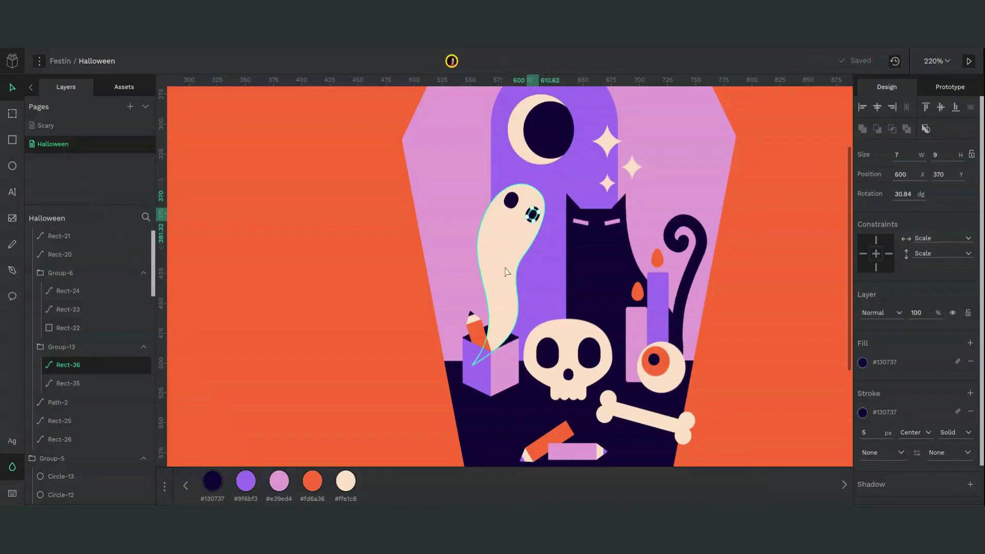
- Duplicate the ghost's eye as a 7 by 19.49 mouth at X 585, Y 364, and set the eyes' and mouth's stroke to 2 px
key("ctrl+v")
left_click_drag(513, 269, 516, 210)
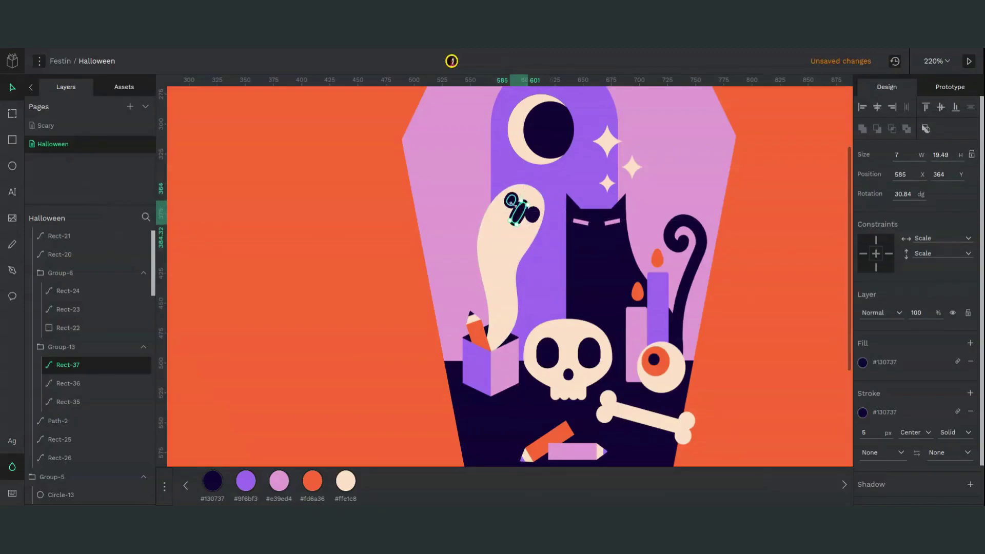
left_click(513, 201, "shift")
left_click(533, 218, "shift")
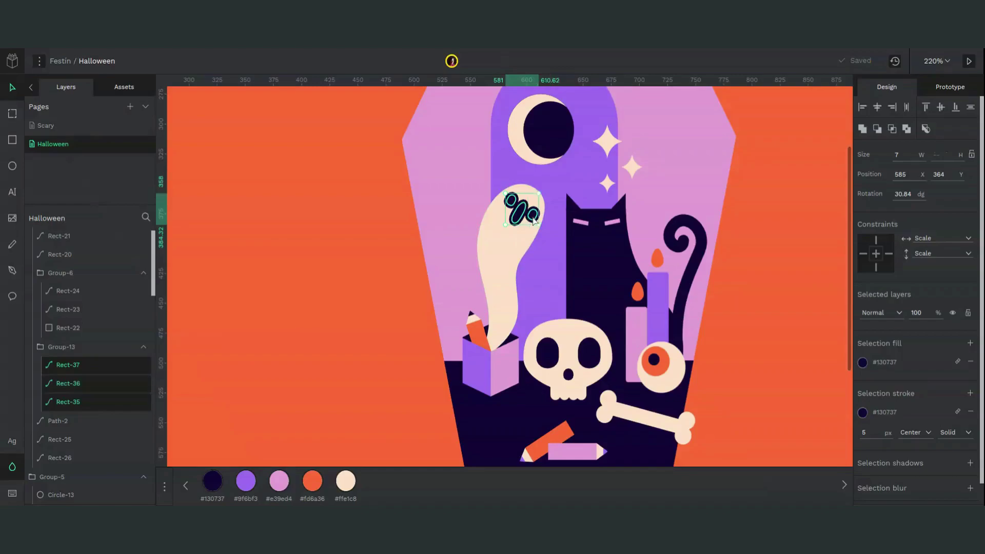
left_click(872, 432)
type("2")
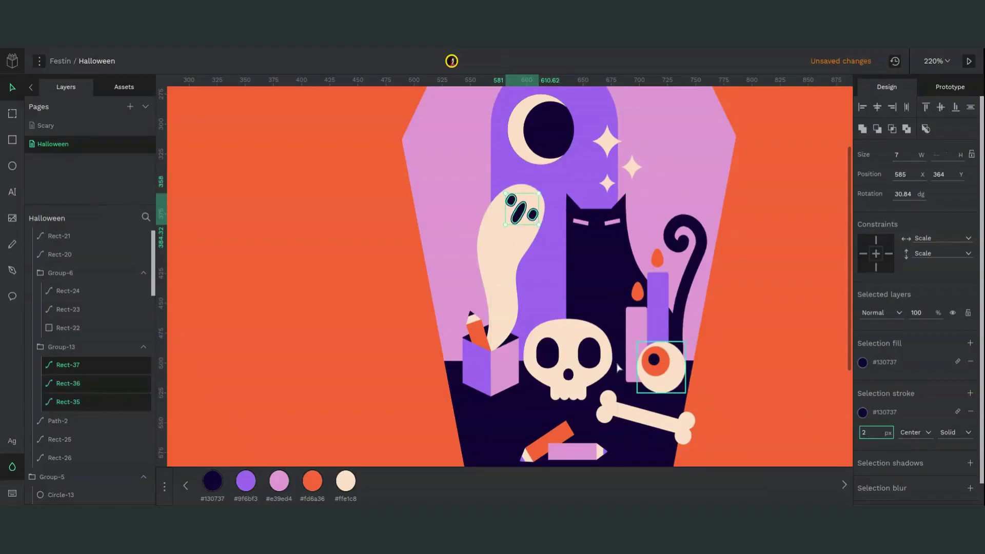
key("Escape")
- Edit the ghost's path nodes to slim its left side and reshape its tail near the pencil box, bringing the shape to about 49 by 159
double_click(495, 289)
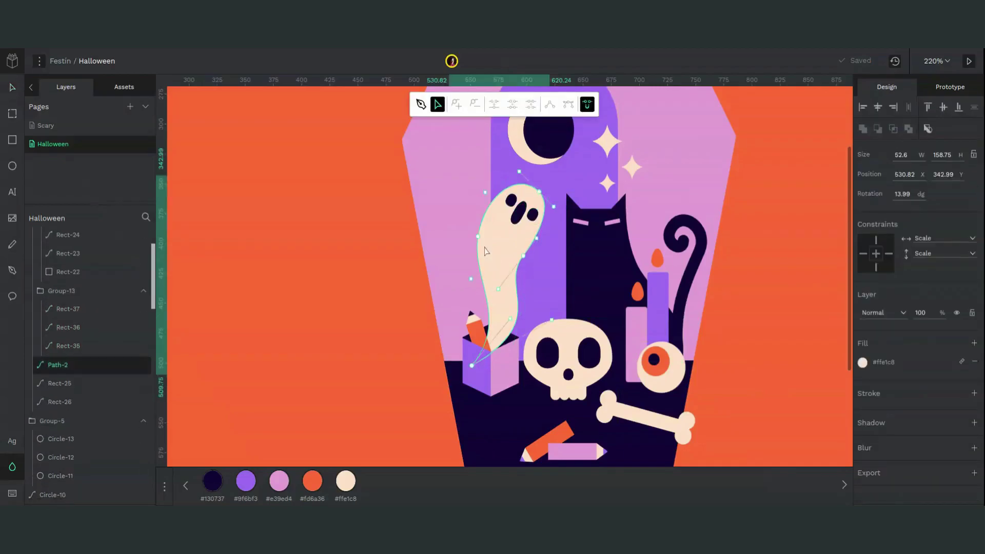
left_click_drag(477, 238, 479, 239)
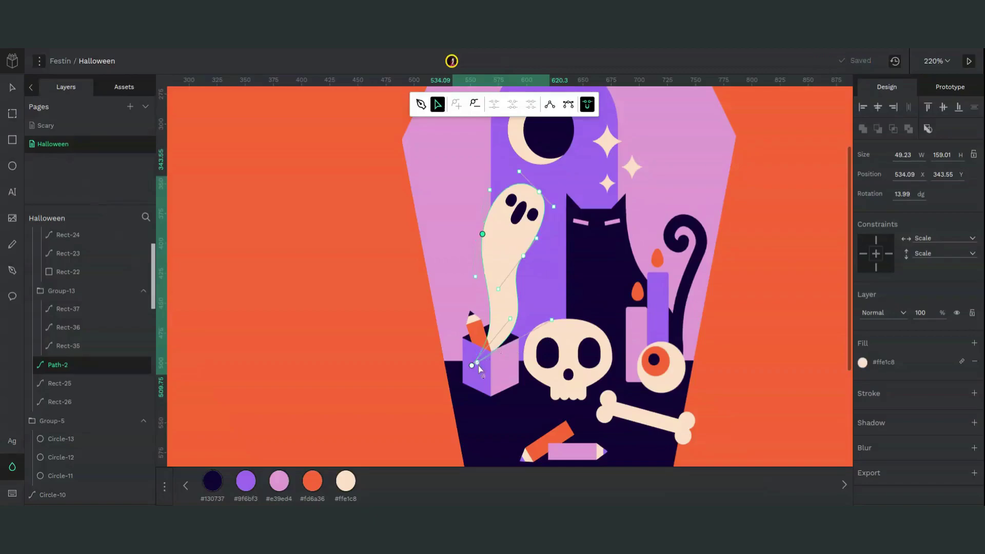
left_click_drag(471, 366, 490, 343)
key("Left")
key("Left")
key("Left")
key("Left")
key("Left")
key("Left")
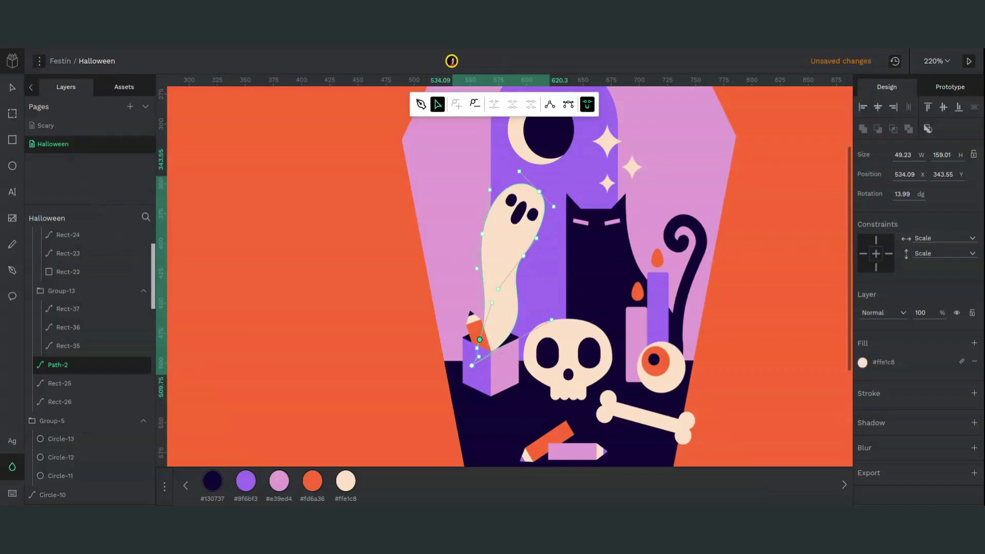
left_click_drag(488, 303, 508, 320)
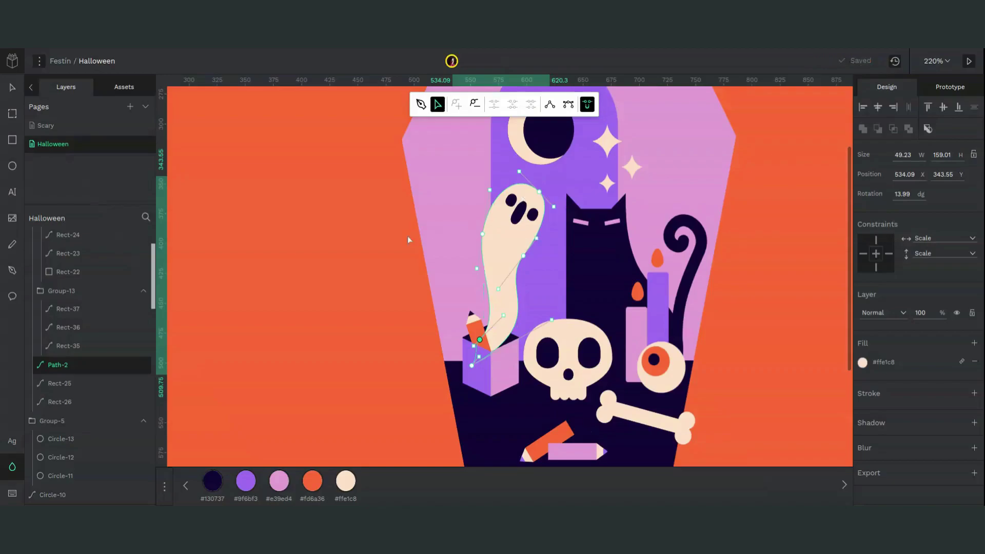
key("Escape")
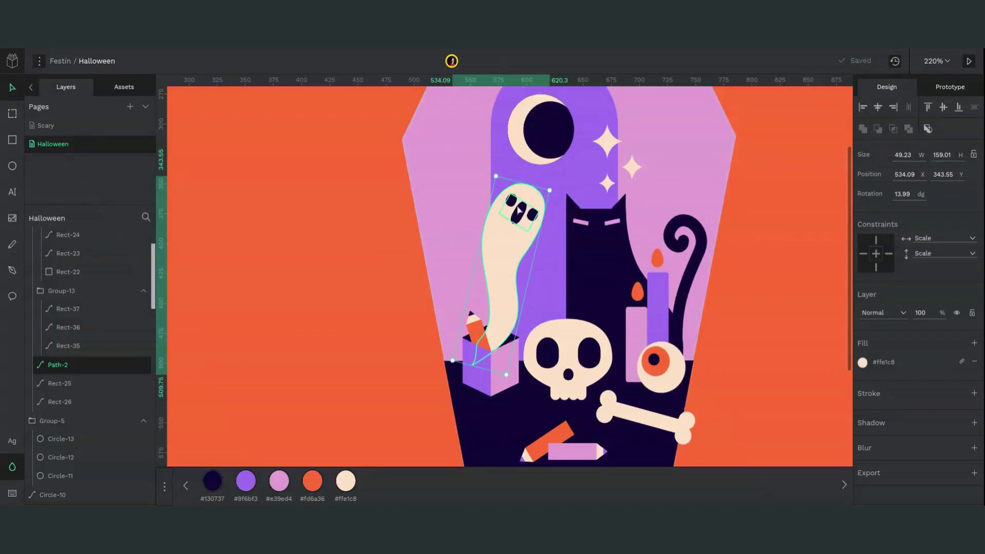
- Group the ghost's body with its face and place the group at X 530, Y 345
left_click(520, 213, "shift")
key("ctrl+g")
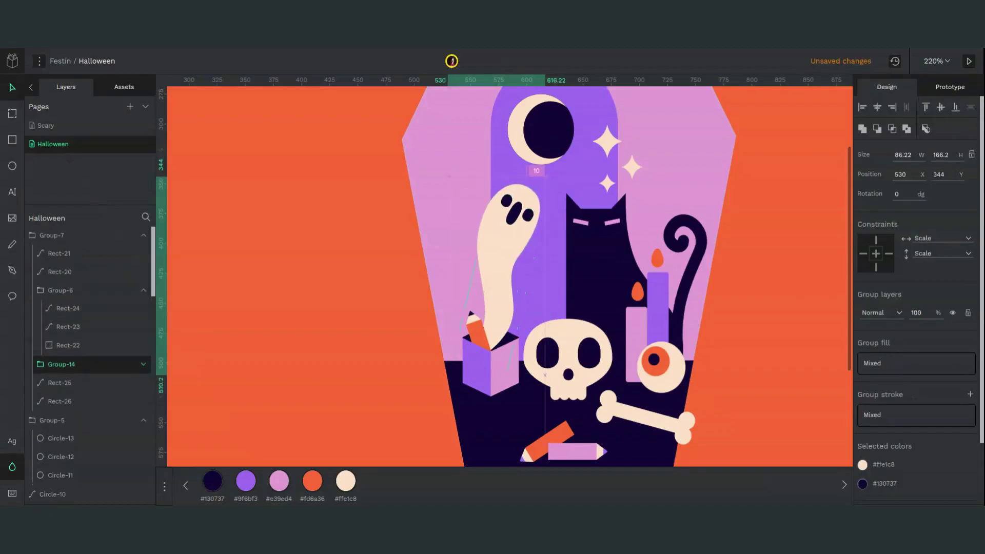
key("Down")
key("Up")
key("Down")
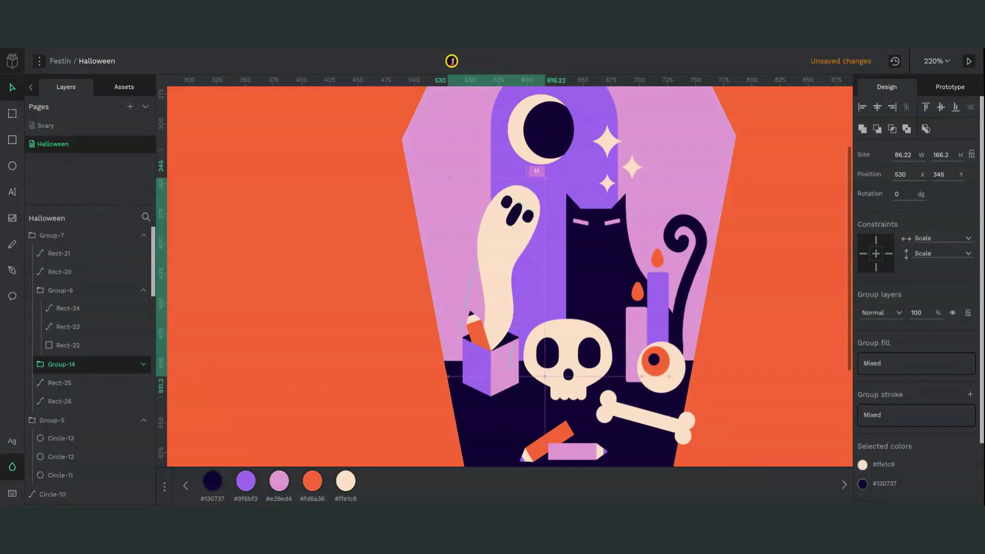
left_click_drag(505, 225, 664, 345)
key("ctrl+z")
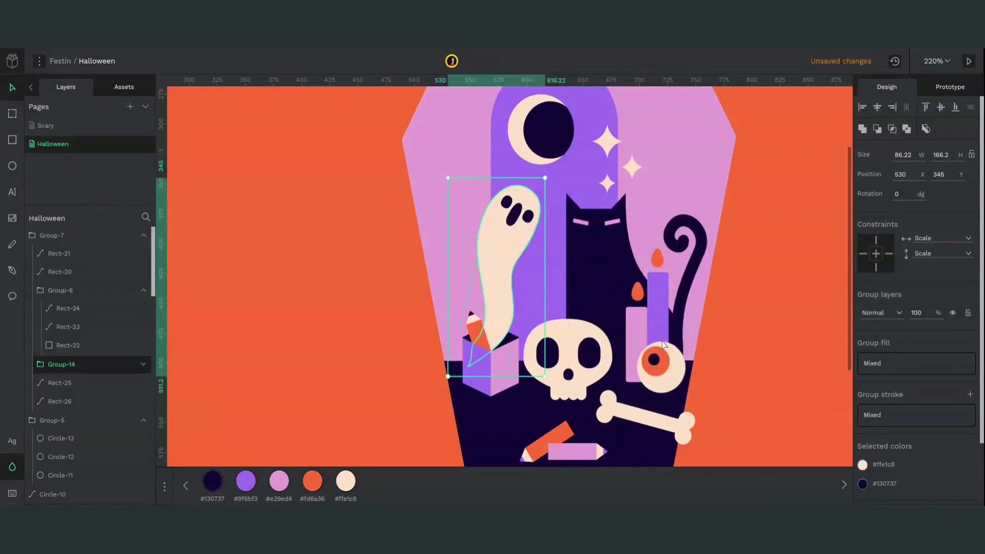
left_click(748, 318)
- Select both the orange and the pink pencil lying on the coffin floor below the skull
key("shift+1")
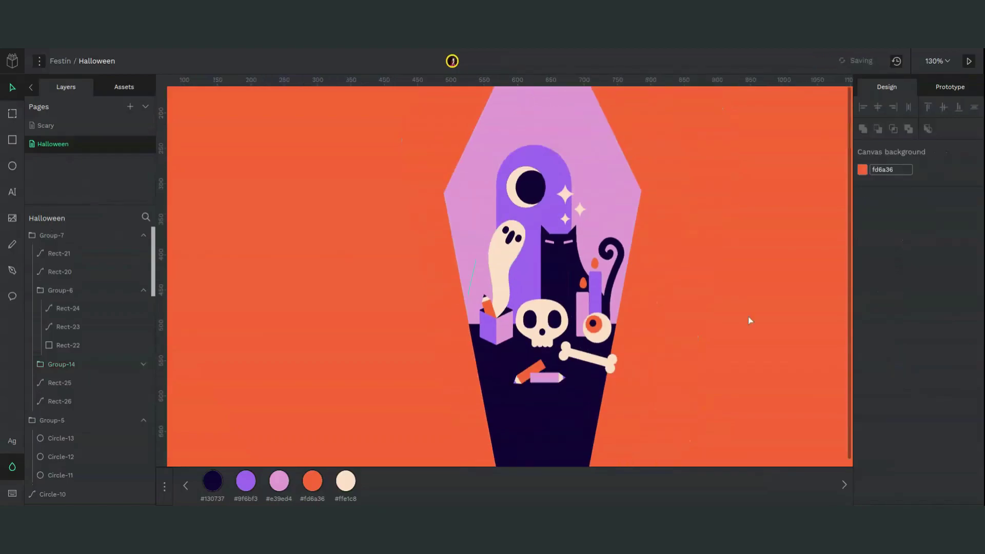
key("ctrl+minus")
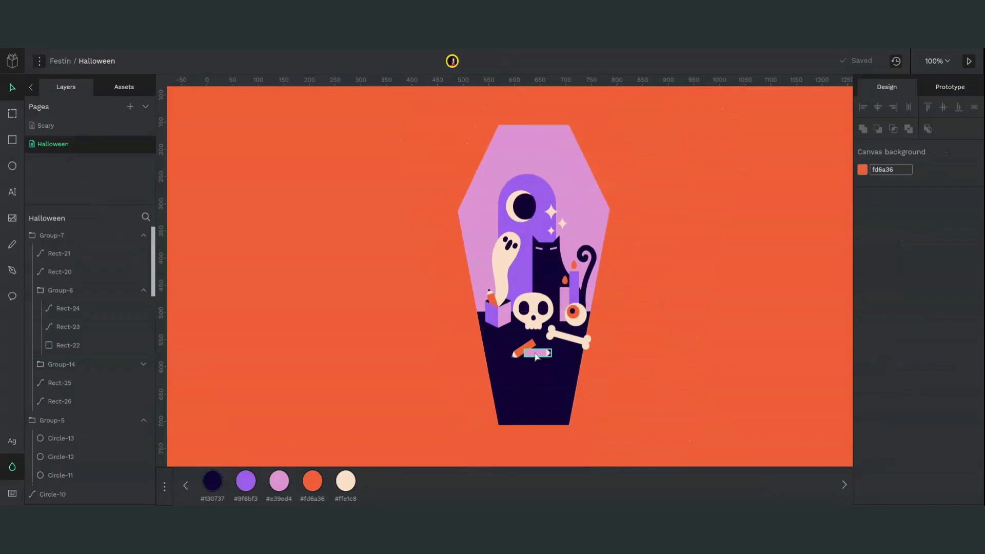
left_click(536, 356)
left_click(534, 352, "shift")
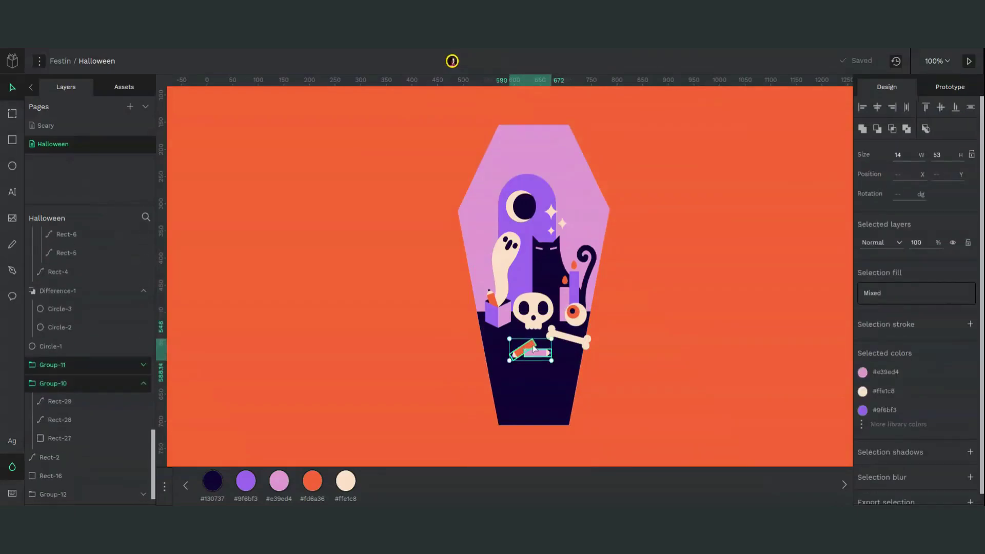
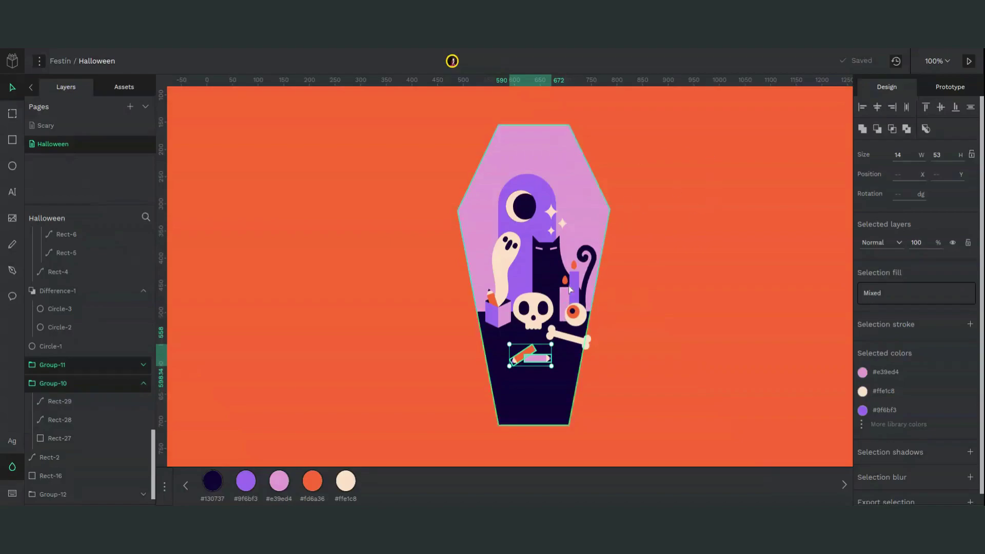
- Select the tall purple candle together with its flame and nudge both 7 px down, placing their top at Y 409
left_click(576, 266)
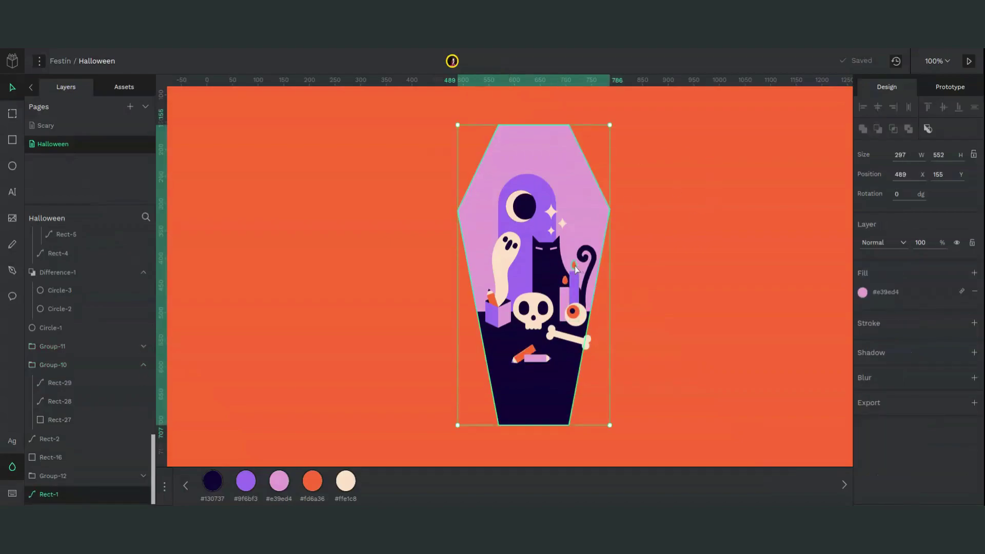
left_click(574, 266)
left_click(574, 295, "shift")
key("shift+Down")
key("Up")
key("Up")
key("Up")
key("Up")
key("Up")
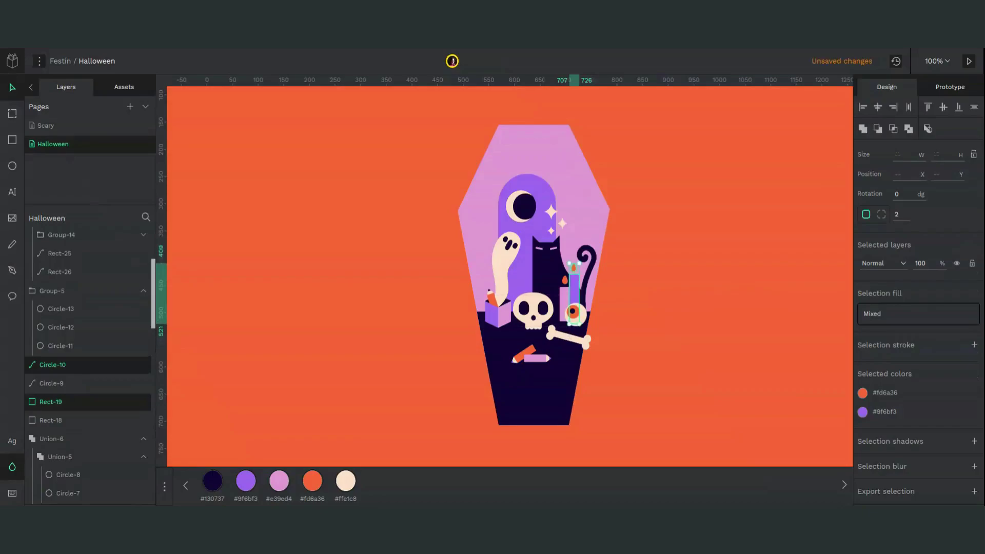
key("plus")
key("plus")
key("plus")
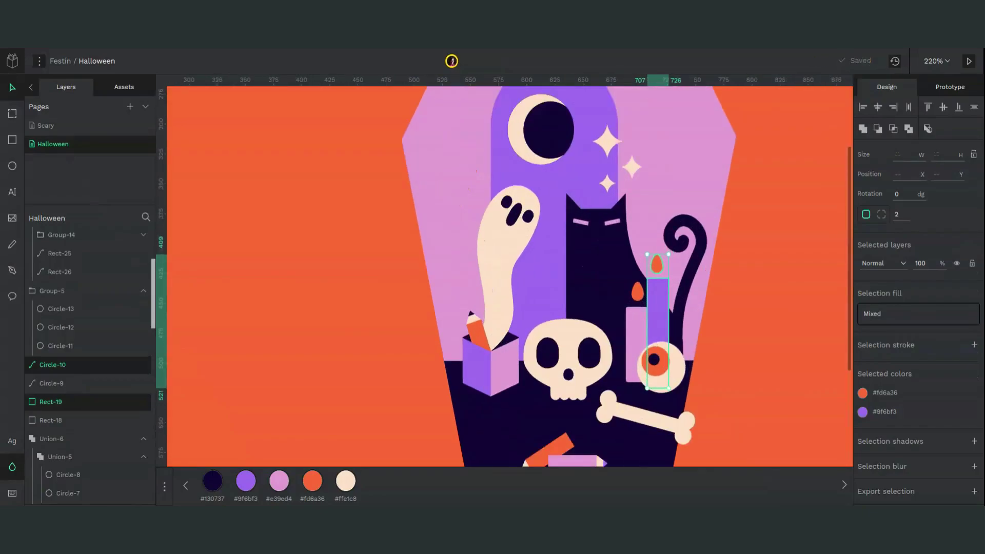
scroll(510, 277, "right", 1)
key("minus")
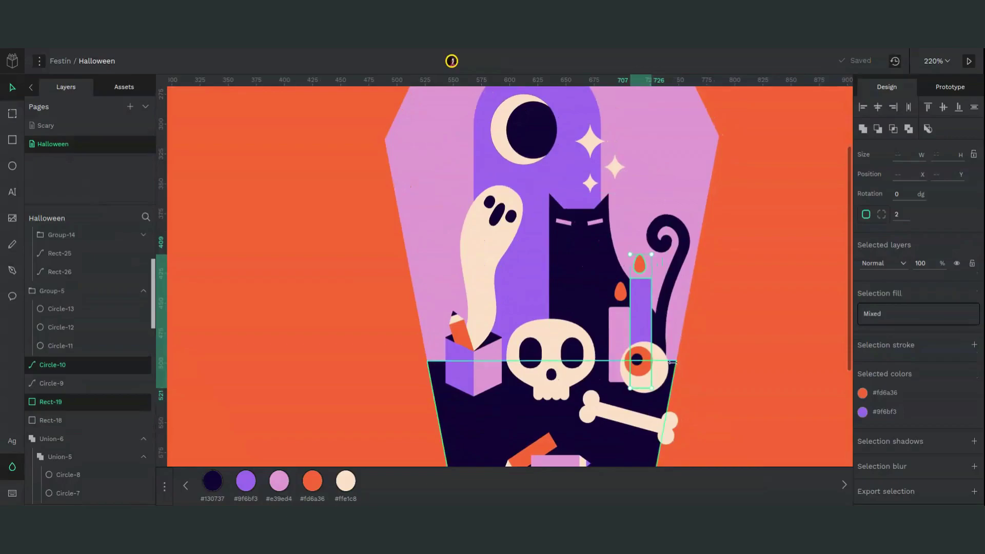
left_click(763, 419)
- Shift the bone below the eyeball slightly, to about X 663, Y 519
key("minus")
key("minus")
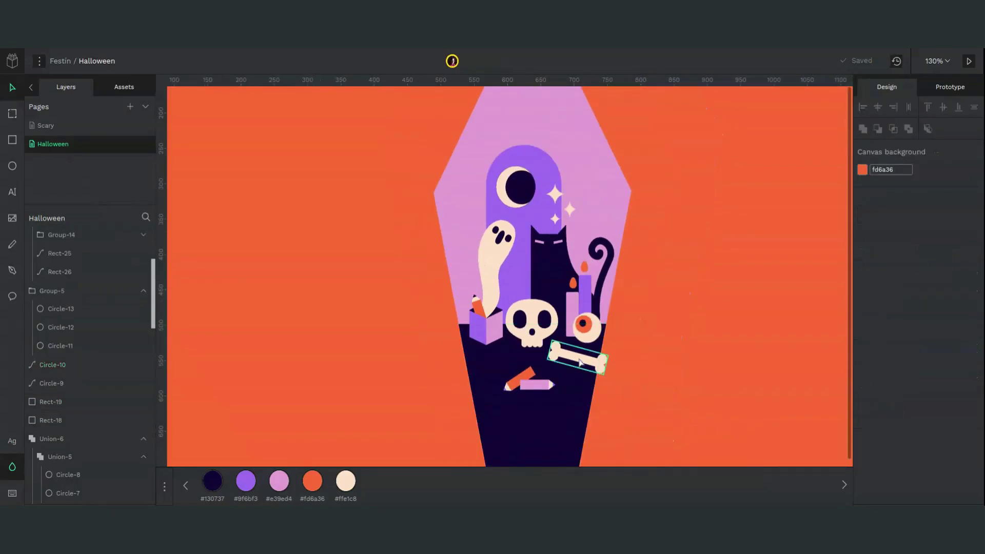
left_click(580, 362)
left_click_drag(580, 362, 581, 360)
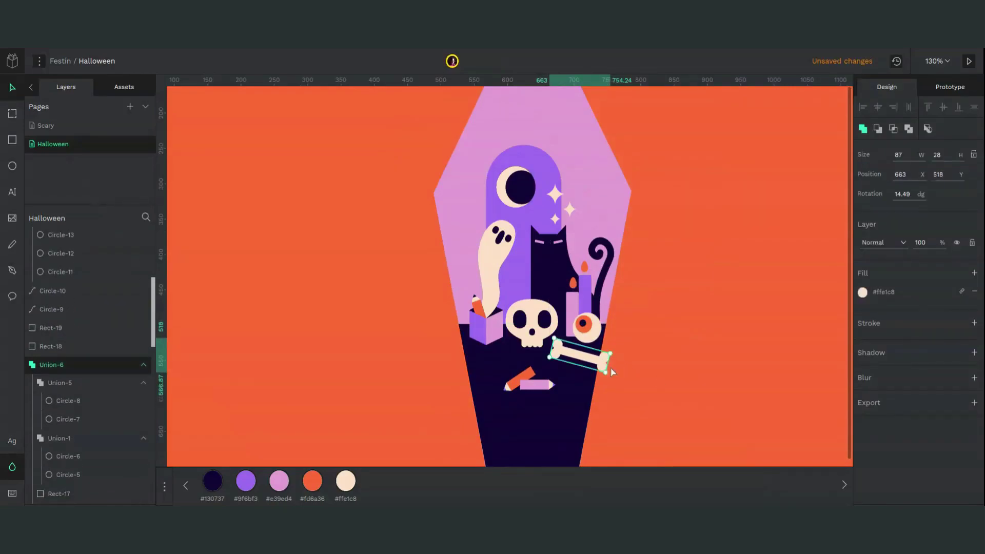
left_click(647, 392)
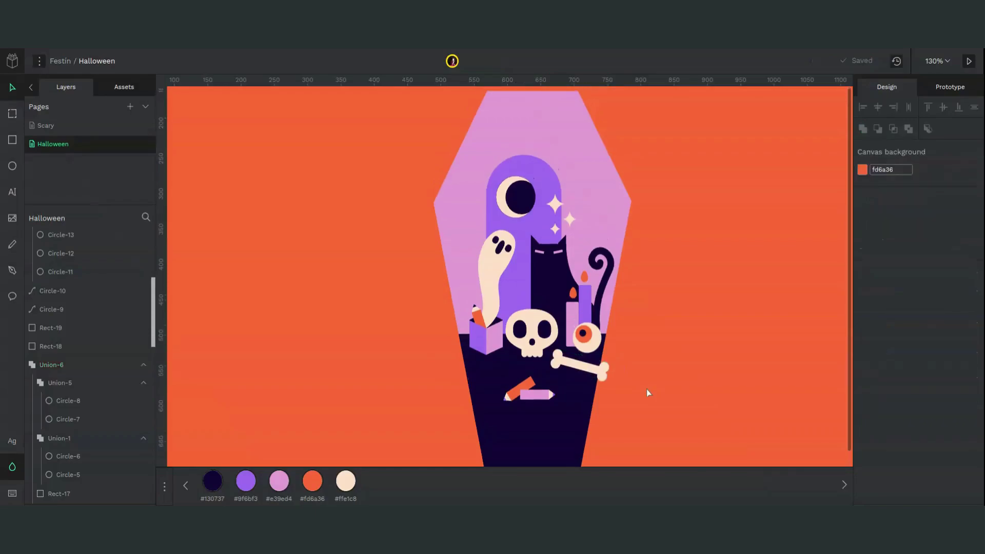
- Try stretching the coffin's pink body and dark floor together into a taller shape with its top at about Y 111
key("minus")
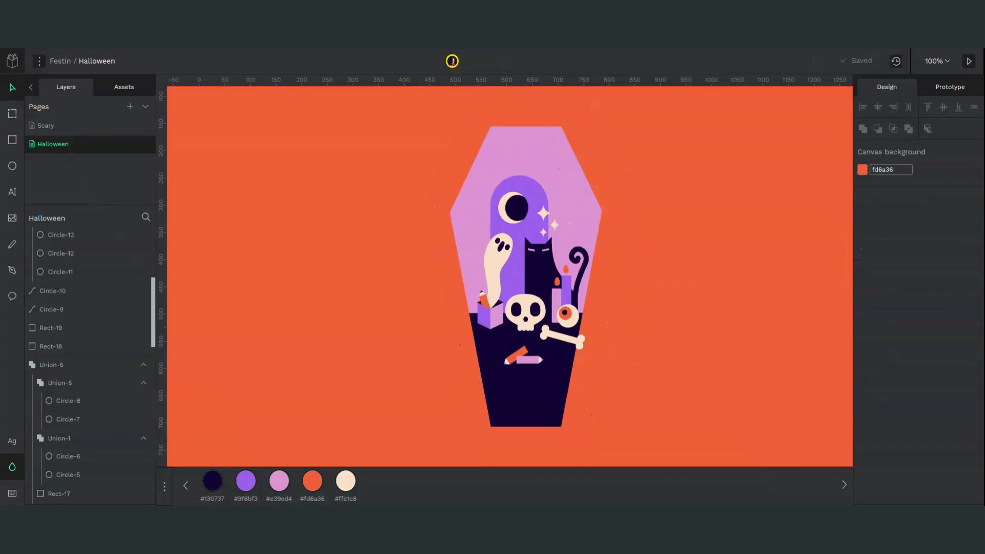
left_click(580, 222)
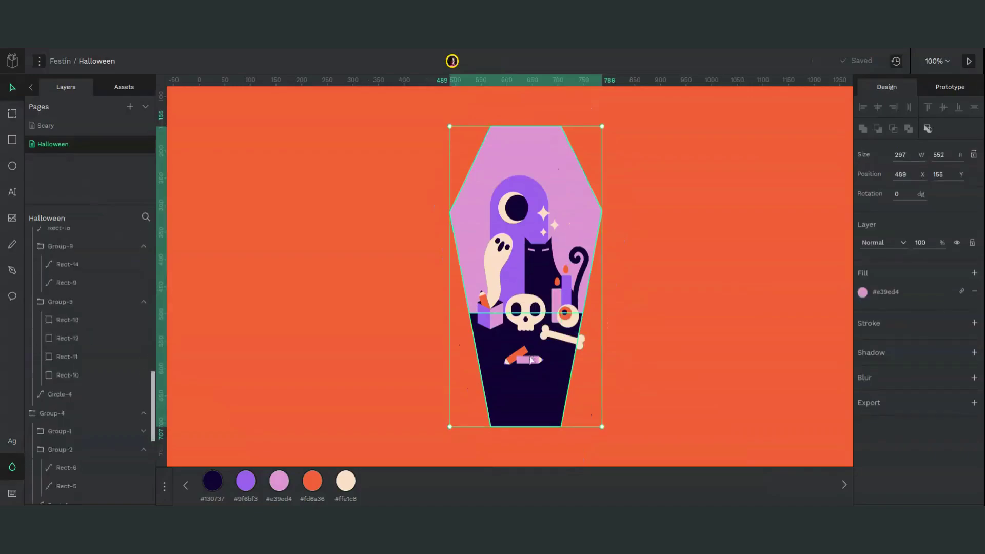
left_click(536, 411, "shift")
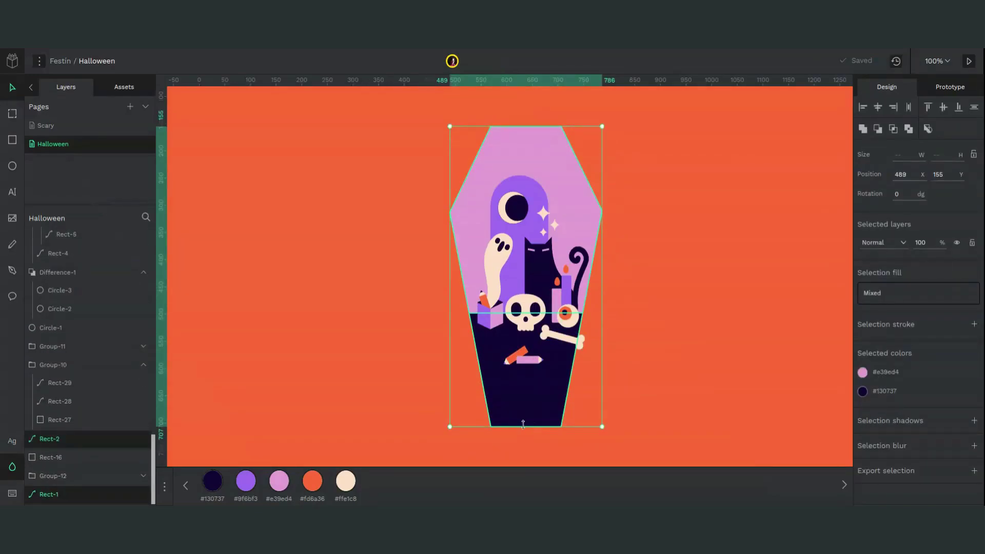
mouse_move(522, 423)
left_mouse_down()
mouse_move(523, 386)
mouse_move(523, 455)
mouse_move(529, 418)
left_mouse_up()
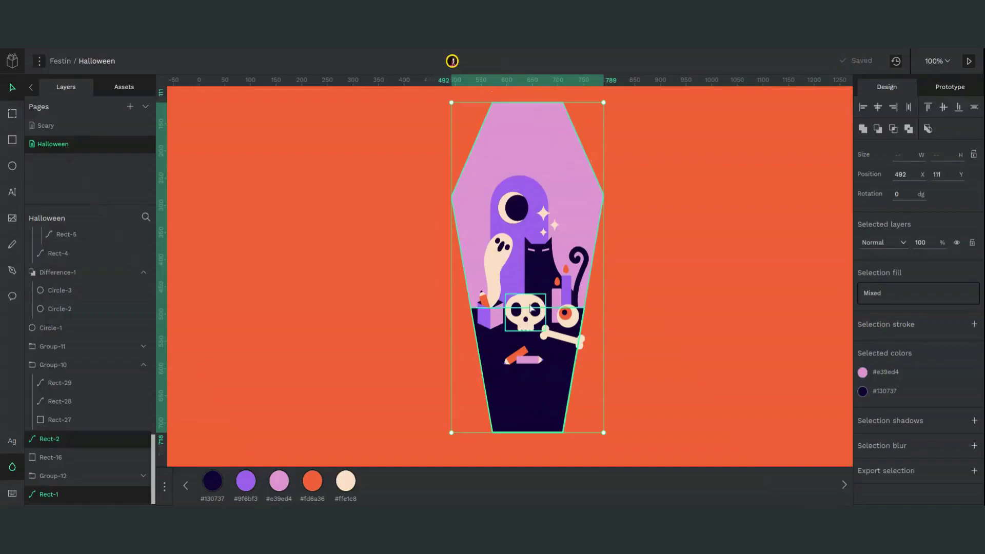
key("ctrl+z")
key("ctrl+z")
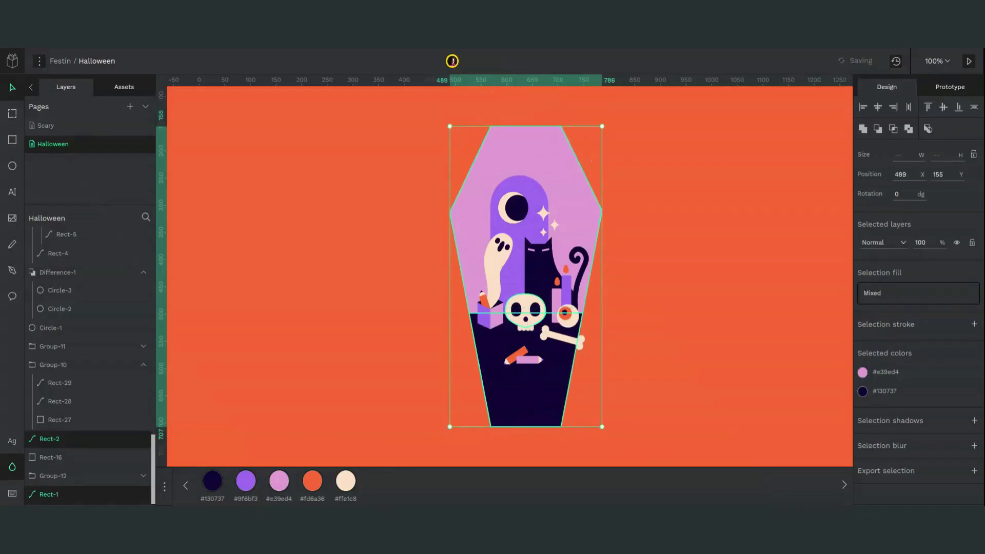
left_click(648, 328)
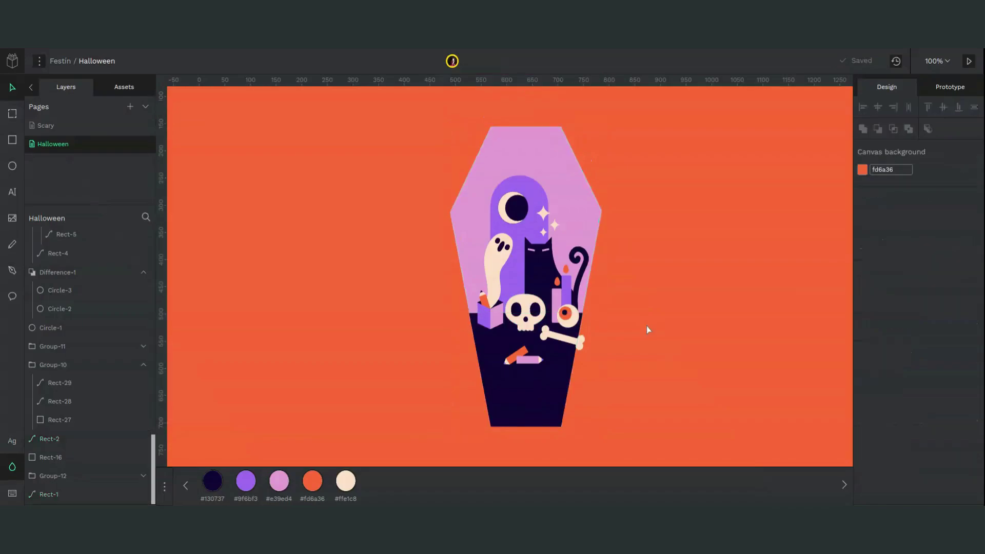
- Edit the cat's tail path and adjust the curve handles of its outer node to round the upper bend
left_click(578, 300)
key("plus")
key("plus")
key("plus")
key("plus")
key("plus")
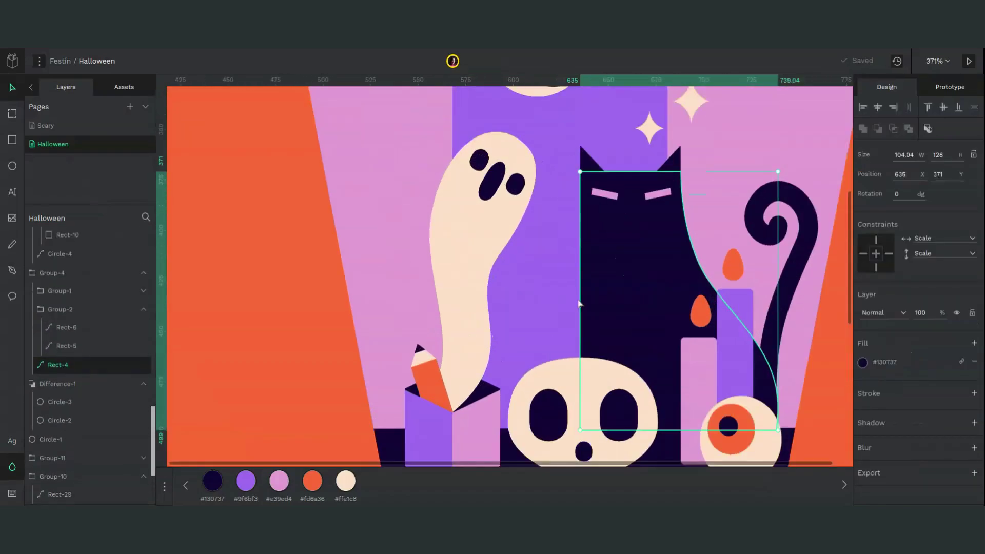
scroll(580, 304, "right", 3)
key("Escape")
left_click(714, 289)
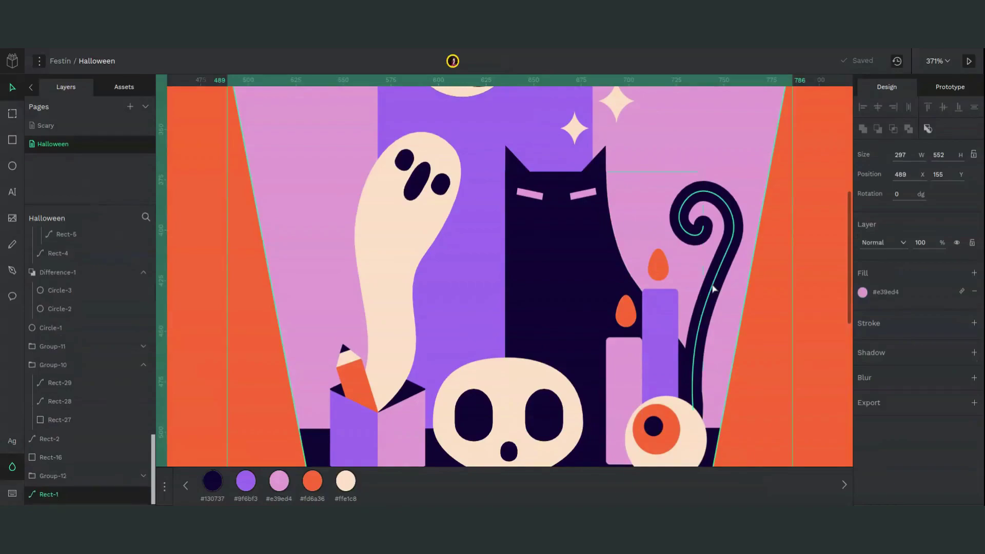
double_click(715, 288)
left_click_drag(730, 258, 737, 274)
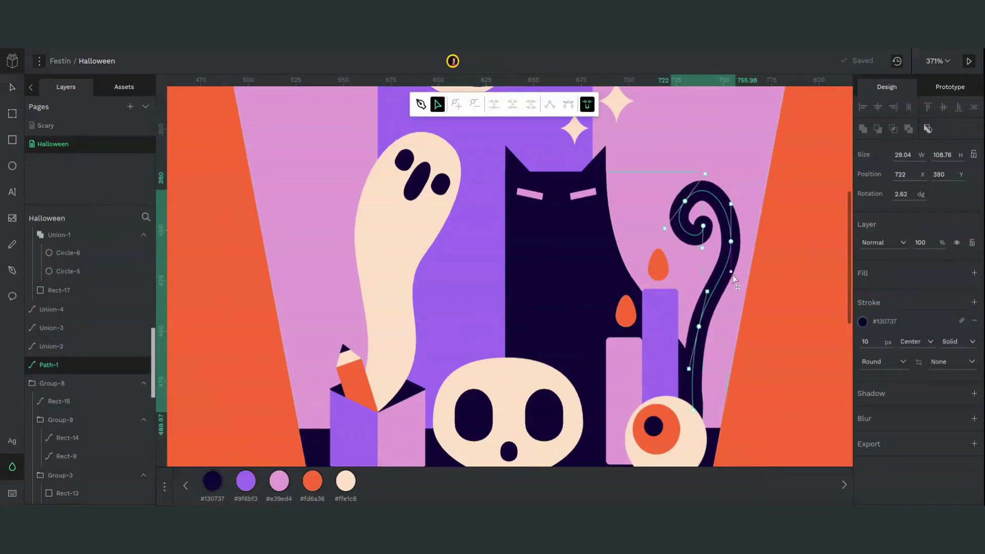
left_click_drag(731, 204, 747, 194)
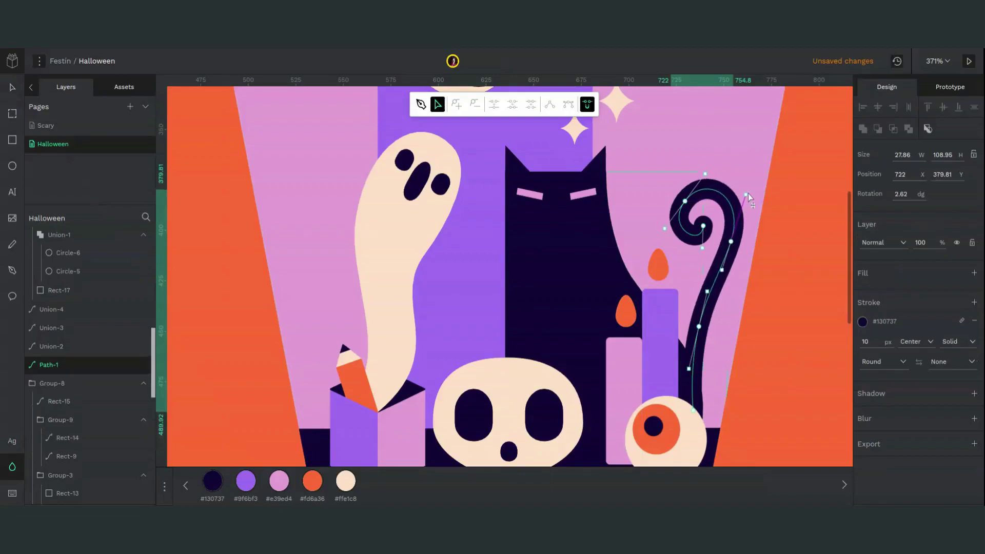
- Extend the lower end of the cat's tail with a new node behind the eyeball and convert the former end node to a curve
scroll(748, 207, "down", 5)
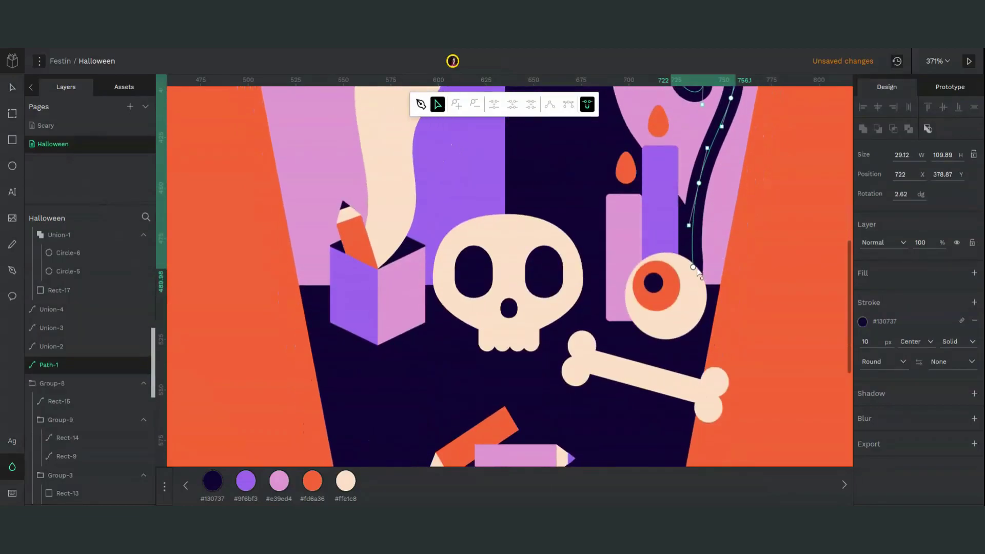
left_click(696, 269)
key("p")
left_click(672, 303)
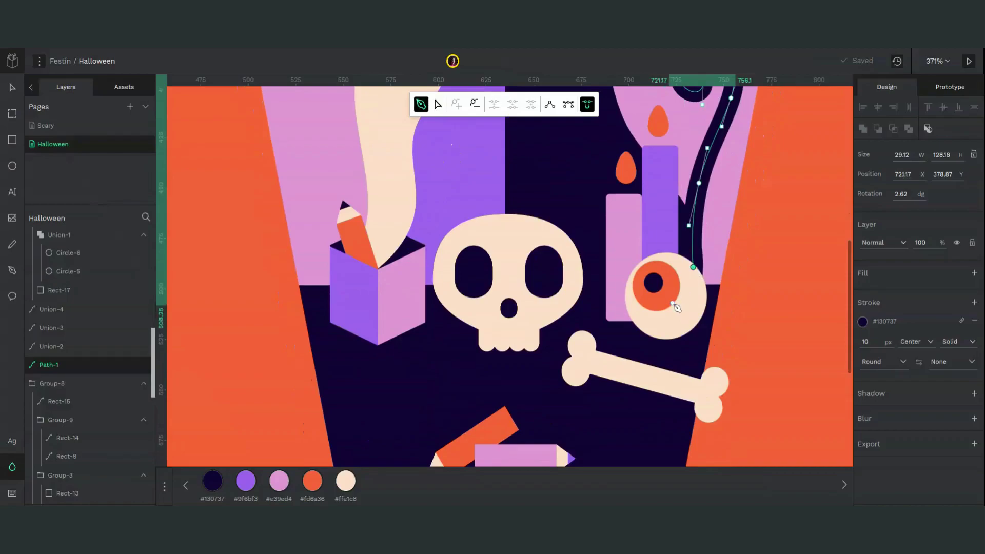
left_click(693, 267)
left_click(568, 104)
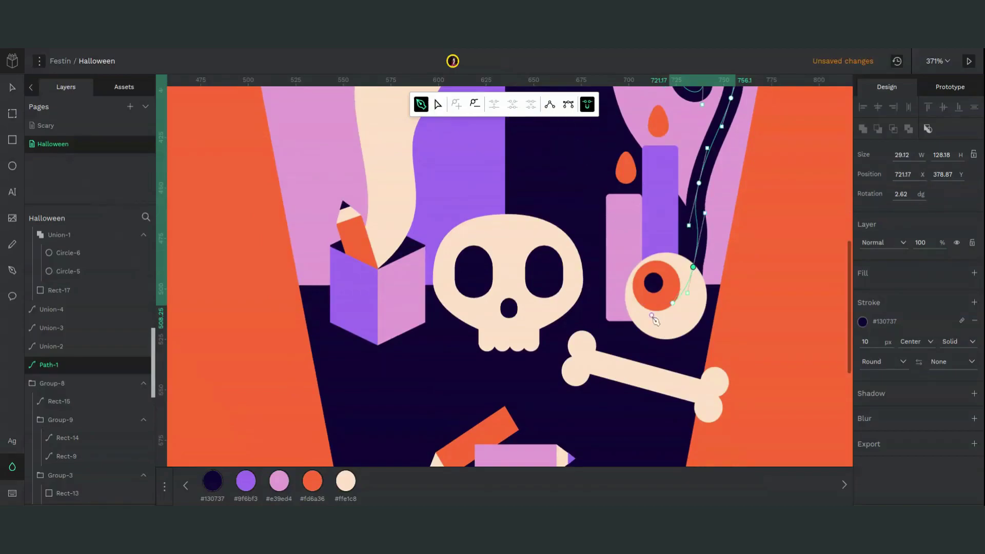
left_click(13, 87)
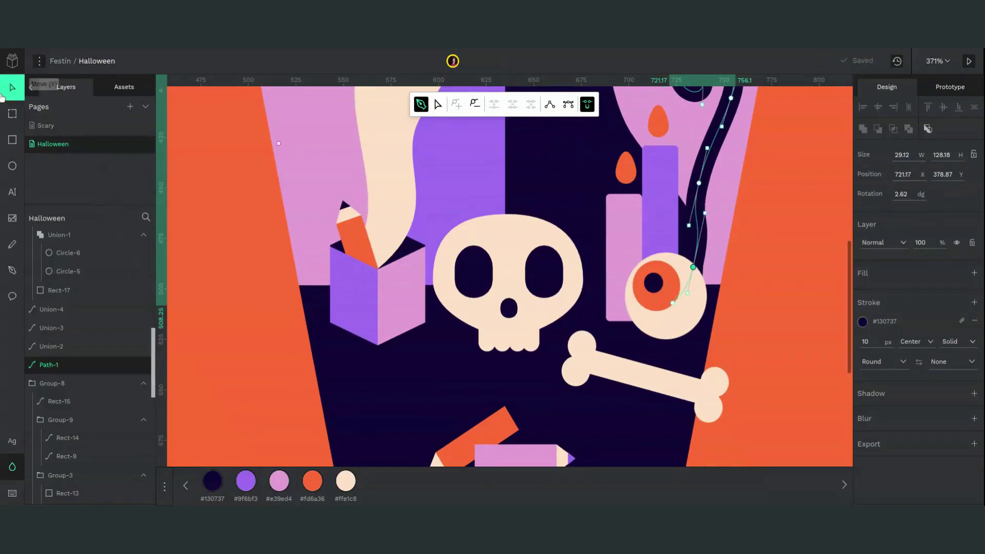
double_click(688, 286)
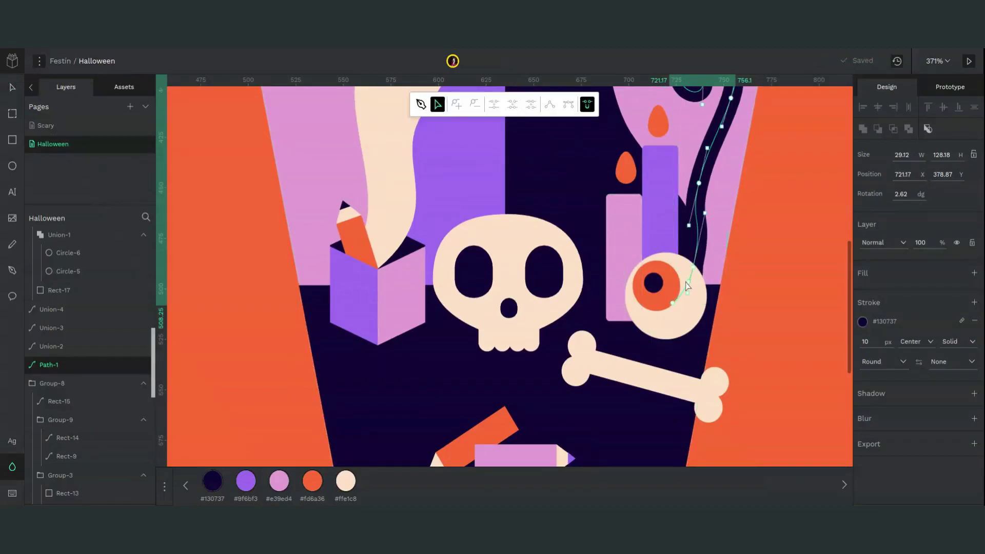
- Move the tail's curve node beside the eyeball slightly outward and down to smooth the base, and finish editing the path
mouse_move(694, 273)
left_mouse_down()
mouse_move(693, 295)
mouse_move(701, 289)
left_mouse_up()
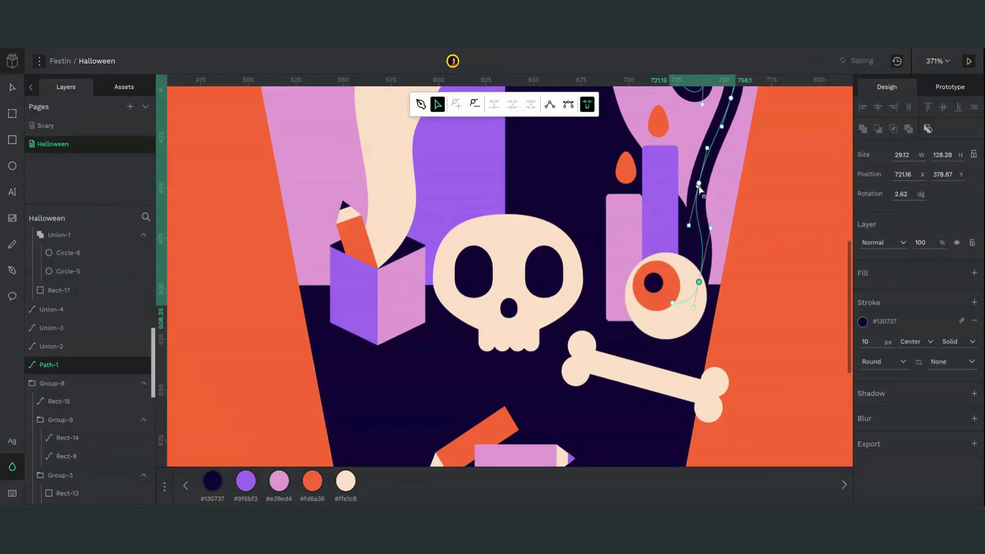
left_click_drag(700, 185, 702, 165)
key("ctrl+z")
key("minus")
key("minus")
key("minus")
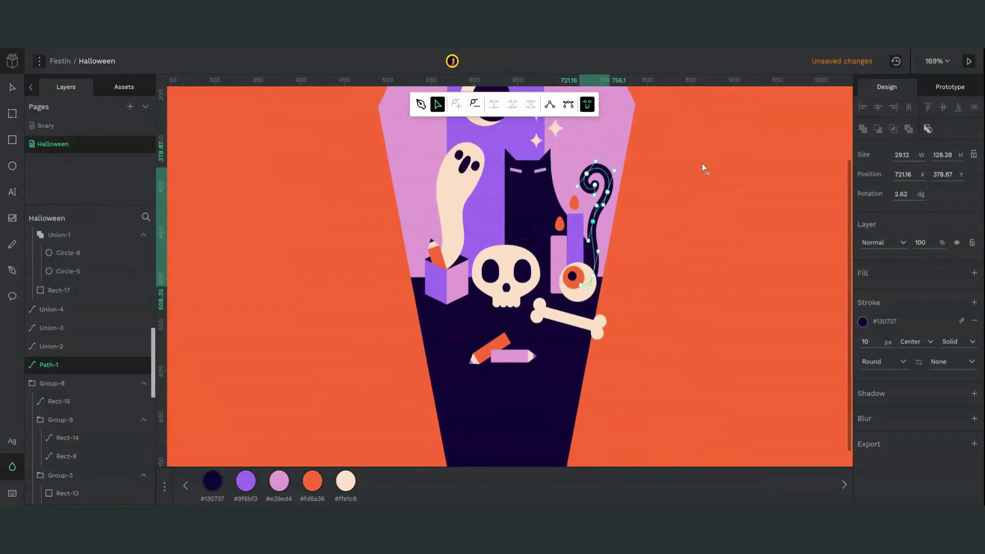
key("Escape")
key("Escape")
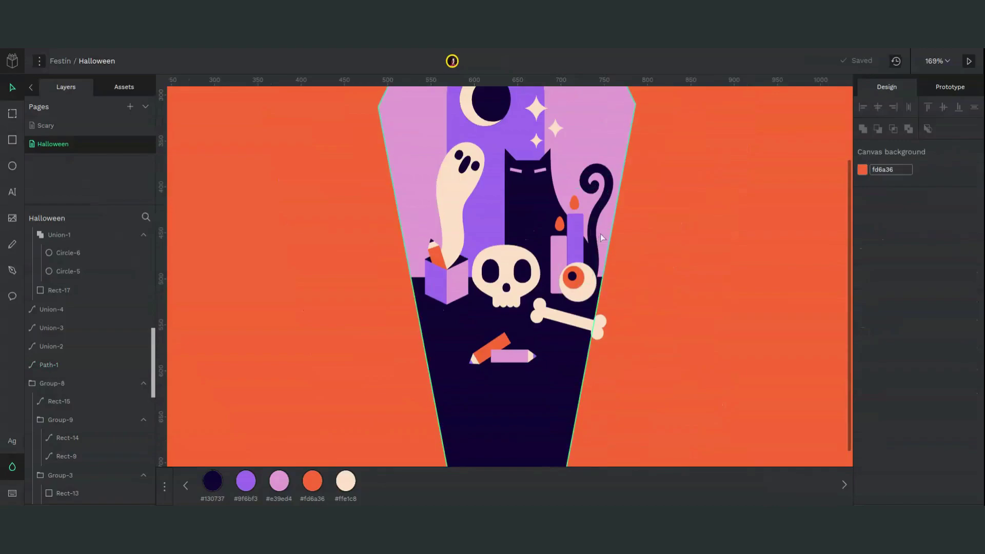
- Scale the bone down to about 64 by 21 and place it at X 667, Y 518, inside the coffin's edge
scroll(679, 312, "up", 1)
scroll(678, 312, "left", 1)
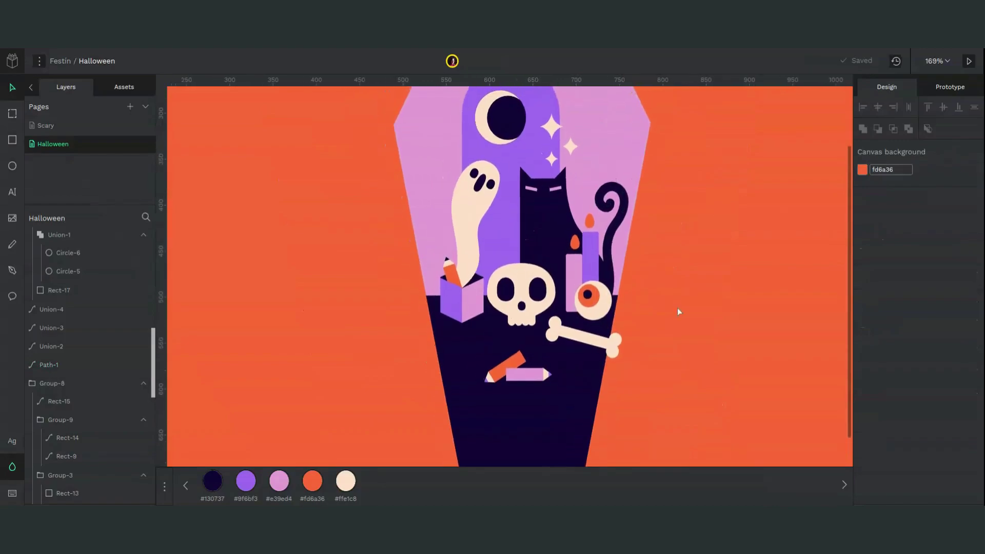
scroll(679, 312, "up", 1)
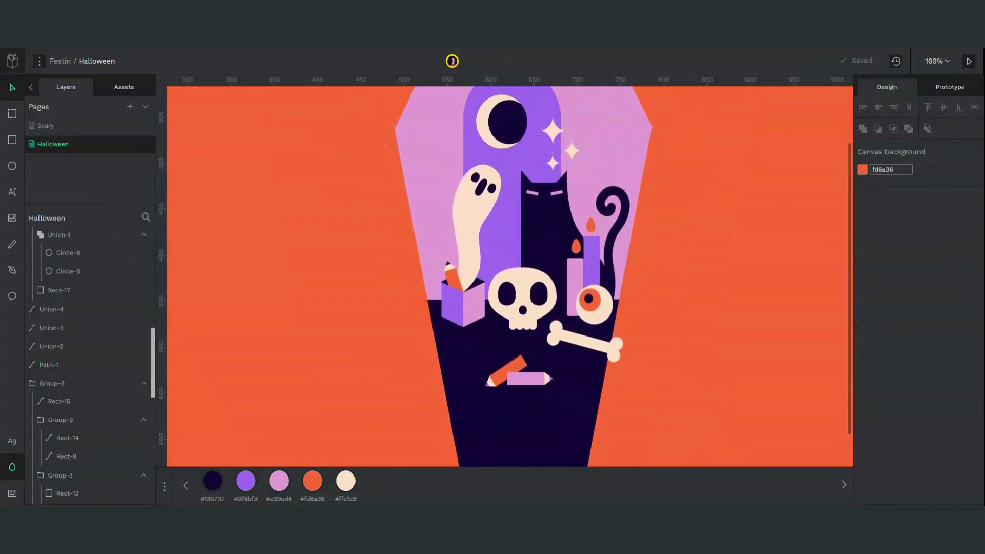
scroll(677, 308, "up", 3)
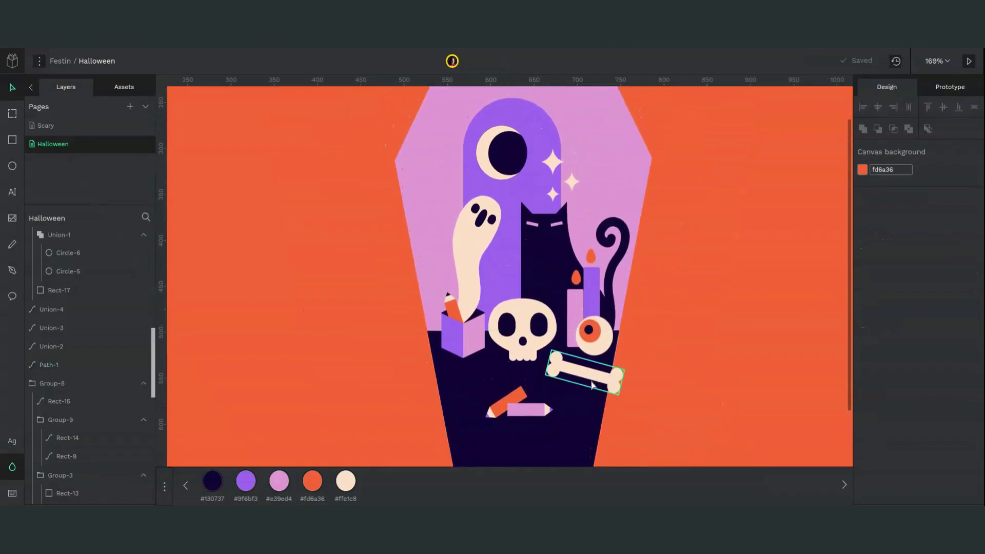
left_click(593, 385)
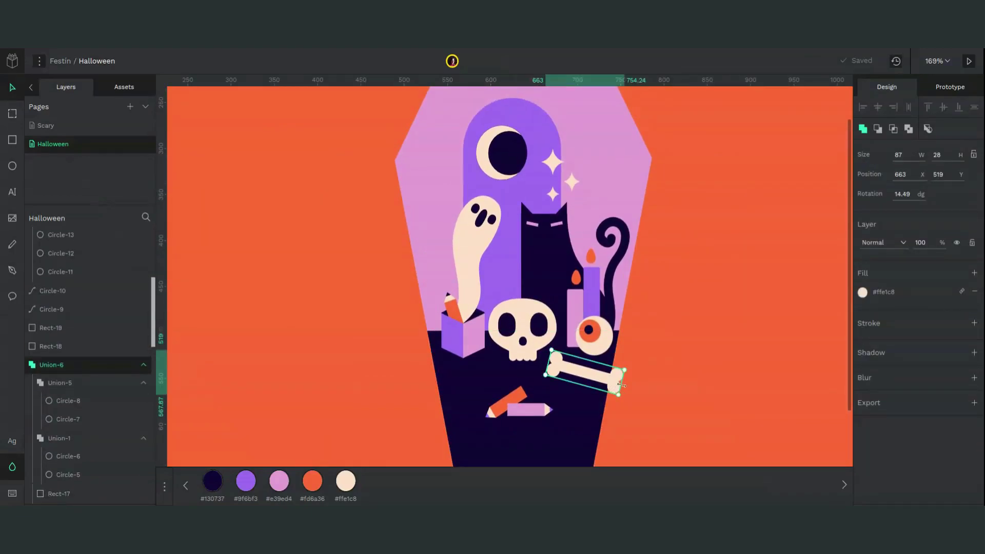
left_click_drag(618, 385, 578, 364)
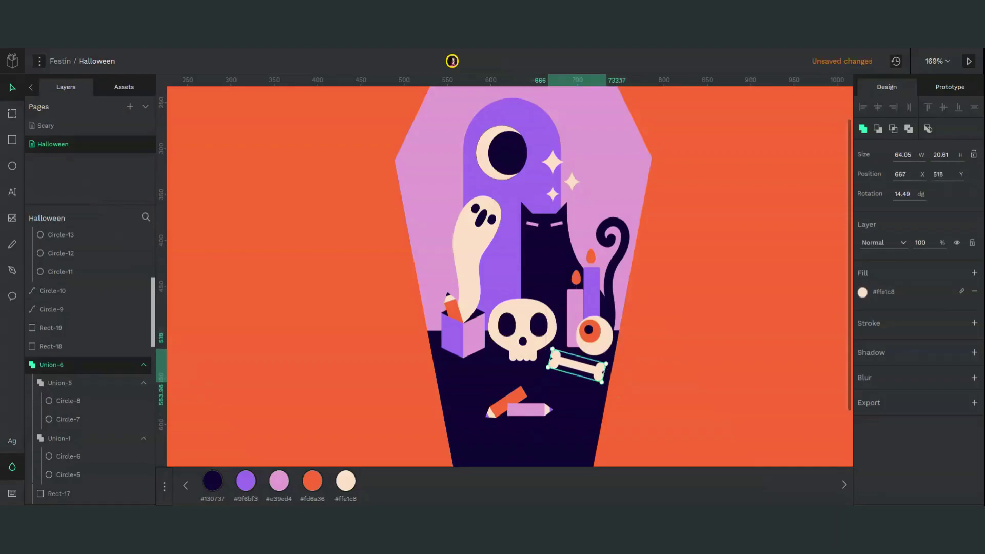
left_click(644, 428)
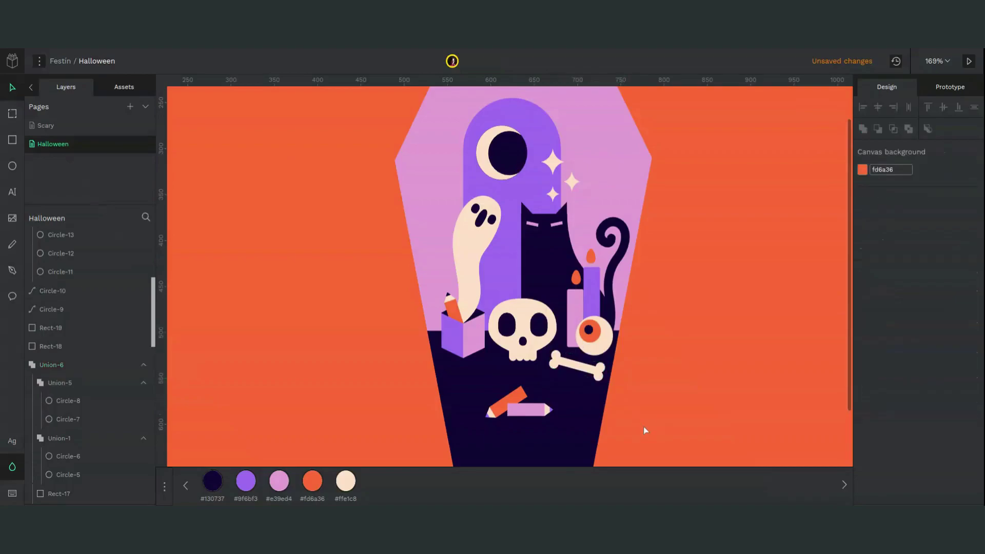